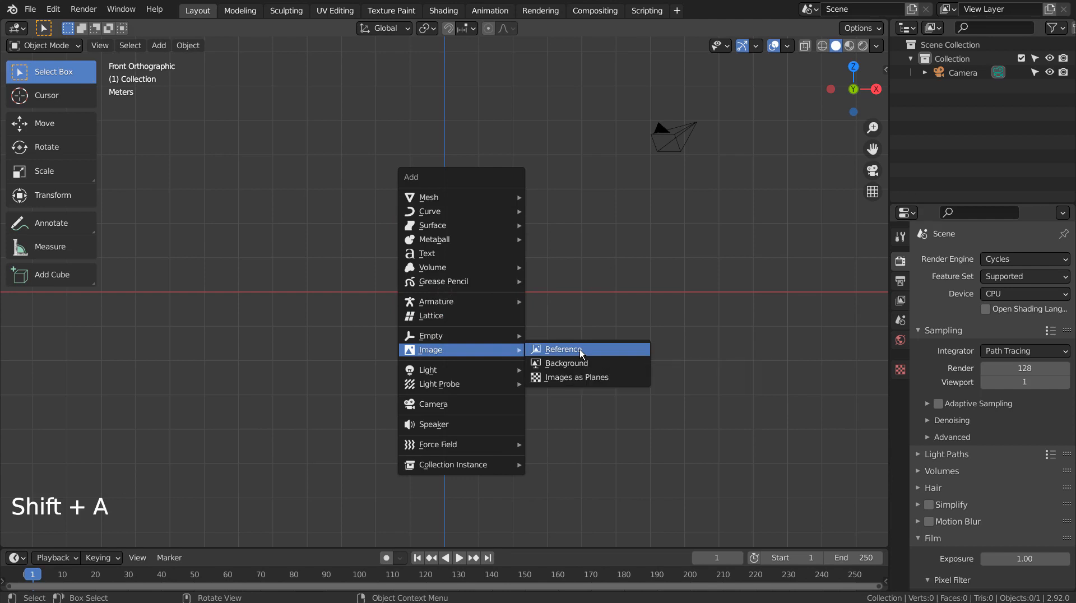
Add bullet-36942_640.png to the scene as a reference image.
left_click(580, 348)
left_click(422, 155)
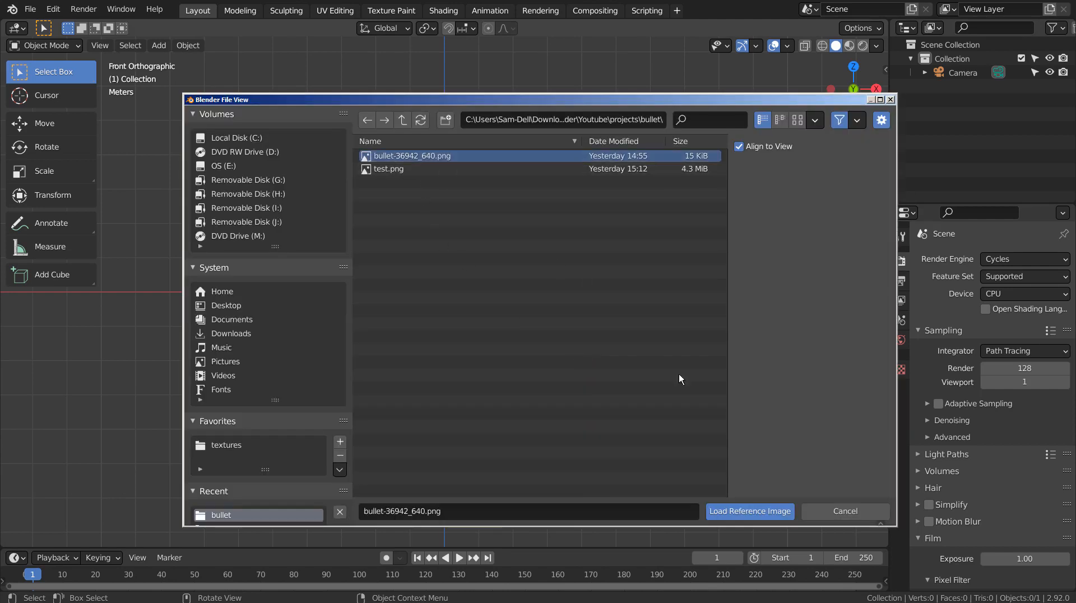
left_click(773, 510)
scroll(571, 312, "up", 4)
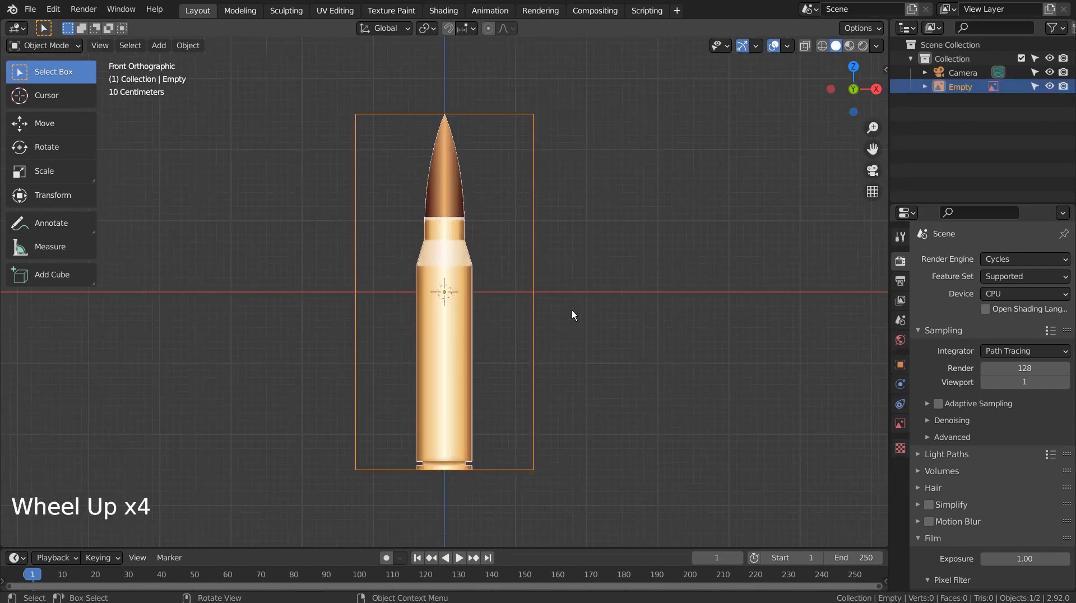
Raise the reference image 2.5 m along Z so its base sits at the origin.
key("g")
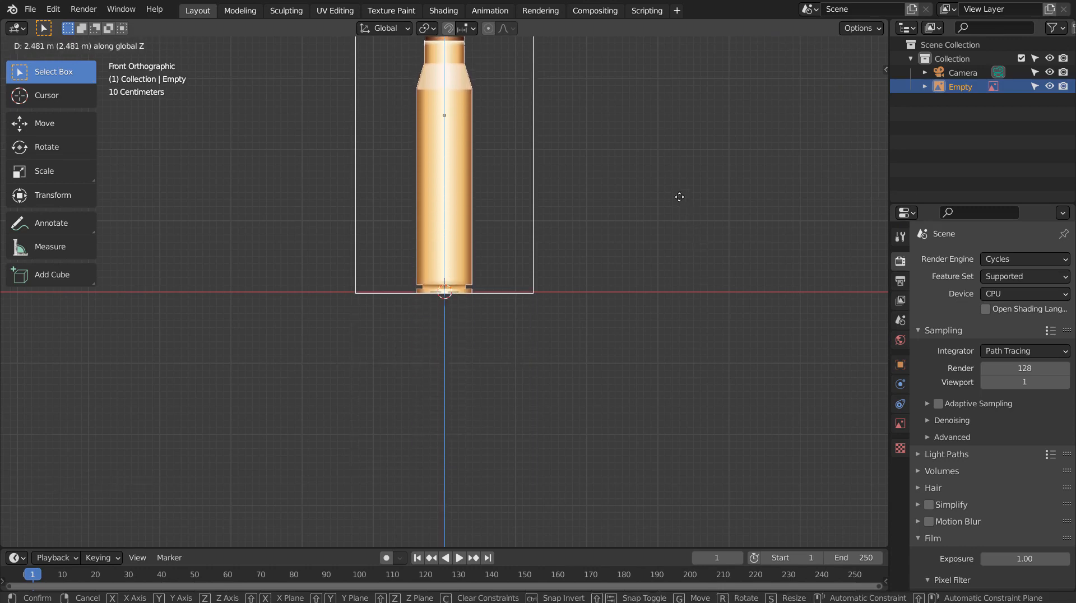
key("shift")
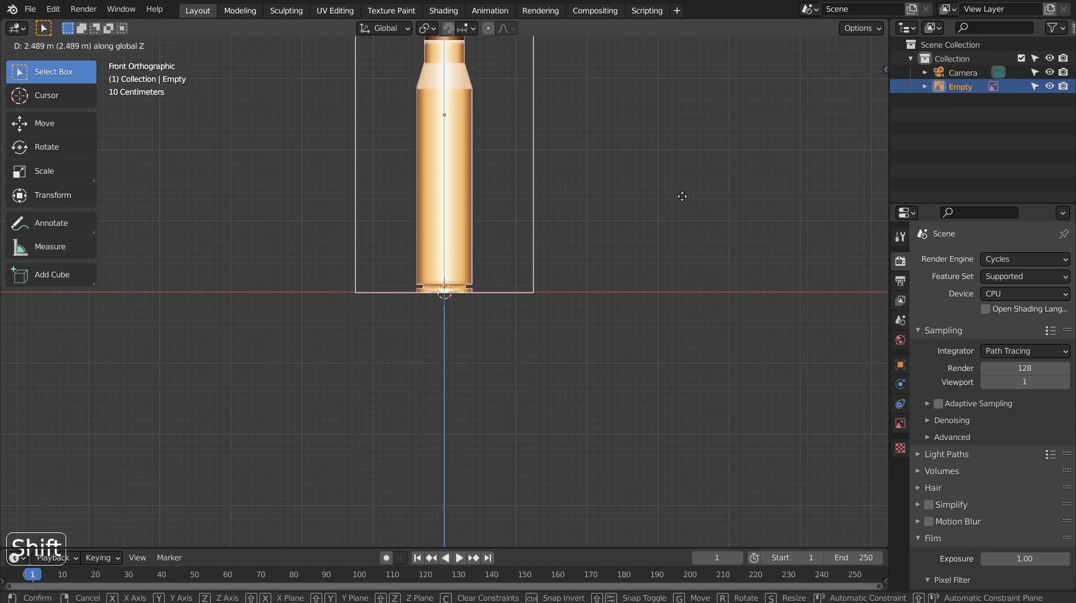
key("ctrl")
left_click(682, 196)
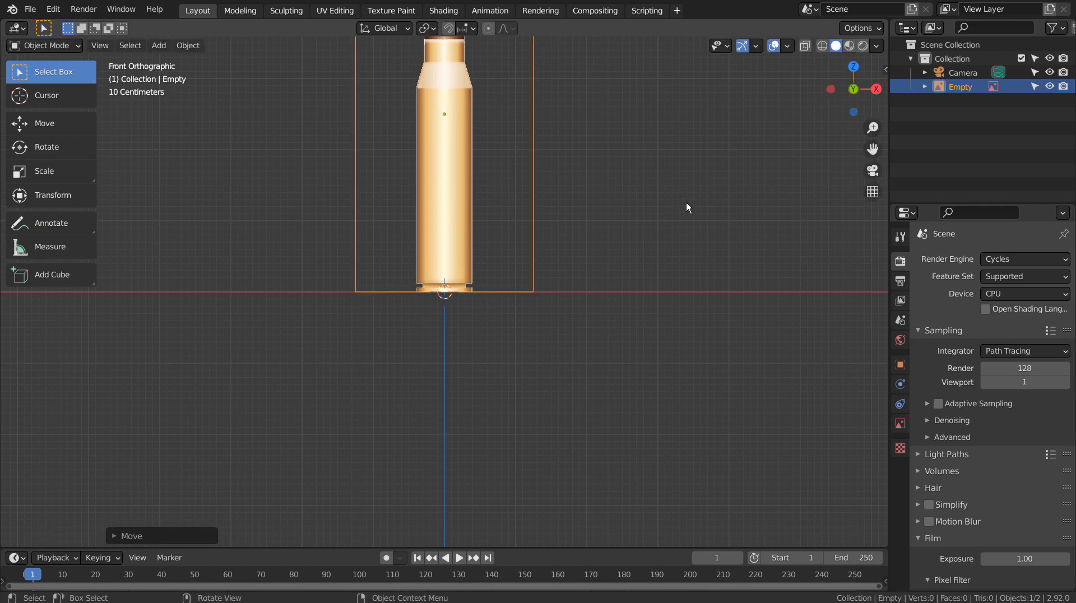
middle_click_drag(686, 203, 666, 398, "shift")
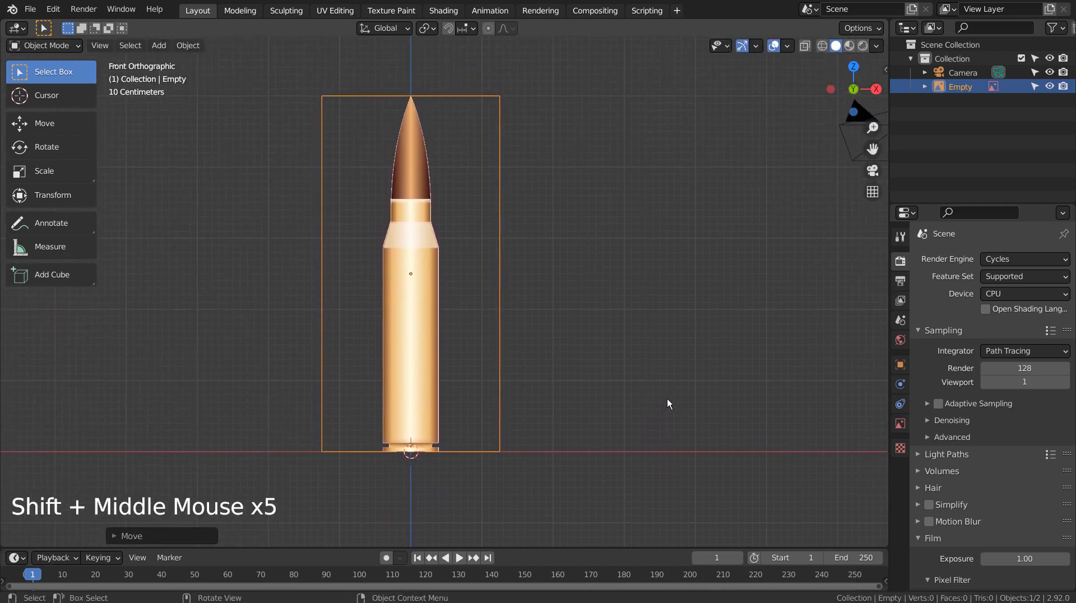
Enable opacity on the bullet reference image and lower it to 0.116.
left_click(900, 424)
left_click(980, 420)
left_click_drag(1047, 426, 993, 426)
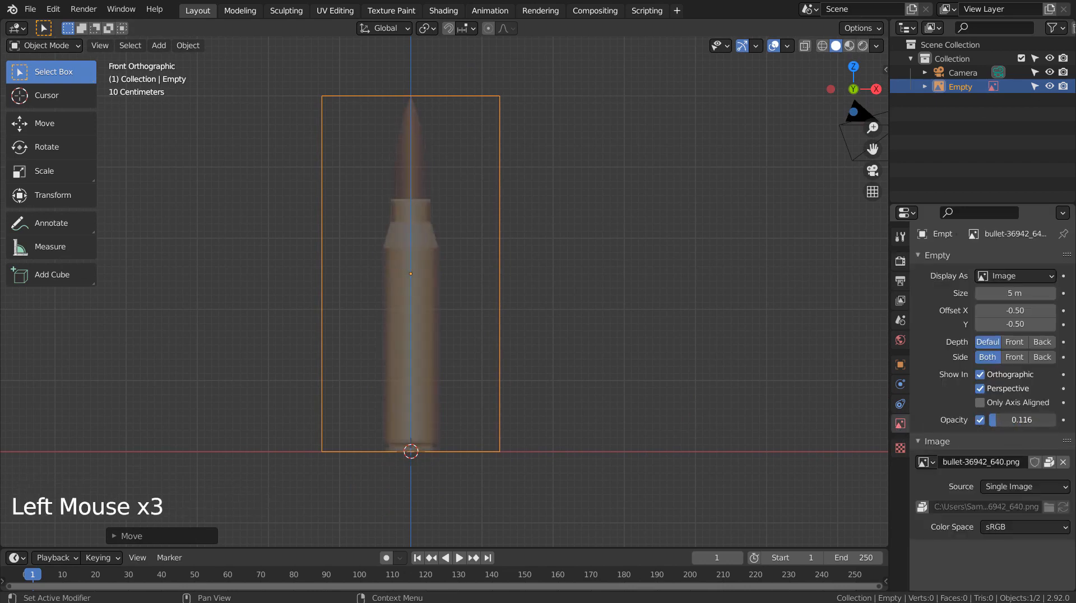
Make the reference image unselectable in the Outliner so it stays in the background.
left_click(715, 339)
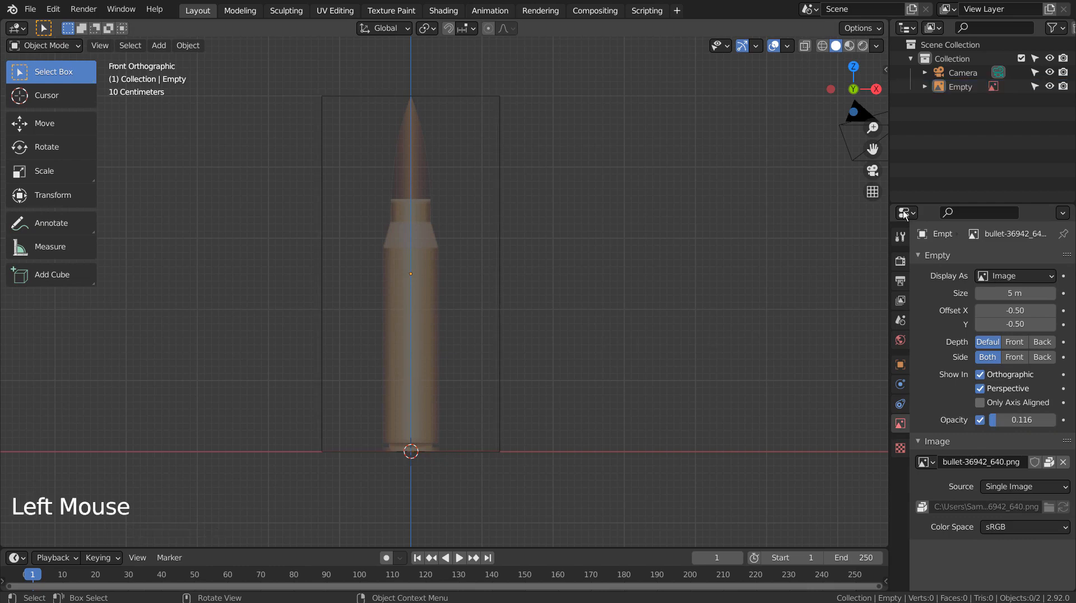
left_click(1035, 88)
triple_click(411, 261)
Add a single-point curve and zoom in on the cartridge base.
key("shift+a")
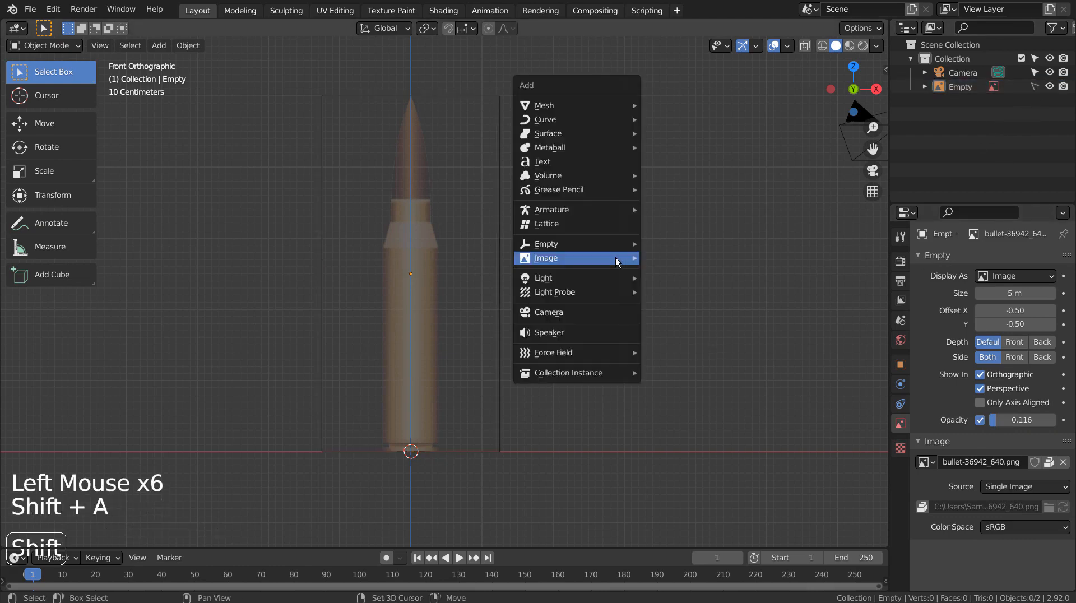
mouse_move(615, 257)
mouse_move(607, 123)
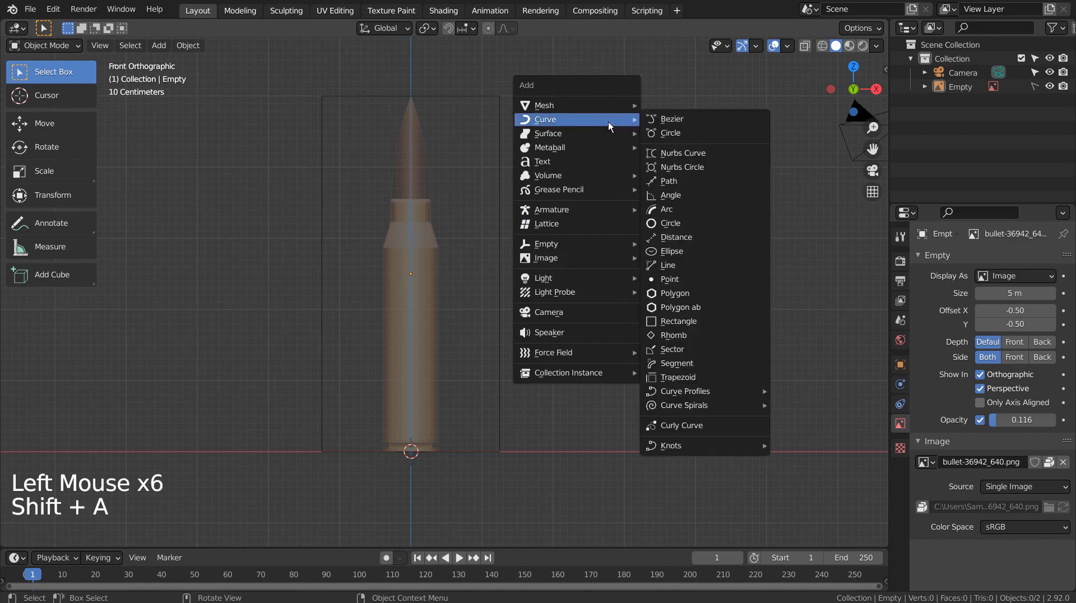
left_click(687, 280)
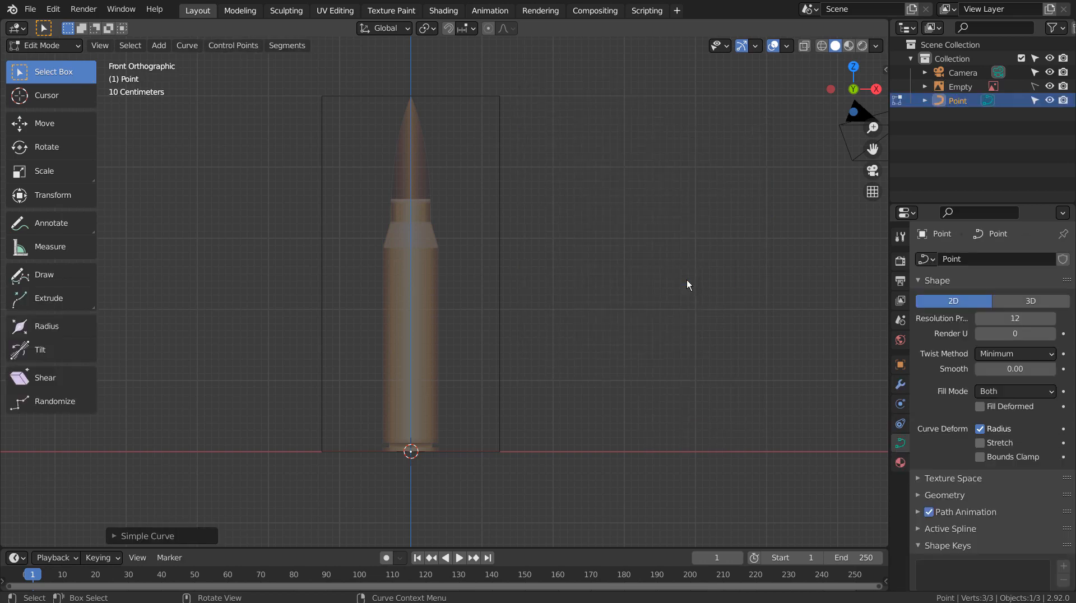
scroll(449, 492, "up", 3)
scroll(449, 492, "up", 1)
middle_click_drag(449, 492, 452, 363, "shift")
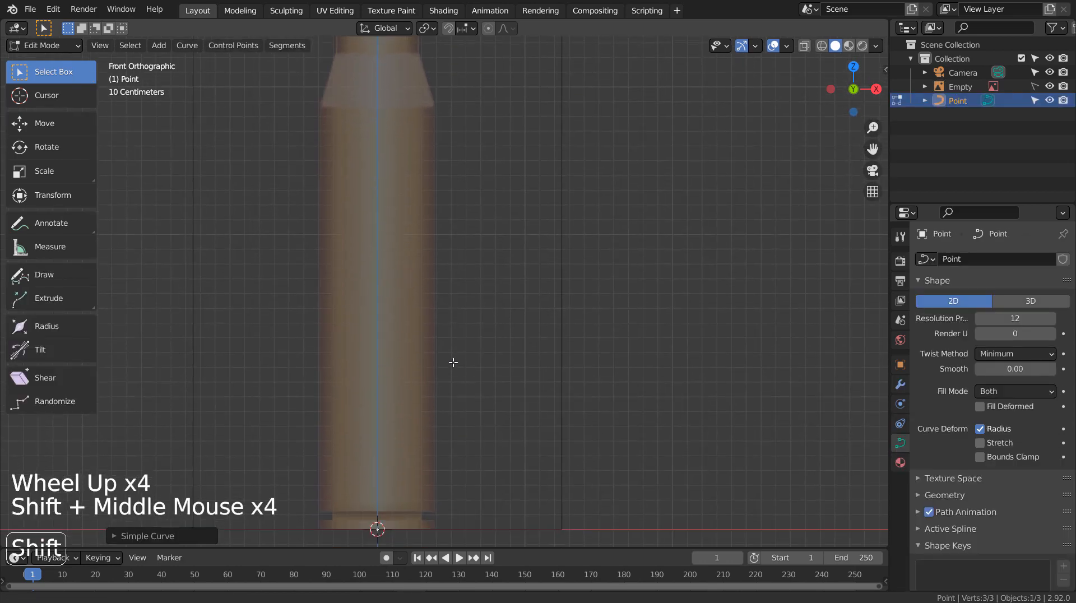
Extrude two curve points out to the base's outer edge and set the curve Shape to 3D.
key("e")
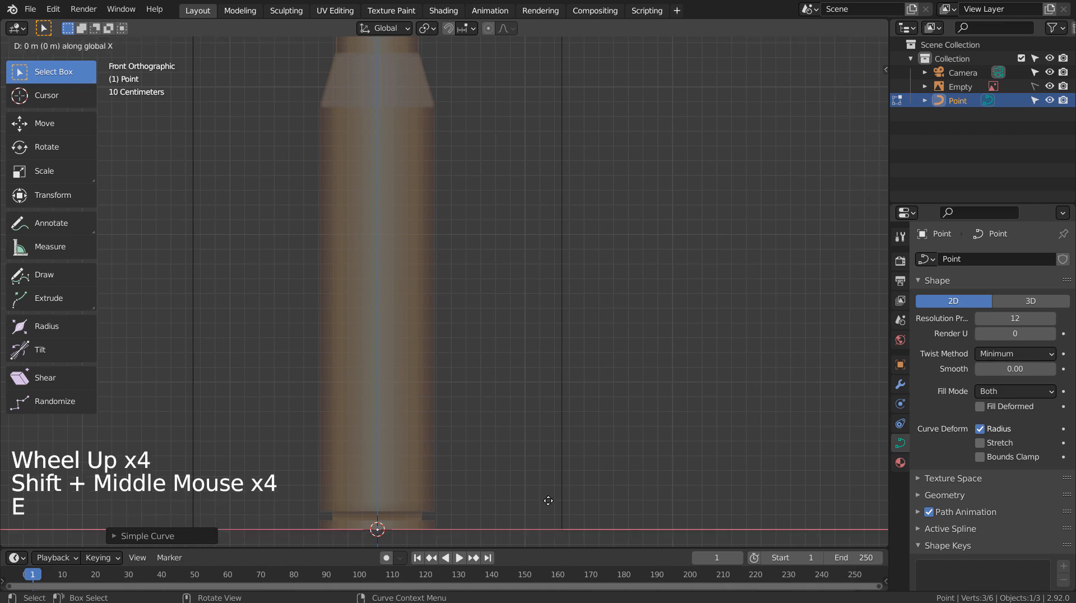
left_click(604, 499)
key("e")
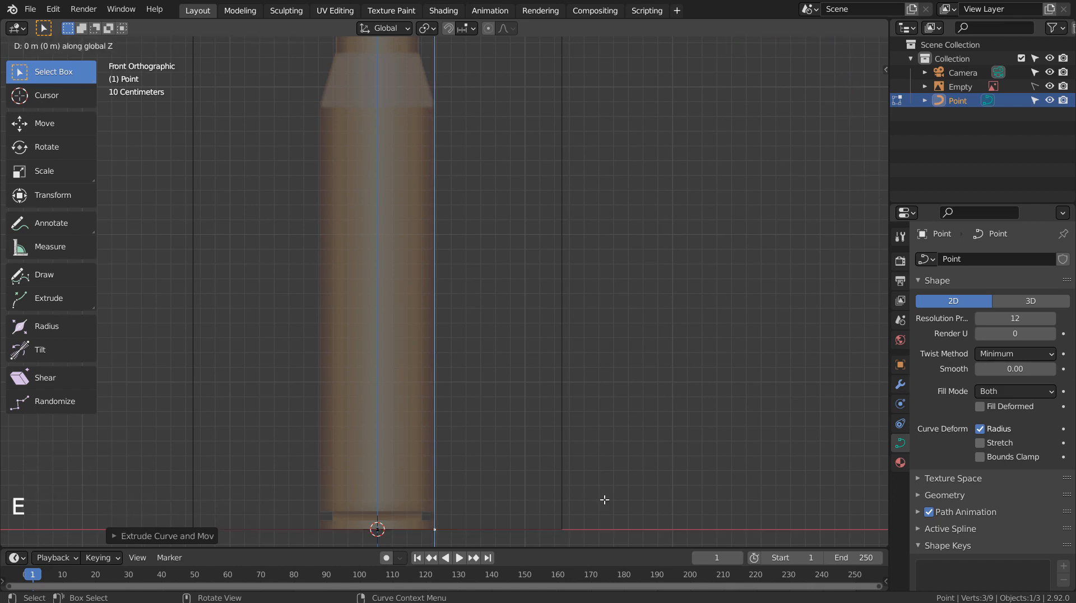
left_click(604, 459)
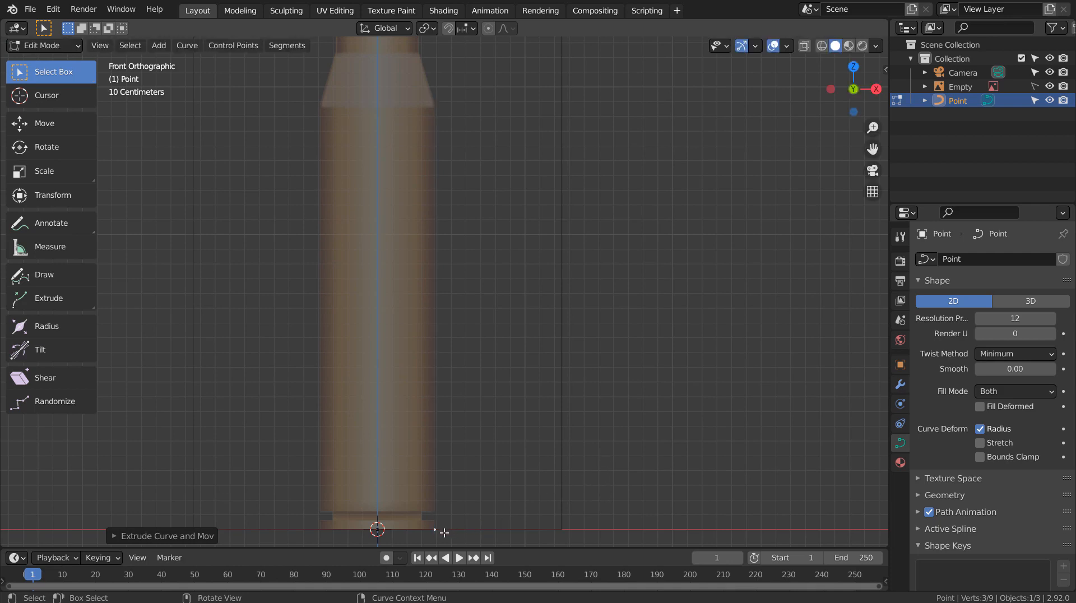
left_click(1032, 303)
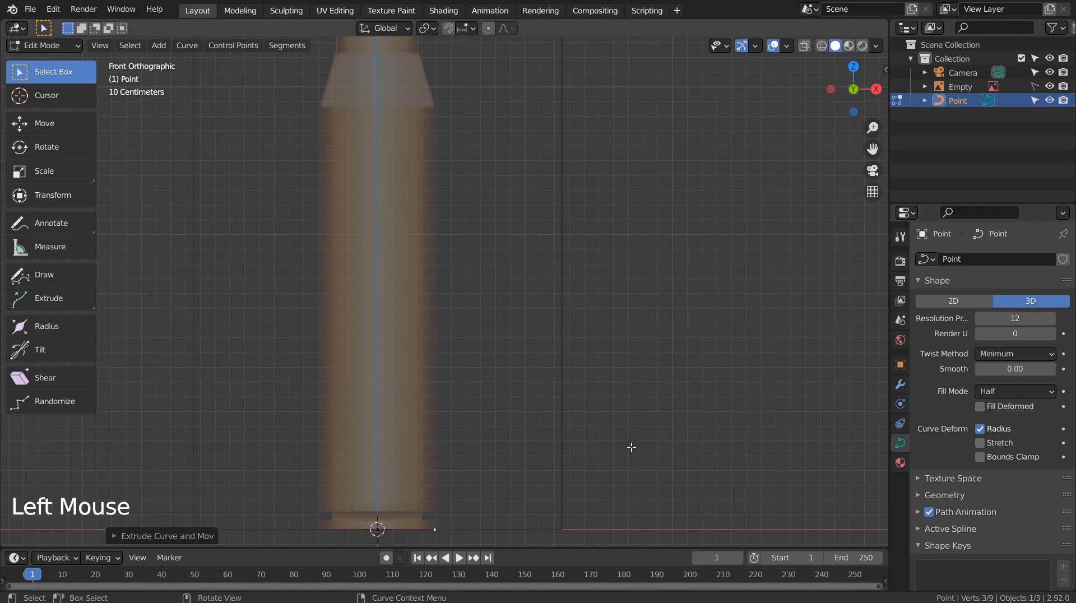
Extrude profile points up the rim, inward into the rim groove, and back out to the case wall.
key("e")
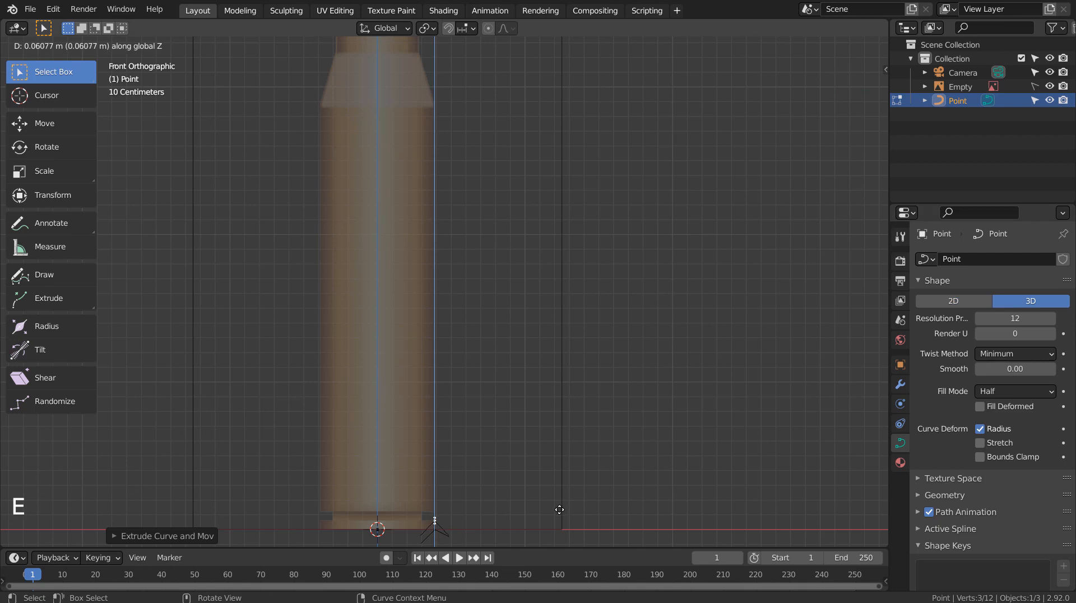
left_click(560, 509)
key("e")
key("x")
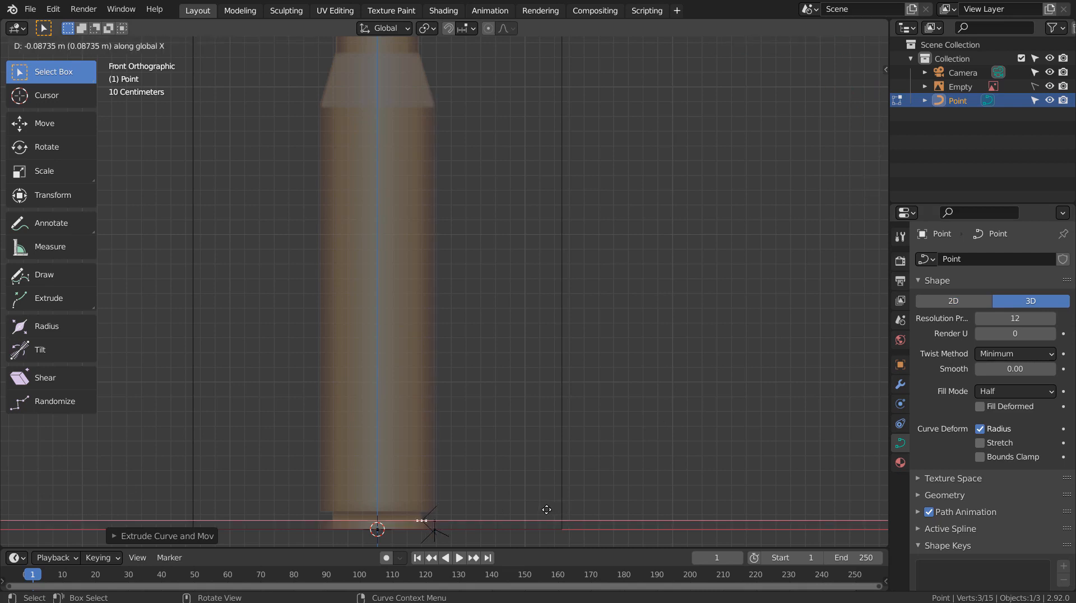
left_click(546, 510)
key("e")
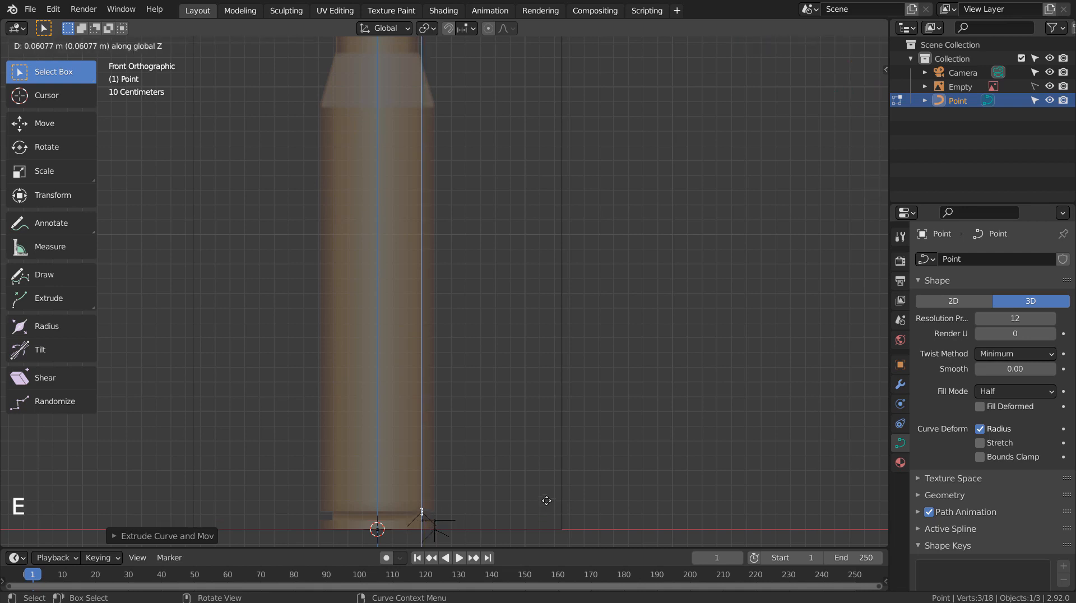
left_click(546, 501)
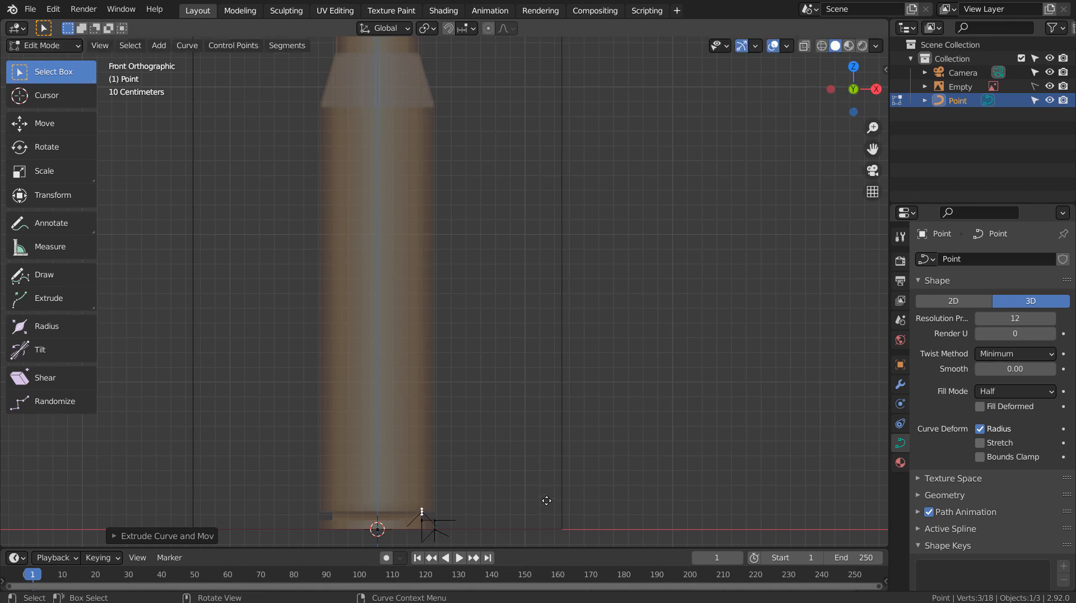
key("e")
key("x")
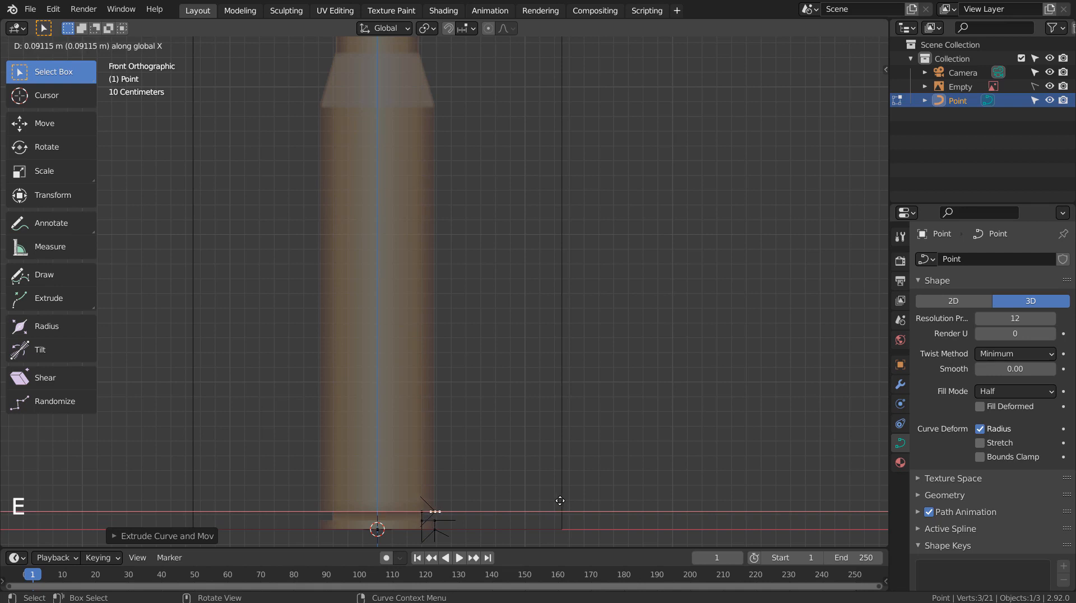
left_click(560, 501)
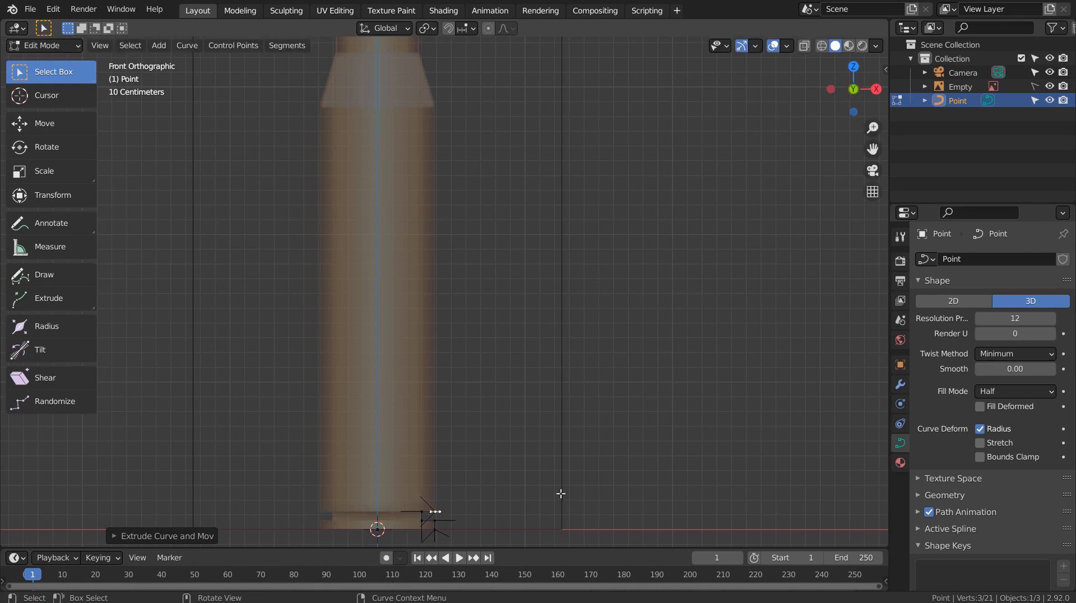
Continue the profile up the casing body, along the shoulder and neck, ending inward at the bullet's base.
key("e")
key("z")
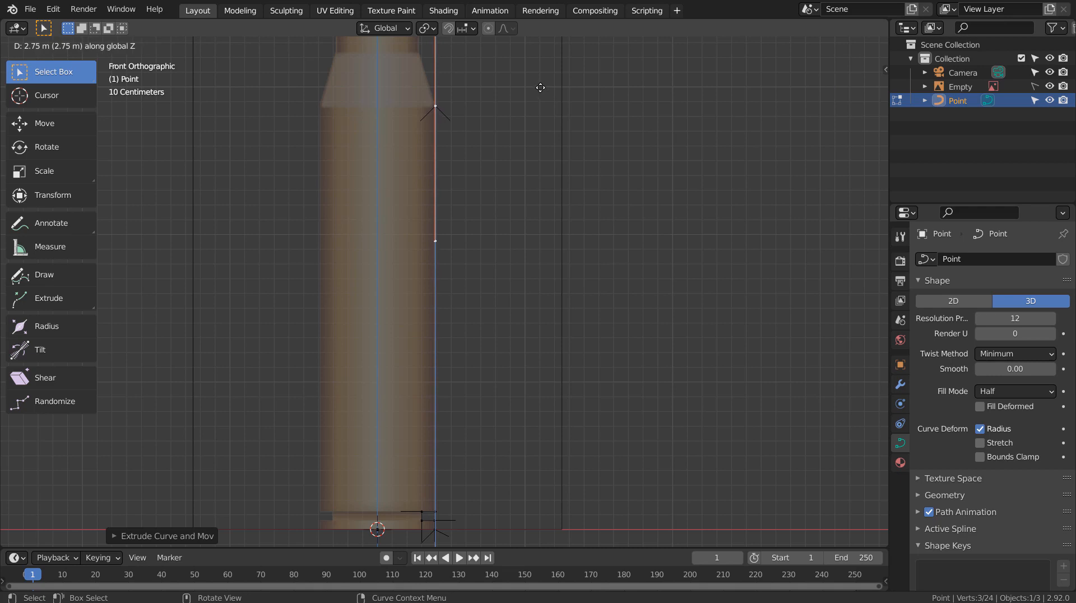
left_click(540, 87)
middle_click_drag(559, 104, 567, 395, "shift")
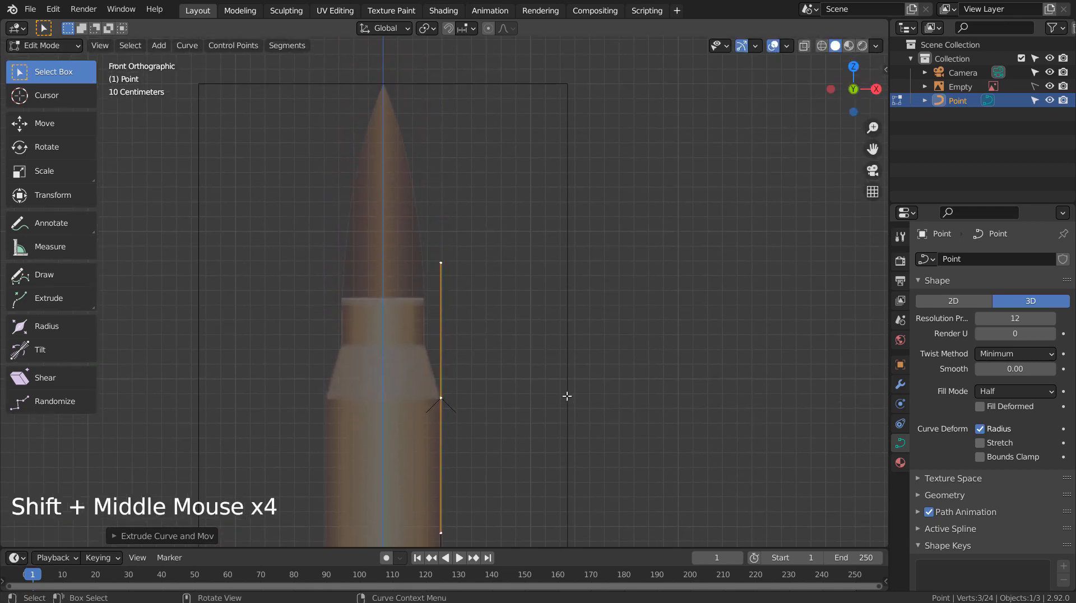
key("e")
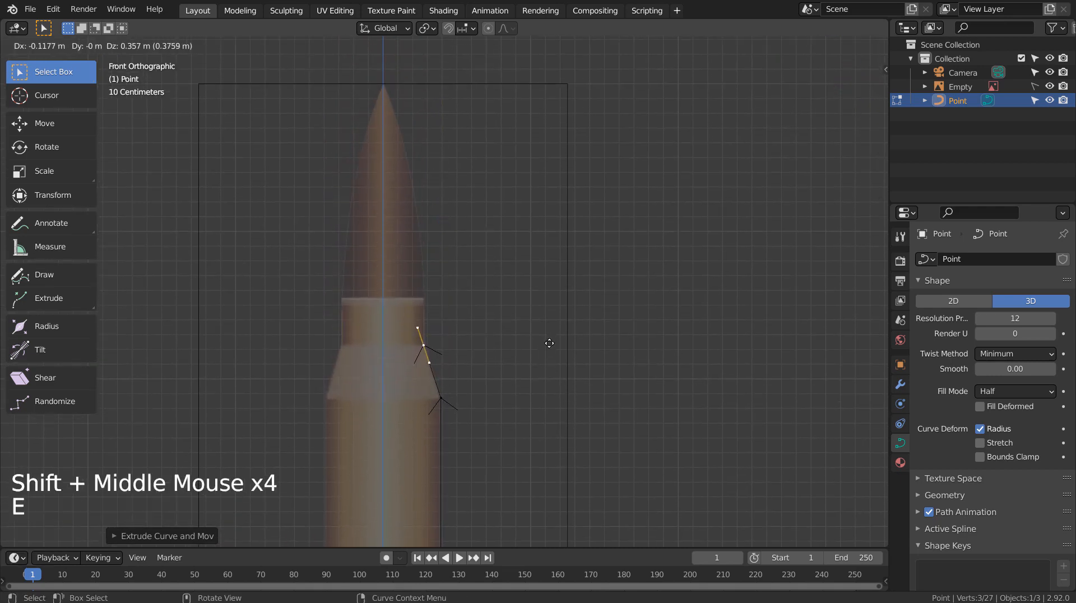
left_click(549, 342)
key("e")
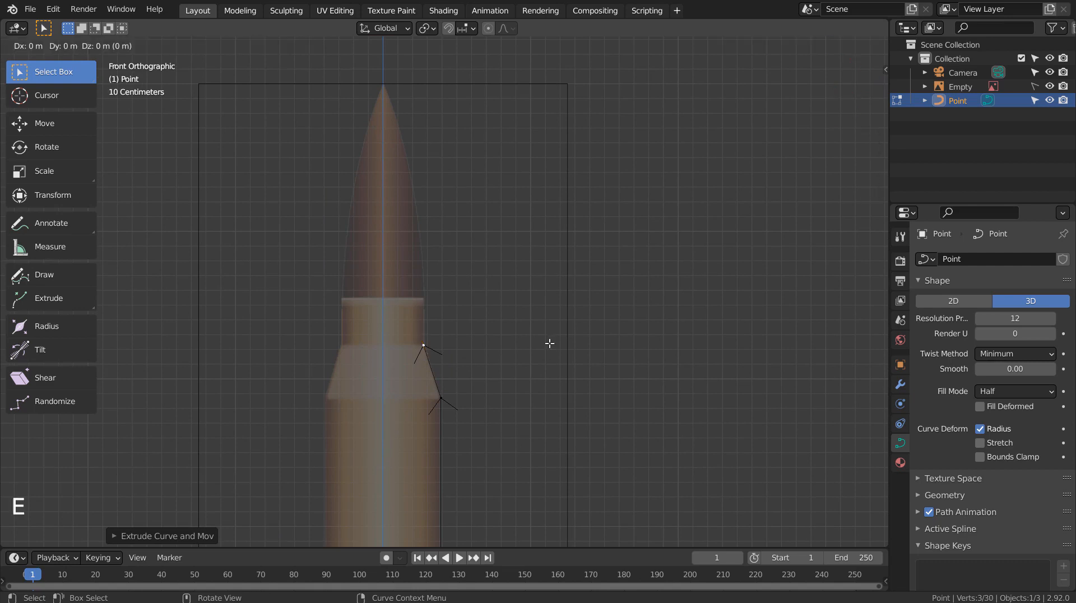
key("z")
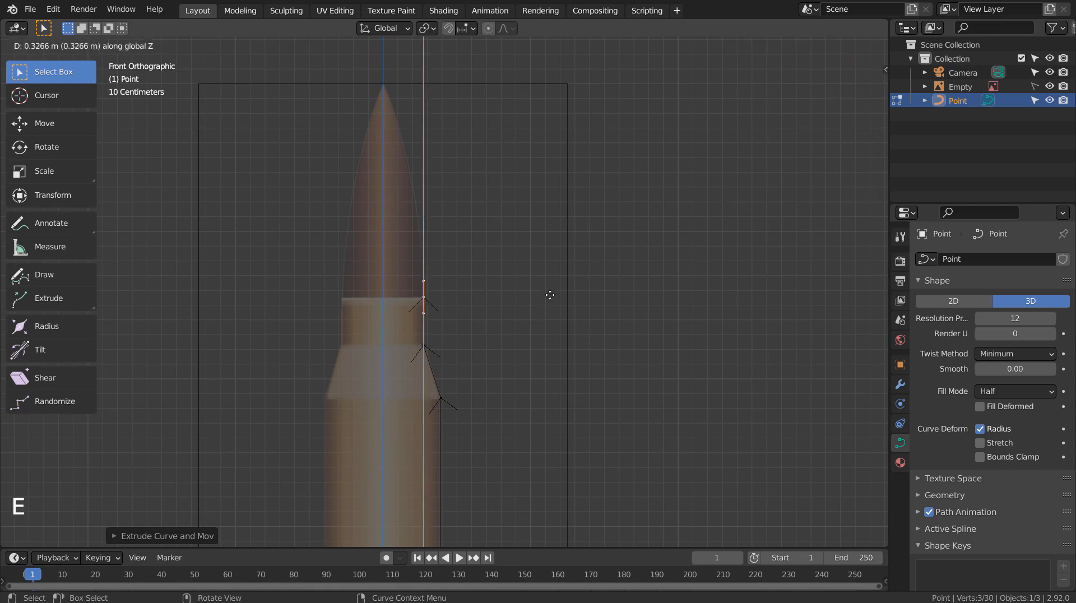
right_click(550, 297)
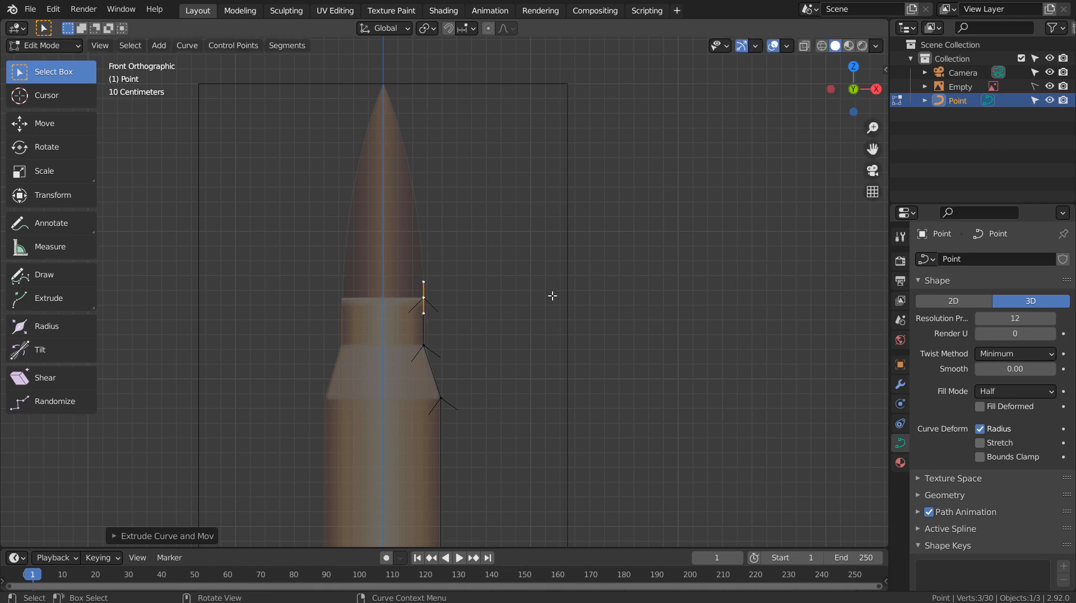
key("e")
key("x")
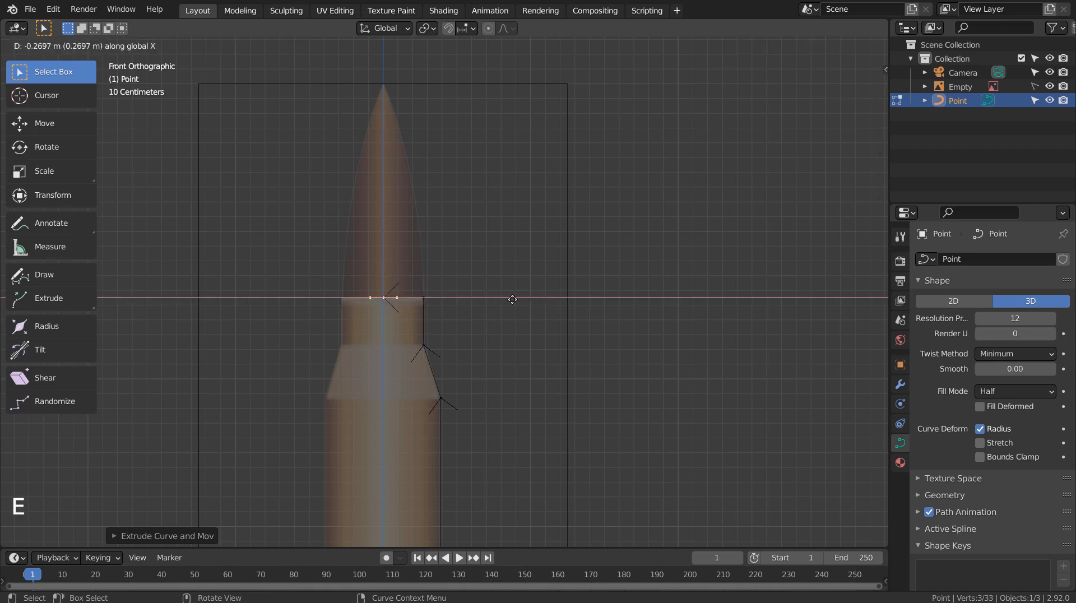
left_click(512, 299)
Show the Item panel's point coordinates, then zoom onto the cartridge base corner and rim groove in Edit Mode.
key("n")
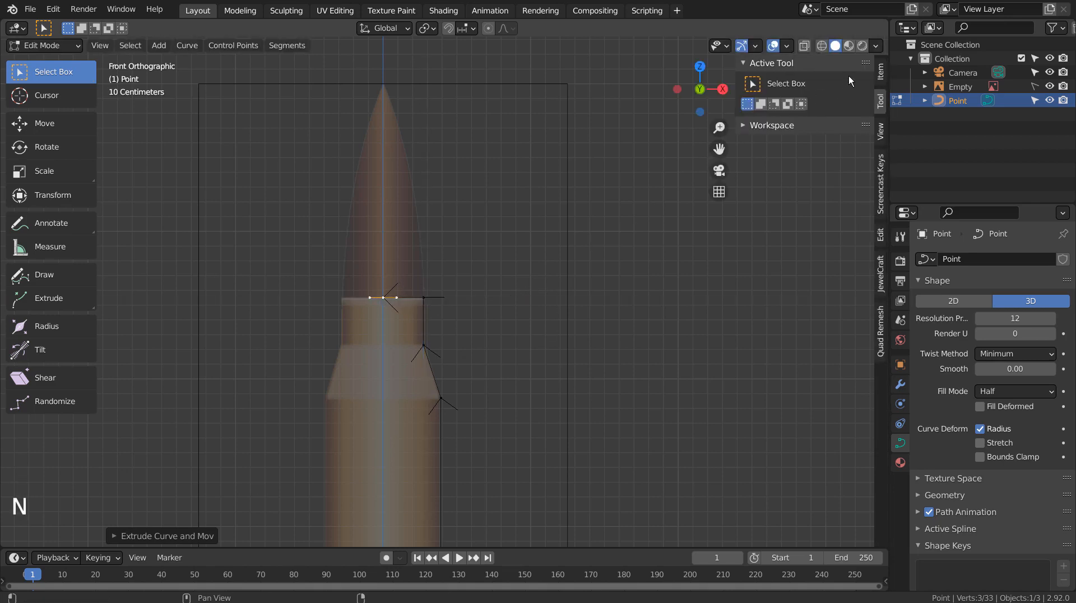
left_click(882, 70)
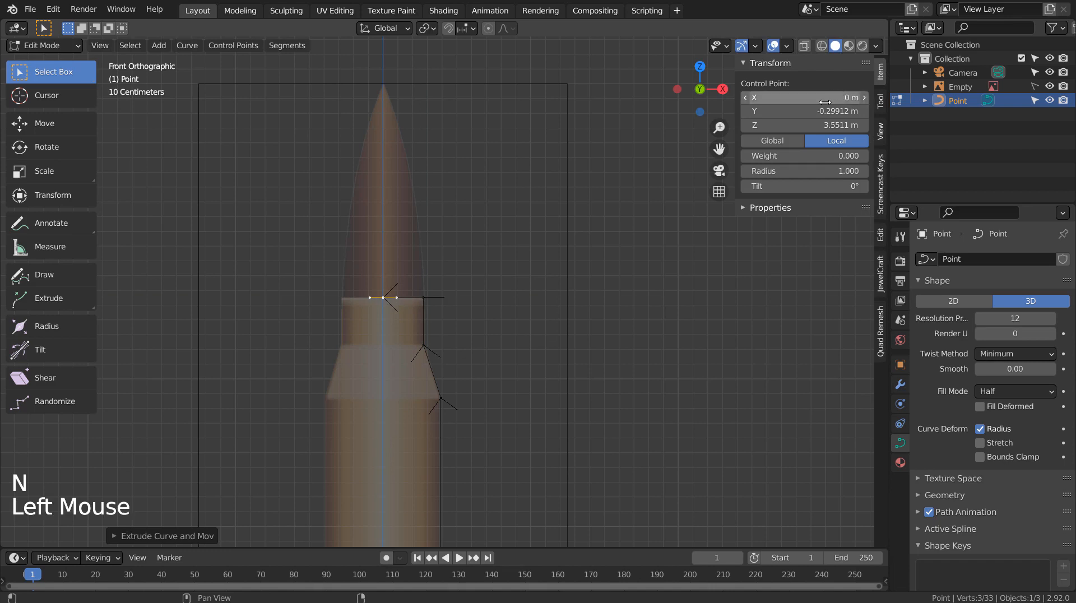
key("Tab")
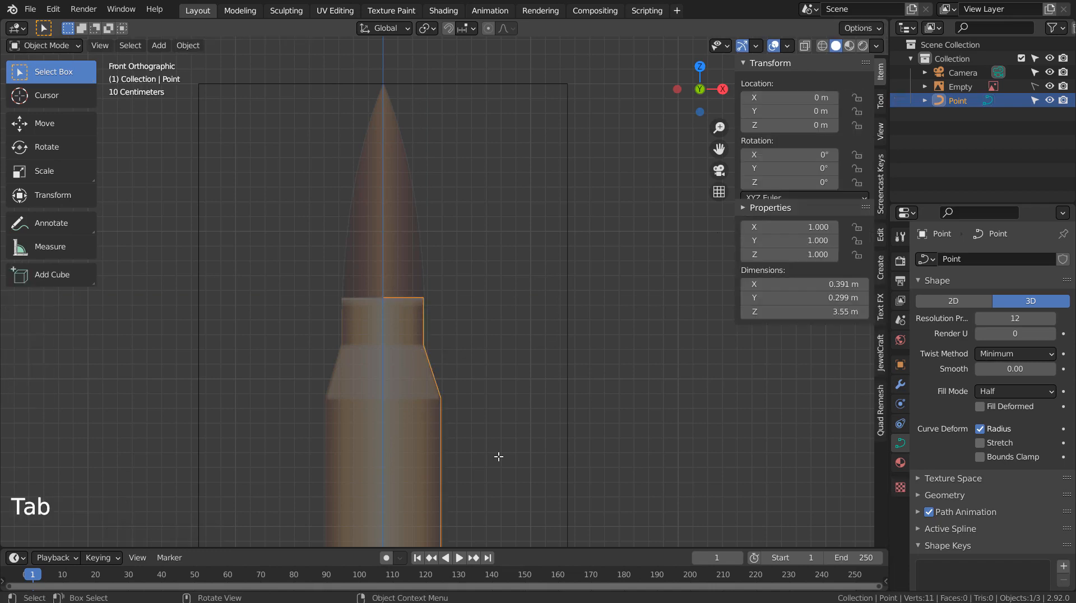
middle_click_drag(498, 455, 493, 97, "shift")
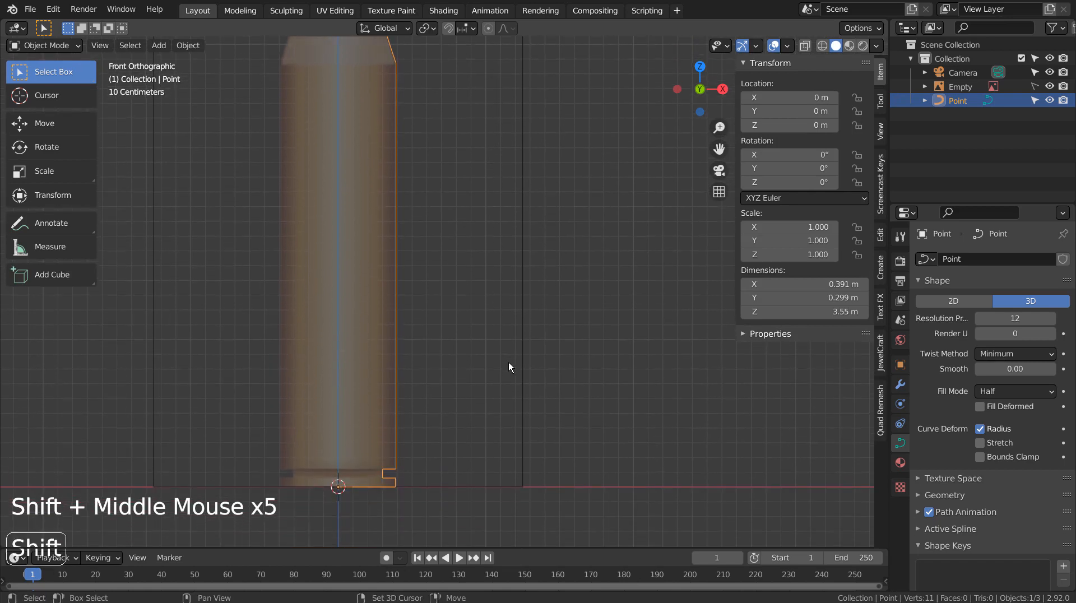
middle_click_drag(508, 362, 510, 261, "shift")
scroll(459, 321, "up", 3)
scroll(443, 324, "up", 3)
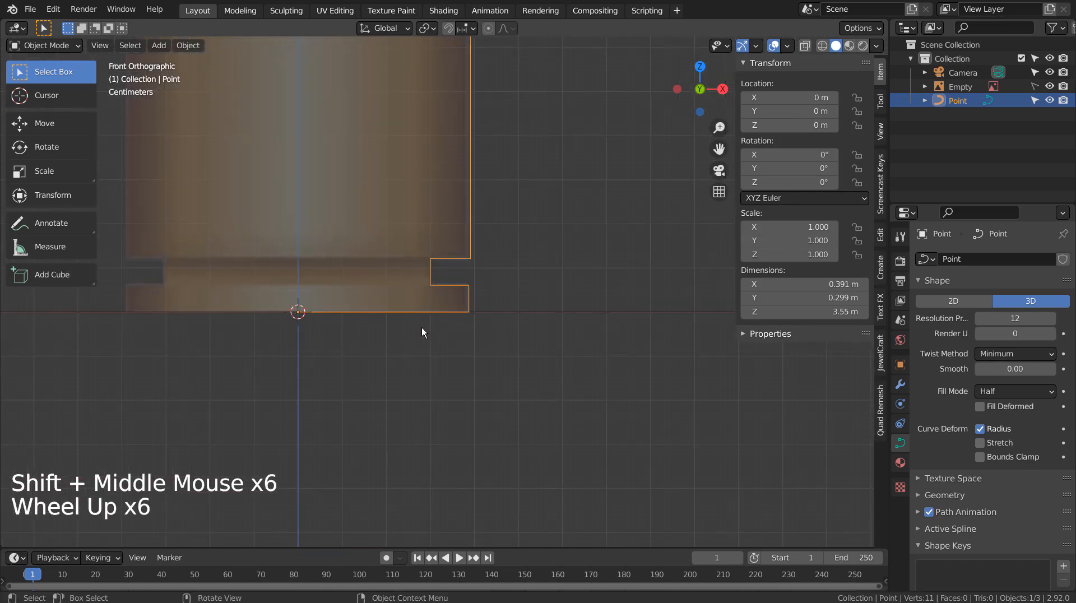
key("Tab")
Select the base corner and bottom-centre points and subdivide the bottom edge.
left_click(466, 313)
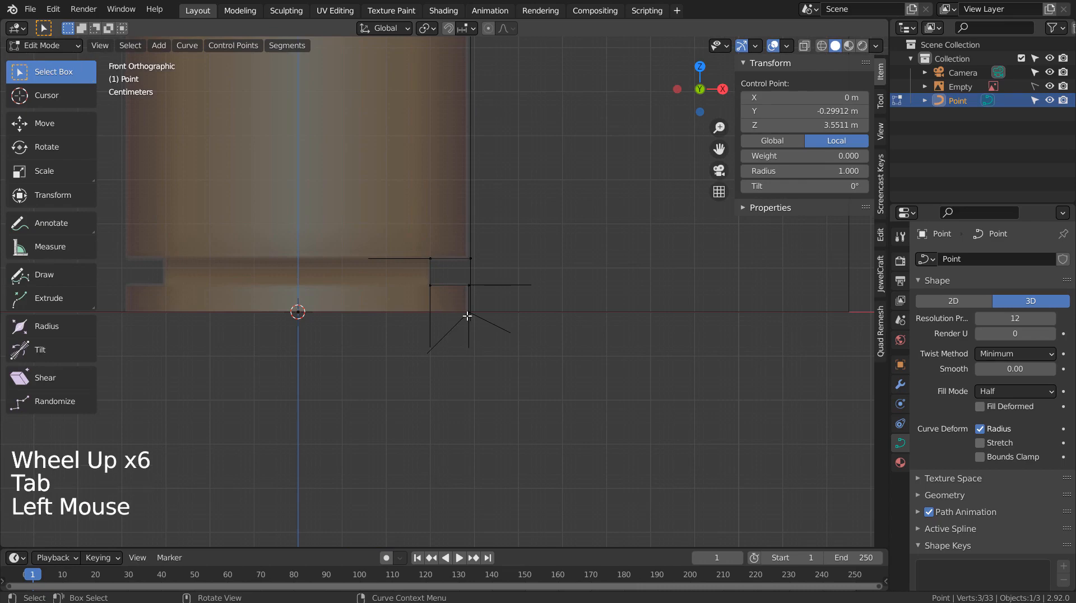
left_click(471, 313)
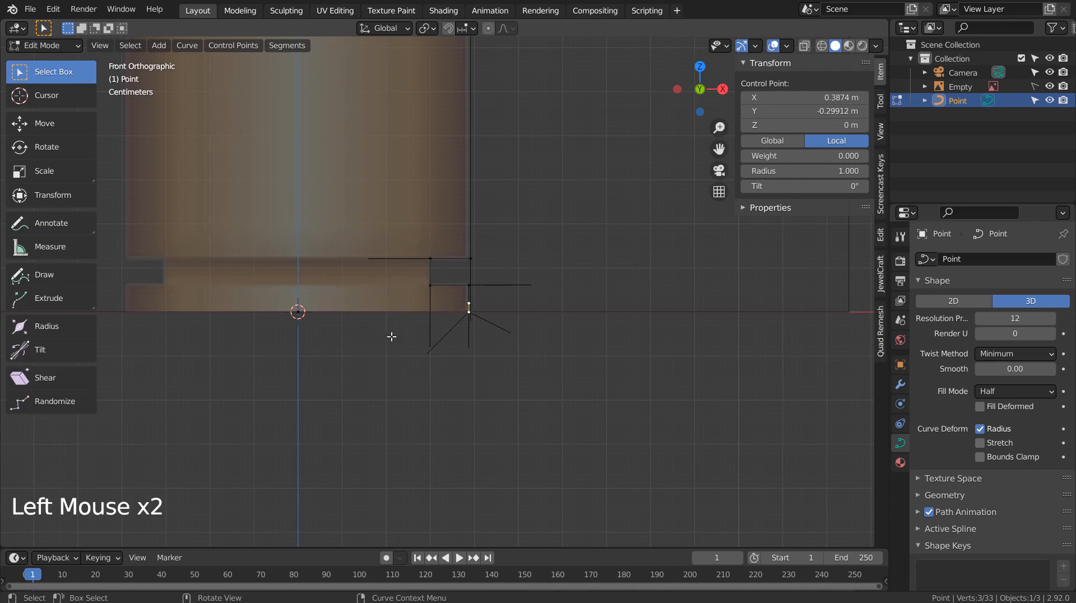
scroll(470, 319, "up", 4)
left_click(496, 339)
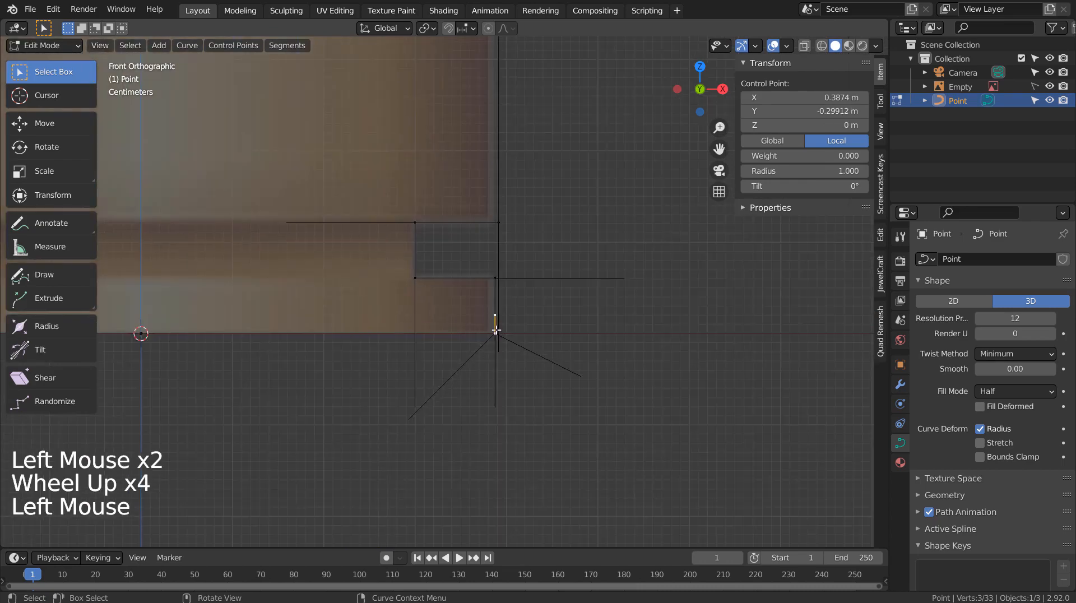
left_click(506, 344)
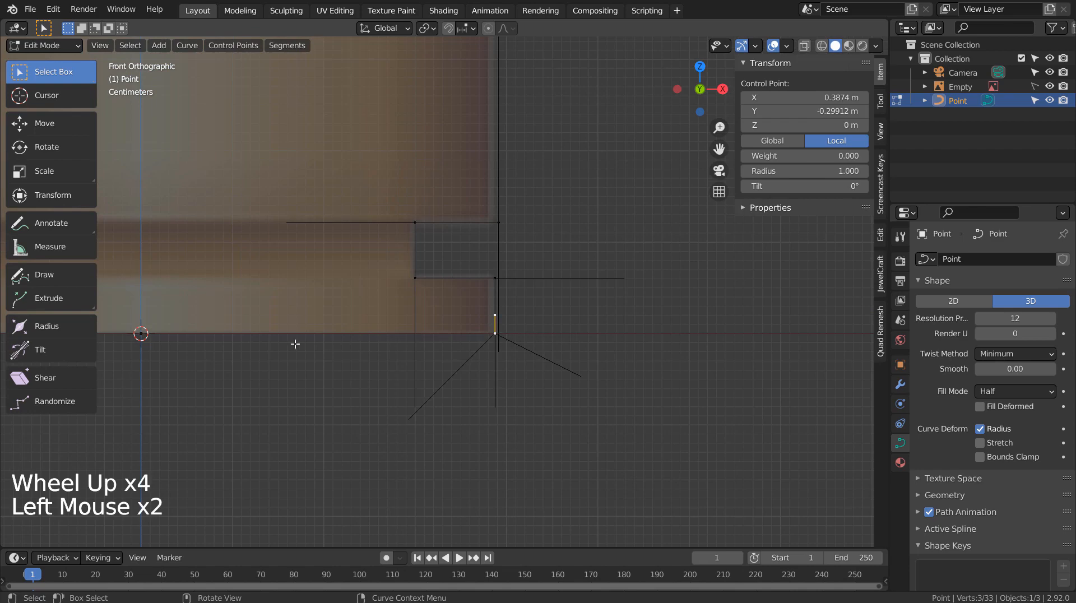
left_click(142, 334, "shift")
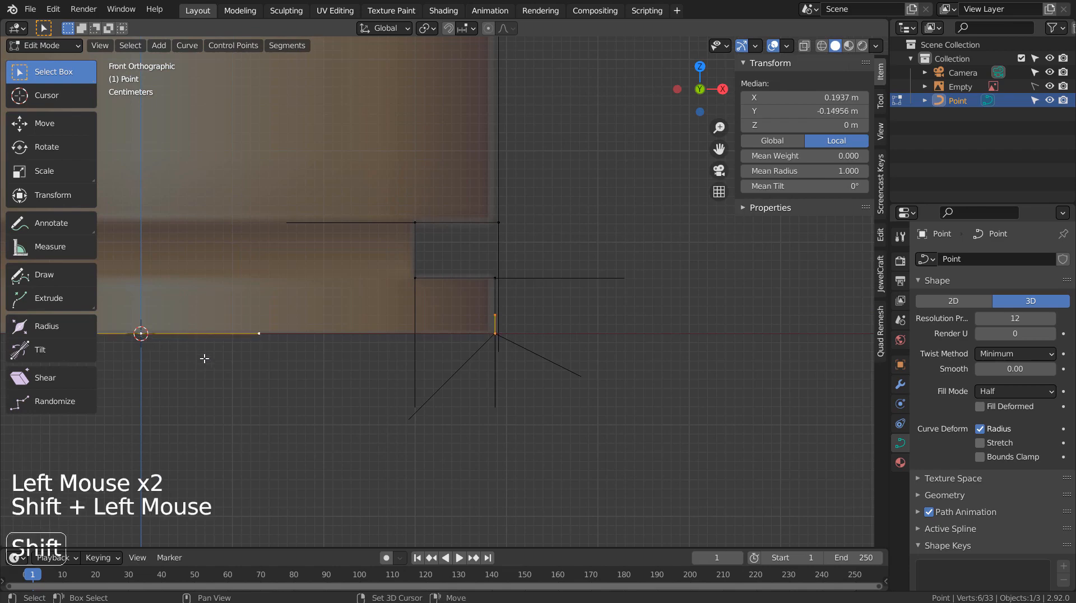
right_click(429, 442)
left_click(429, 442)
Try moving a bottom-edge point, then undo the move.
scroll(413, 399, "down", 2)
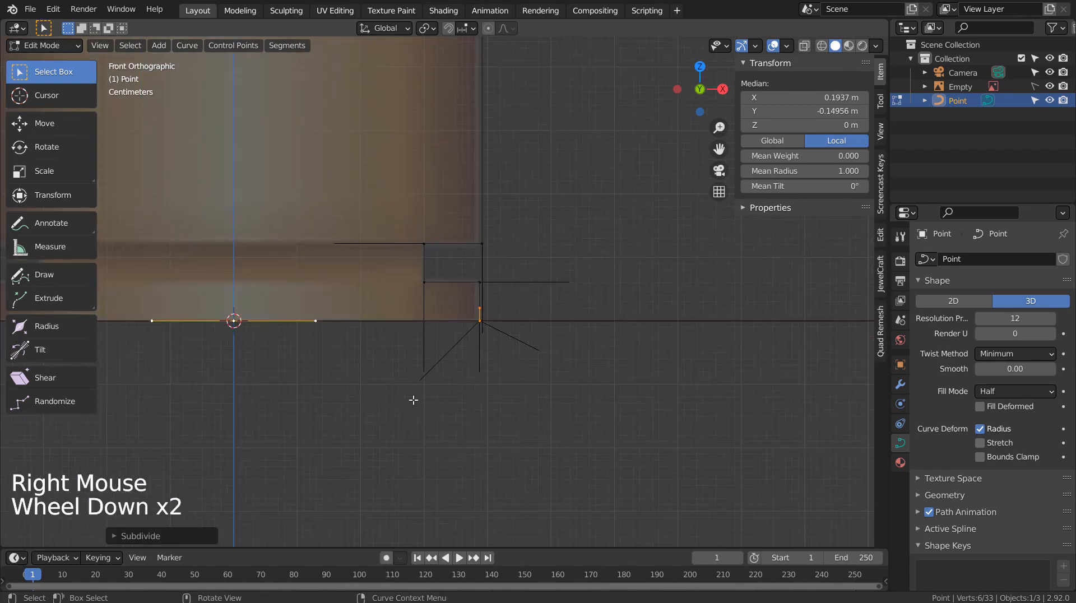
left_click(492, 320)
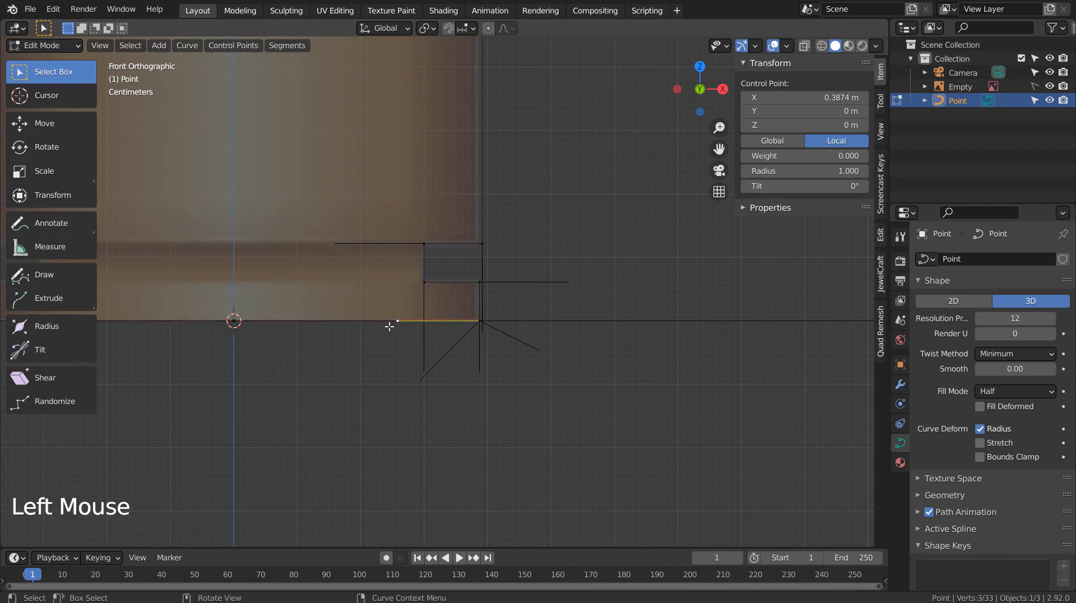
left_click(480, 318)
key("g")
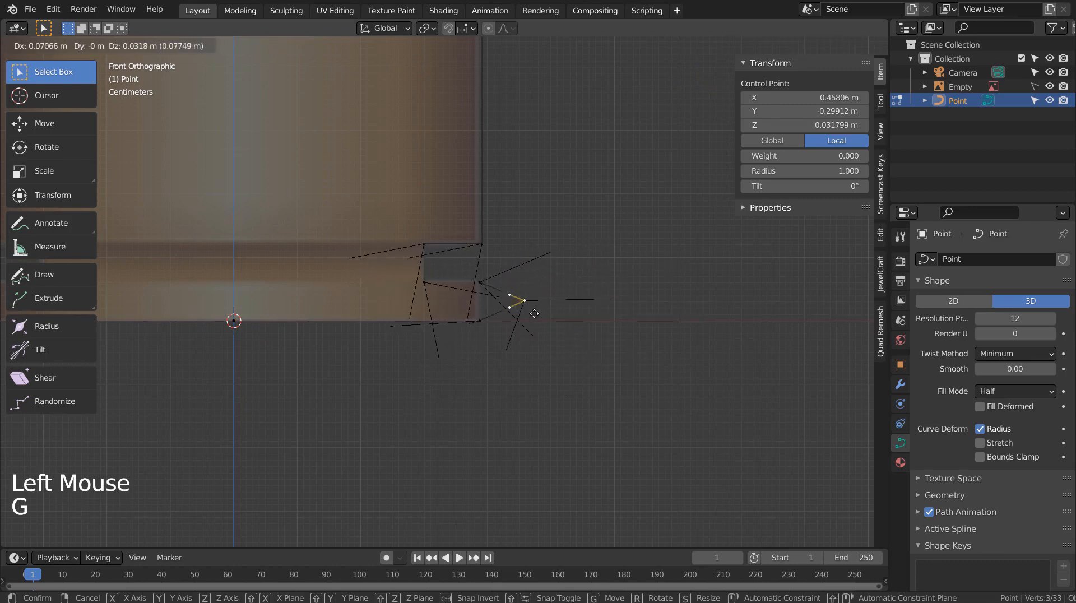
left_click(527, 348)
key("ctrl+z")
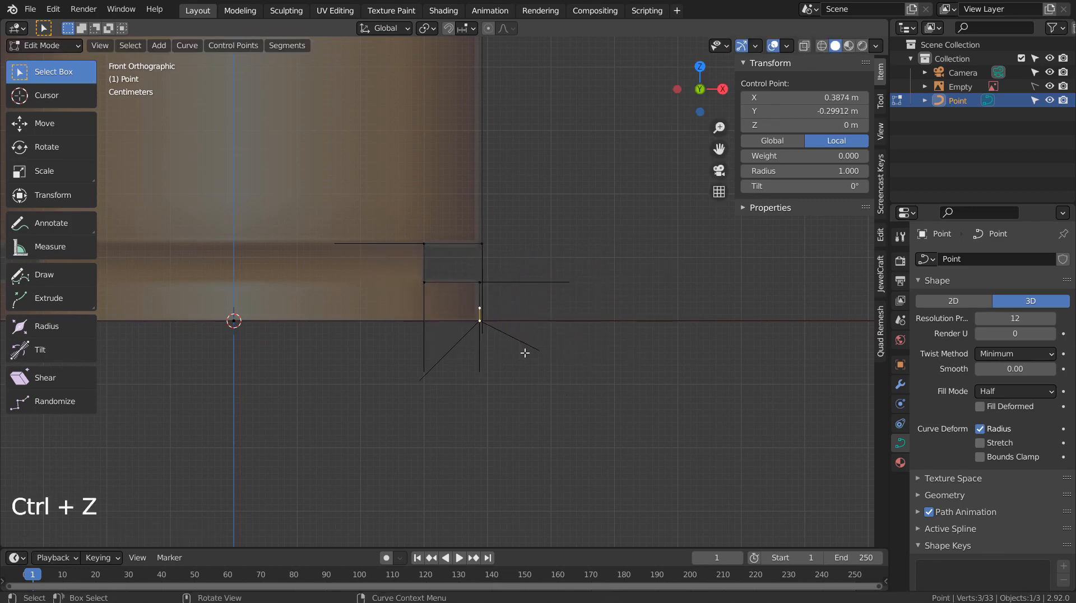
Try moving the corner handle at the curve end, undo it, and reselect the corner points.
left_click(480, 315)
scroll(487, 327, "up", 6)
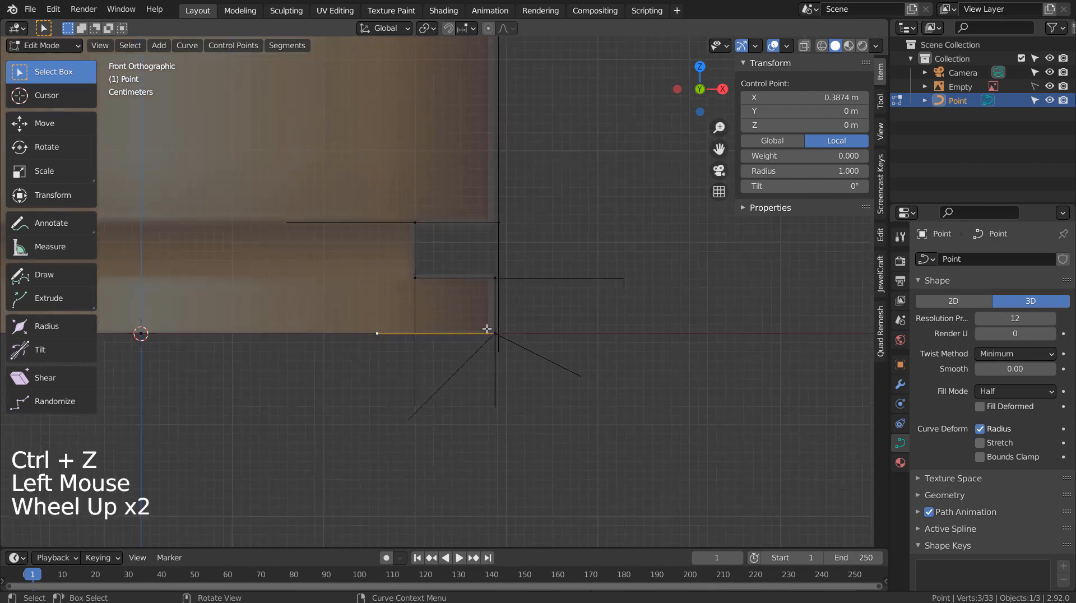
scroll(489, 343, "up", 3)
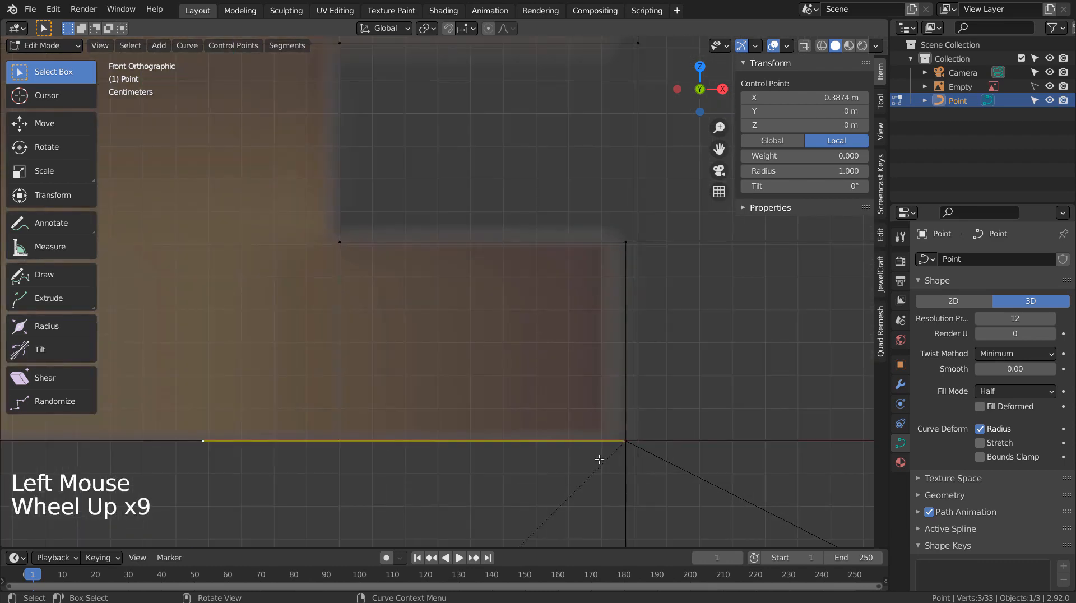
left_click(627, 450)
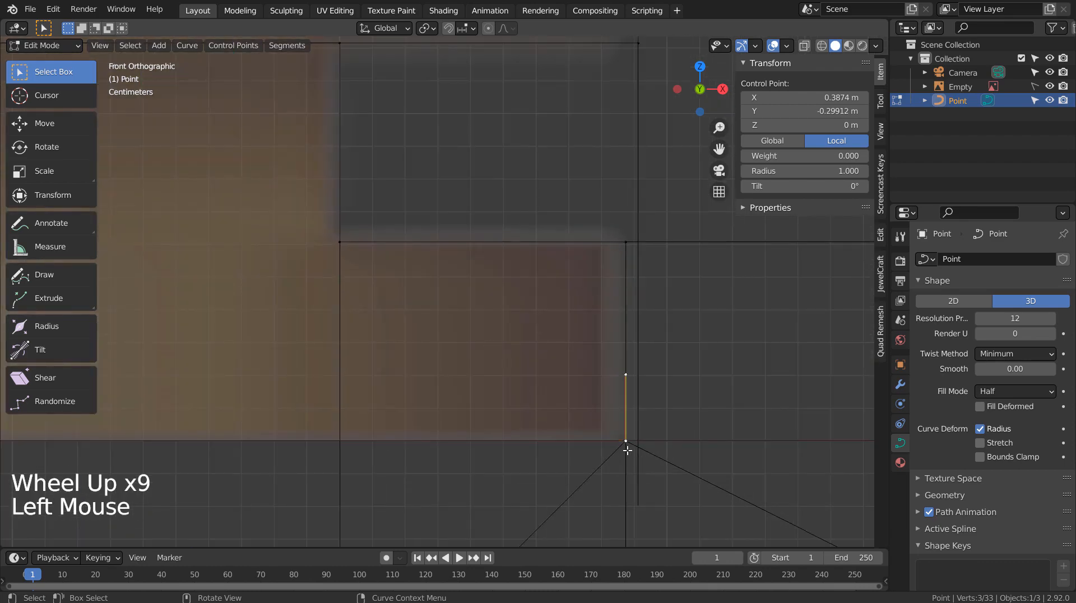
left_click(629, 375)
key("g")
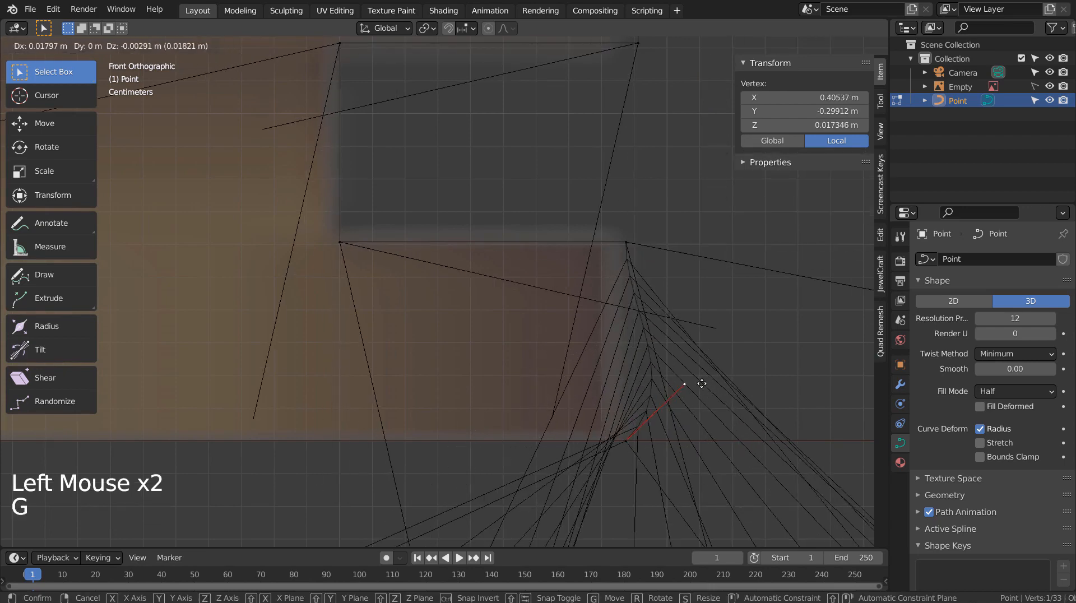
key("ctrl+z")
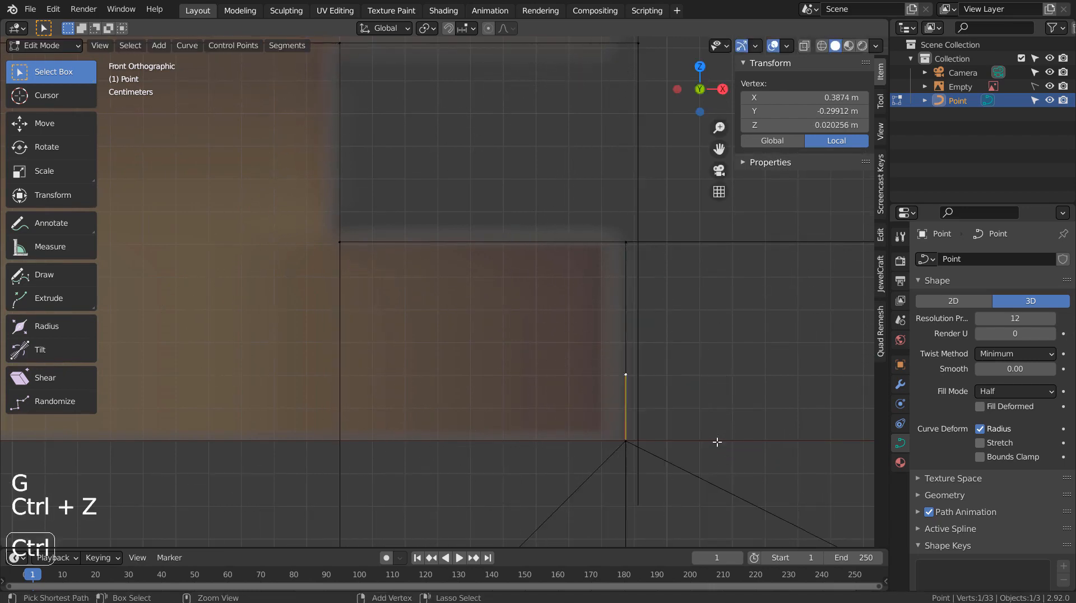
left_click(639, 452)
left_click(632, 443)
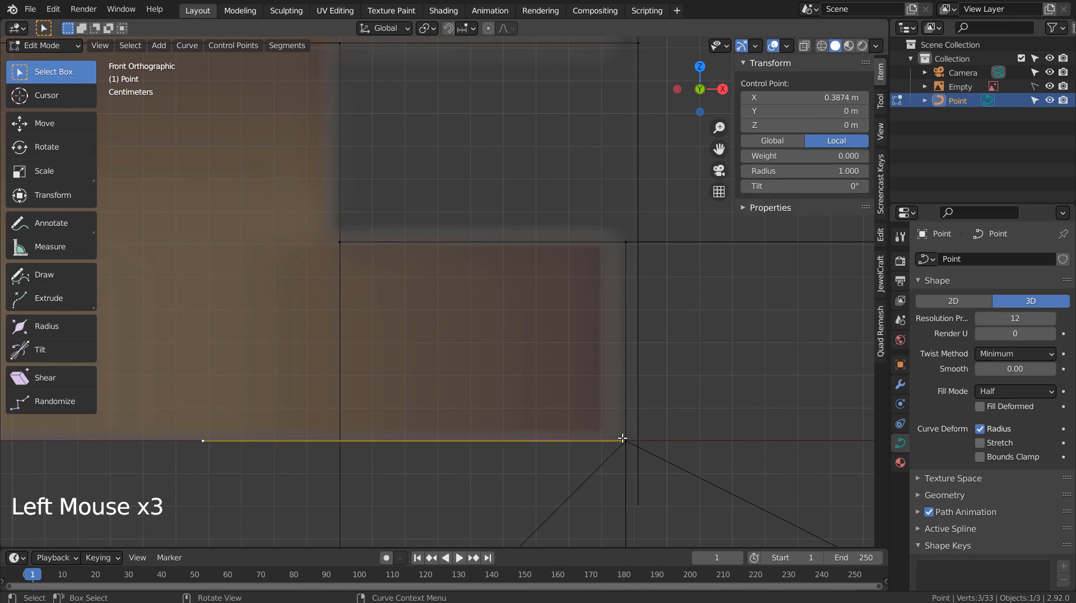
left_click(623, 439)
Box-select the bottom-edge points and subdivide them again for extra control points.
key("b")
left_click_drag(187, 358, 647, 494)
scroll(561, 483, "down", 3)
middle_click_drag(310, 445, 613, 461, "shift")
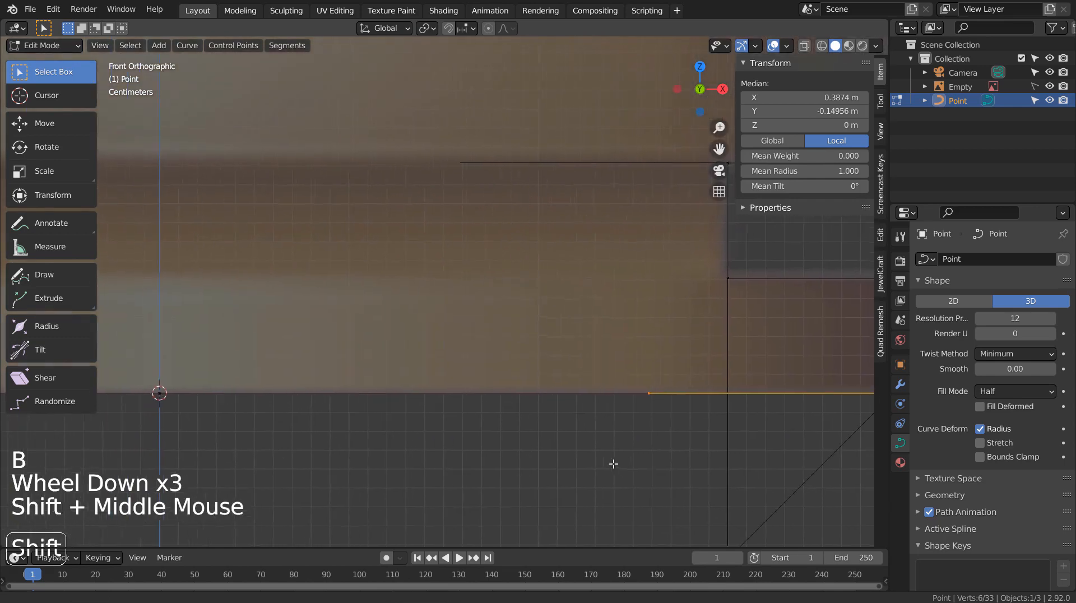
key("b")
left_click_drag(163, 365, 341, 456)
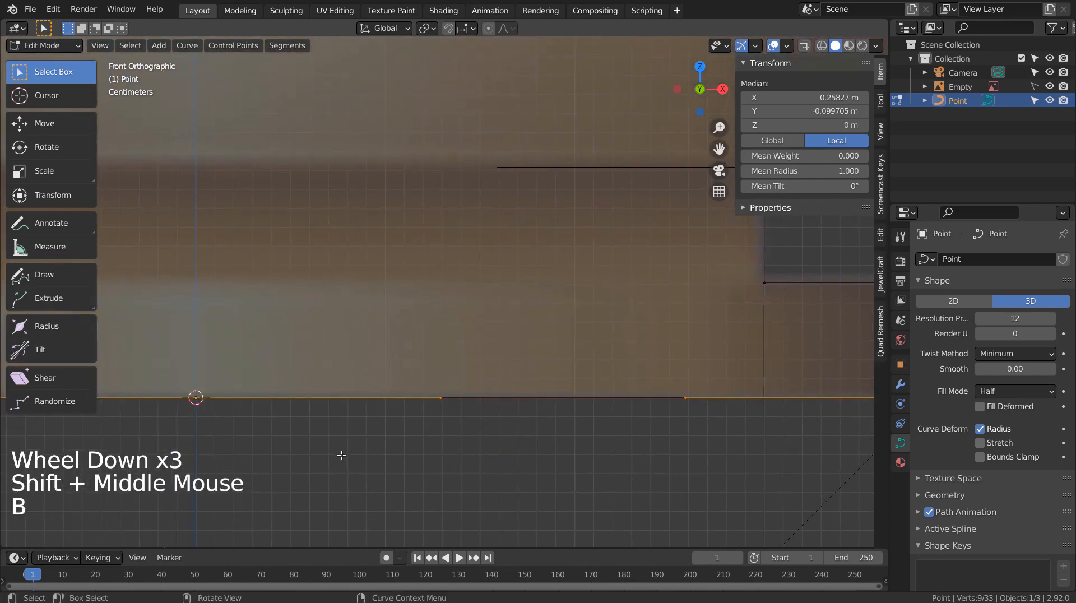
right_click(608, 442)
left_click(610, 446)
scroll(637, 477, "down", 4)
middle_click_drag(637, 477, 564, 521, "shift")
scroll(564, 521, "up", 2)
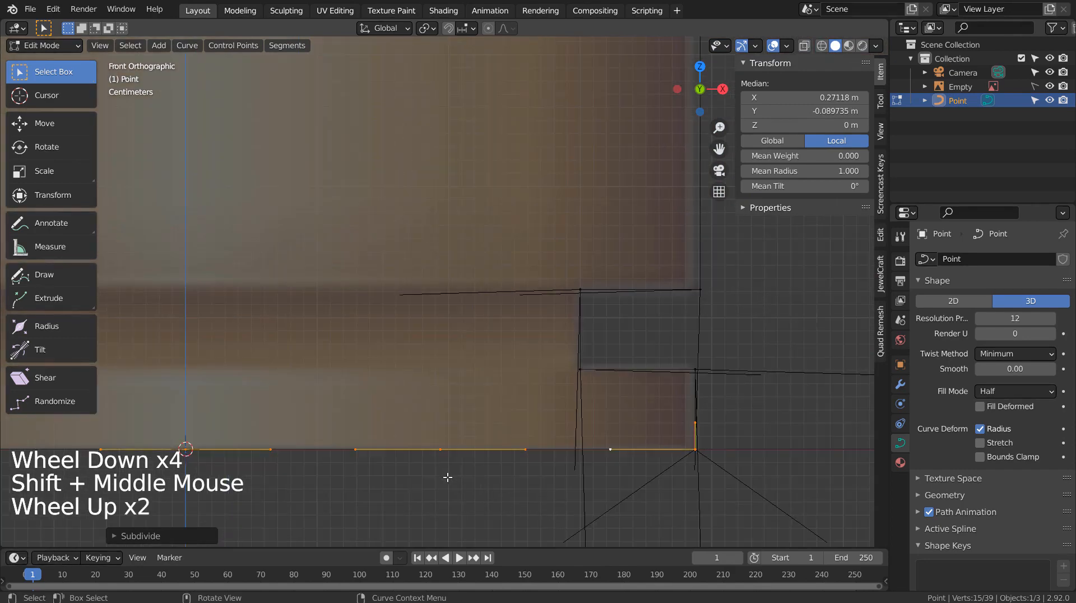
left_click(442, 450)
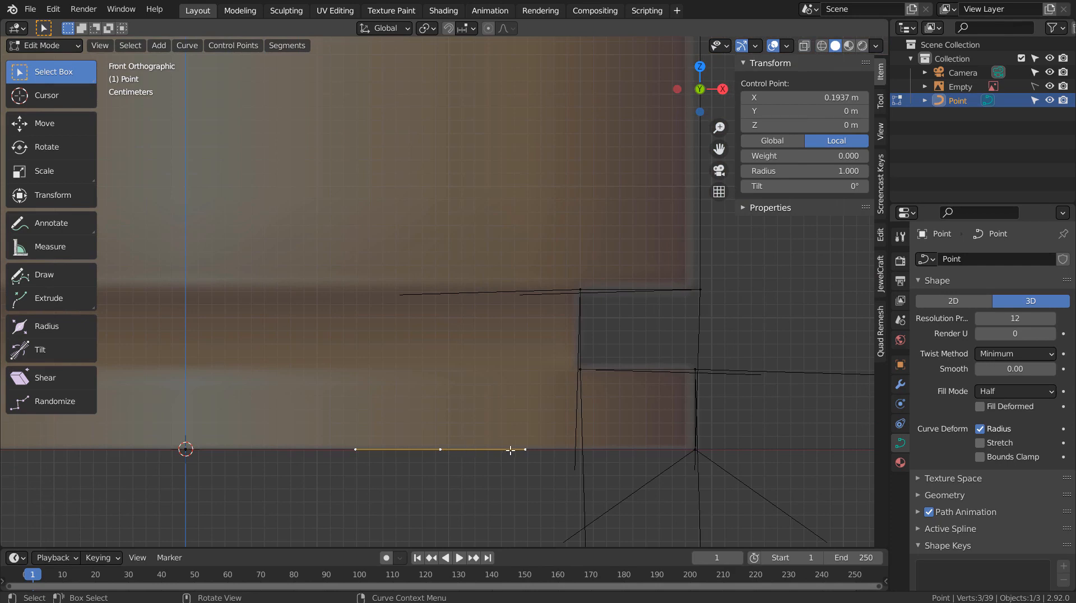
In wireframe, nudge the middle bottom point slightly so it sits at X 0.16732 m.
key("shift+z")
key("Tab")
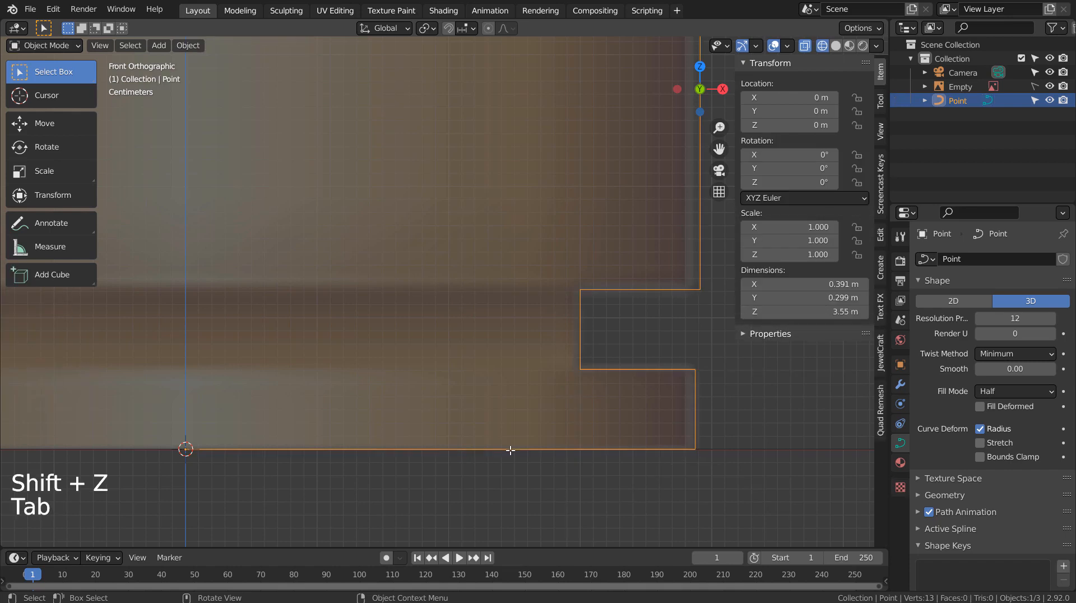
key("Tab")
key("a")
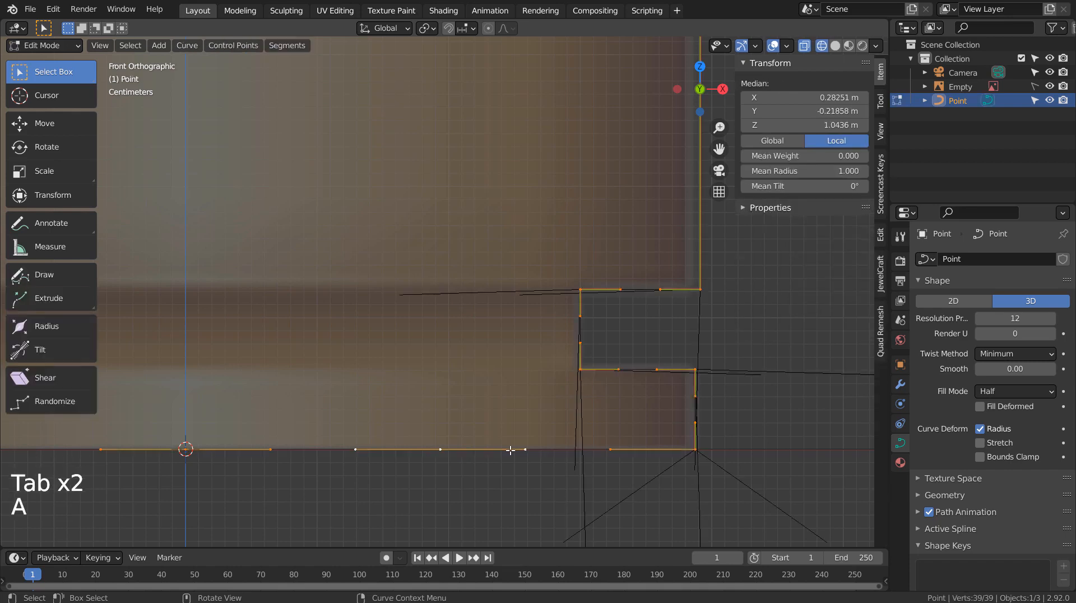
scroll(510, 450, "down", 2)
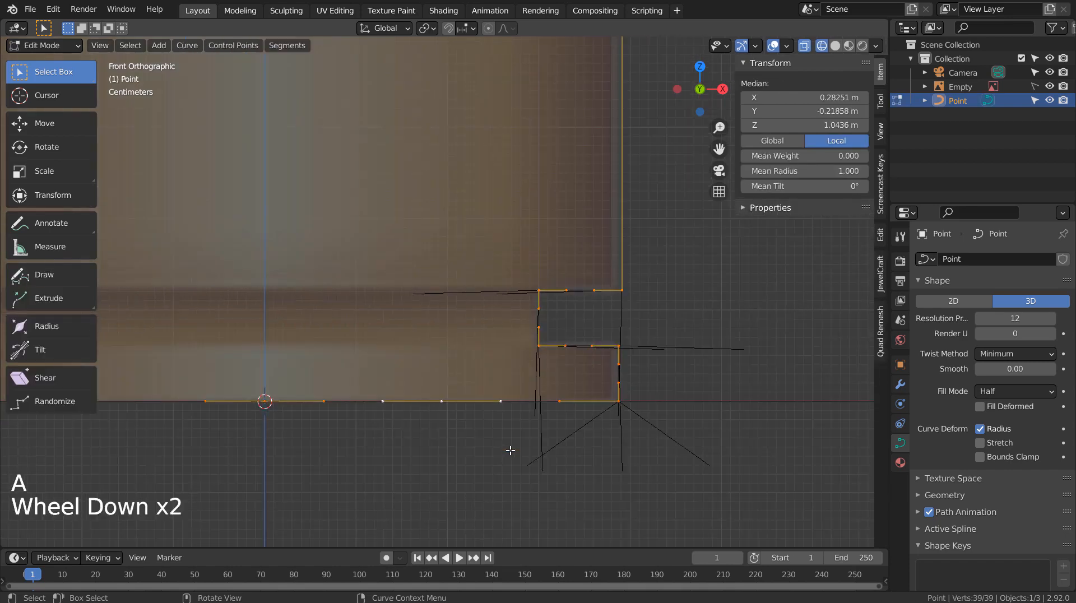
left_click(447, 406)
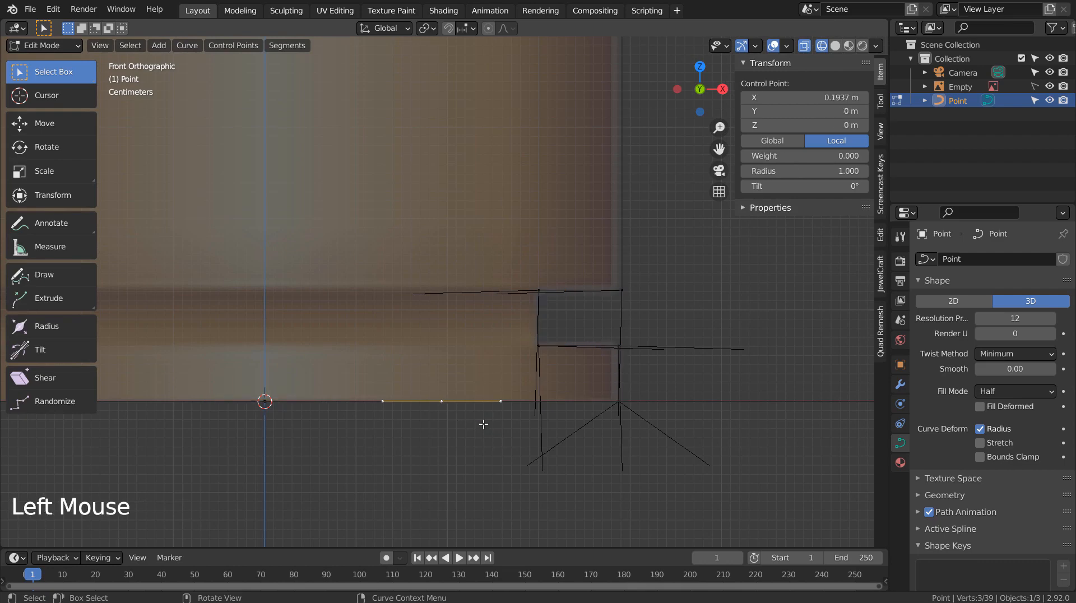
key("g")
left_click(457, 425)
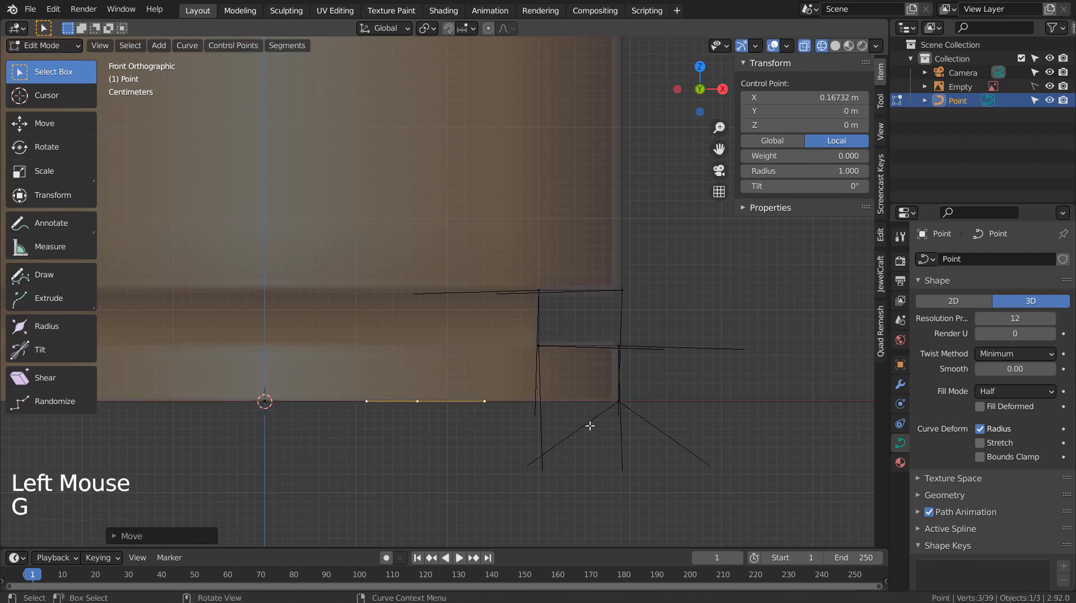
key("Tab")
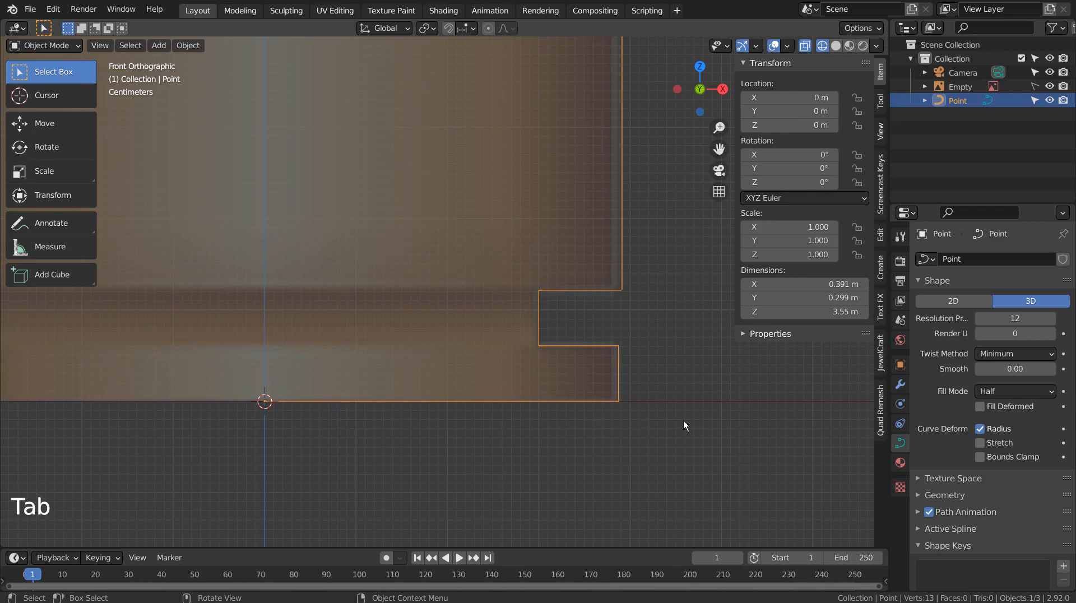
left_click(900, 385)
Add a Screw modifier to revolve the profile 360° into a round case.
left_click(973, 259)
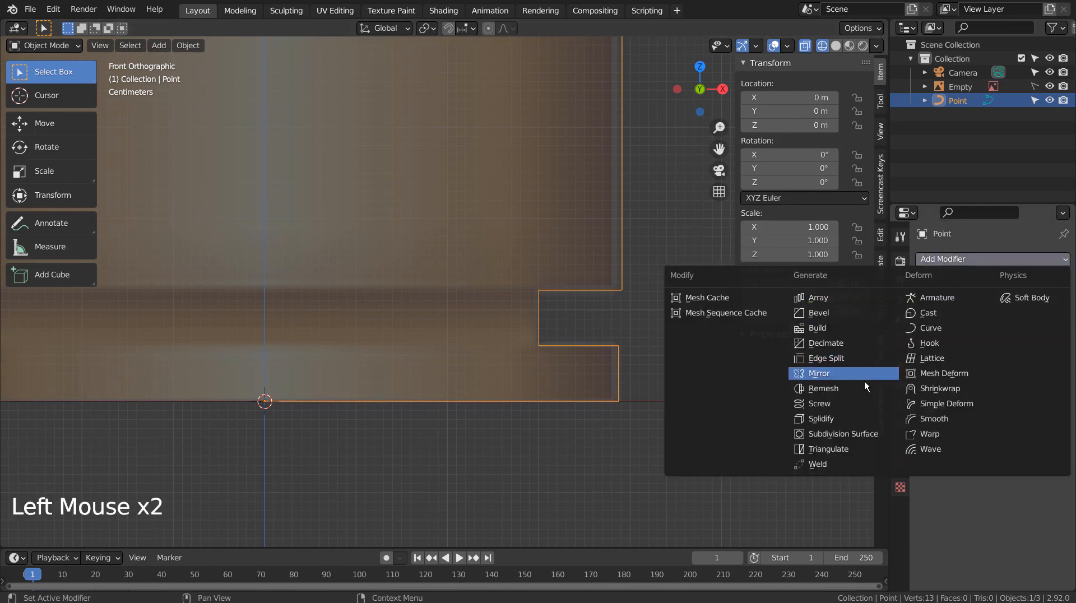
left_click(862, 405)
scroll(599, 395, "down", 4)
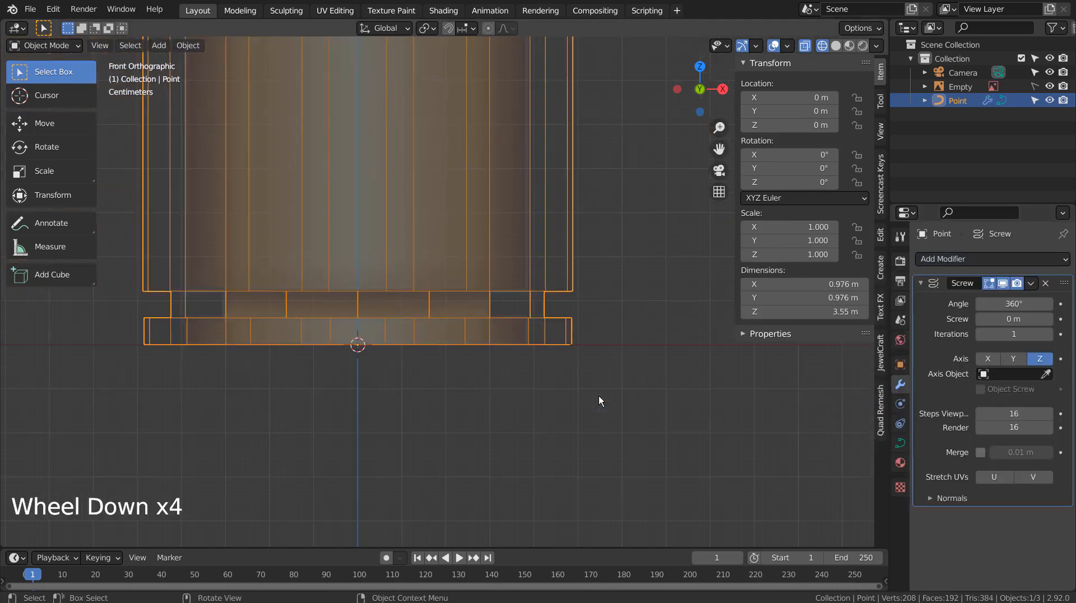
scroll(599, 396, "down", 4)
middle_click_drag(598, 398, 583, 439, "shift")
scroll(581, 399, "down", 4)
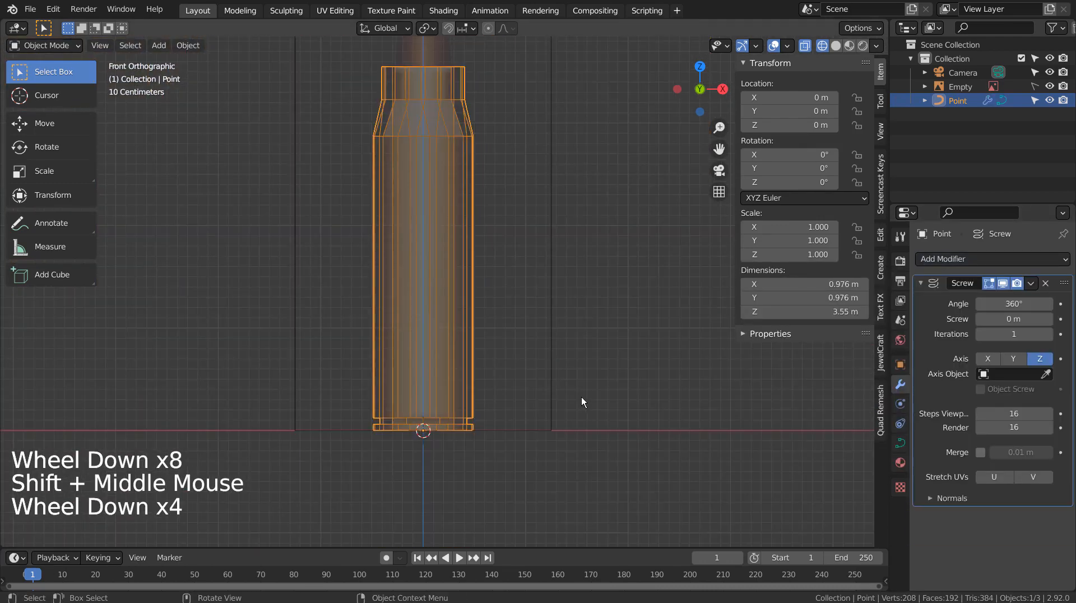
middle_click_drag(568, 273, 564, 424, "shift")
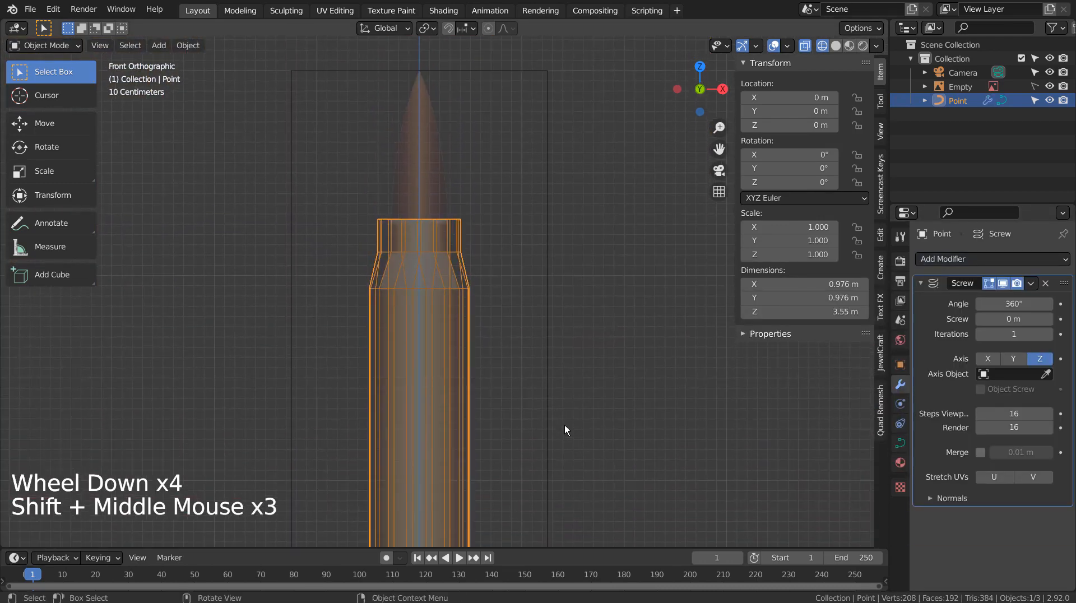
Inspect the revolved case in solid and wireframe shading, then enter Edit Mode on its profile.
key("shift+z")
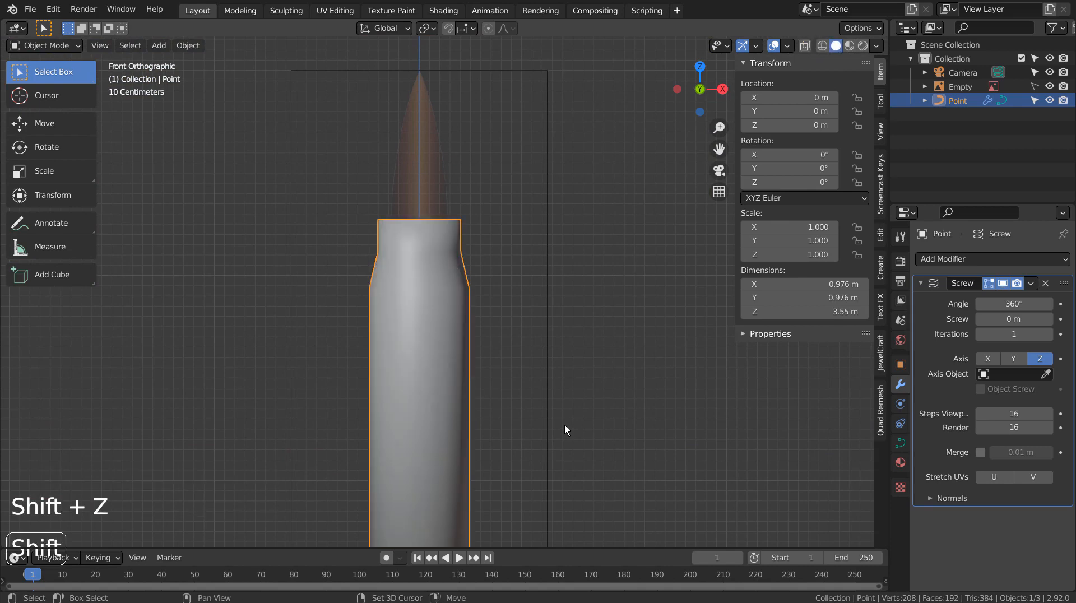
scroll(564, 430, "down", 5)
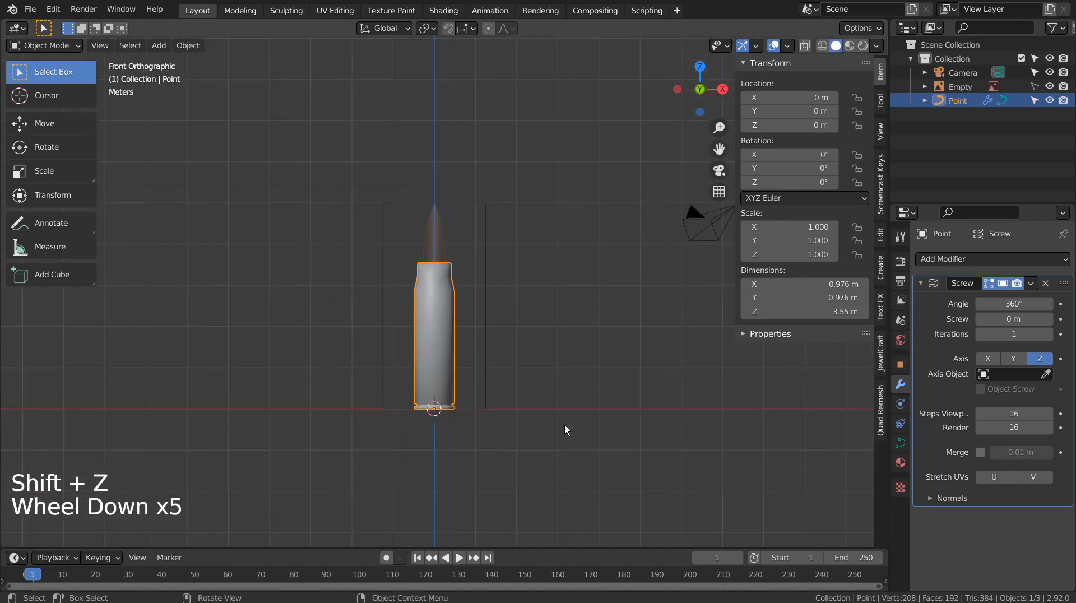
scroll(563, 425, "up", 5)
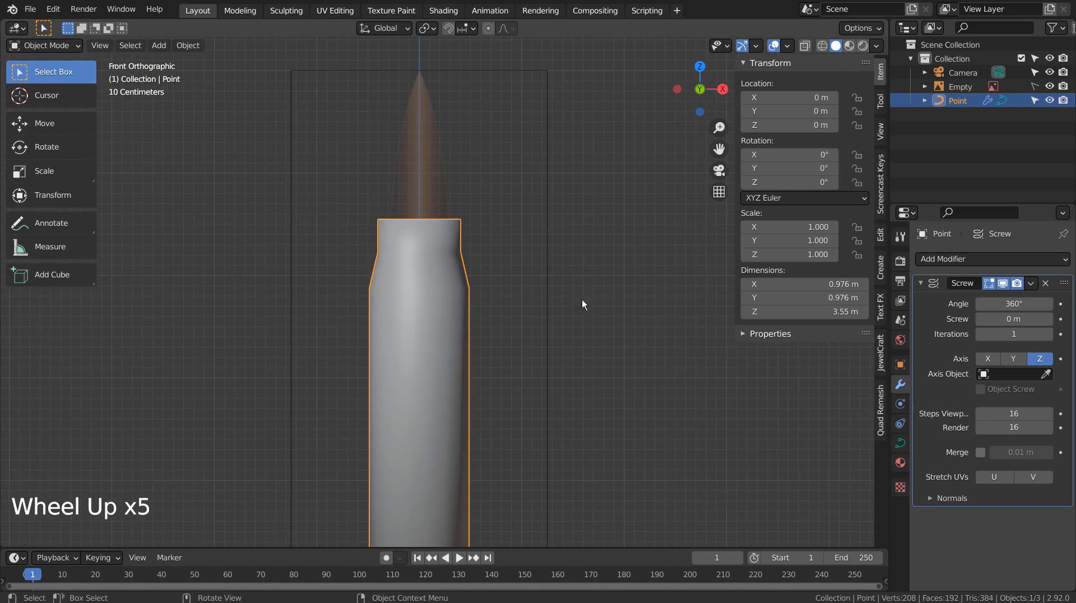
middle_click_drag(581, 304, 586, 463, "shift")
scroll(586, 463, "up", 3)
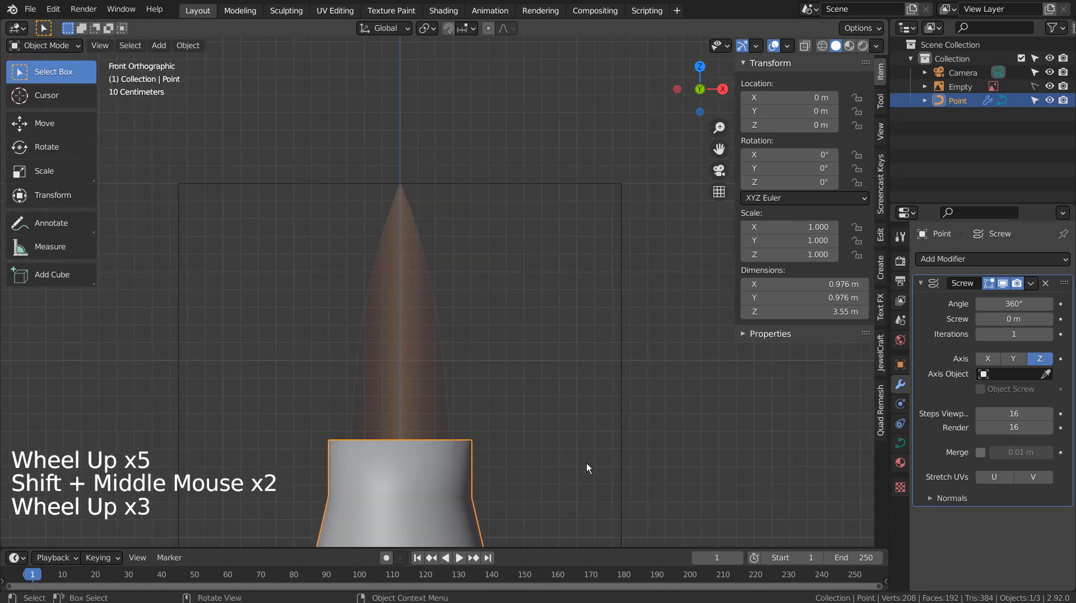
key("shift+z")
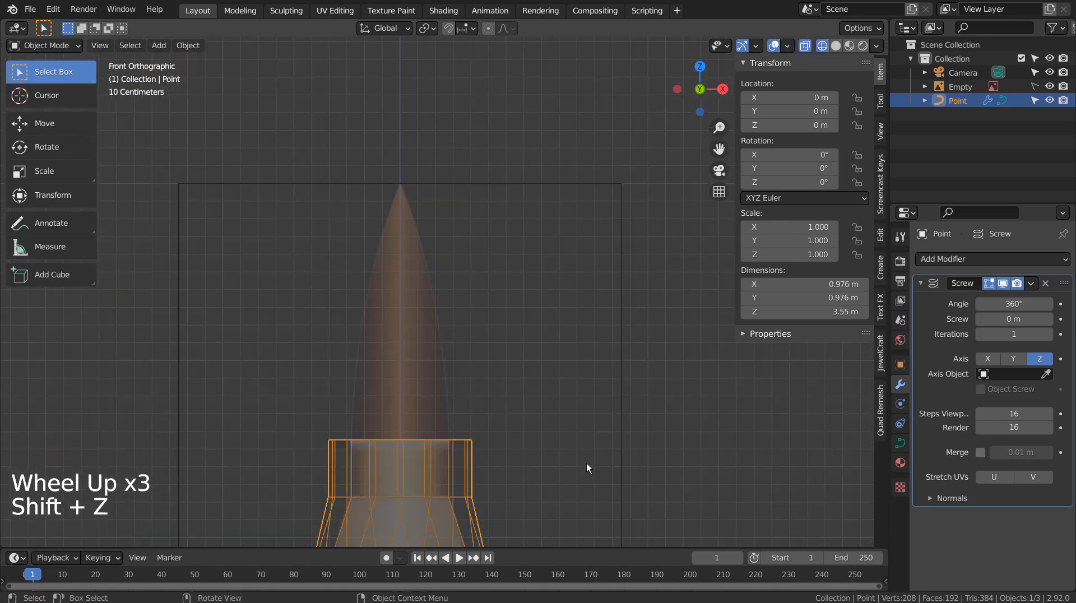
scroll(587, 462, "down", 6)
middle_click_drag(587, 463, 550, 348, "shift")
scroll(550, 348, "up", 4)
key("Tab")
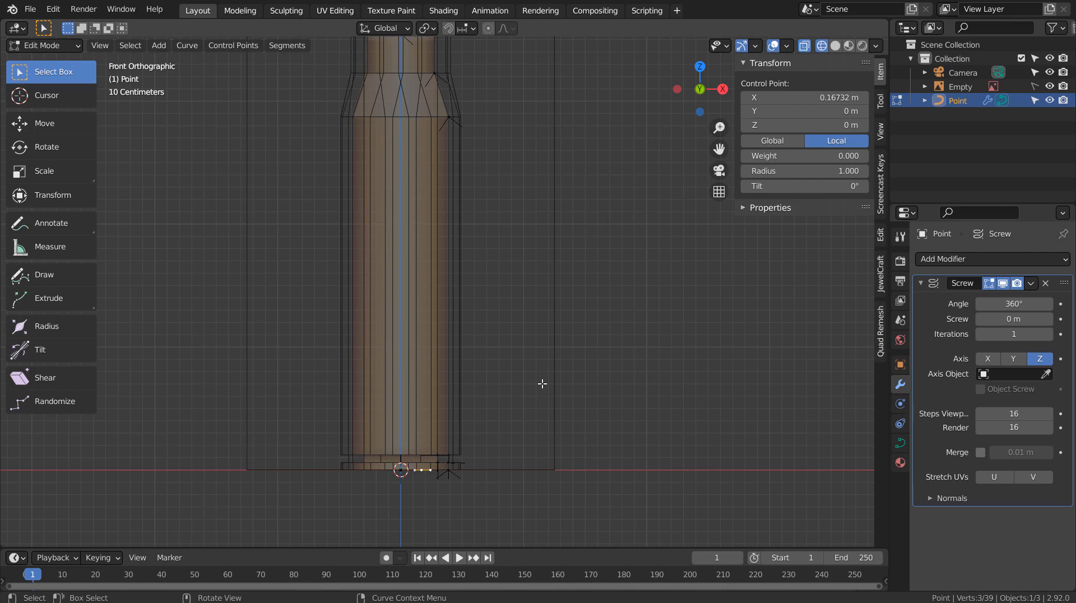
Leave Edit Mode, try scaling the cartridge case, and undo the scale.
key("Tab")
scroll(488, 469, "up", 3)
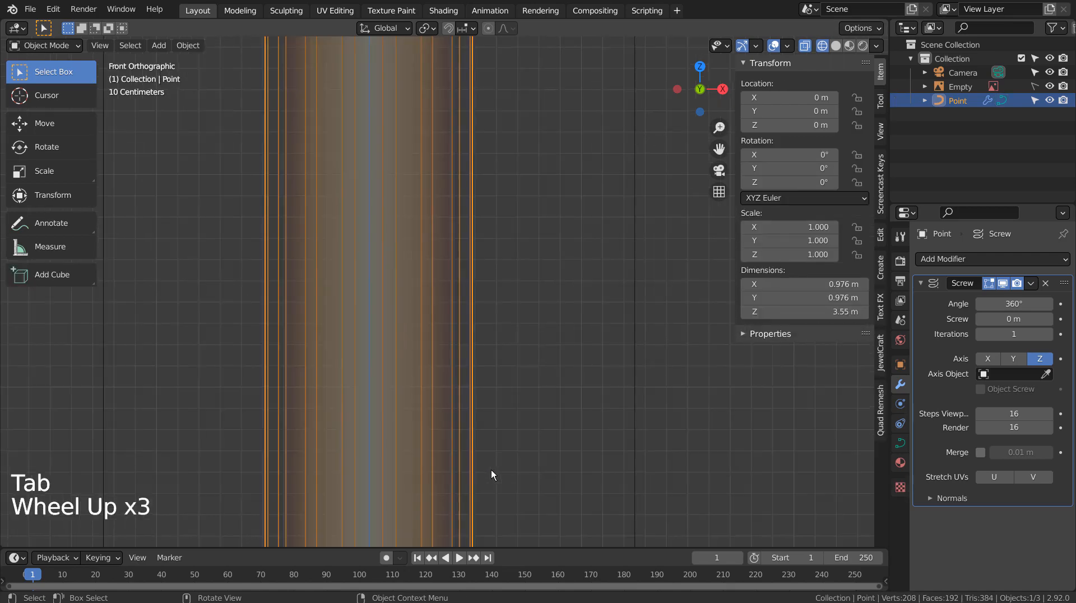
middle_click_drag(490, 470, 522, 325, "shift")
scroll(459, 428, "up", 3)
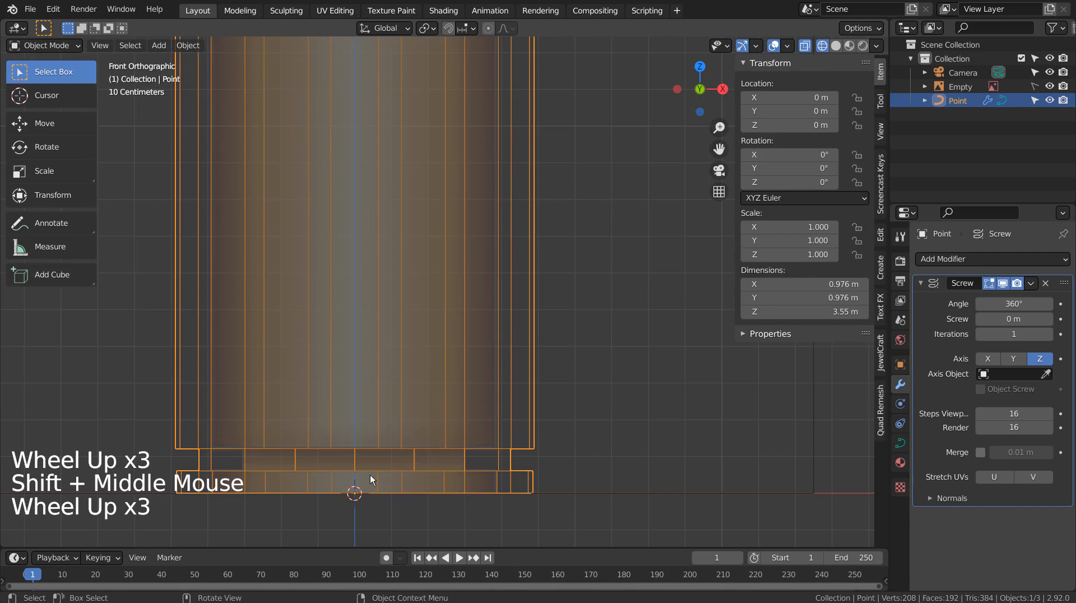
key("s")
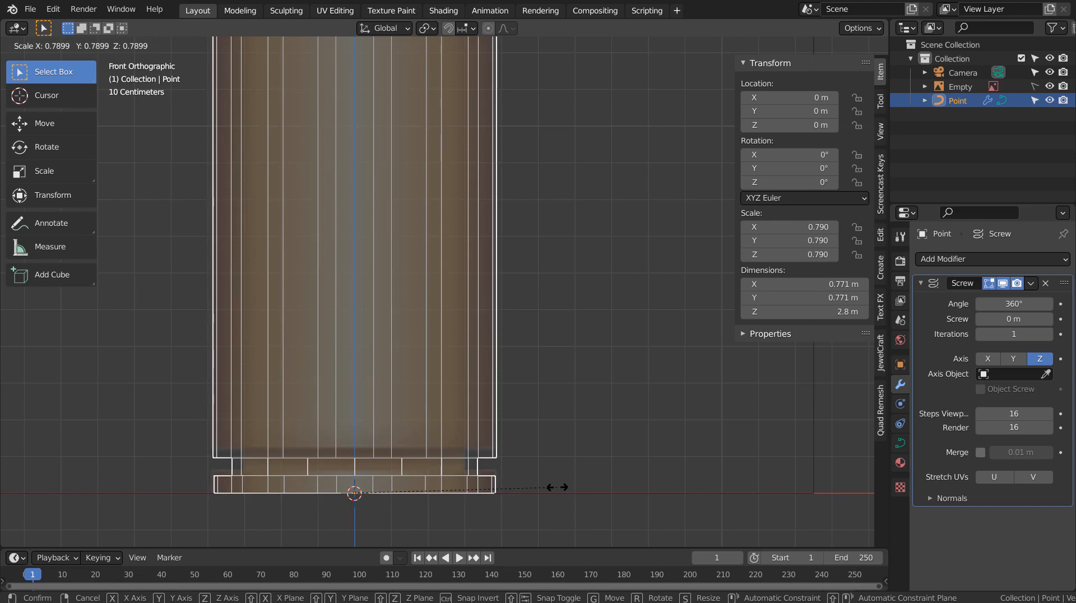
key("ctrl+z")
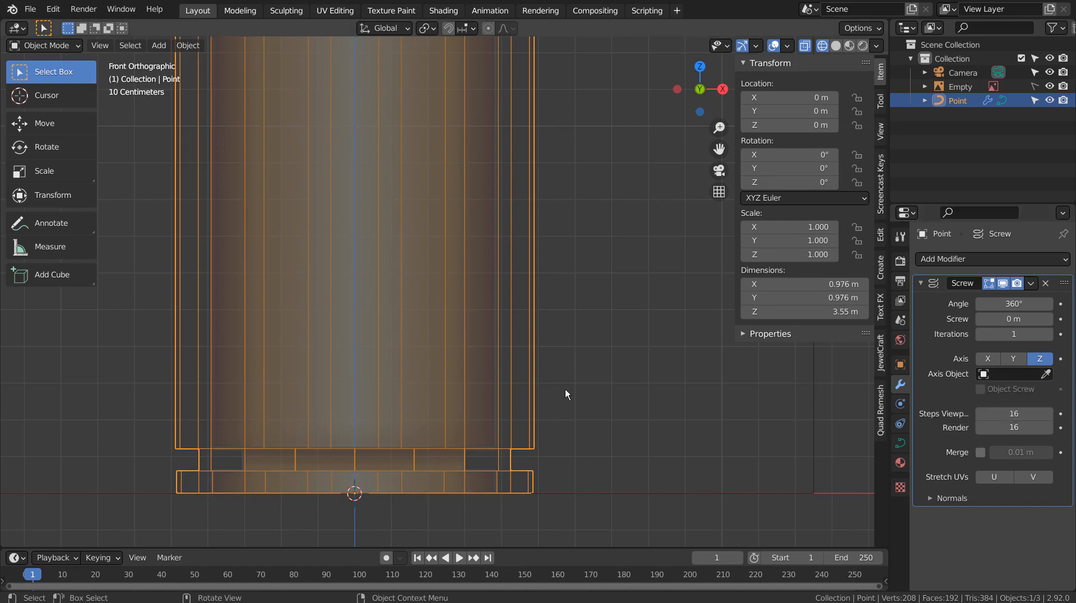
Turn off the Screw modifier's viewport display to show the flat half-profile outline.
scroll(565, 394, "down", 2)
left_click(1001, 283)
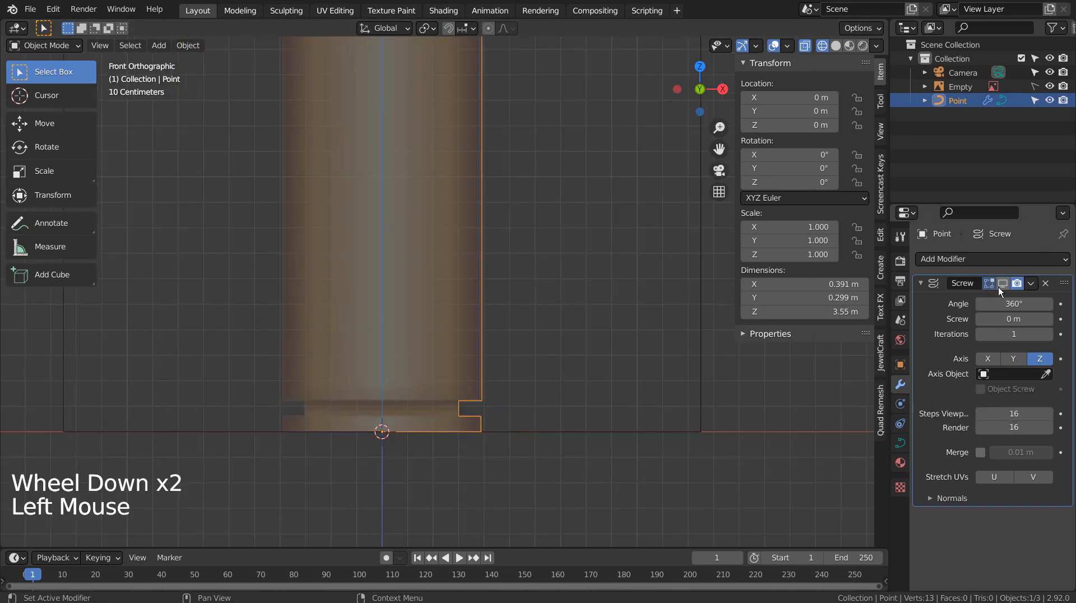
left_click(998, 287)
left_click(999, 286)
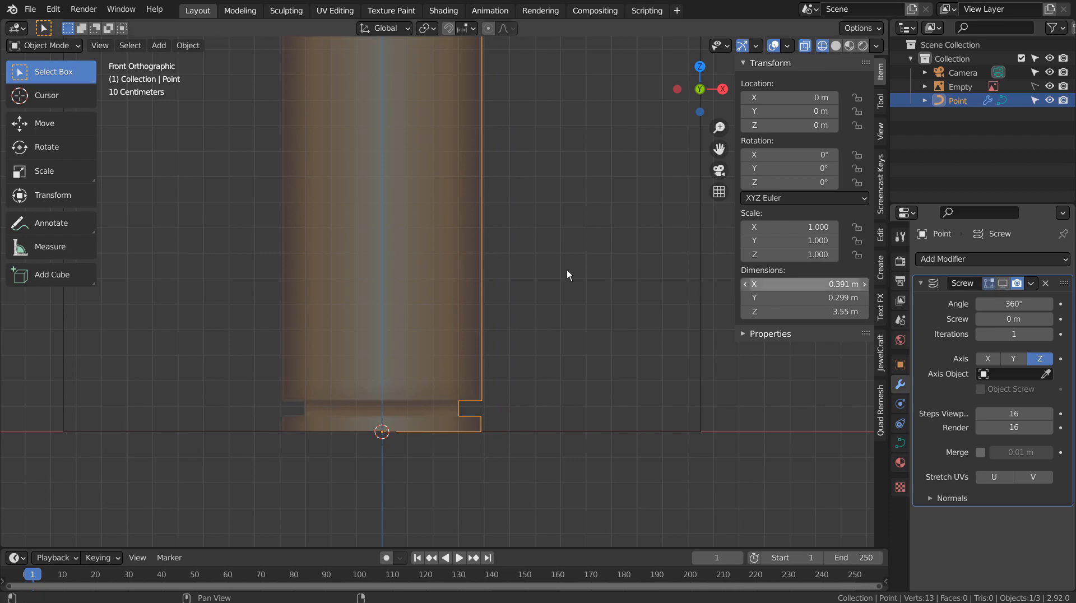
scroll(566, 270, "down", 7)
middle_click_drag(553, 173, 544, 342, "shift")
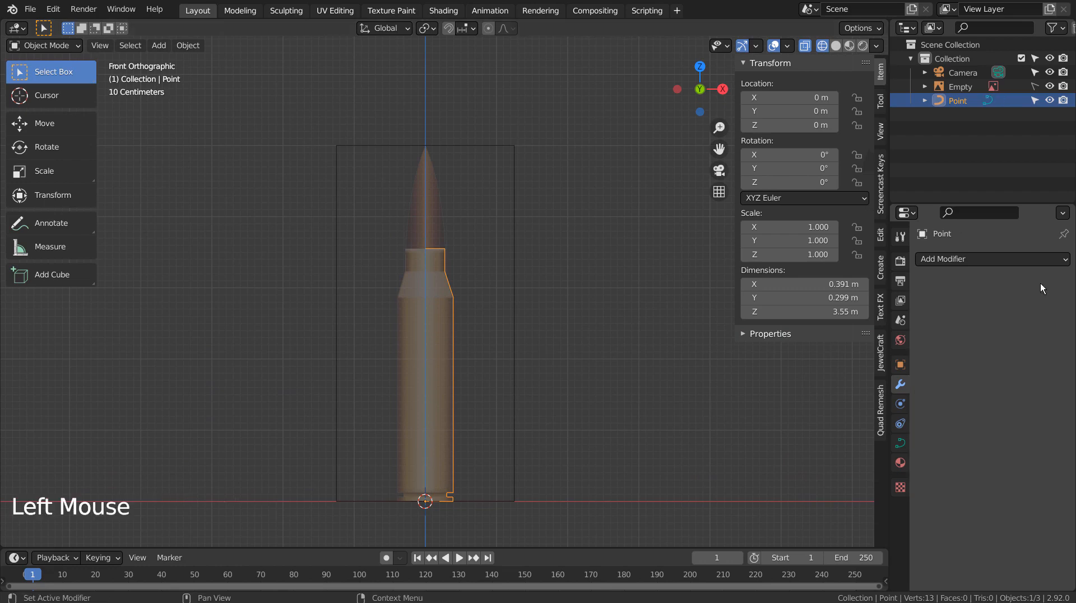
Replace the Screw modifier with a new one and reduce its angle below 360°.
left_click(1043, 284)
left_click(1010, 259)
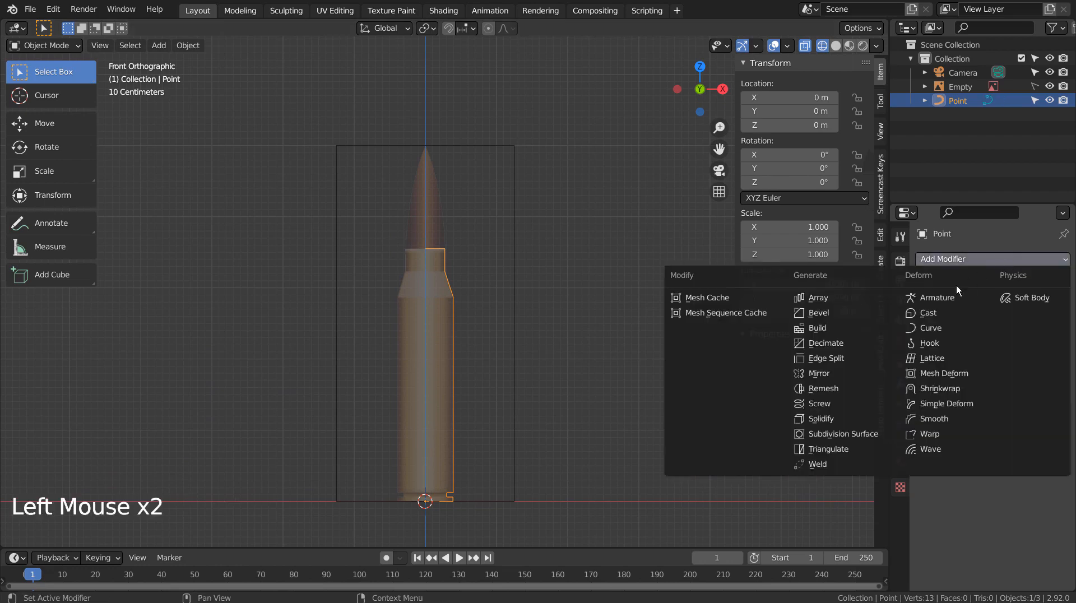
left_click(839, 403)
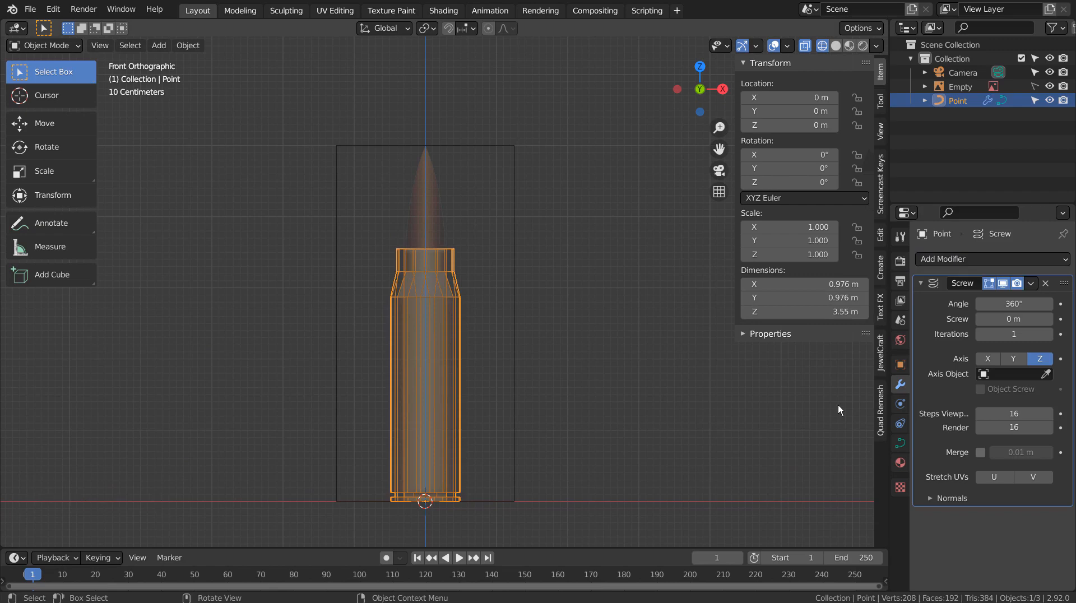
left_click_drag(1013, 304, 899, 304)
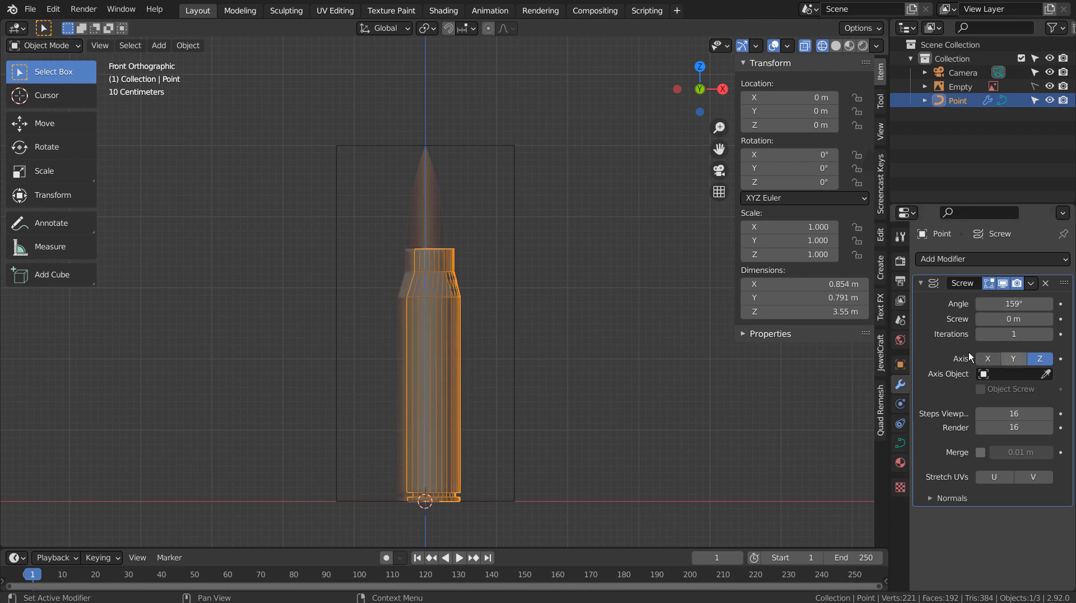
Undo the angle change and delete the Point profile curve object.
key("ctrl")
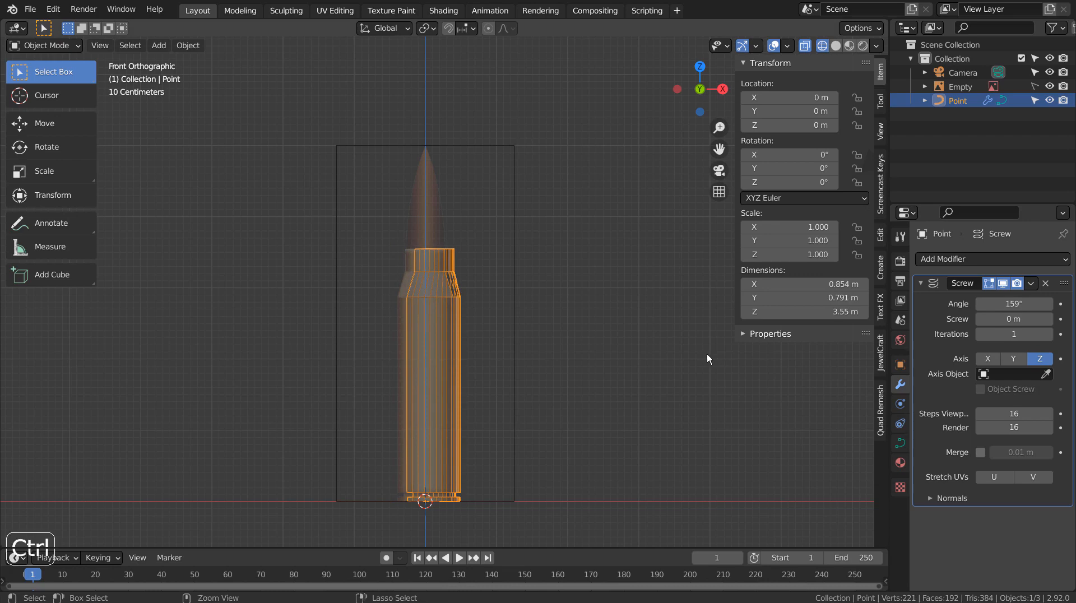
key("ctrl+z")
key("ctrl+z")
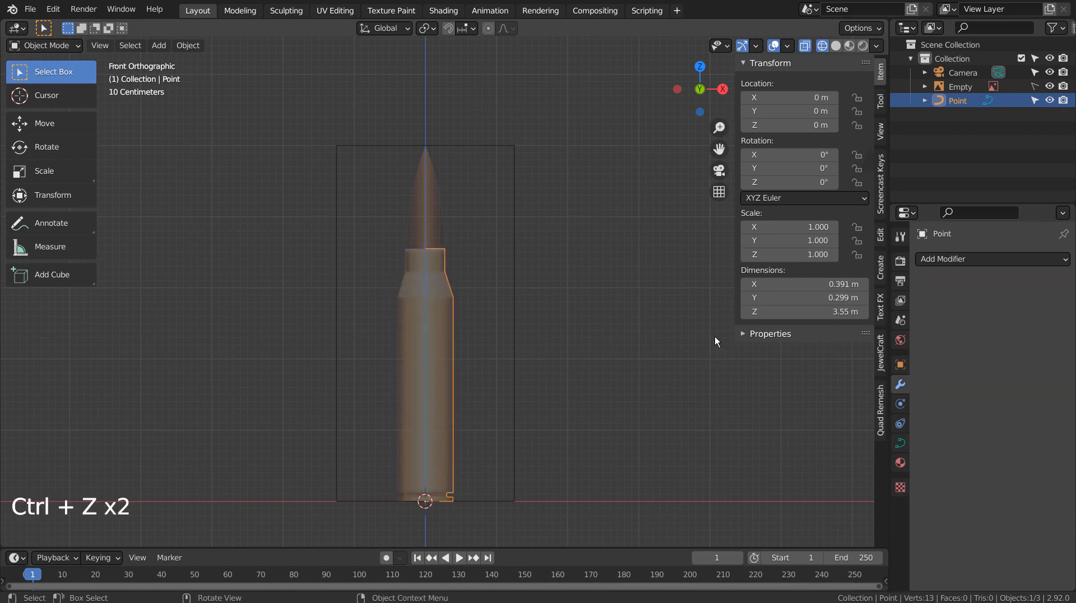
key("x")
left_click(621, 372)
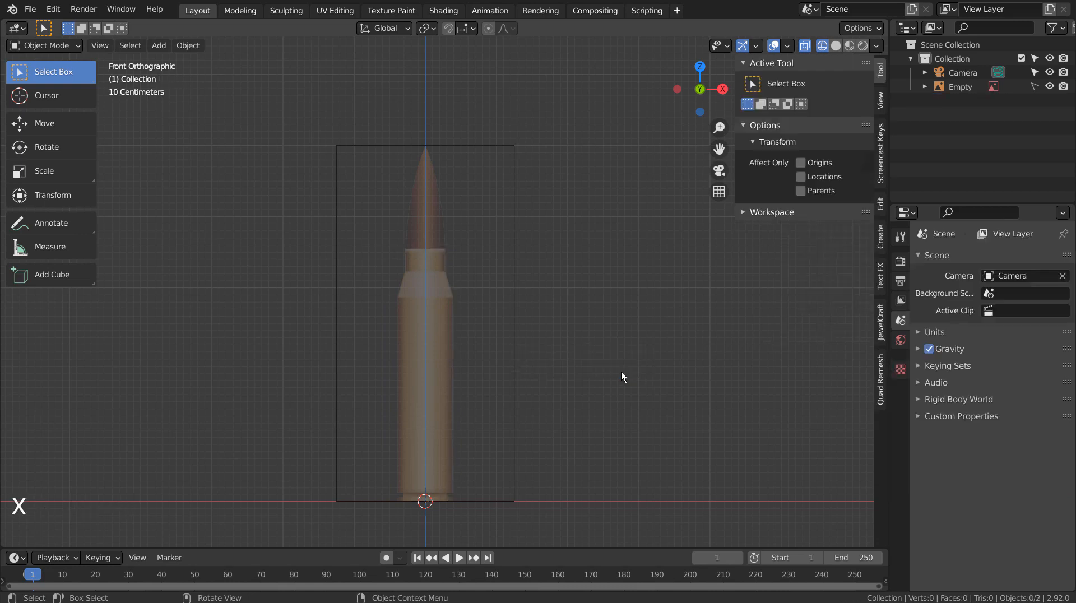
Add a single-point curve at the origin and make it 3D for the case profile.
middle_click_drag(617, 375, 596, 302, "shift")
scroll(587, 318, "up", 2)
scroll(586, 318, "up", 3)
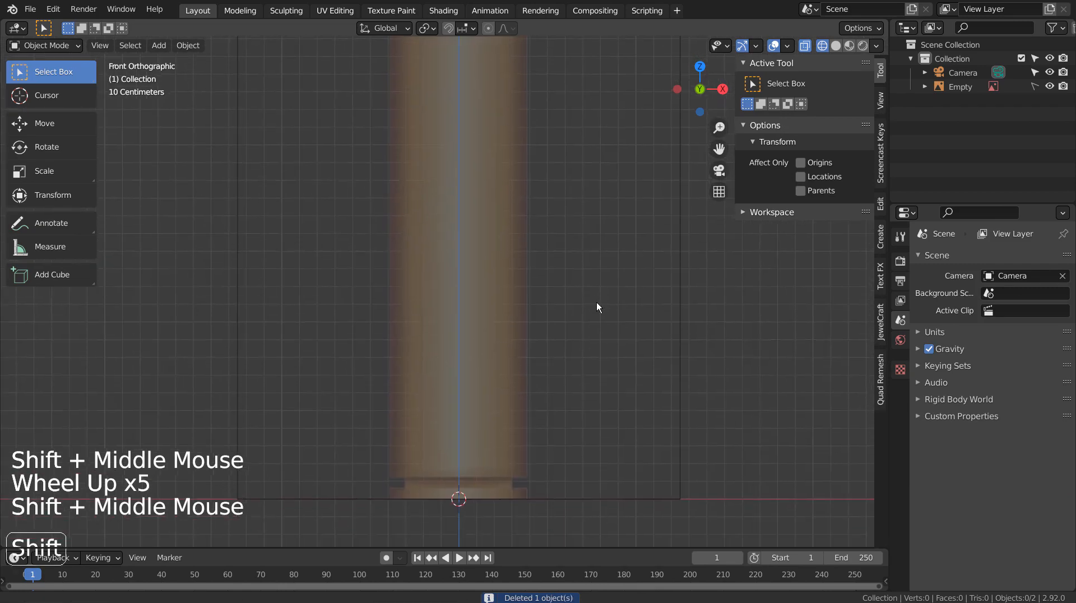
scroll(599, 335, "down", 1)
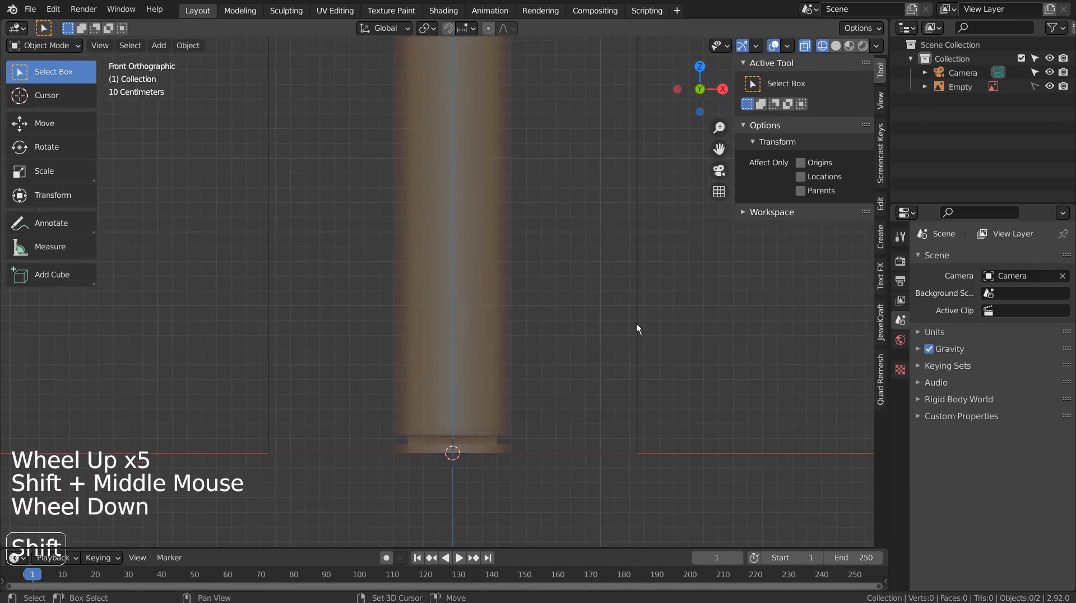
key("shift+a")
mouse_move(637, 324)
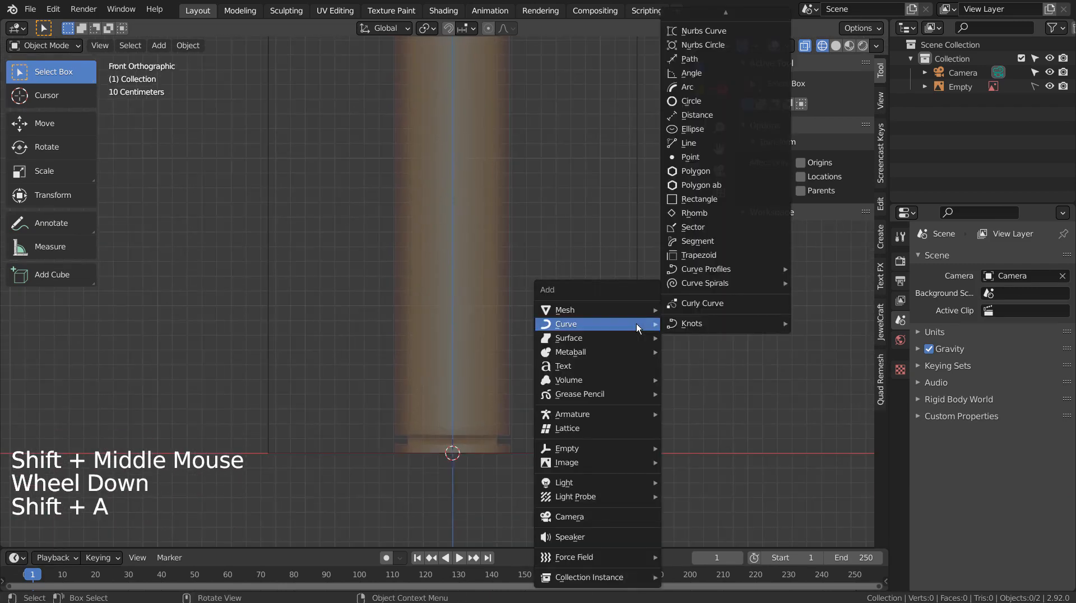
left_click(751, 157)
left_click(152, 537)
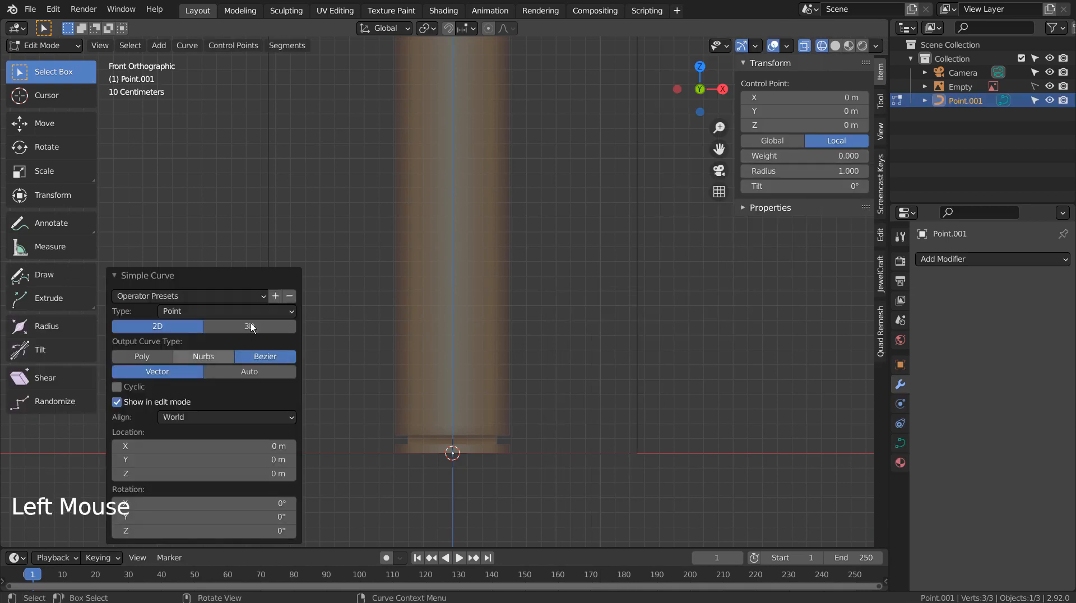
left_click(257, 326)
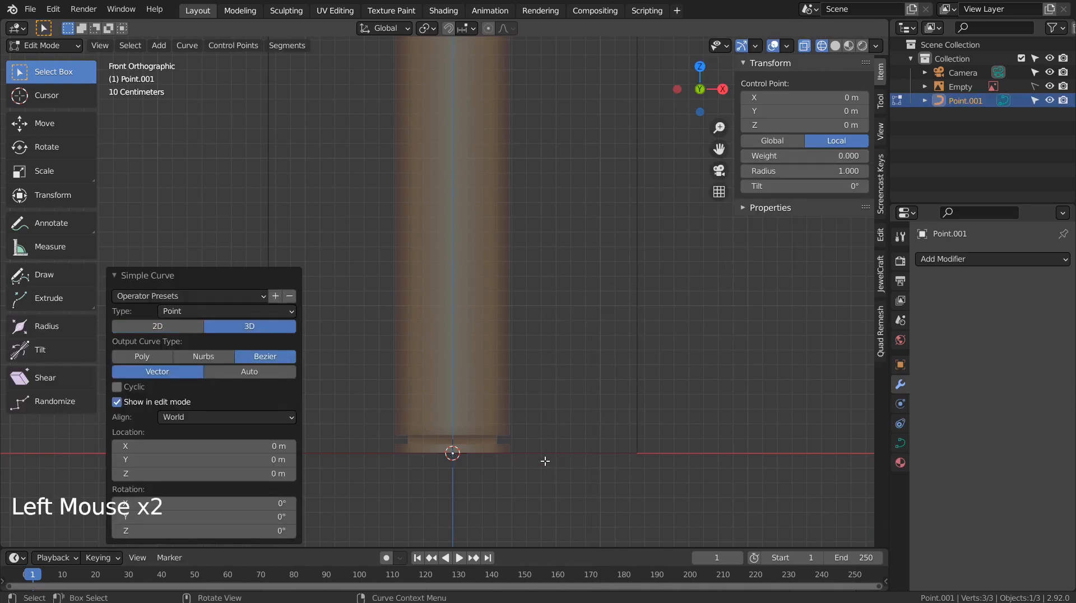
scroll(545, 460, "up", 1)
middle_click_drag(546, 461, 543, 397, "shift")
scroll(536, 441, "up", 3)
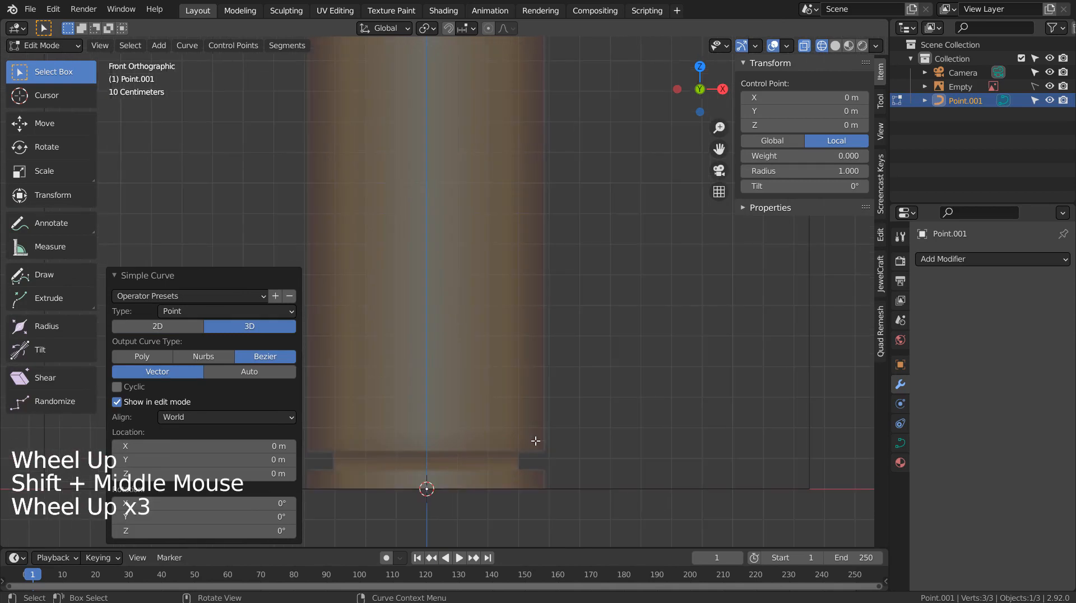
Extrude the recessed base outline: out, up, in, up, then out to the case wall.
key("e")
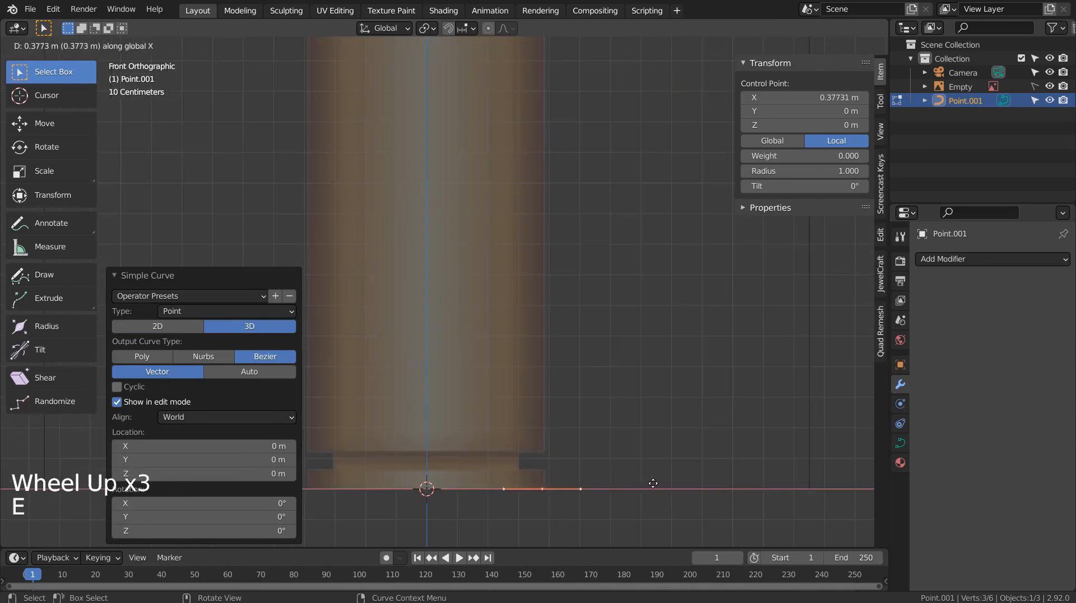
left_click(654, 483)
key("e")
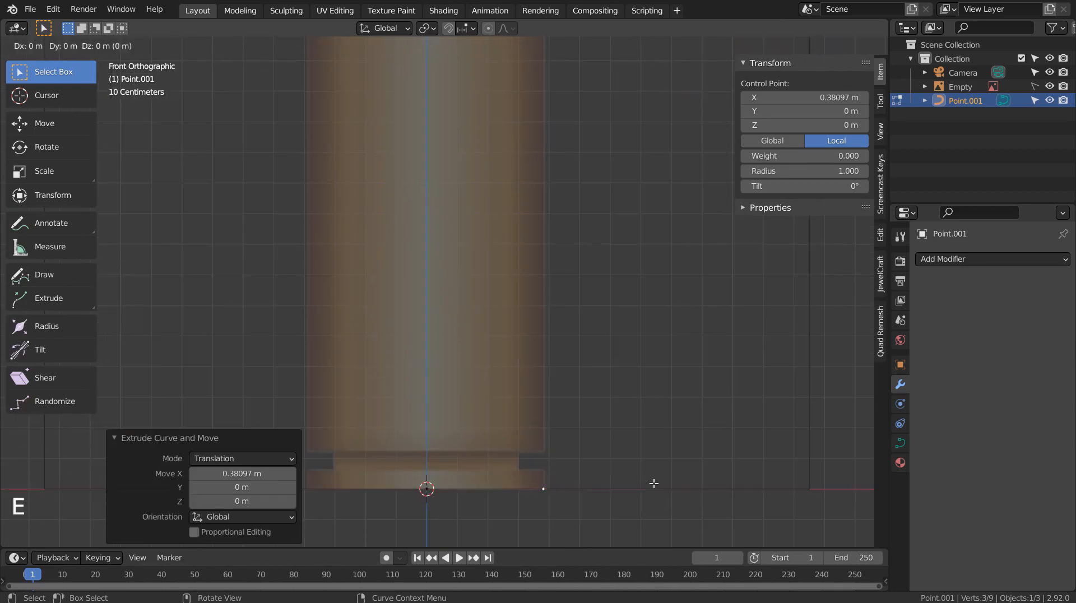
key("z")
left_click(653, 464)
key("e")
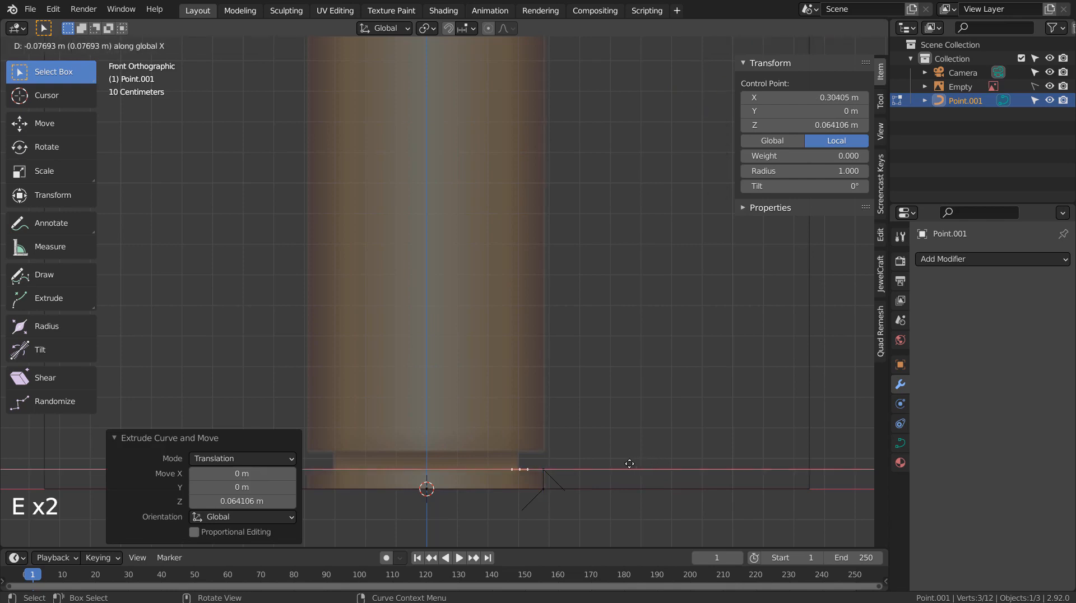
left_click(630, 463)
key("e")
key("z")
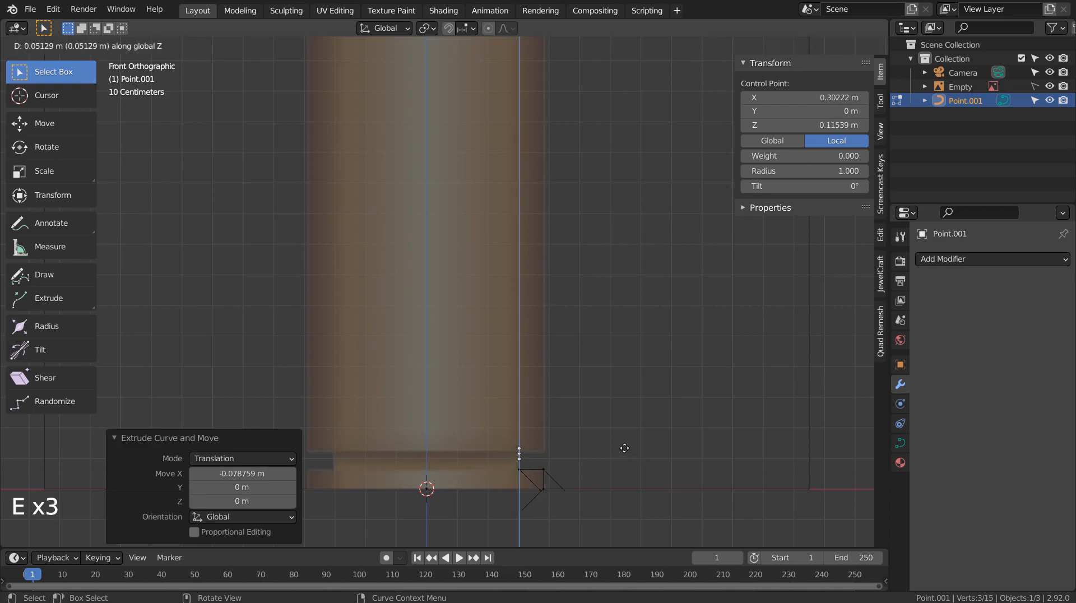
left_click(623, 445)
key("e")
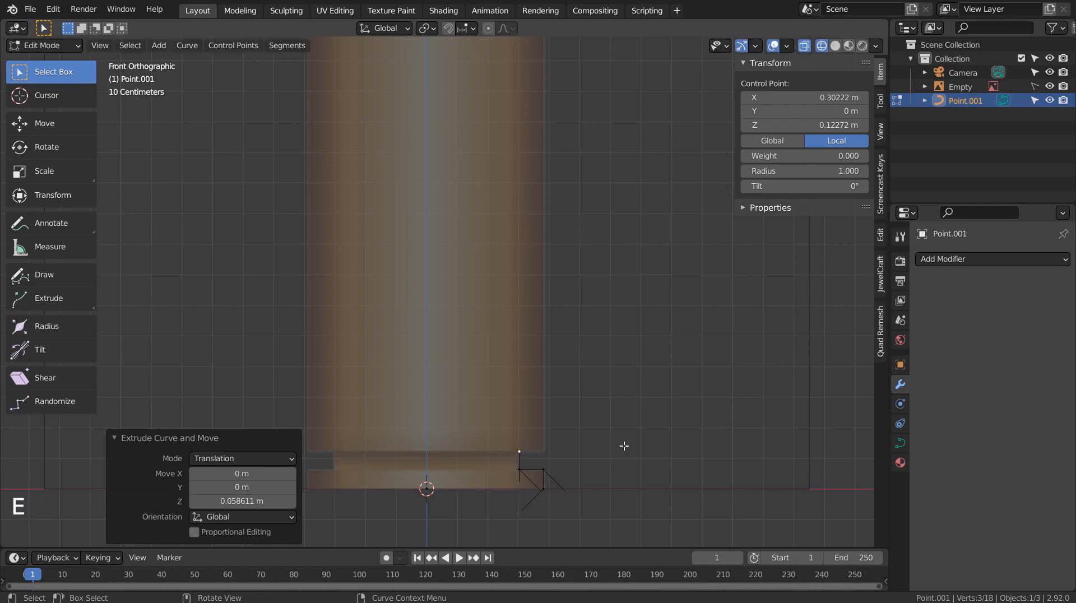
key("x")
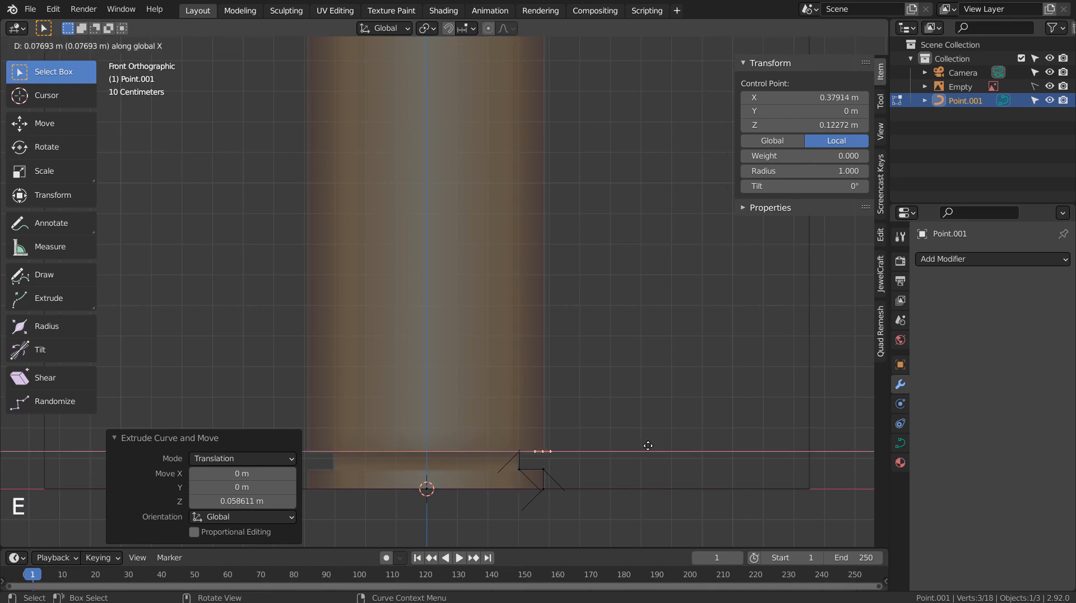
left_click(648, 445)
Extrude the case wall straight up along Z to the shoulder.
scroll(656, 332, "down", 3)
middle_click_drag(656, 333, 596, 445, "shift")
key("e")
key("z")
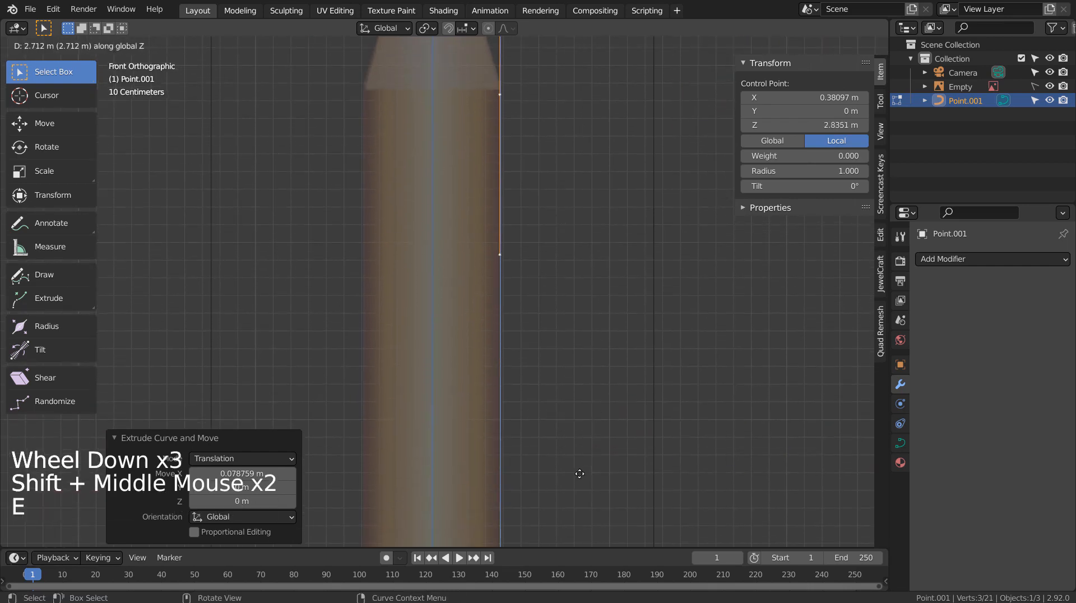
left_click(579, 466)
Extrude the shoulder slope, the neck wall up to the mouth, and an inward point across the neck top.
middle_click_drag(592, 340, 589, 419, "shift")
middle_click_drag(590, 29, 586, 106, "shift")
key("e")
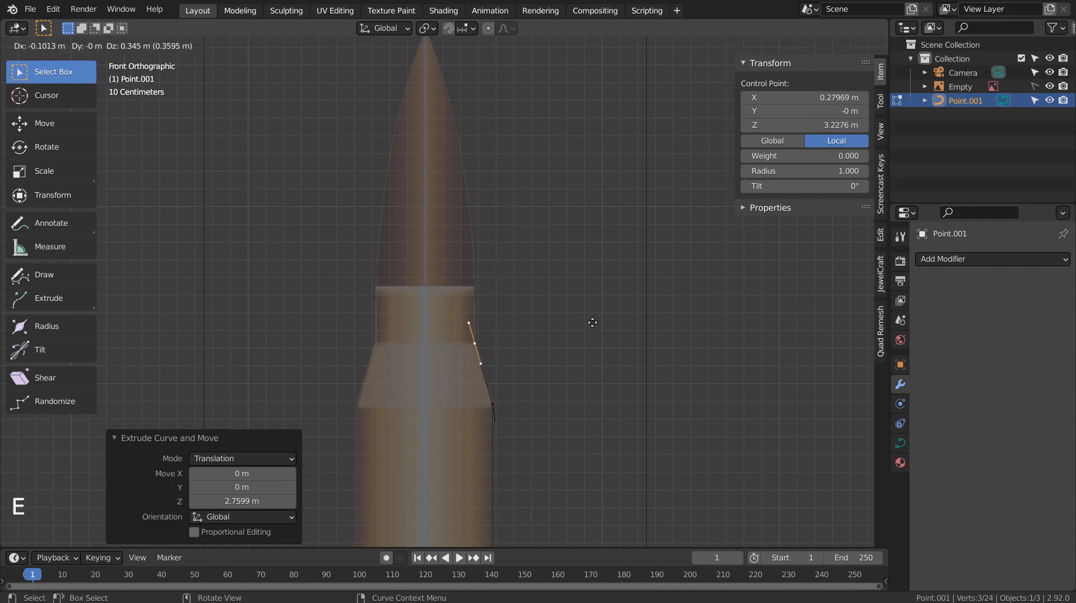
left_click(591, 320)
key("e")
key("z")
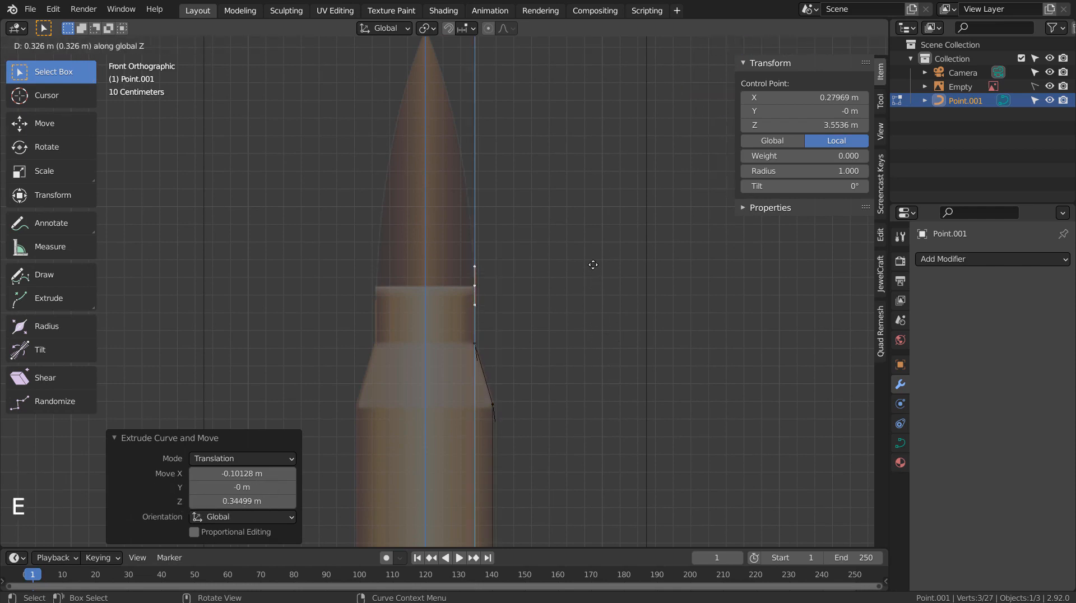
left_click(592, 266)
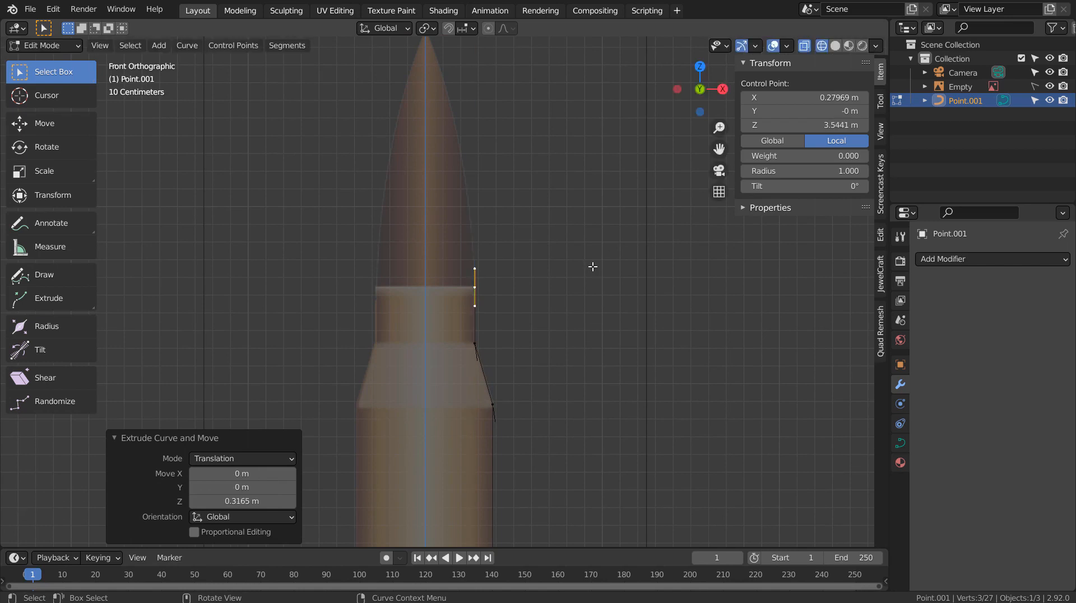
key("e")
key("x")
key("ctrl")
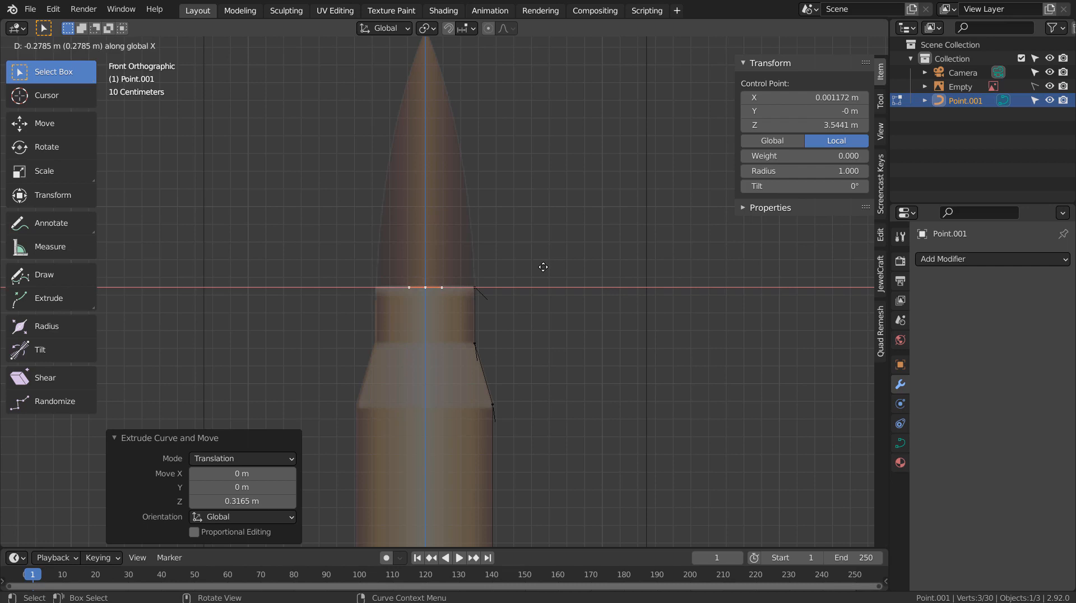
left_click(543, 266)
Set the last point's X to 0 so it sits on the centre axis, then return to Object Mode.
left_click(801, 97)
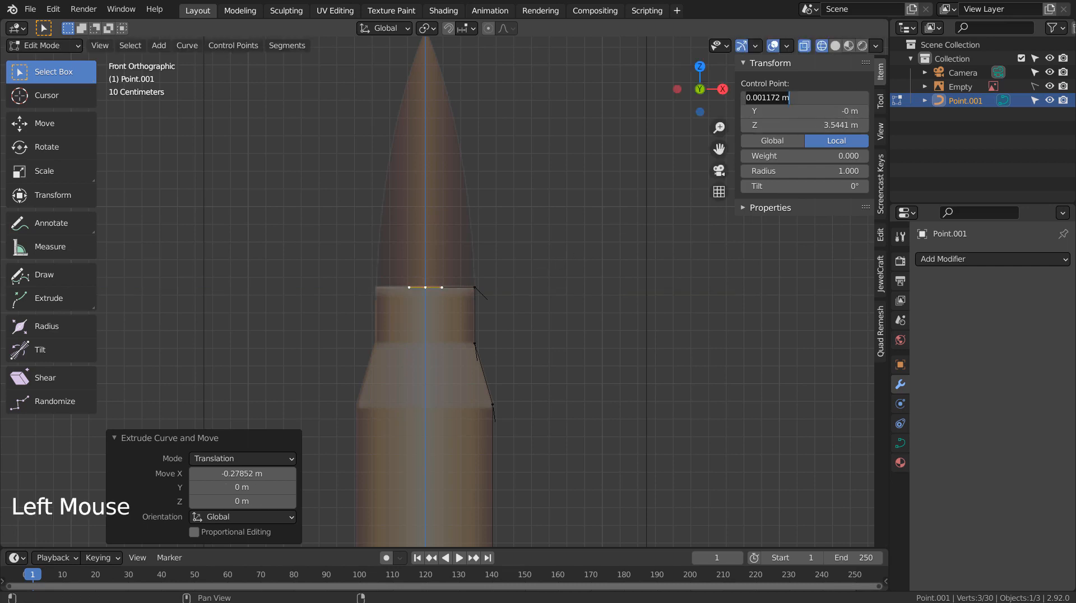
type("0")
key("Return")
key("Tab")
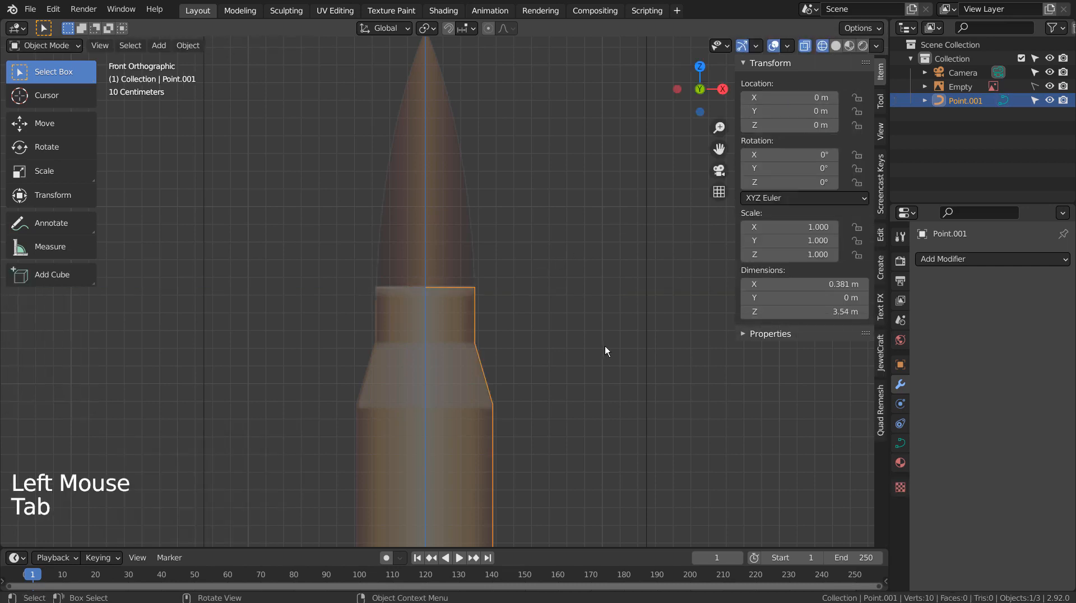
Add a Screw modifier to Point.001, revolving the profile 360° around Z into the case shell.
left_click(993, 266)
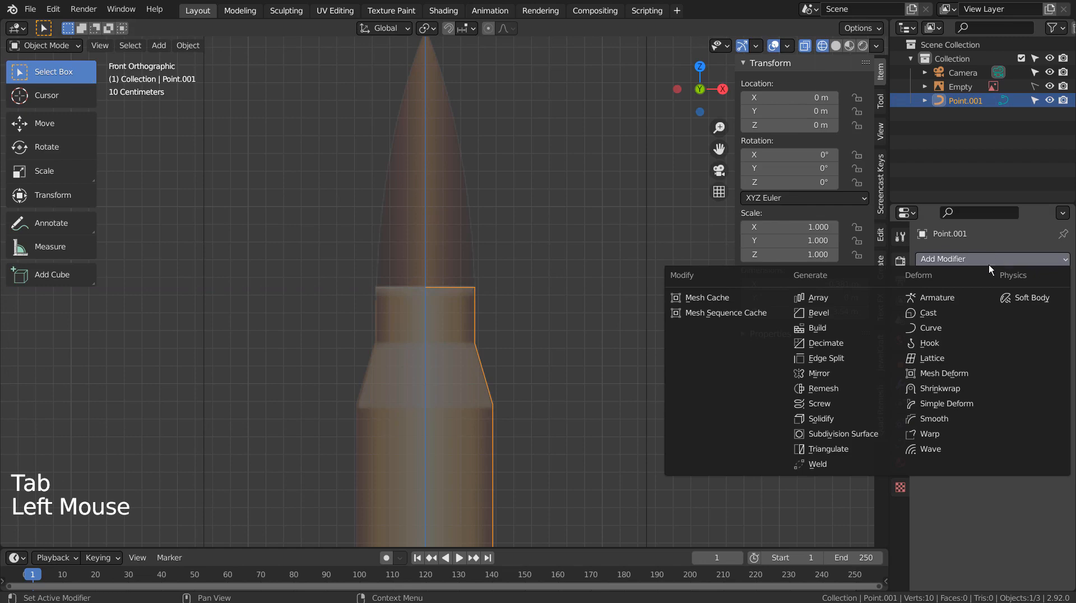
left_click(858, 406)
scroll(607, 406, "down", 6)
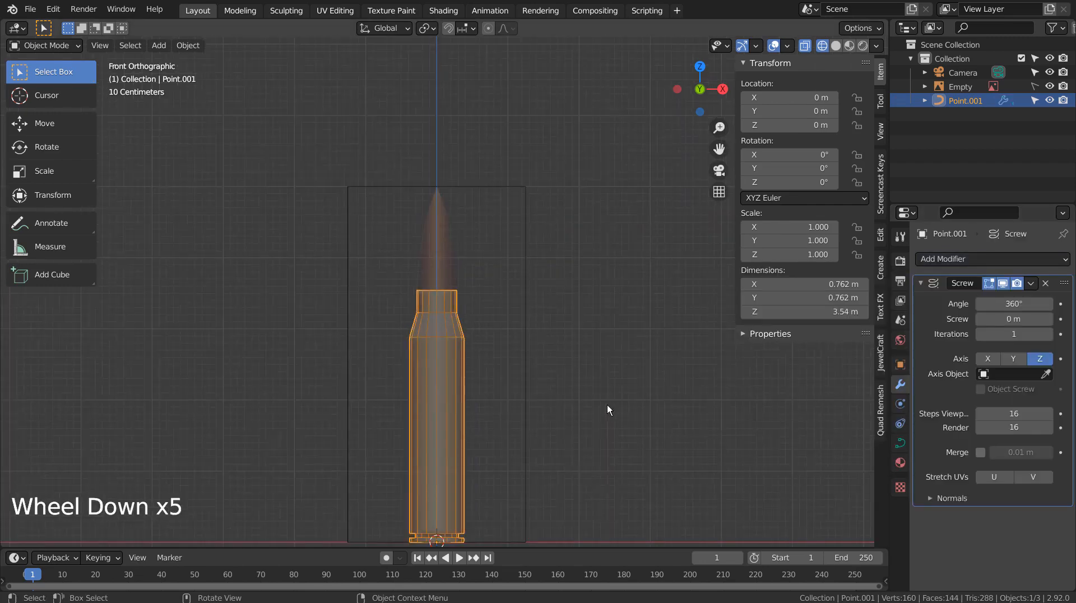
scroll(608, 406, "up", 6)
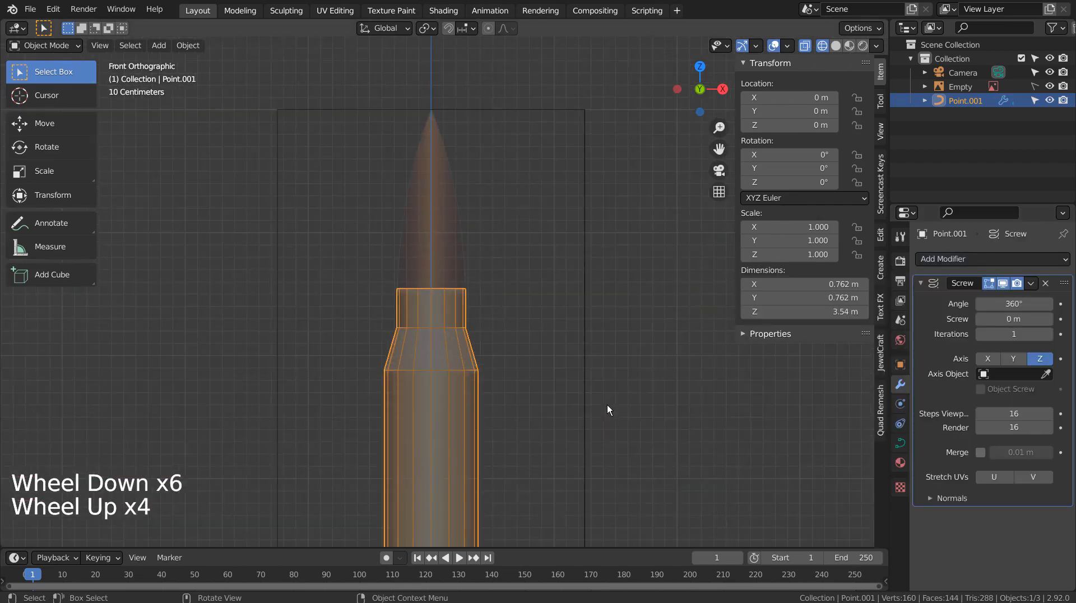
left_click(597, 344)
scroll(598, 345, "down", 2)
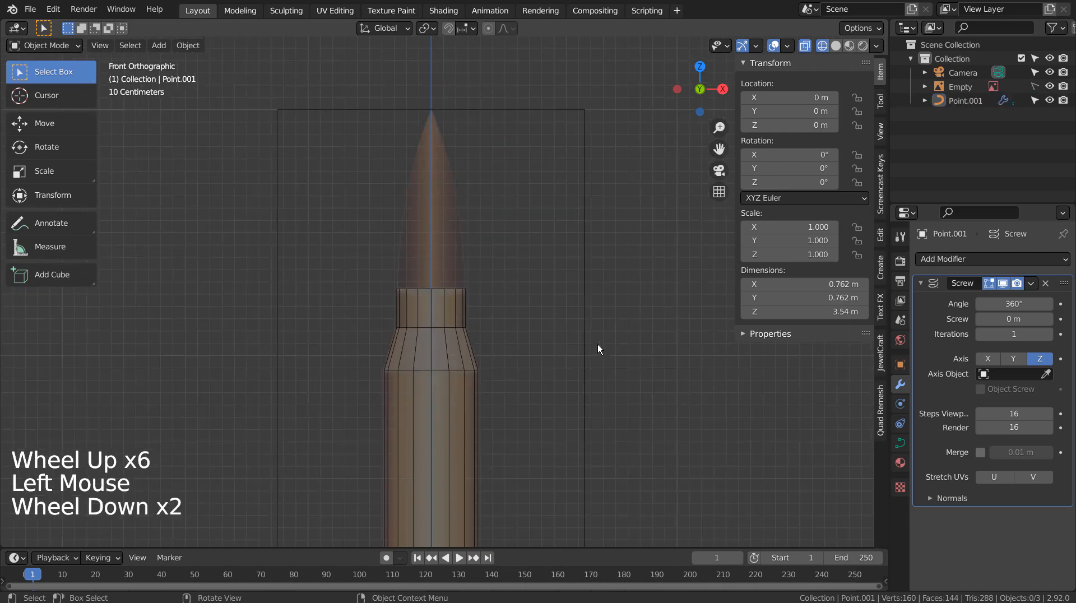
key("shift+a")
Add a new point curve for the bullet and move it up along Z to the case mouth.
mouse_move(586, 335)
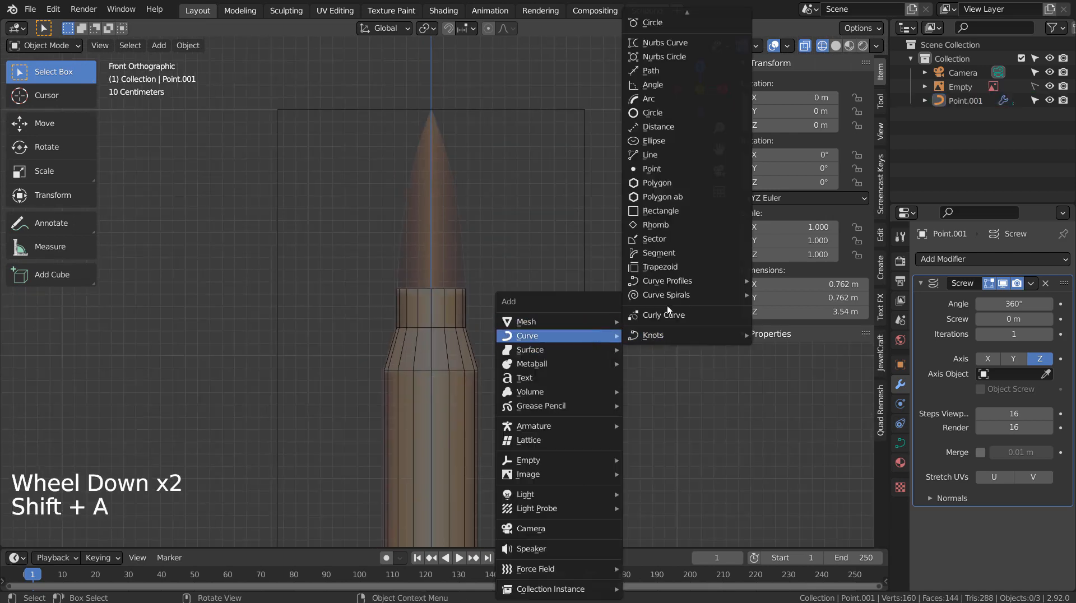
left_click(661, 169)
scroll(629, 311, "down", 4)
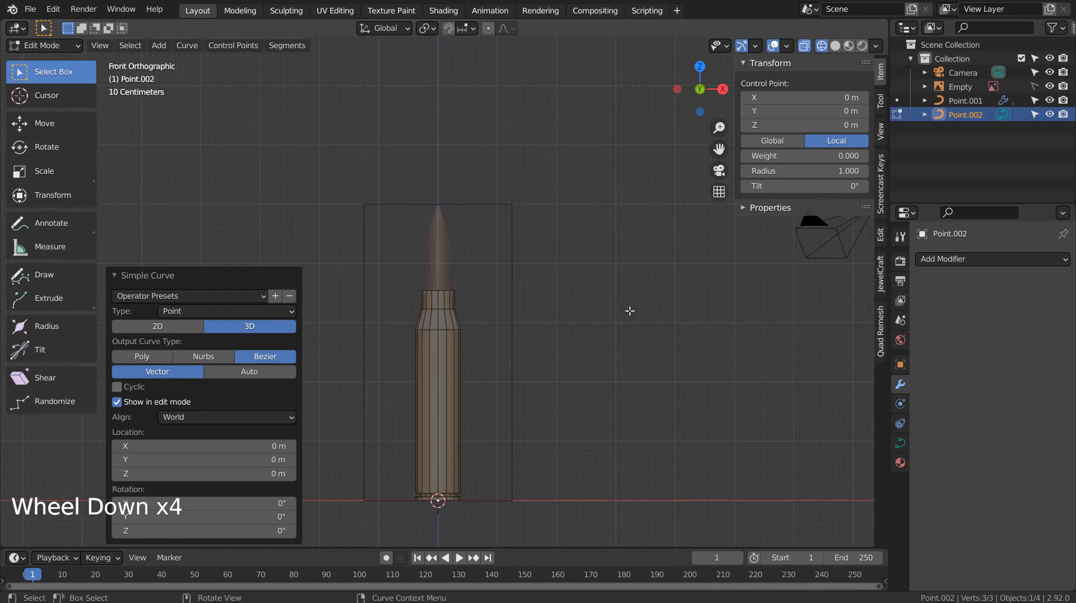
key("Tab")
key("g")
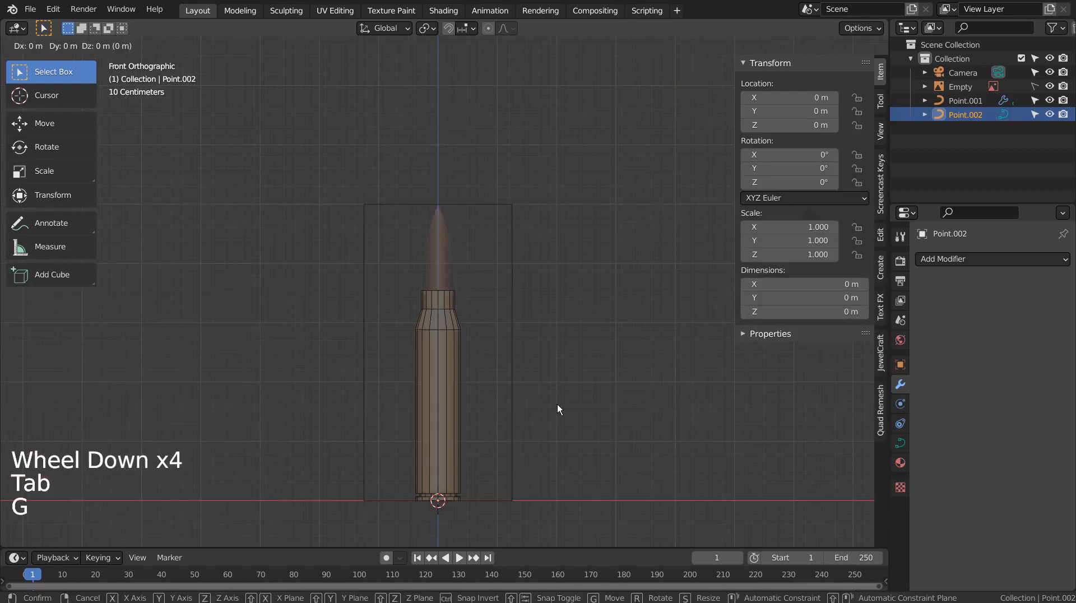
key("z")
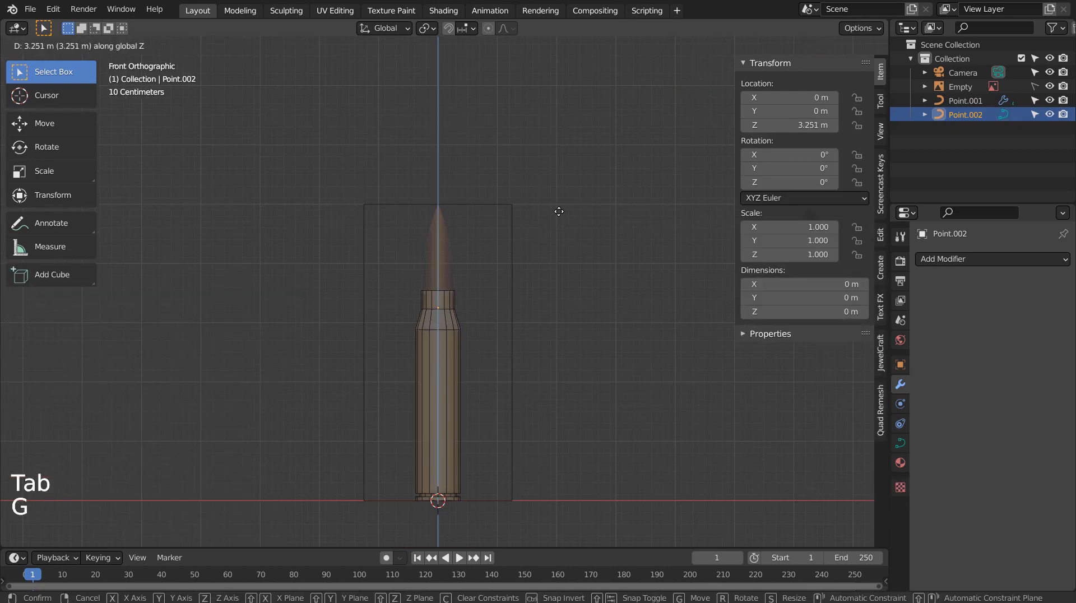
left_click(559, 210)
Settle the bullet curve at Z 3.2226 m and begin extruding its profile.
scroll(537, 288, "up", 5)
scroll(538, 297, "up", 1)
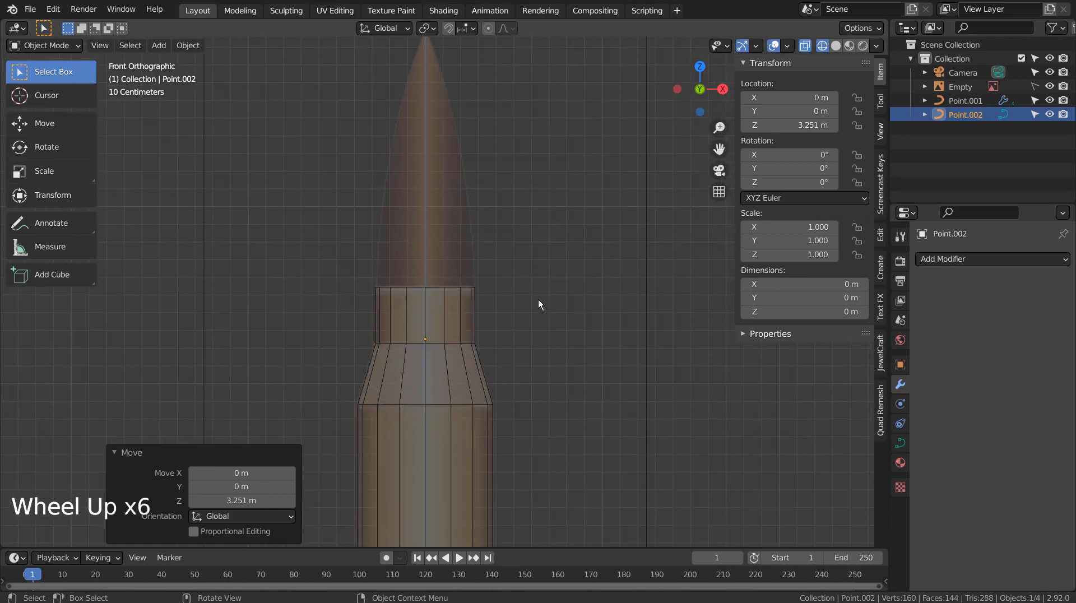
key("g")
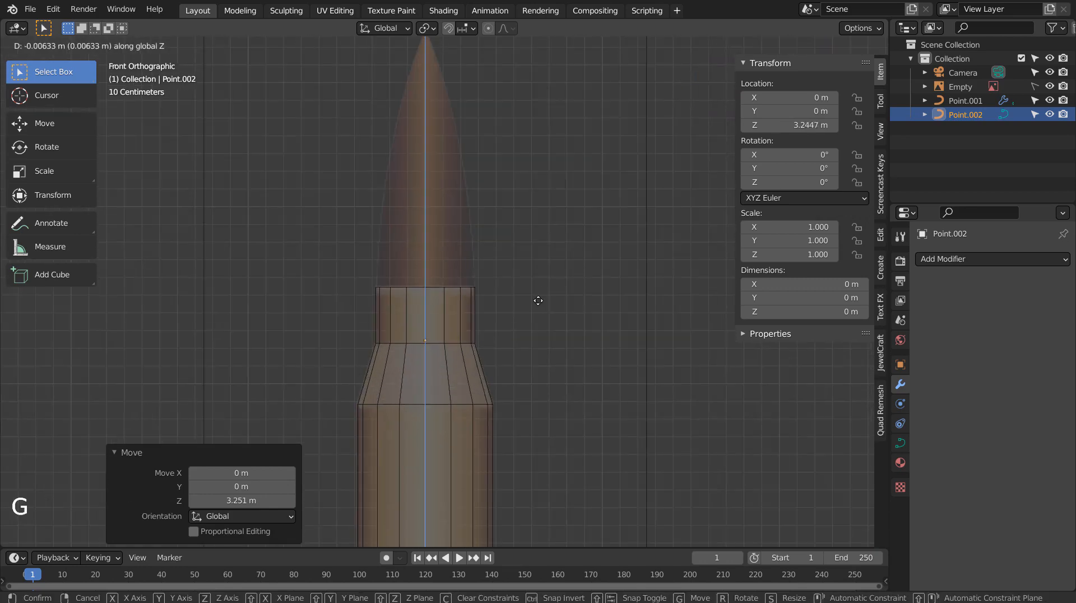
left_click(538, 304)
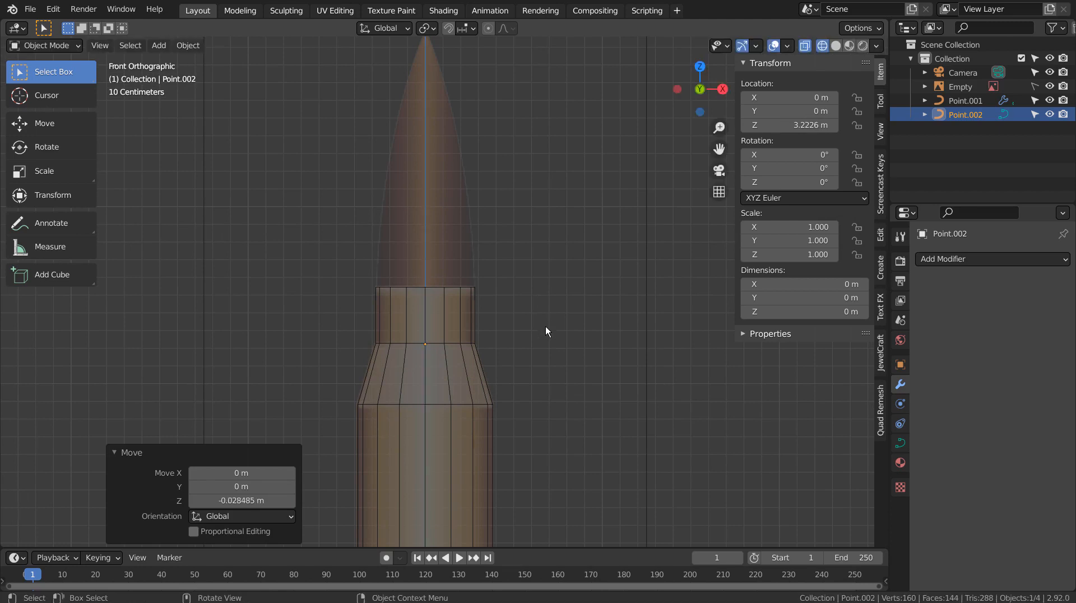
key("Tab")
key("e")
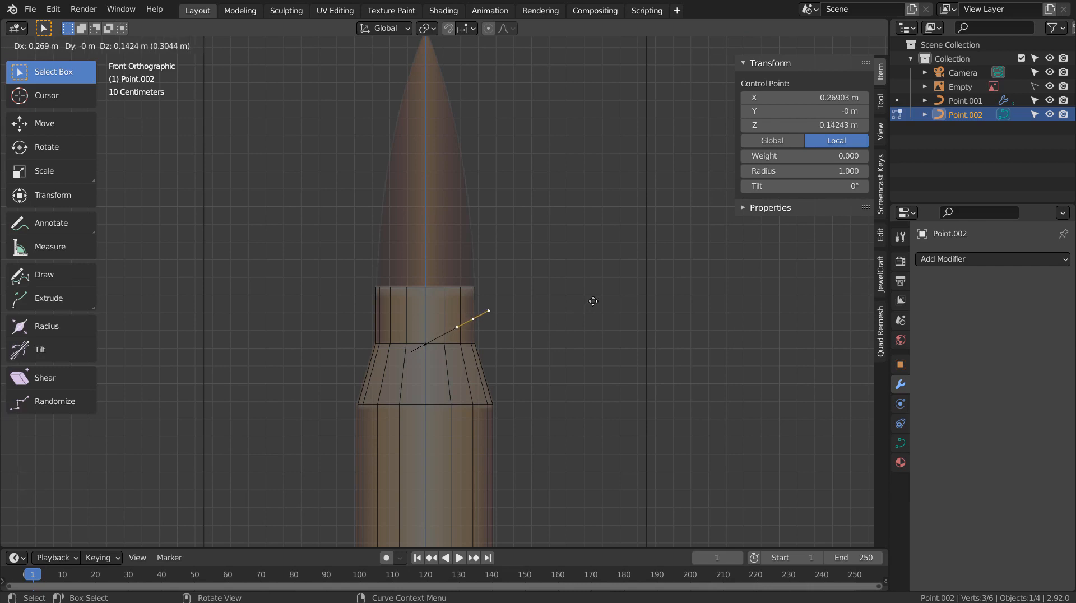
Extrude the bullet profile points from the case neck up the bullet's side.
left_click(593, 301)
key("e")
key("z")
left_click(591, 264)
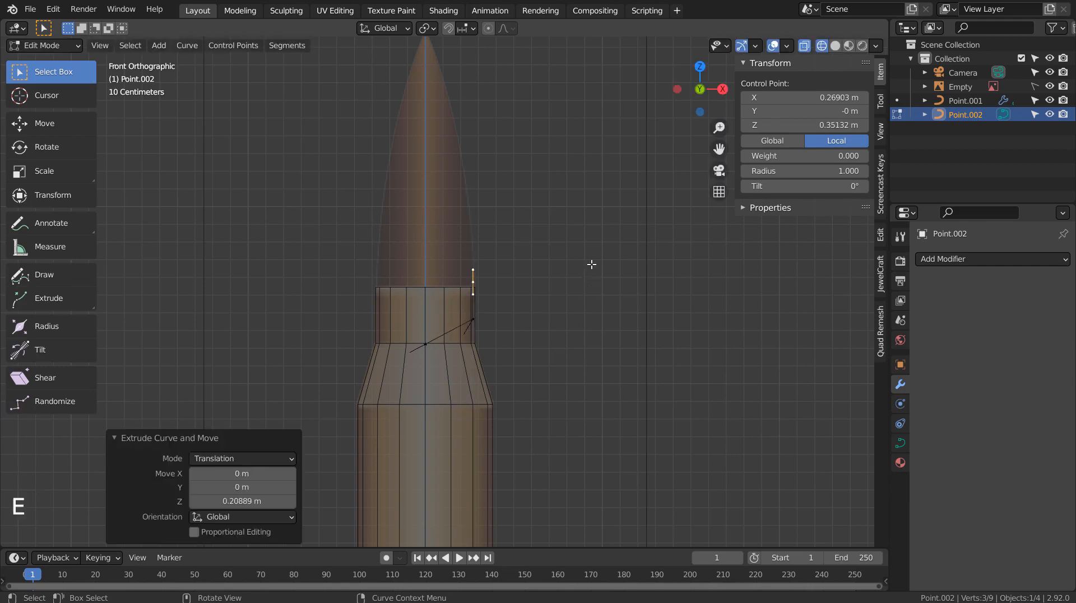
middle_click_drag(586, 226, 586, 389, "shift")
key("e")
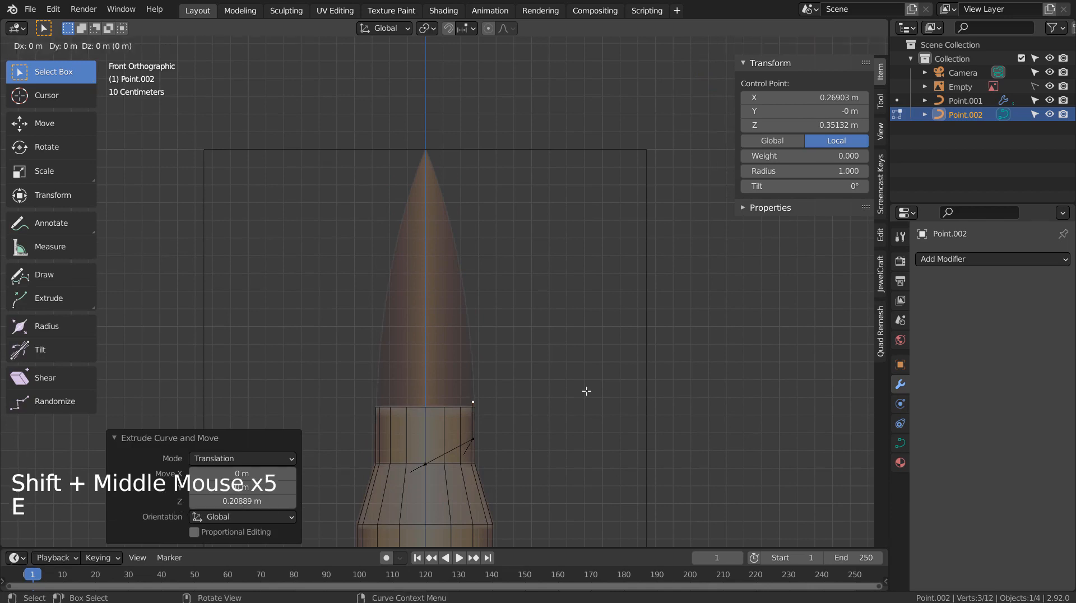
key("z")
left_click(582, 264)
Undo a stray extrusion, reposition points along the bullet curve, and extrude toward the tip.
key("e")
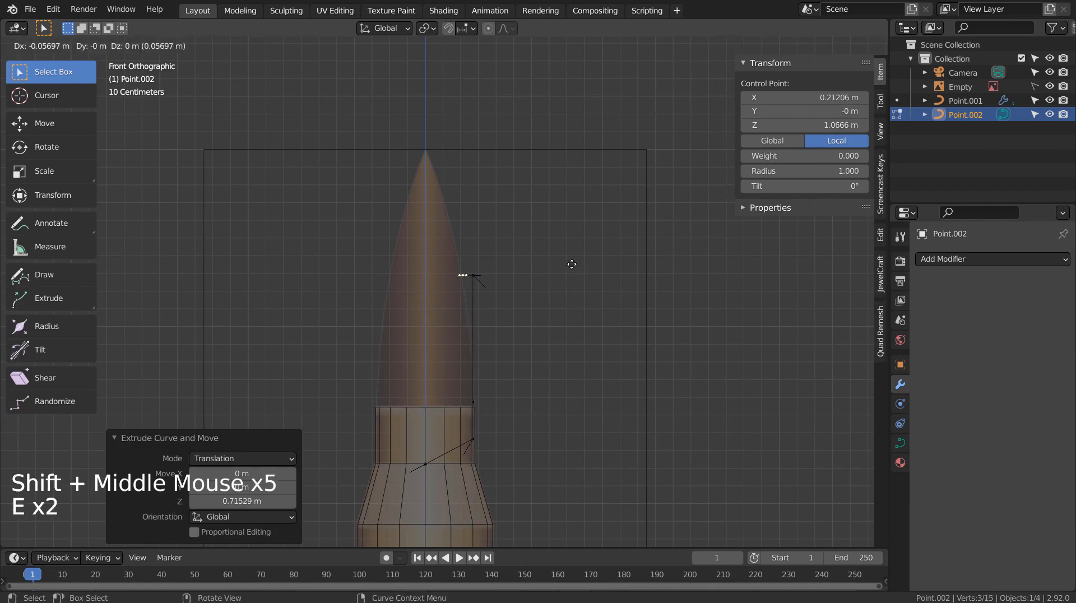
key("ctrl+z")
key("g")
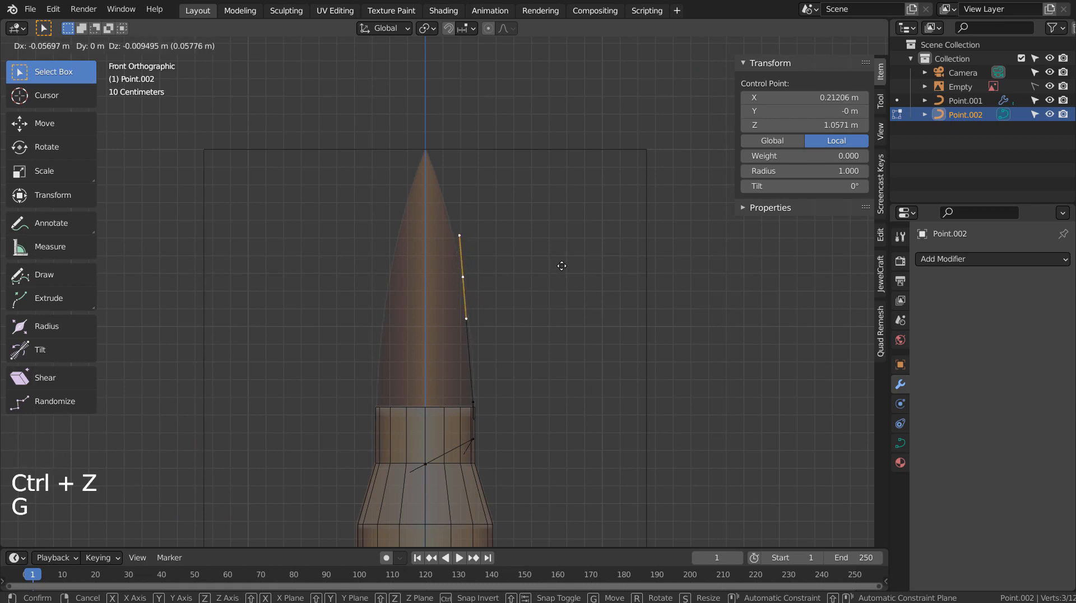
left_click(562, 265)
key("e")
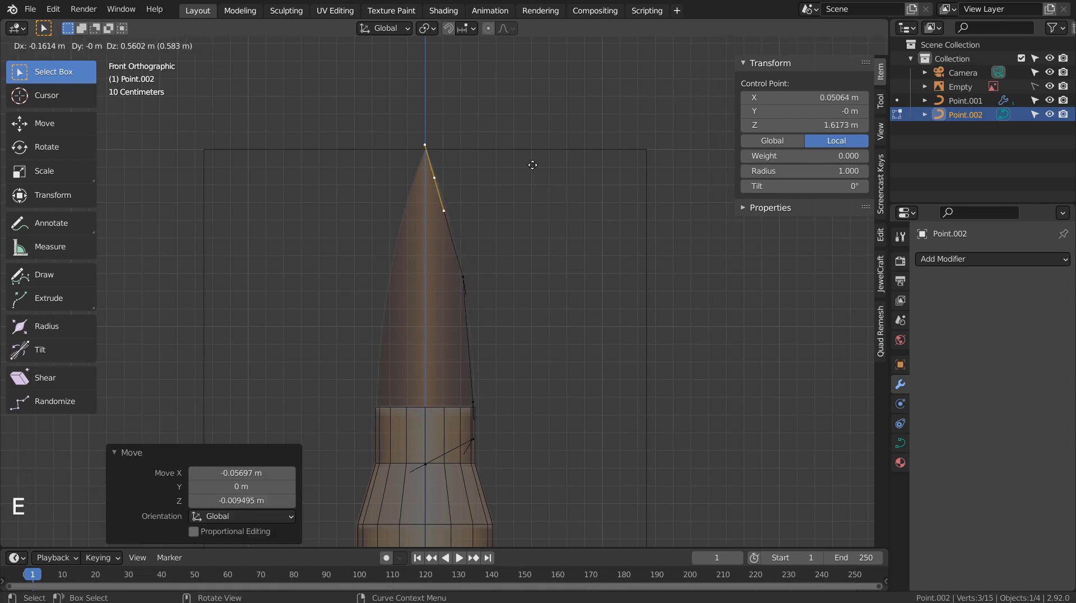
left_click(535, 165)
key("e")
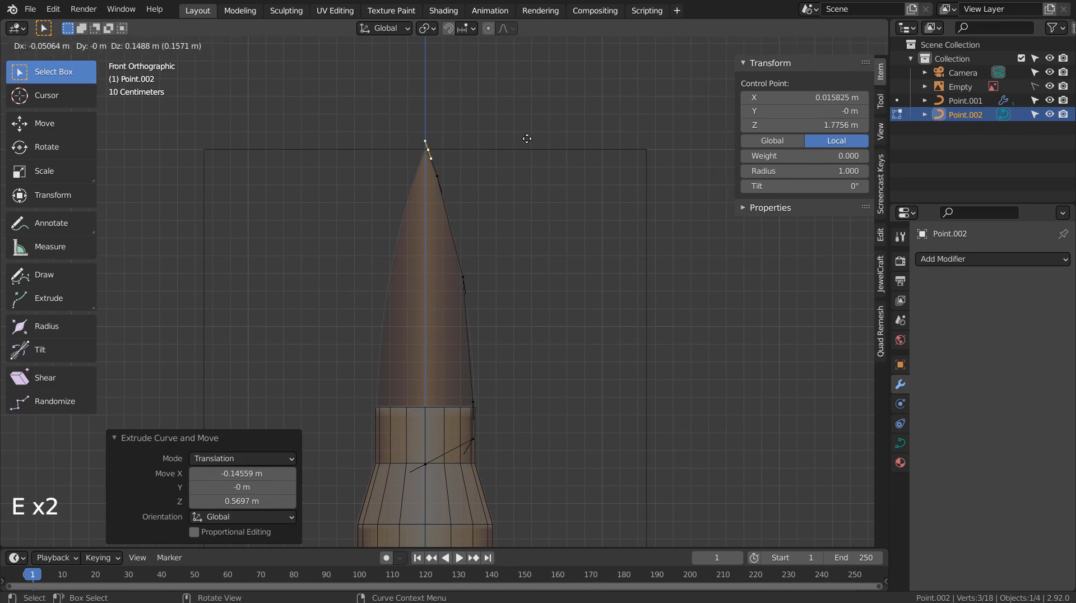
left_click(527, 139)
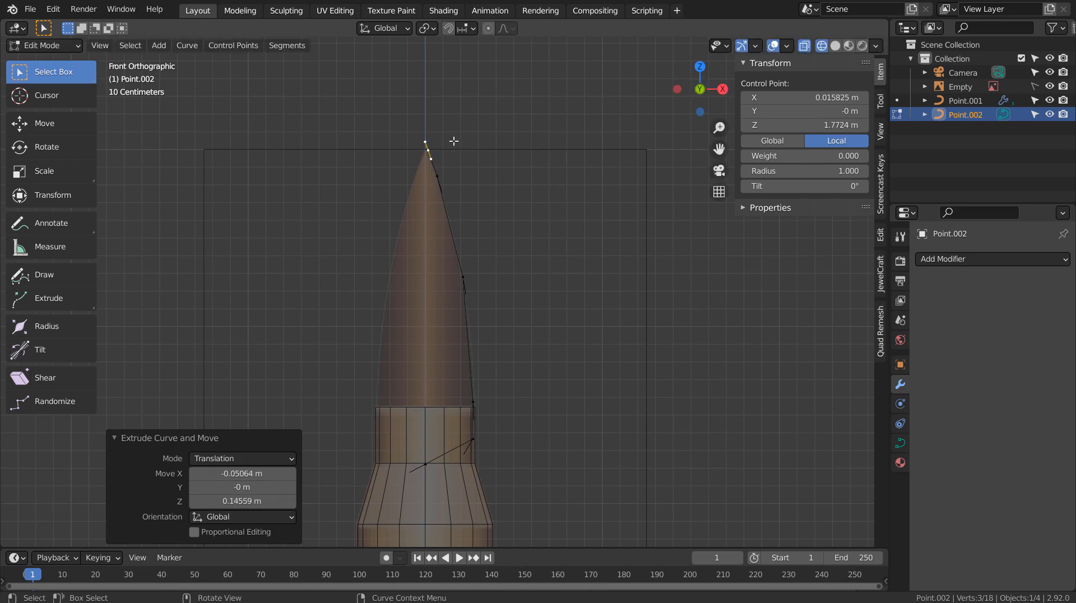
Adjust the tip control point and extrude one more point for the bullet tip.
scroll(454, 142, "up", 6)
middle_click_drag(445, 144, 451, 509, "shift")
middle_click_drag(408, 179, 452, 402, "shift")
scroll(452, 401, "up", 5)
key("g")
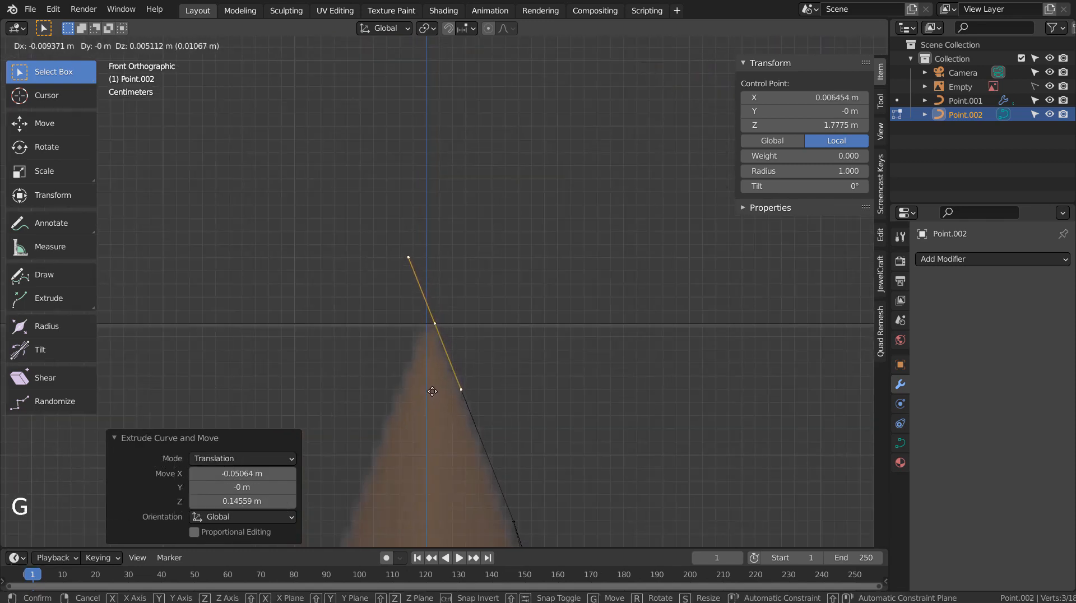
left_click(432, 391)
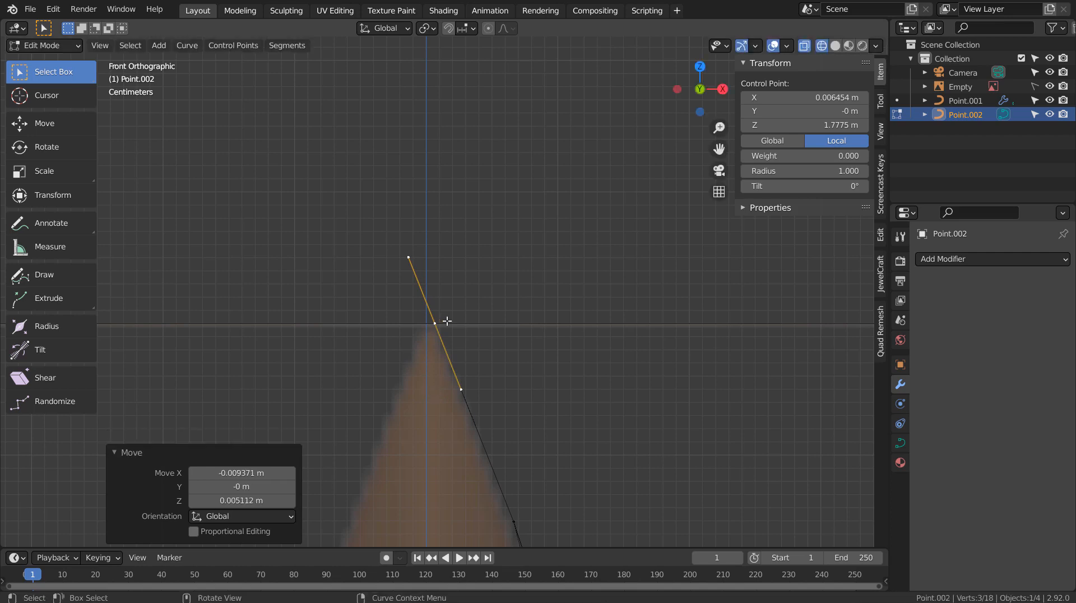
key("e")
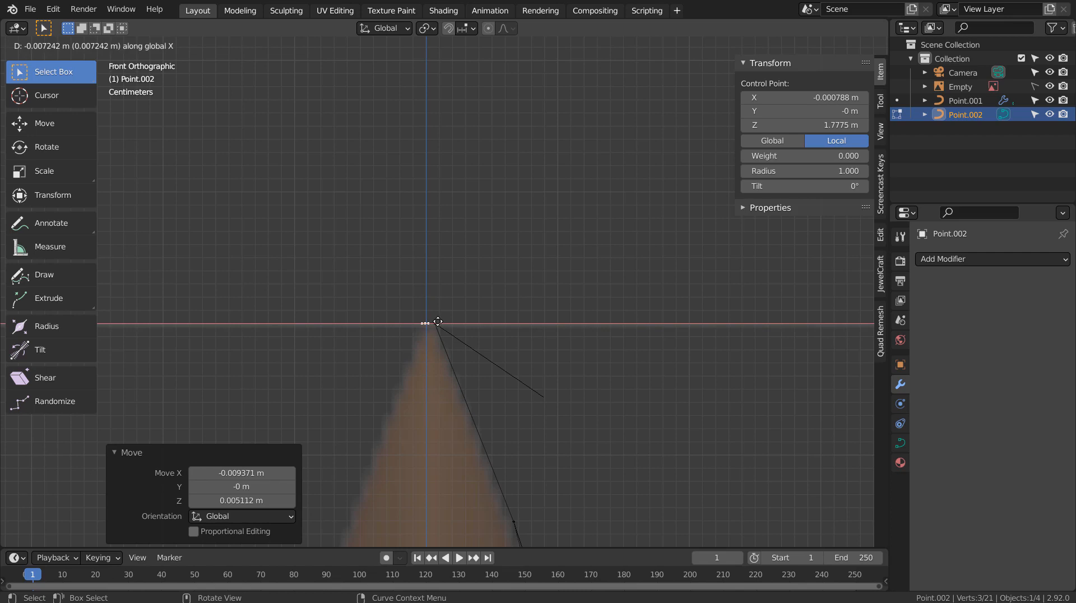
left_click(438, 321)
Set the tip point's X to 0 to place it on the centre axis, then return to Object Mode.
left_click(798, 97)
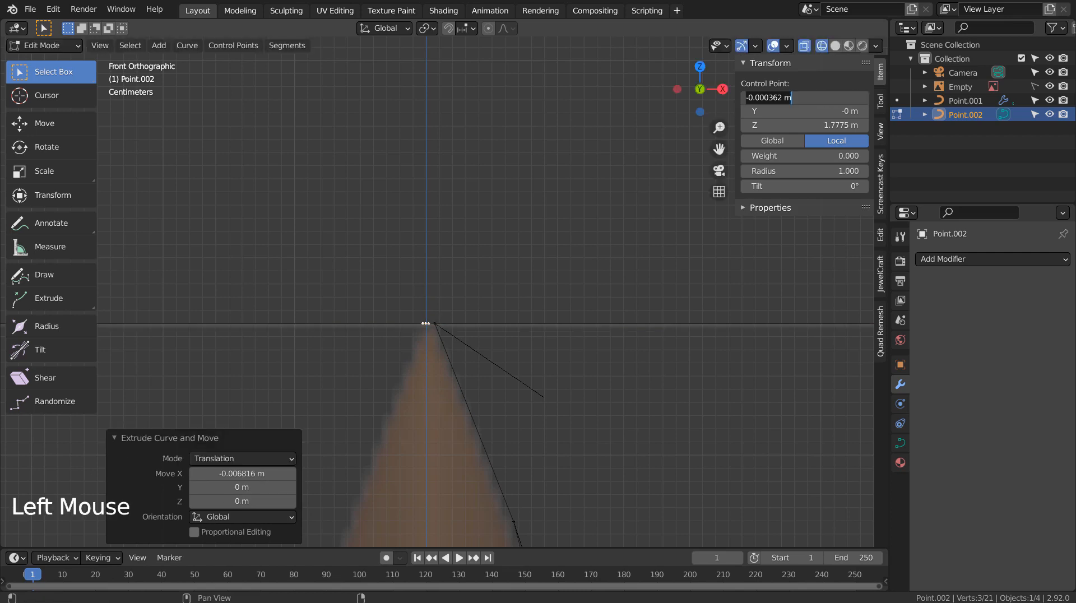
type("0")
key("Return")
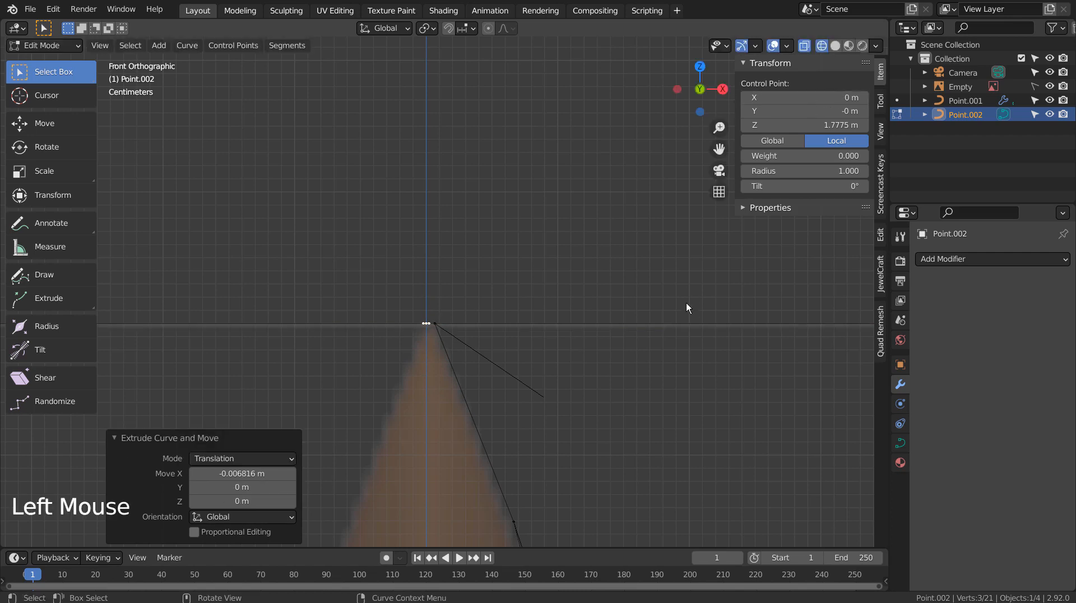
key("Tab")
left_click(1024, 265)
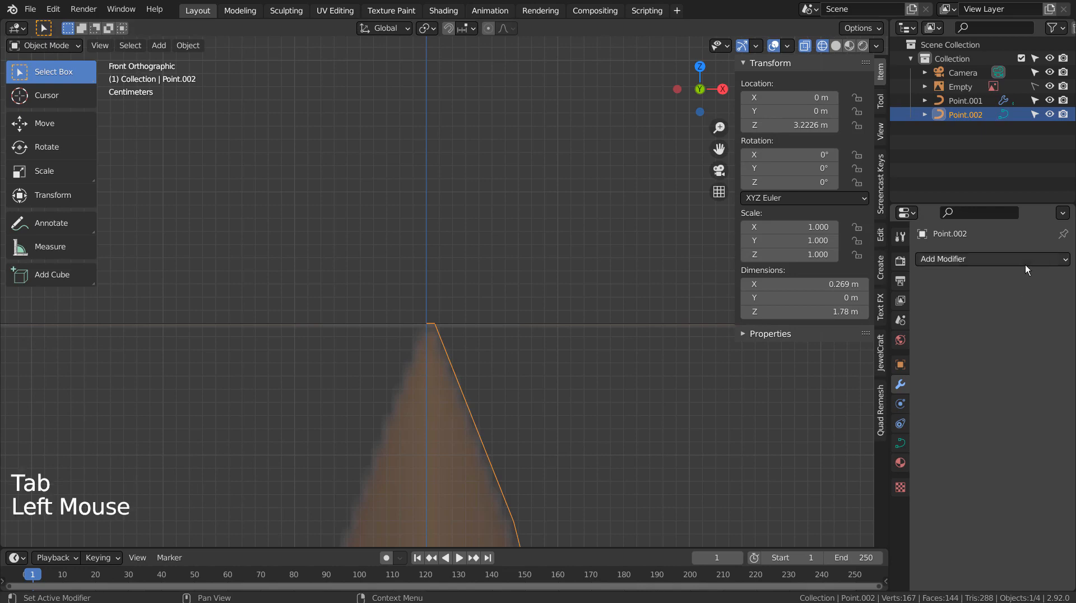
Add a Screw modifier to Point.002 to revolve the bullet profile and check it in solid shading.
left_click(1024, 265)
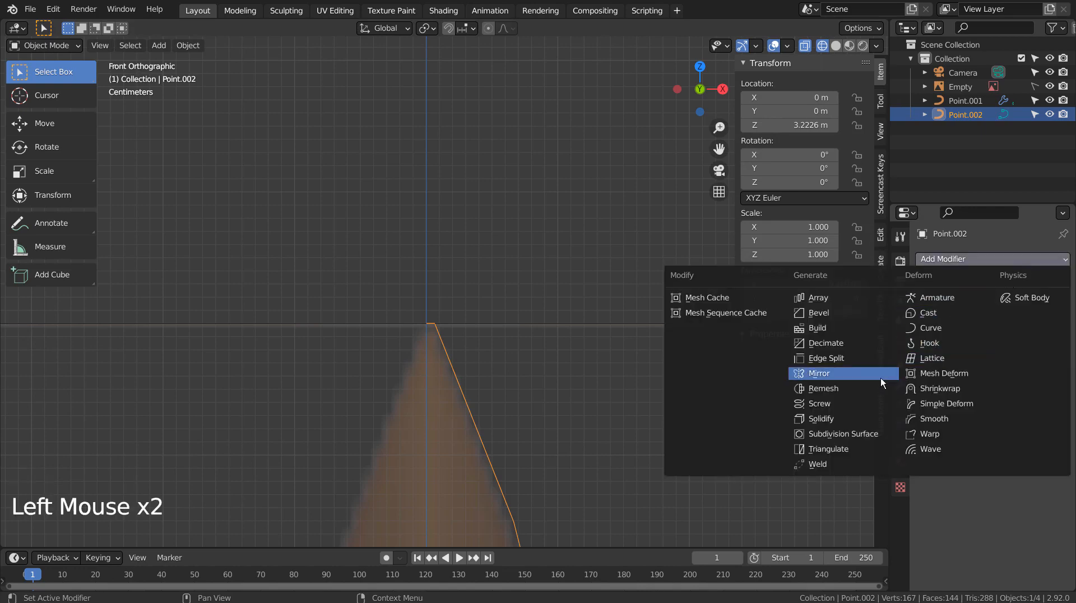
left_click(879, 402)
scroll(689, 415, "down", 2)
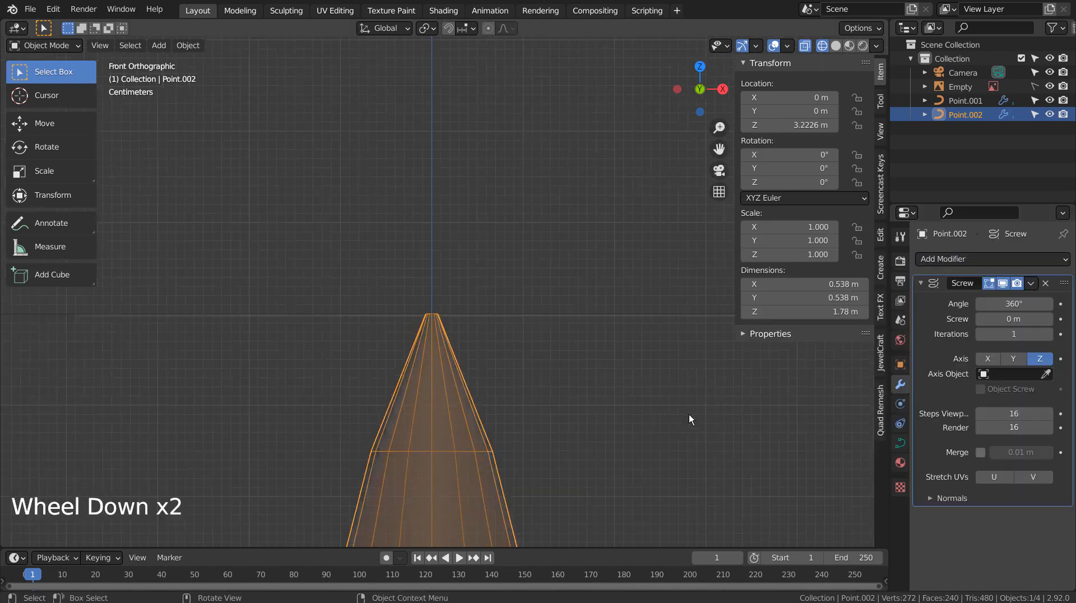
key("Tab")
key("shift+z")
scroll(682, 415, "down", 5)
scroll(682, 415, "down", 7)
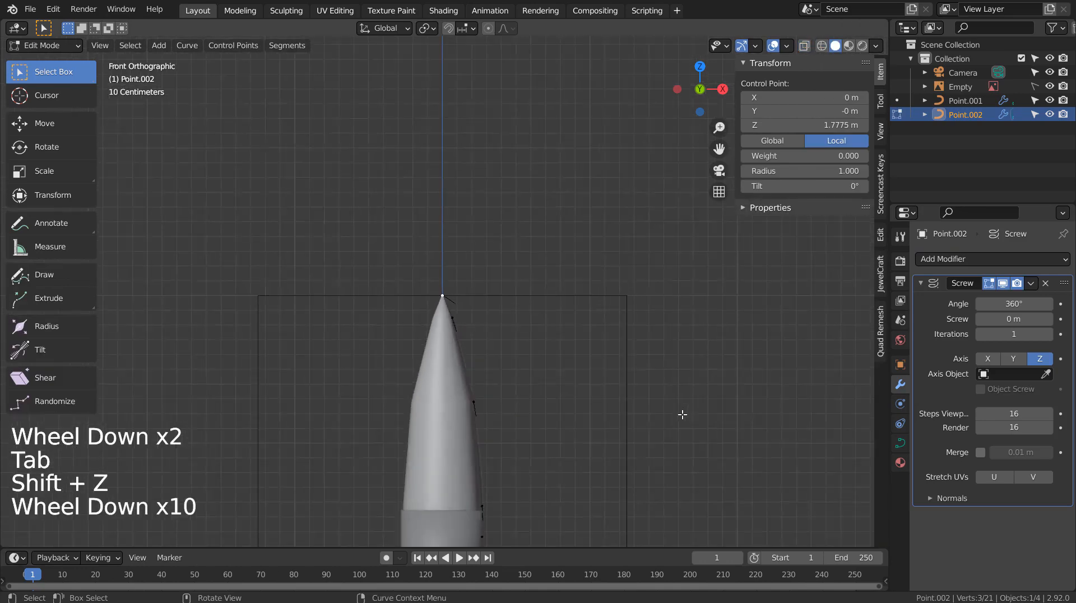
key("Tab")
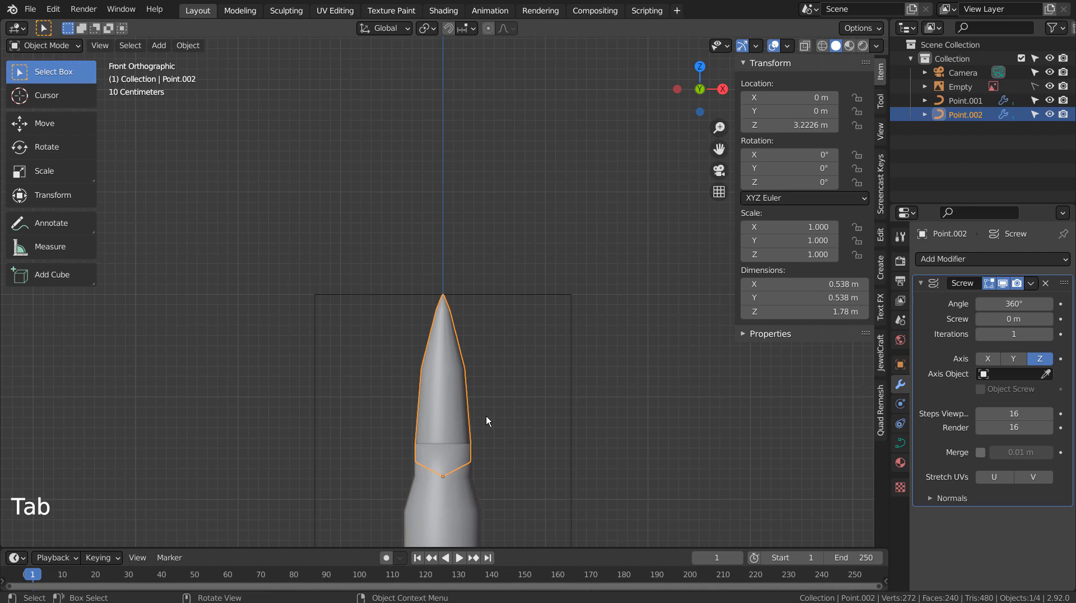
Orbit to view the bullet side-on, then select the casing object Point.001.
scroll(487, 417, "up", 8)
scroll(486, 415, "up", 3)
middle_click_drag(514, 385, 541, 283)
scroll(516, 360, "down", 3)
scroll(516, 365, "down", 10)
scroll(529, 292, "up", 1)
left_click(465, 354)
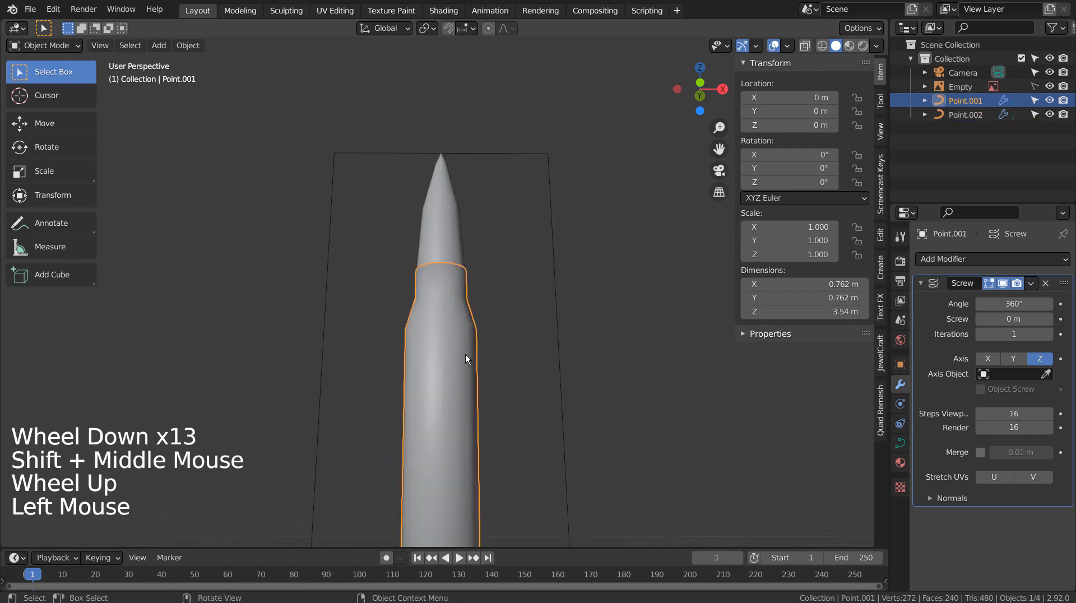
Convert the casing and the bullet Point.002 into meshes.
right_click(465, 354)
left_click(470, 371)
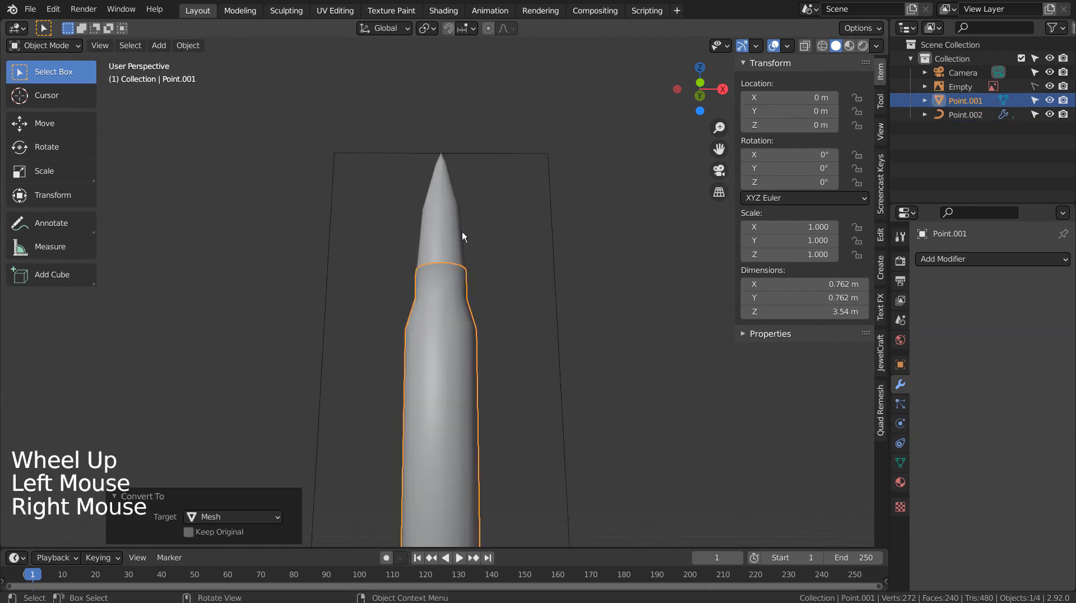
left_click(444, 223)
right_click(445, 223)
left_click(445, 223)
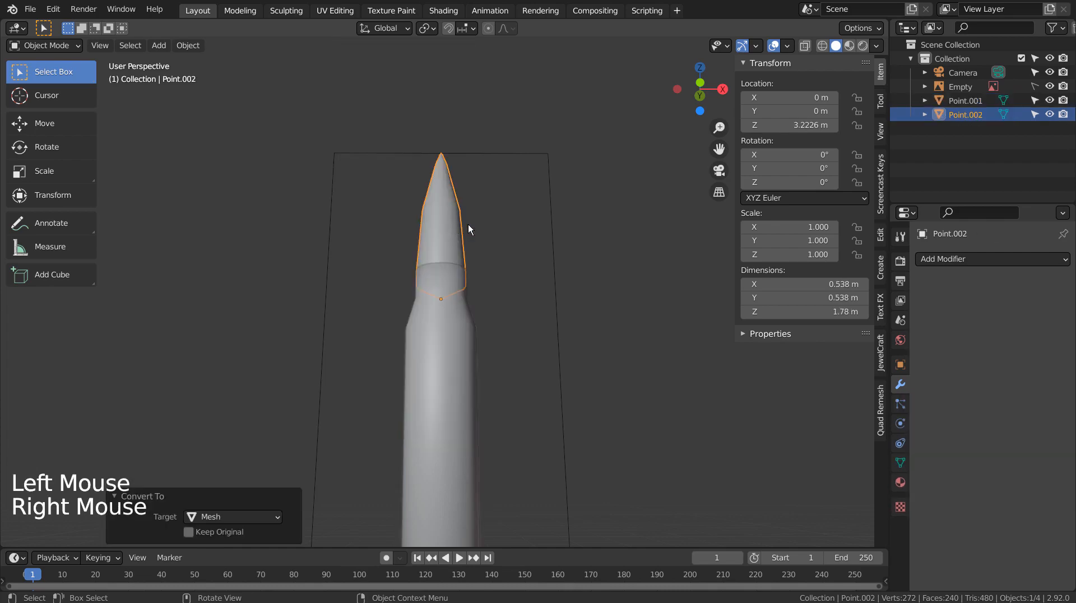
Give the bullet one subdivision level and scale it up to 1.068.
middle_click(511, 225)
middle_click_drag(511, 224, 513, 244)
key("KP_4")
key("KP_1")
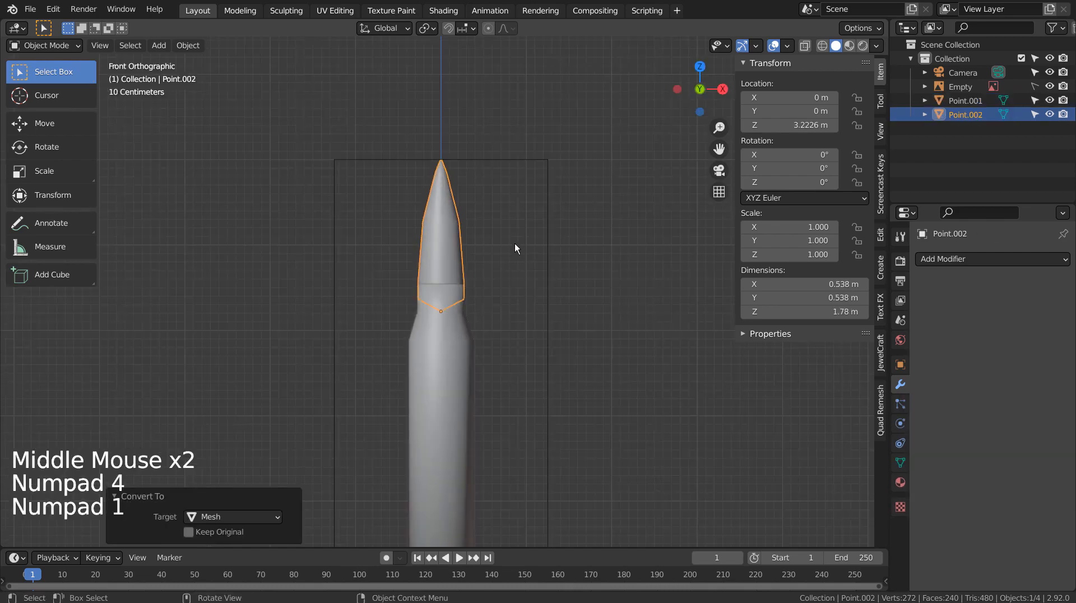
scroll(515, 244, "up", 6)
key("ctrl+1")
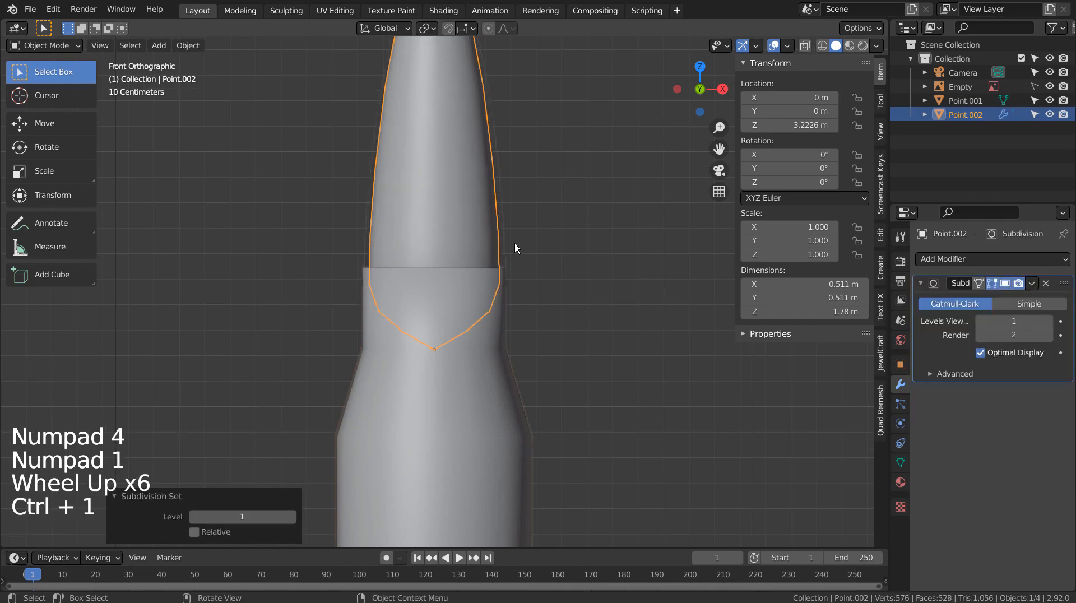
middle_click_drag(542, 214, 543, 362, "shift")
left_click(445, 375)
key("s")
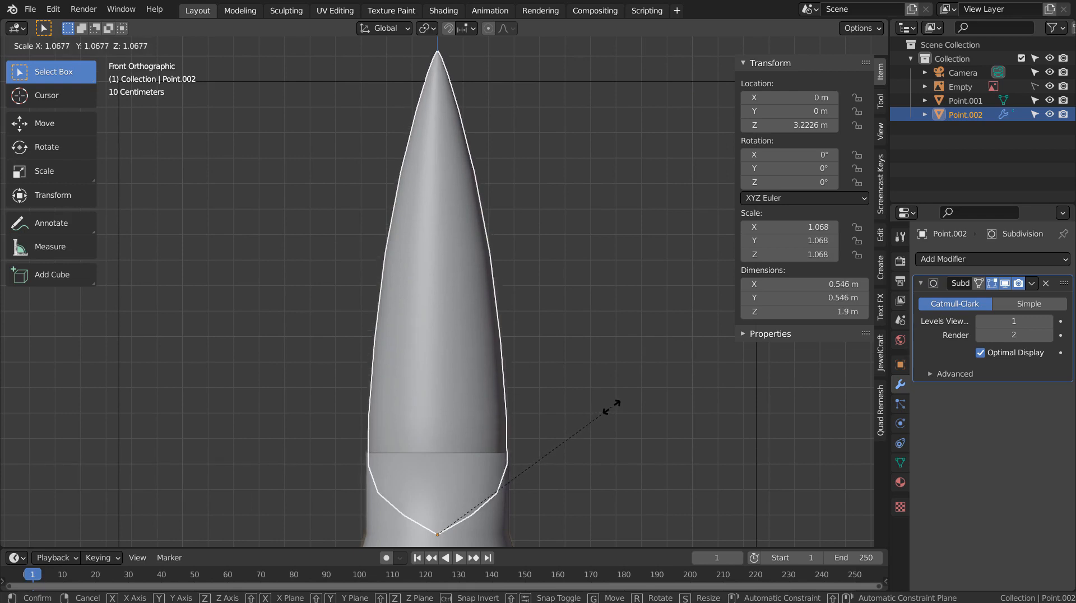
left_click(617, 405)
Check the bullet mesh's fit in wireframe, then deselect it.
key("Tab")
key("Tab")
key("shift+z")
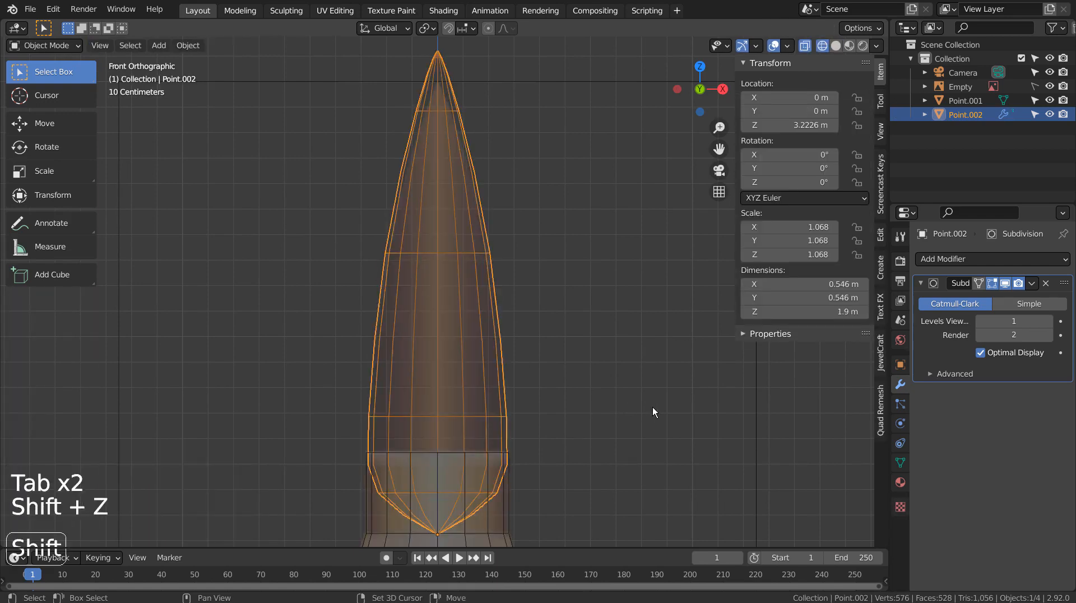
key("shift+z")
left_click(652, 407)
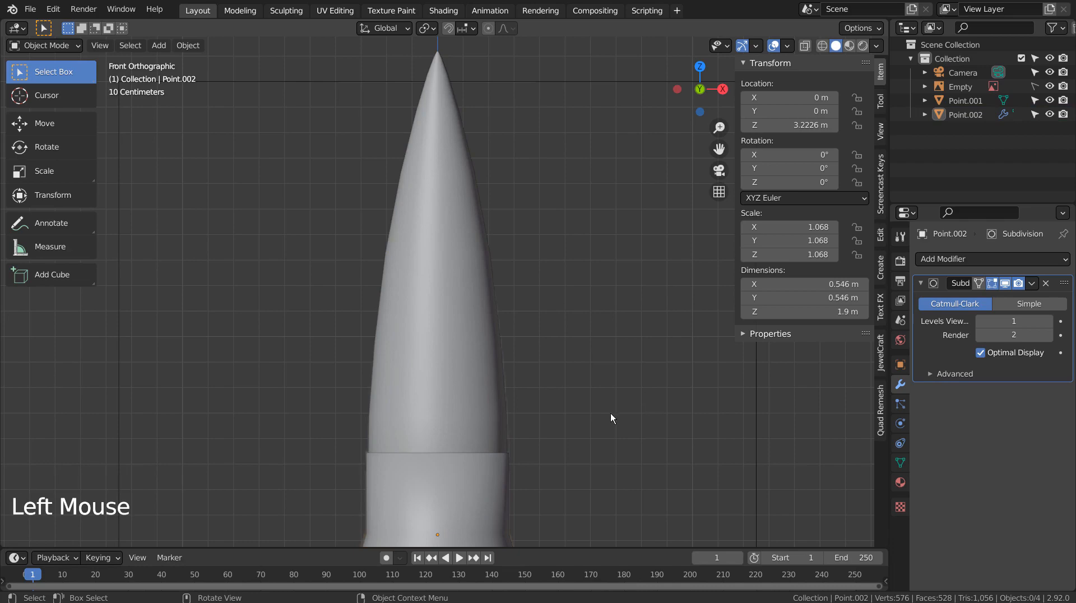
Select the casing Point.001 and give it one subdivision level.
scroll(572, 429, "down", 9)
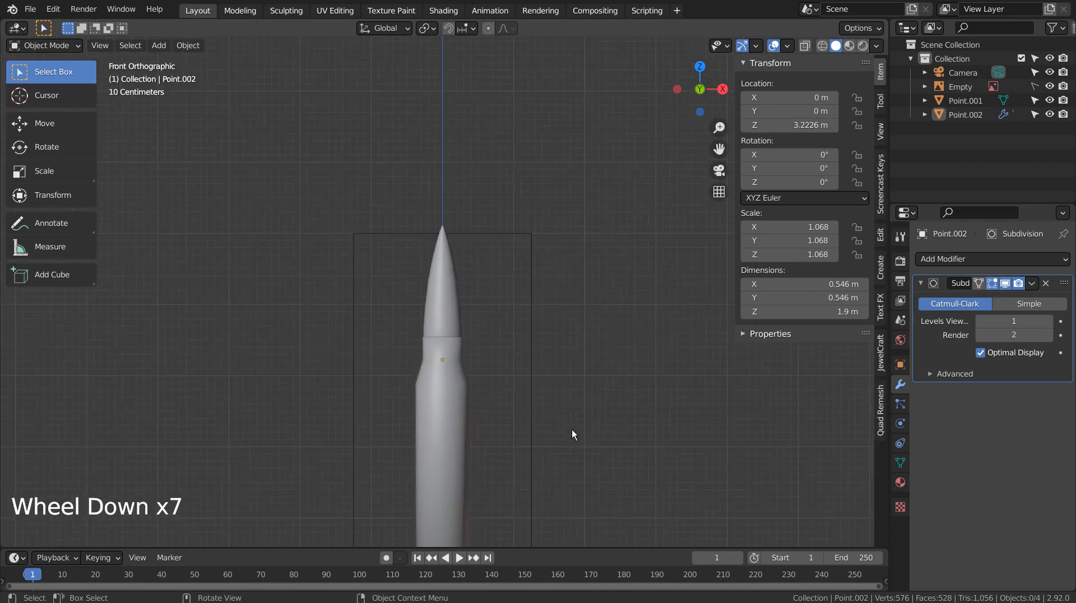
middle_click_drag(571, 430, 511, 343, "shift")
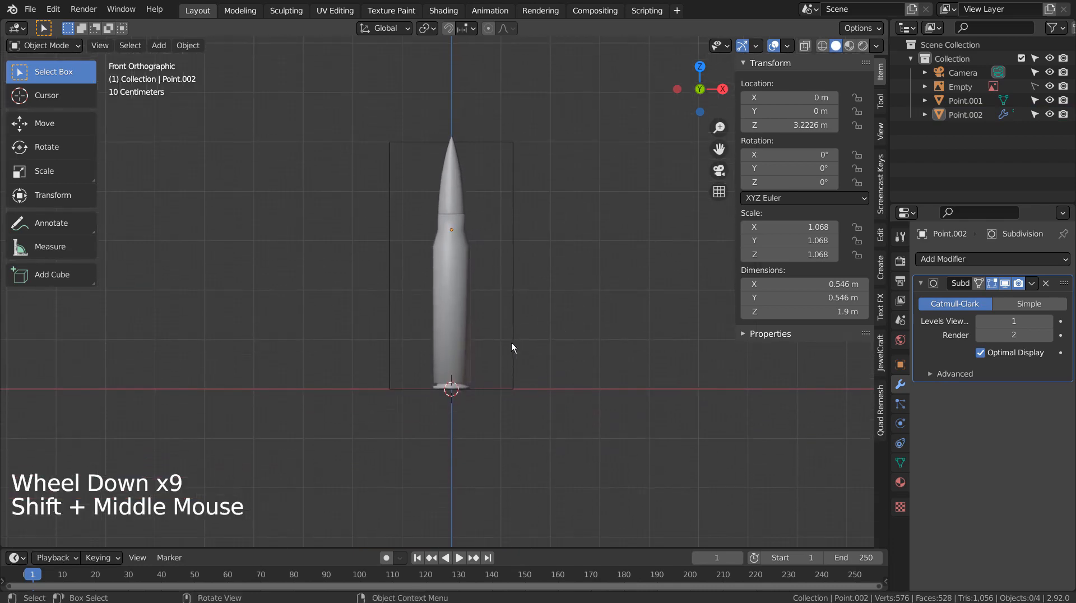
left_click(453, 343)
key("ctrl+1")
scroll(571, 345, "up", 1)
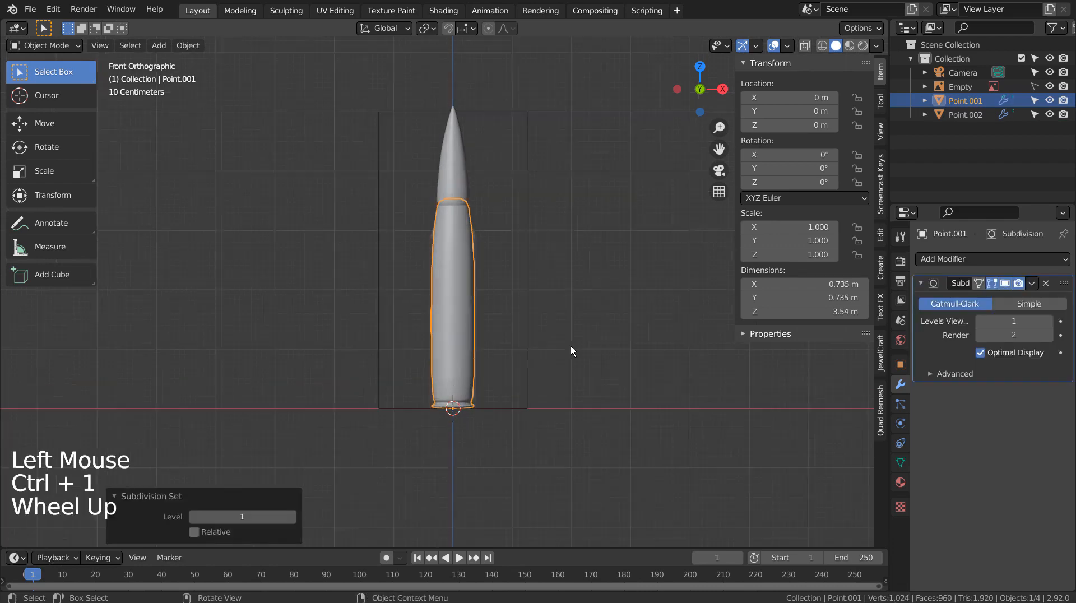
scroll(571, 347, "up", 3)
Select the casing-mouth edge loop and bevel it, 0.00651 m with 2 segments.
key("Tab")
middle_click_drag(587, 230, 688, 408, "shift")
scroll(582, 400, "up", 1)
scroll(581, 399, "up", 5)
key("2")
left_click(544, 408, "alt")
scroll(688, 409, "down", 2)
key("ctrl+b")
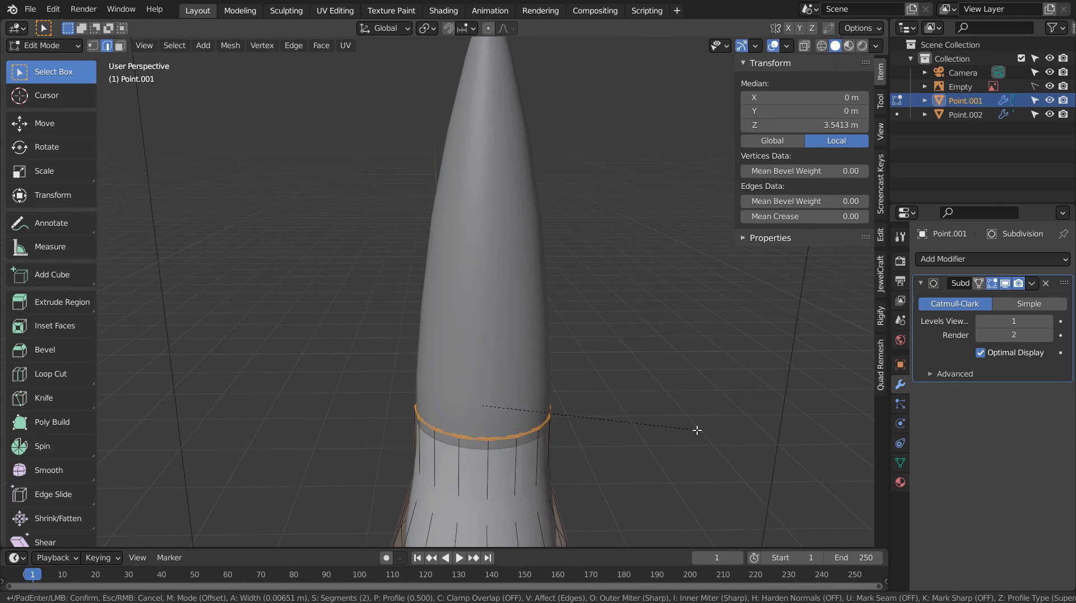
Confirm the casing-mouth bevel and scale the bullet down to 1.033.
left_click(697, 430)
right_click(697, 430)
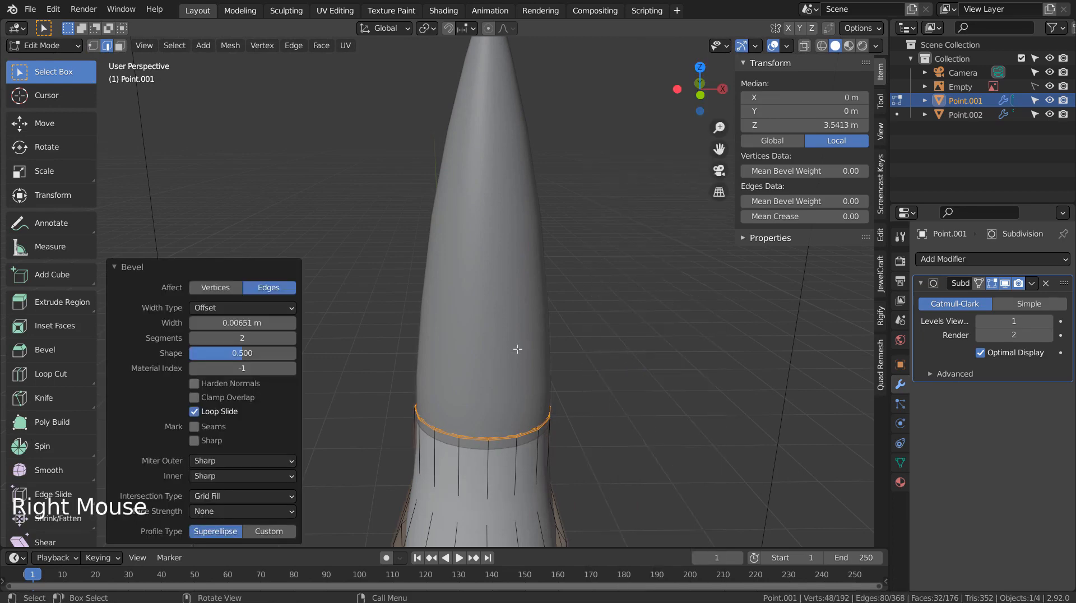
key("Tab")
left_click(536, 358)
key("s")
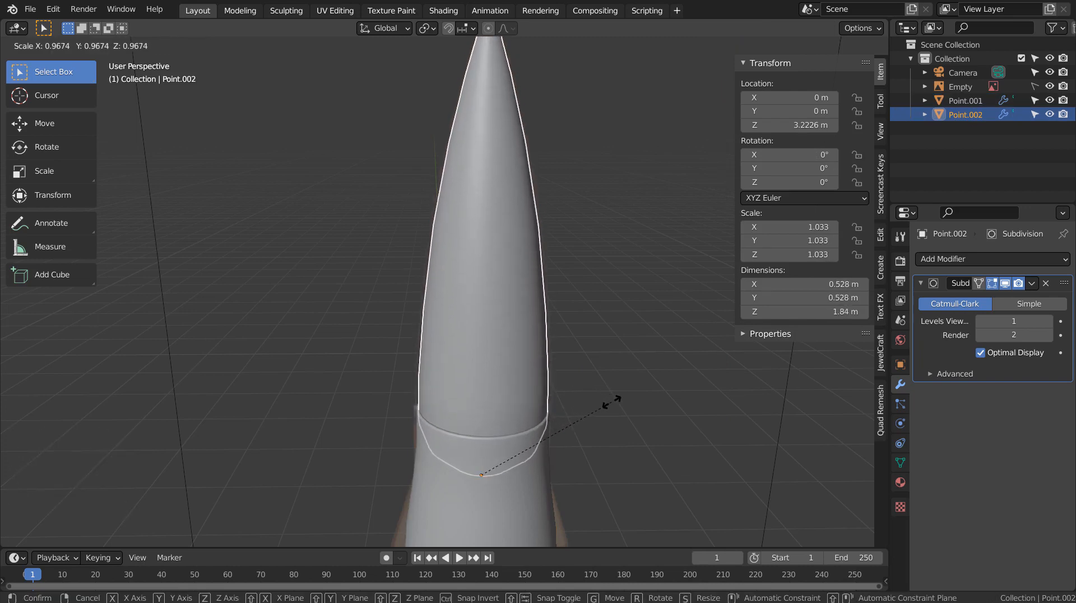
left_click(611, 401)
Clear the selection inside the bullet mesh, then select the casing Point.001.
key("Tab")
left_click(611, 402)
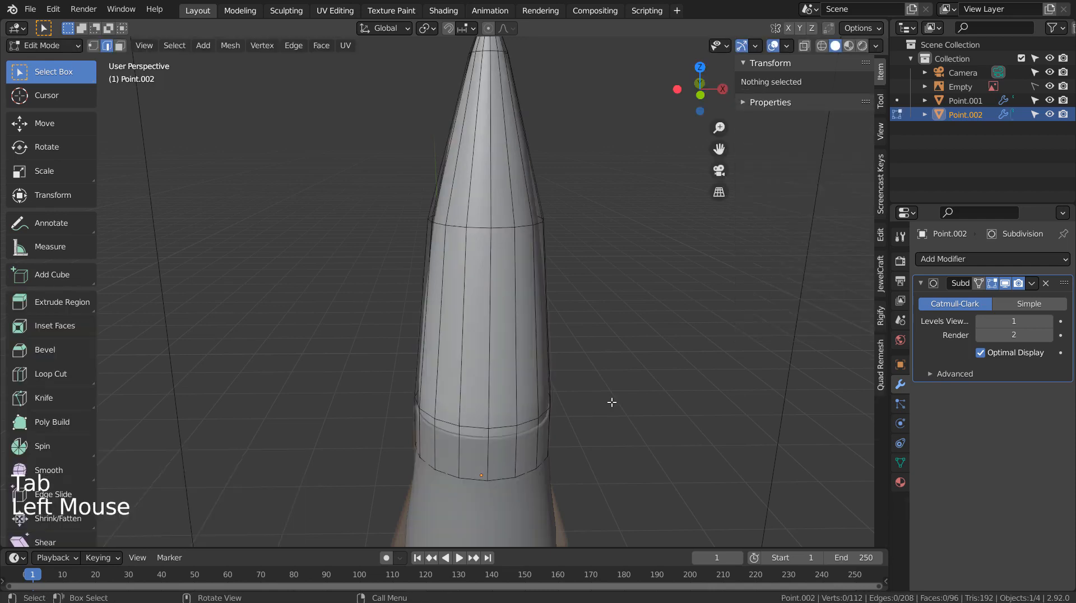
key("Tab")
middle_click_drag(637, 428, 627, 235)
left_click(636, 386)
scroll(640, 397, "down", 3)
left_click(497, 211)
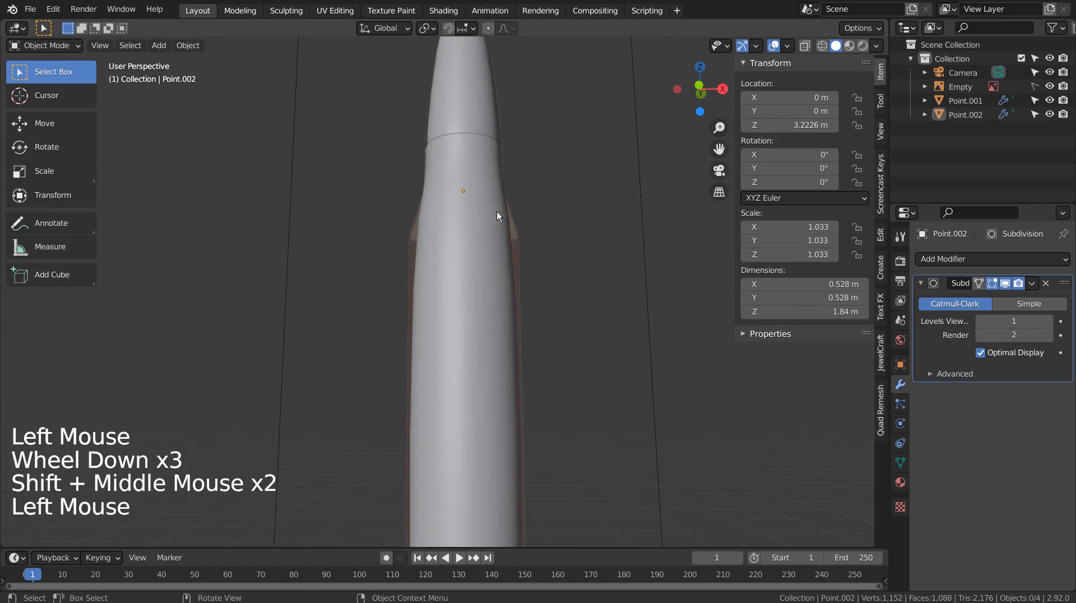
Bevel the lower edge ring of the casing neck with 2 segments.
key("Tab")
middle_click_drag(566, 198, 567, 240)
middle_click(573, 240)
key("shift+z")
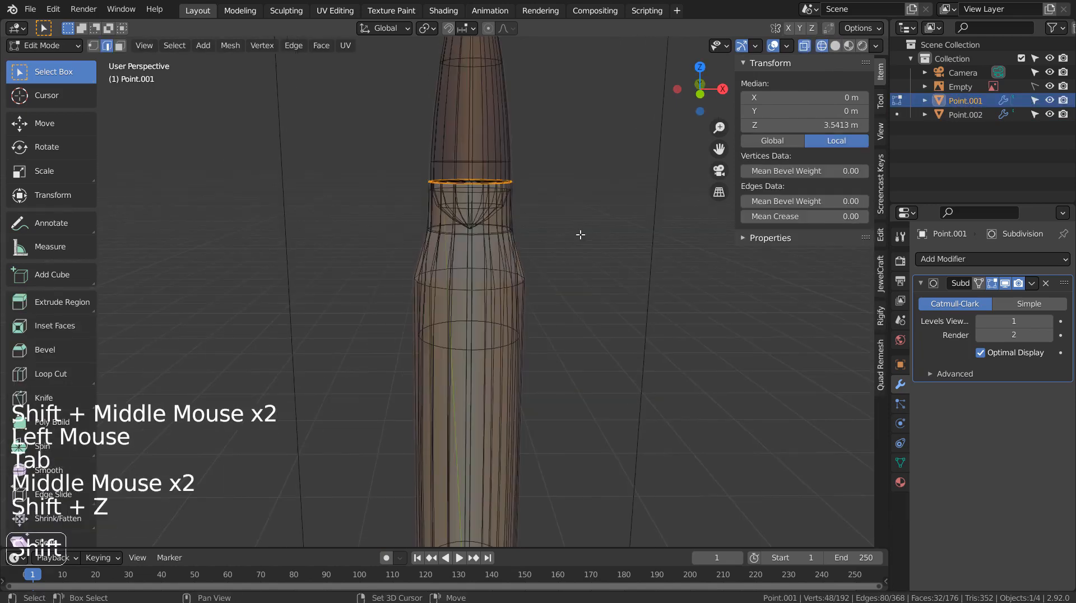
scroll(583, 233, "up", 1)
key("2")
left_click(510, 215, "alt")
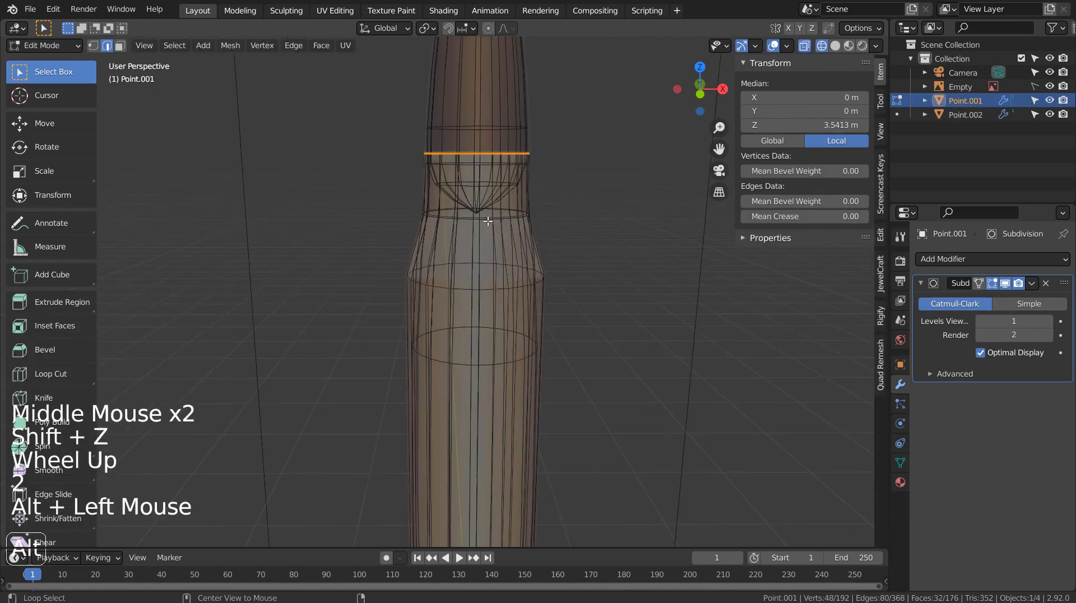
key("shift+z")
key("ctrl+b")
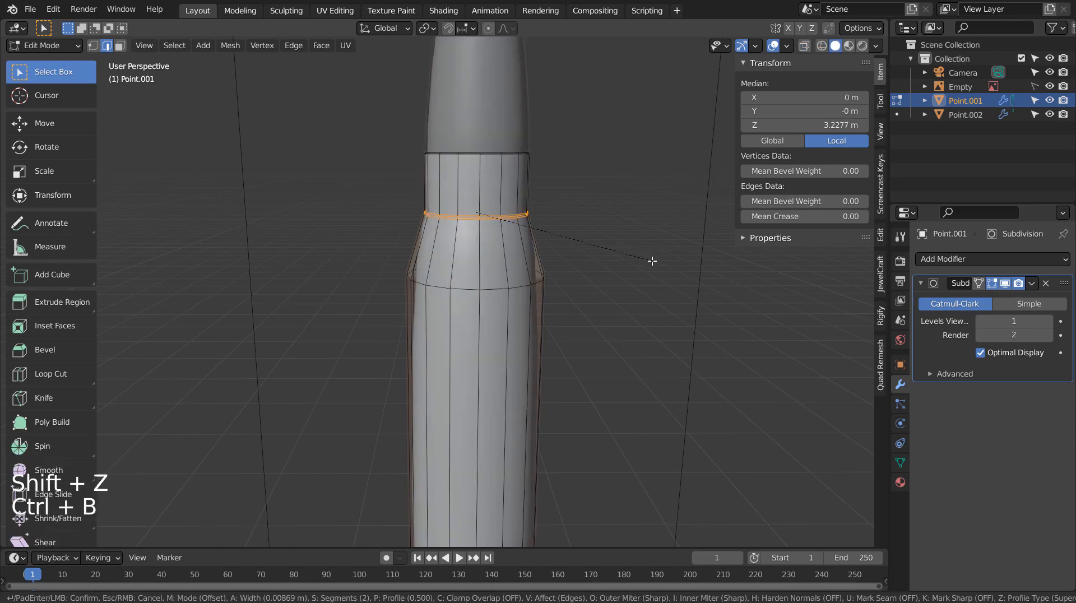
left_click(650, 260)
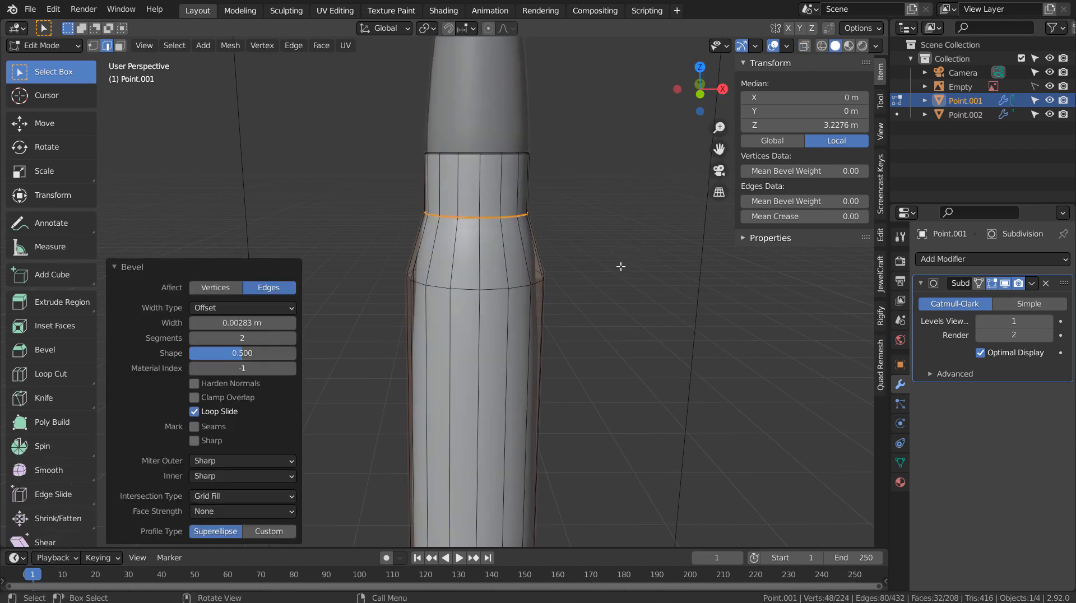
Bevel the lower shoulder edge loop too, then return to Object Mode.
left_click(504, 288, "alt")
key("ctrl+b")
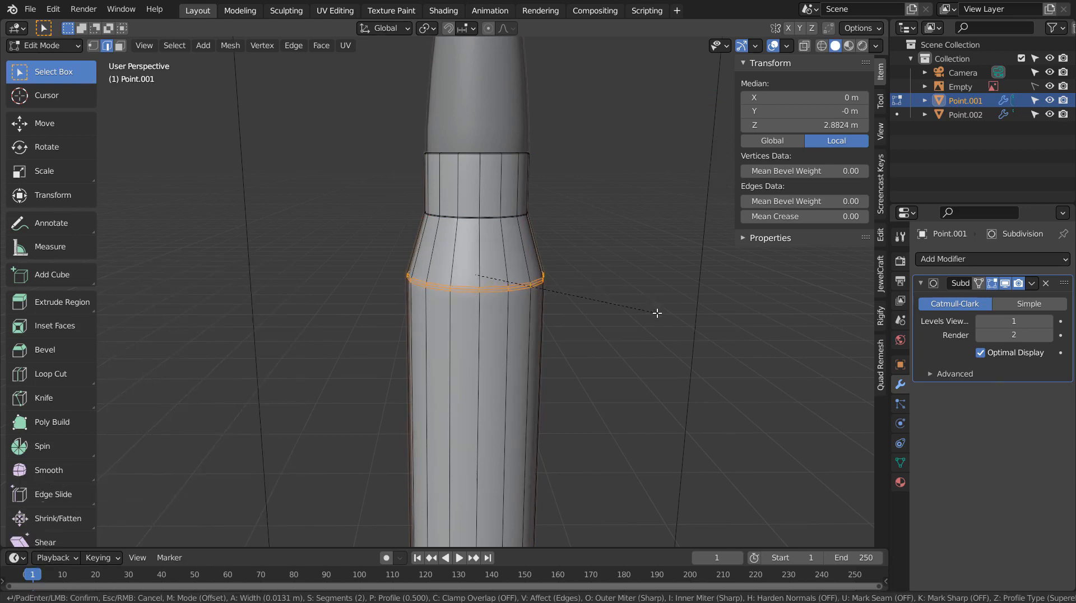
left_click(657, 313)
key("Tab")
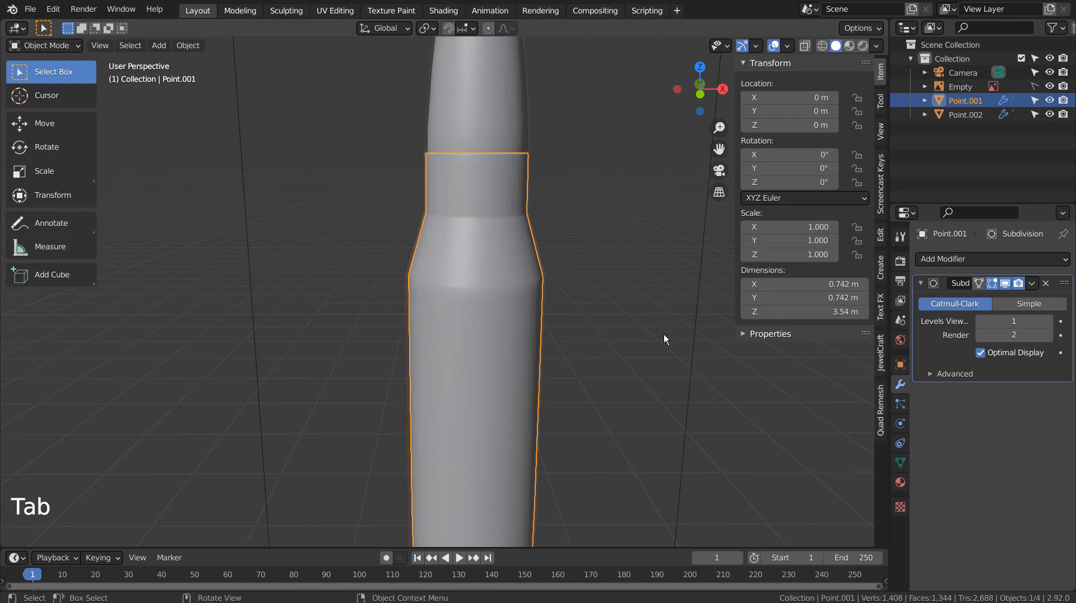
middle_click_drag(663, 334, 594, 333, "shift")
With X-ray on in Edit Mode, bevel the edge loop at the base groove.
key("KP_1")
scroll(665, 385, "up", 4)
key("Tab")
scroll(594, 337, "up", 4)
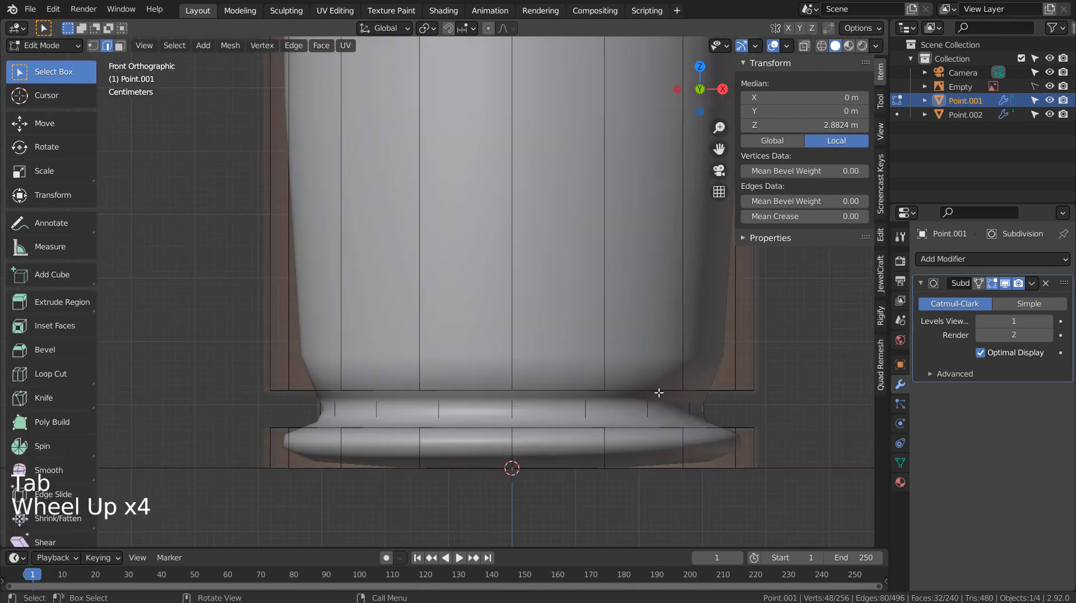
middle_click_drag(655, 391, 413, 341)
key("shift+z")
scroll(434, 333, "down", 1)
scroll(410, 331, "down", 1)
left_click(408, 342, "alt")
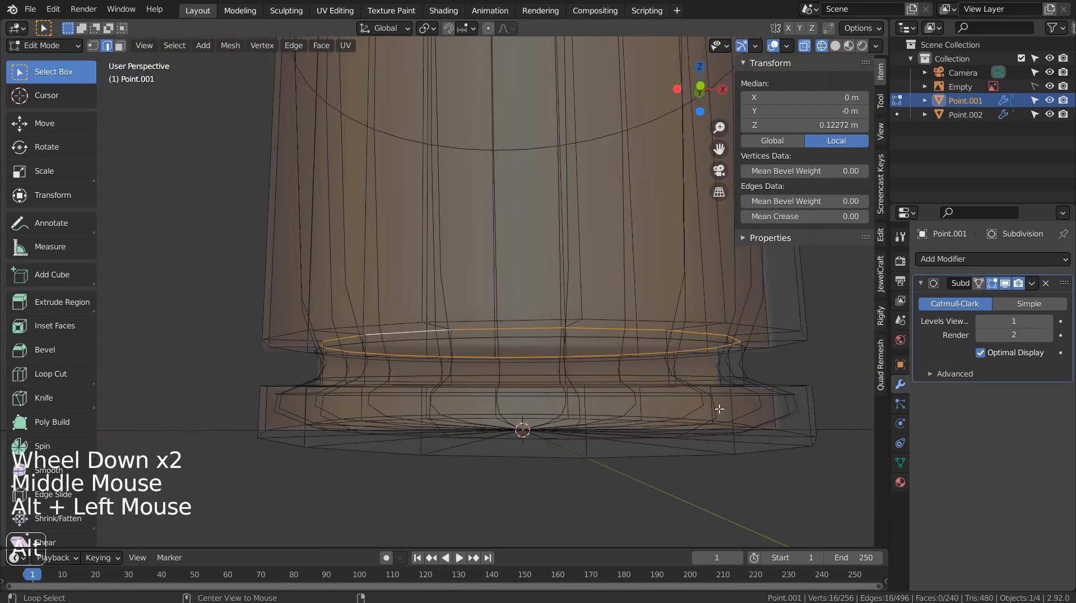
key("ctrl+b")
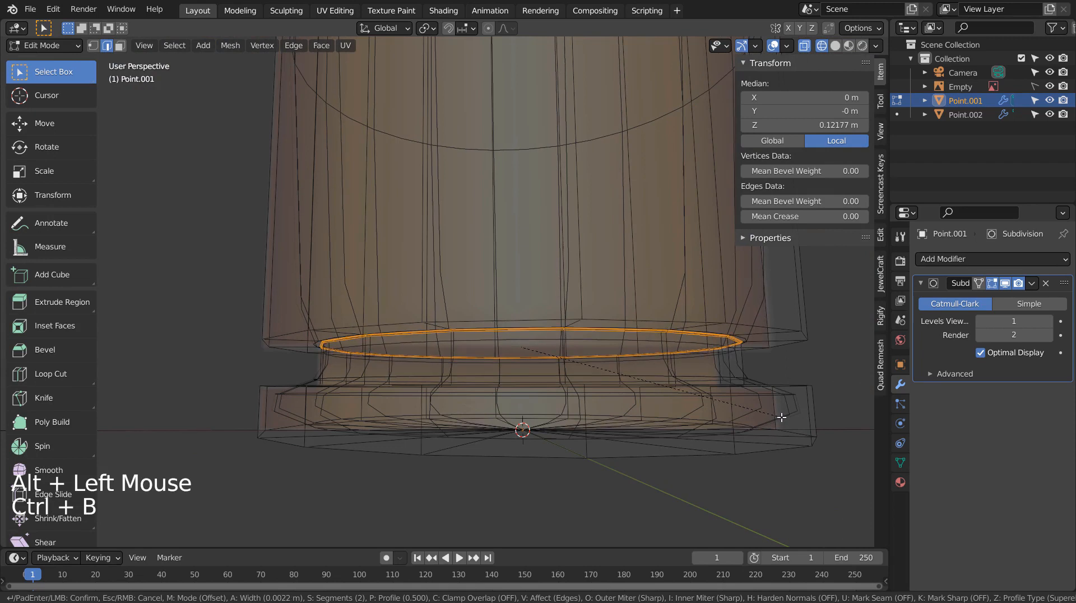
left_click(782, 416)
Bevel the outer loop above the groove and the horizontal ring around the base.
left_click(795, 368, "alt")
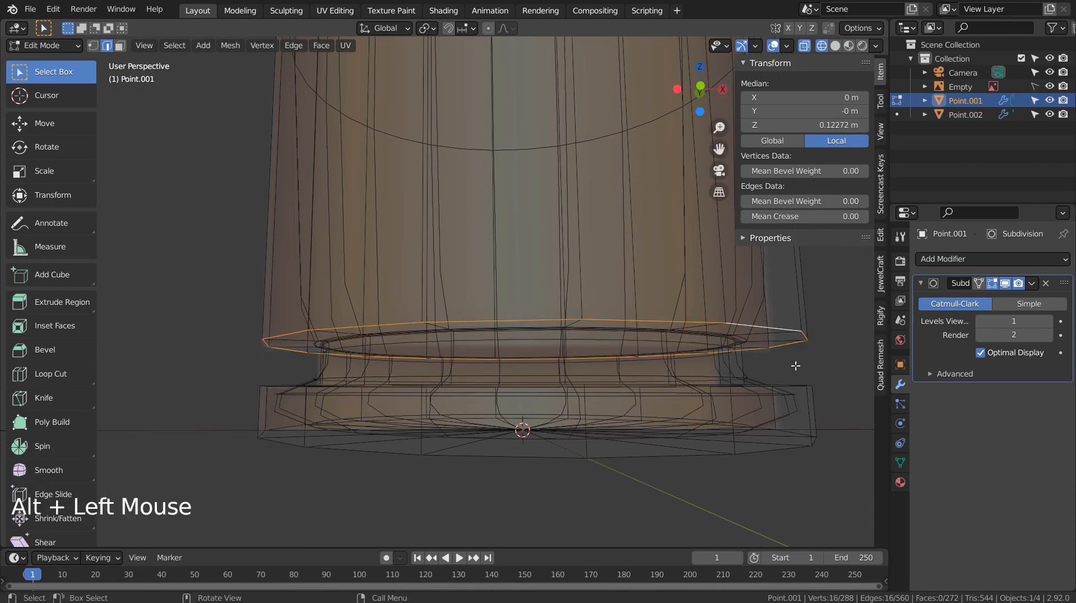
key("ctrl+b")
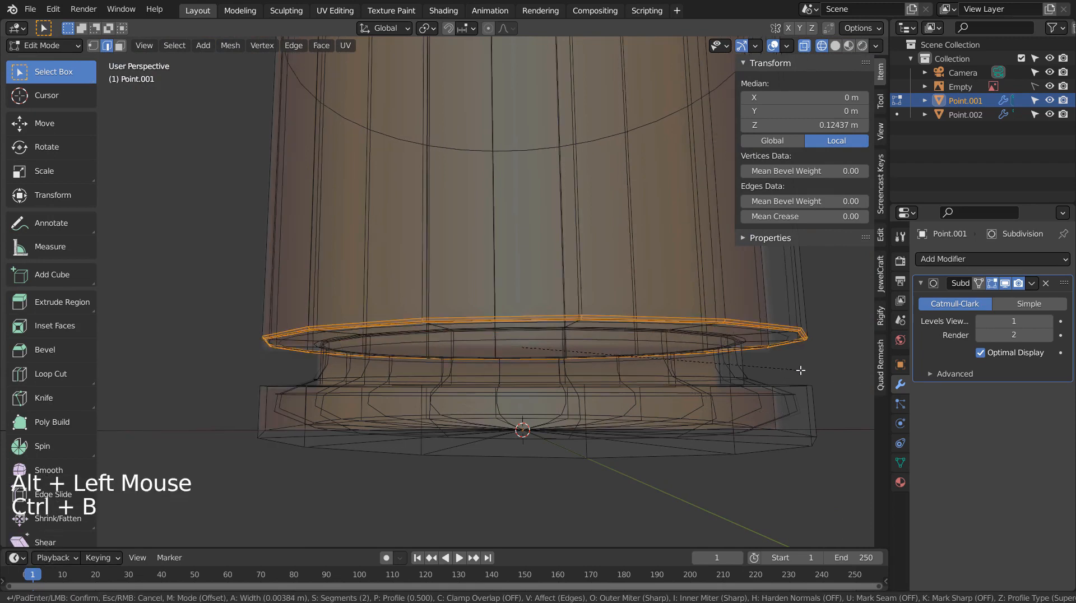
left_click(800, 371)
middle_click_drag(800, 371, 753, 427)
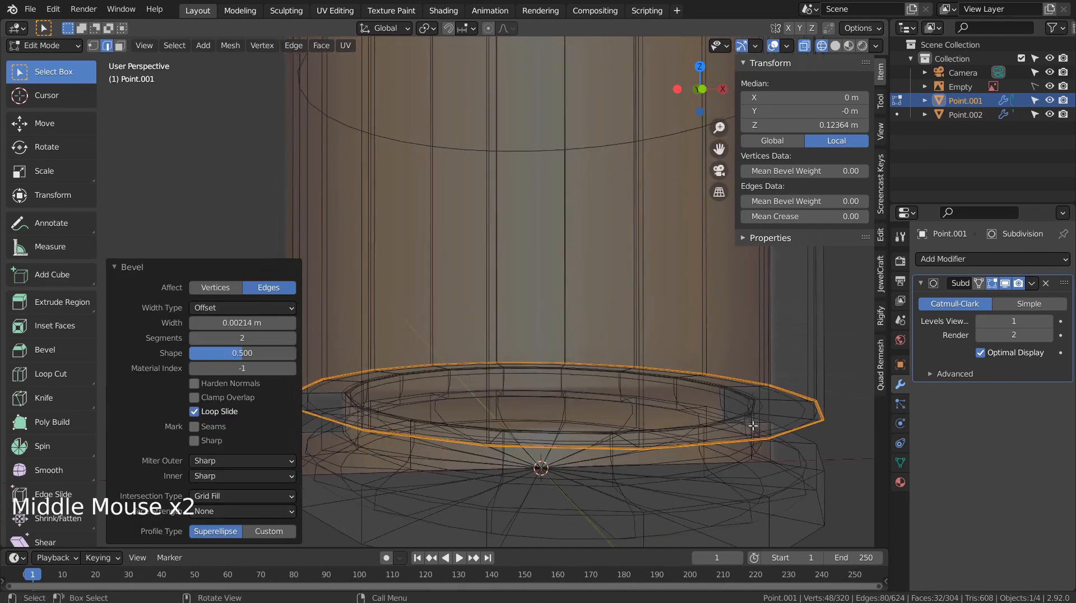
left_click(705, 472, "alt")
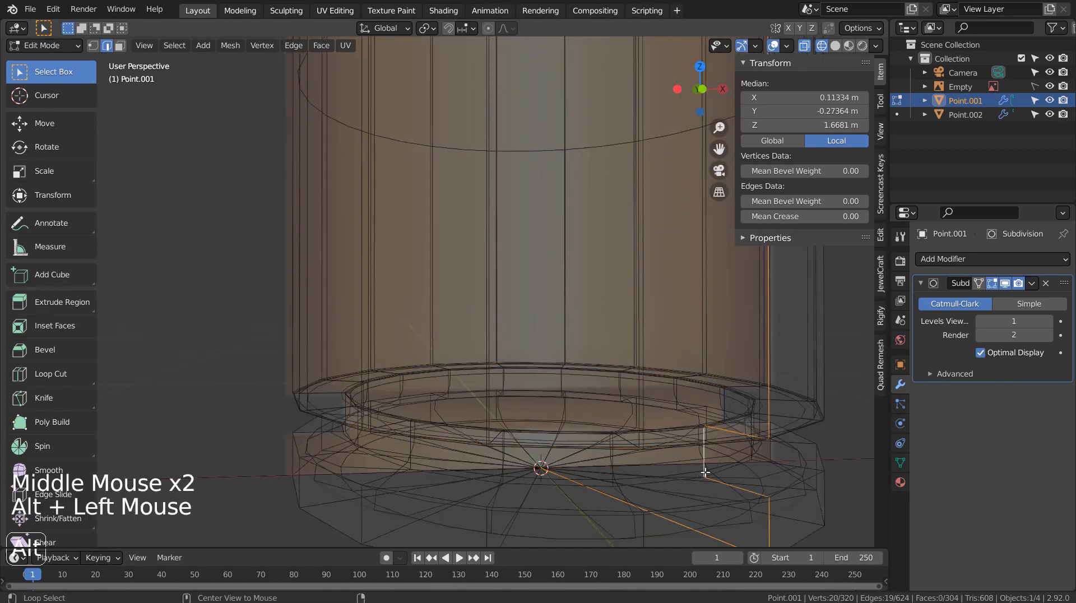
left_click(733, 467, "alt")
key("ctrl+b")
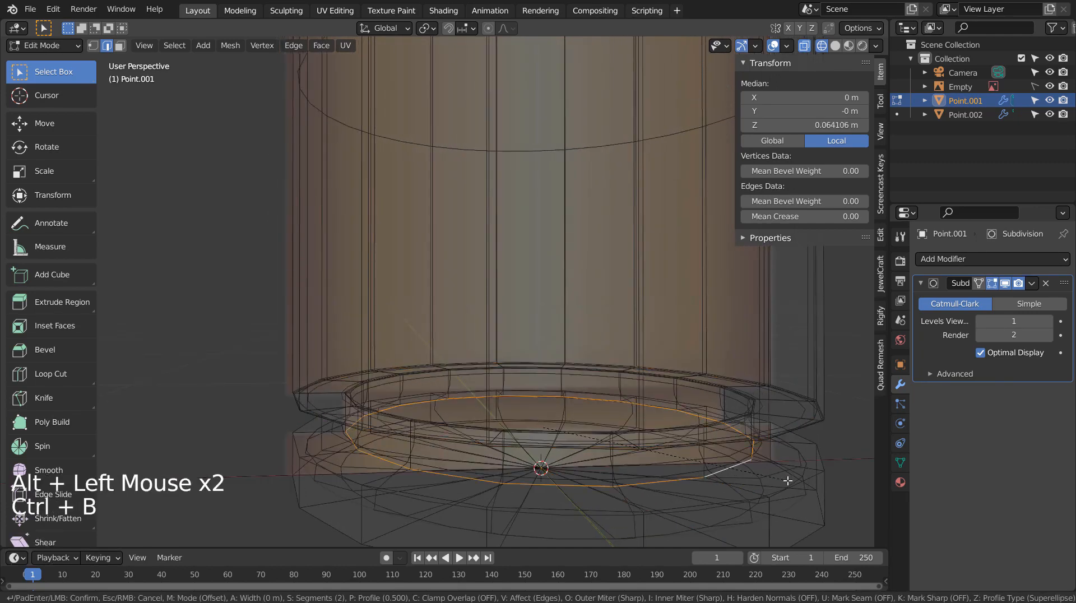
left_click(789, 482)
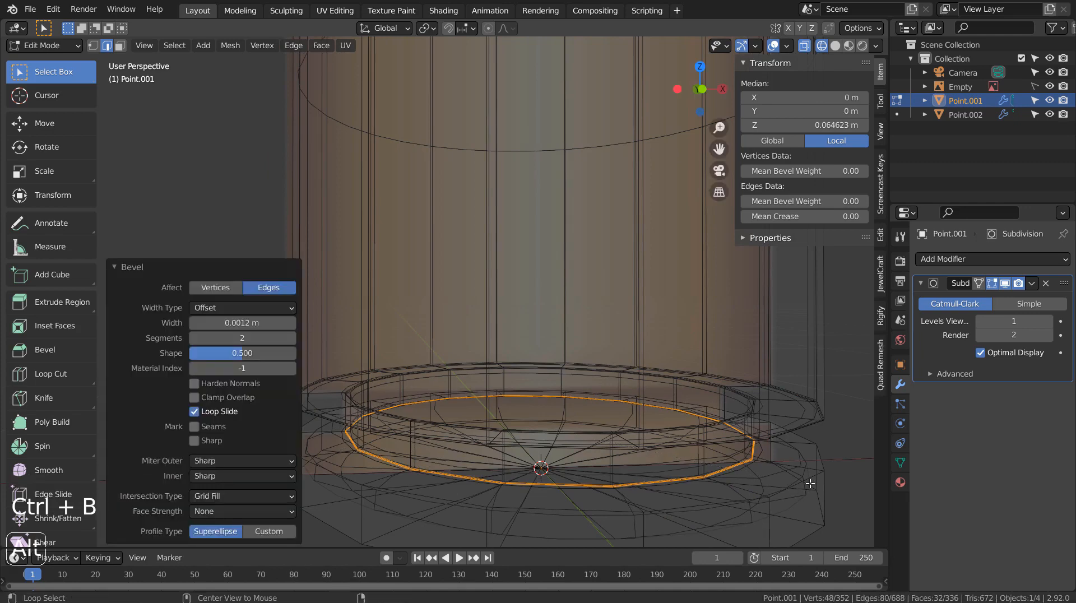
Bevel the outer and lowest base edge loops, then exit Edit Mode with X-ray off.
left_click(809, 487, "alt")
key("ctrl+b")
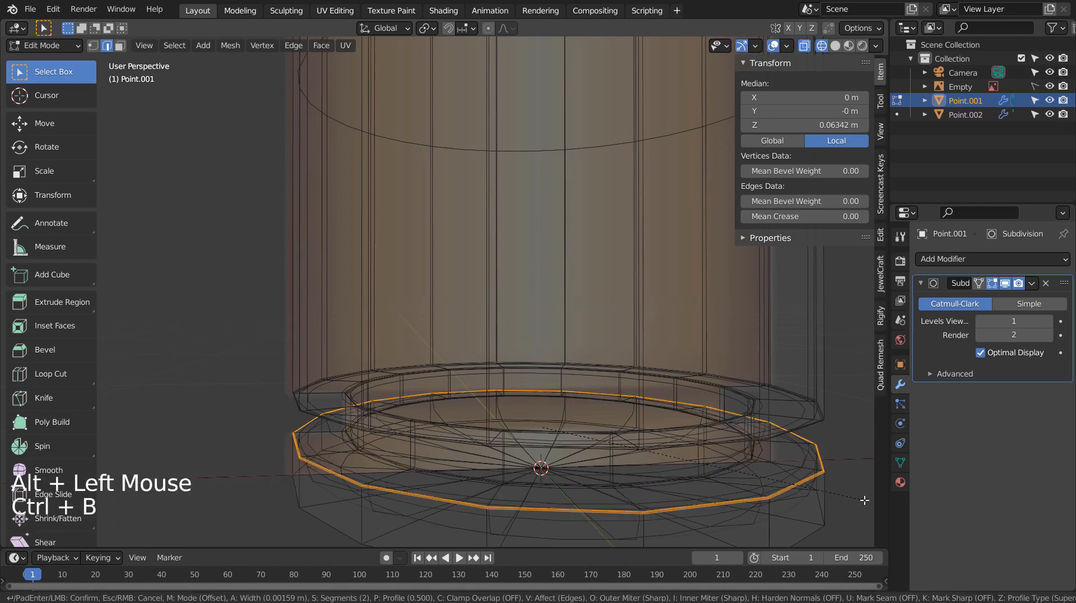
left_click(864, 500)
left_click(823, 530, "alt")
key("ctrl+b")
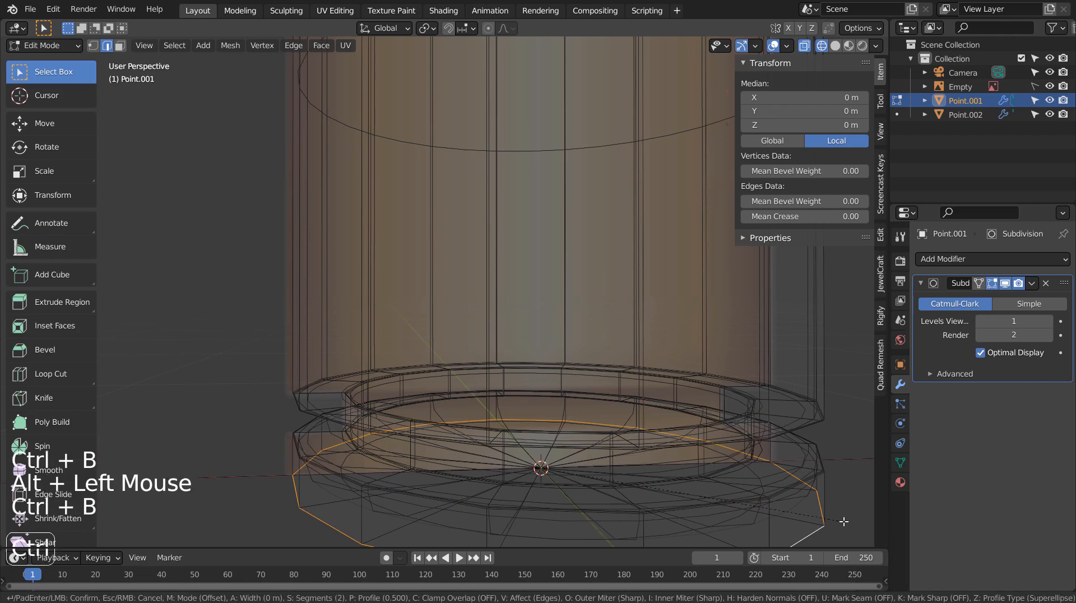
left_click(846, 523)
key("Tab")
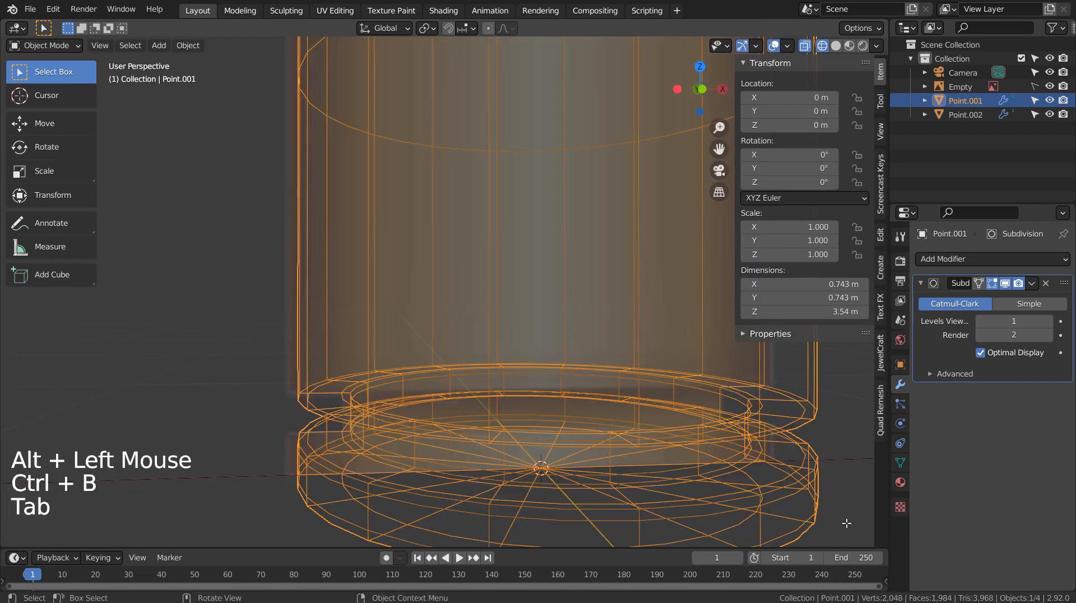
key("shift+z")
middle_click_drag(830, 492, 796, 459)
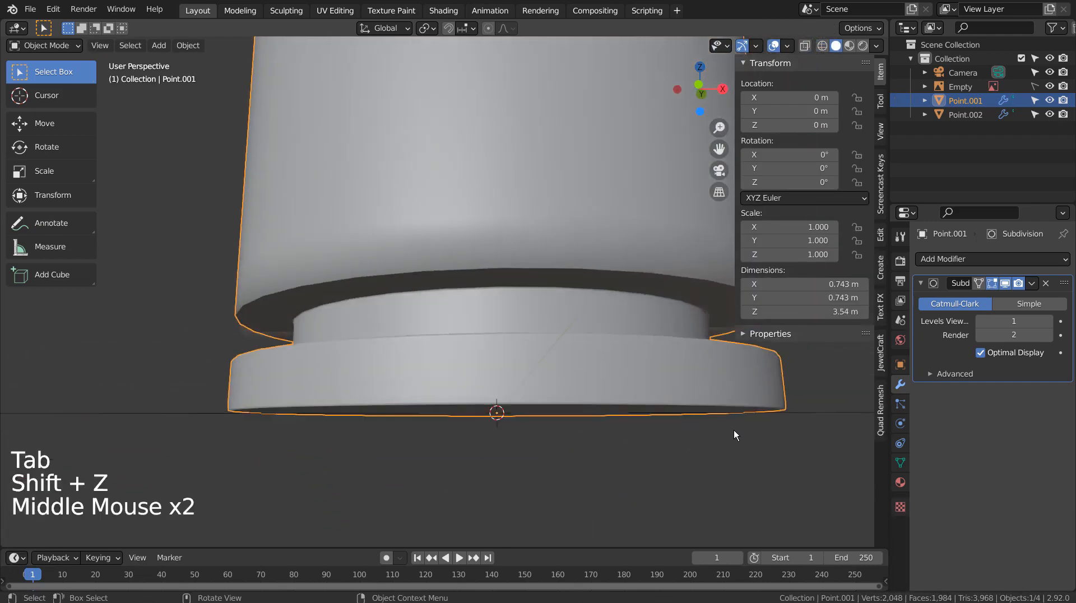
Frame the cartridge from the front and enter Edit Mode on the casing.
middle_click_drag(734, 429, 728, 442)
scroll(729, 445, "down", 7)
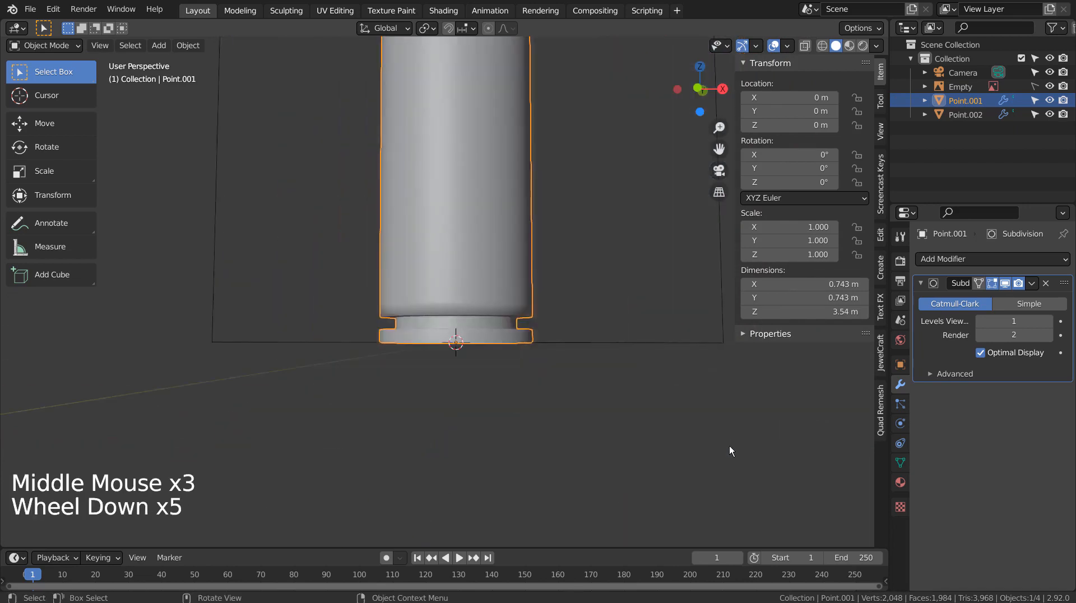
middle_click_drag(644, 314, 650, 530, "shift")
scroll(629, 466, "down", 4)
left_click(609, 445)
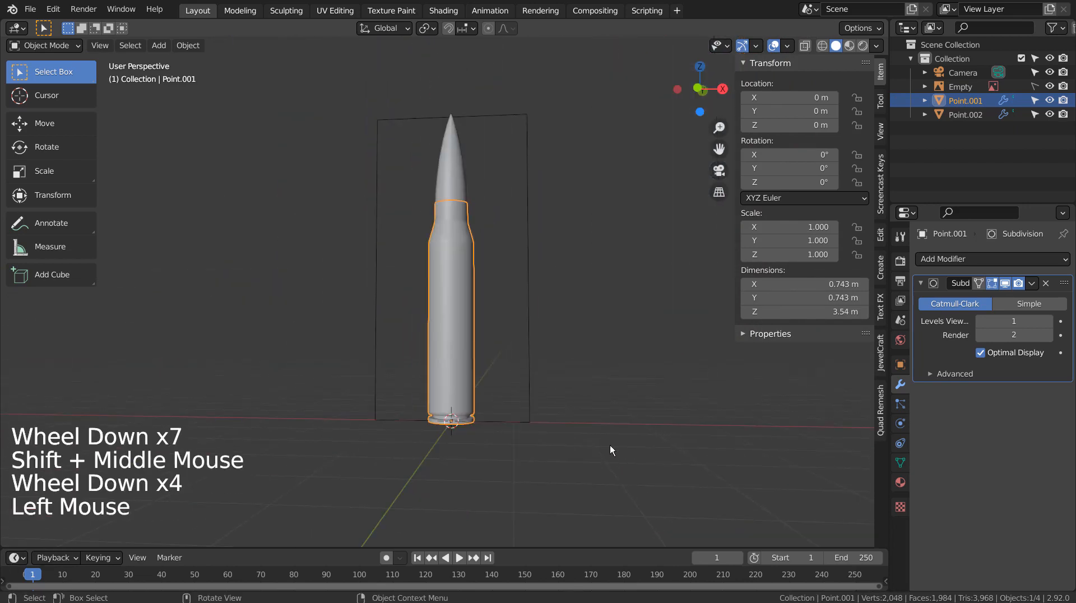
scroll(609, 445, "down", 1)
middle_click_drag(609, 445, 610, 324)
key("KP_1")
scroll(563, 344, "up", 6)
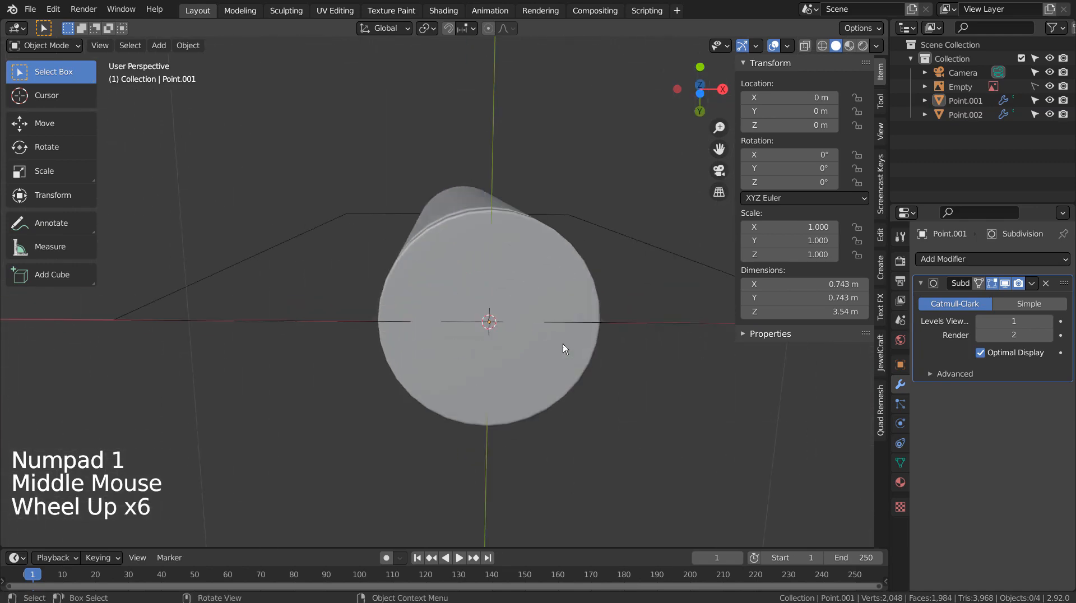
left_click(533, 314)
key("Tab")
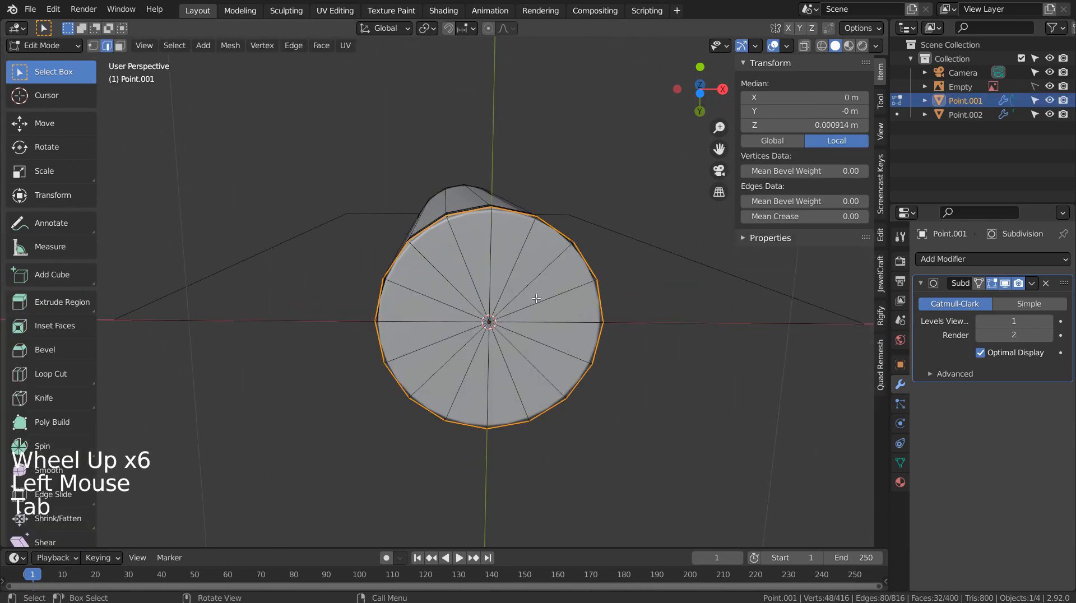
Try an inset on the end-cap faces, then undo it.
middle_click_drag(533, 313, 528, 321)
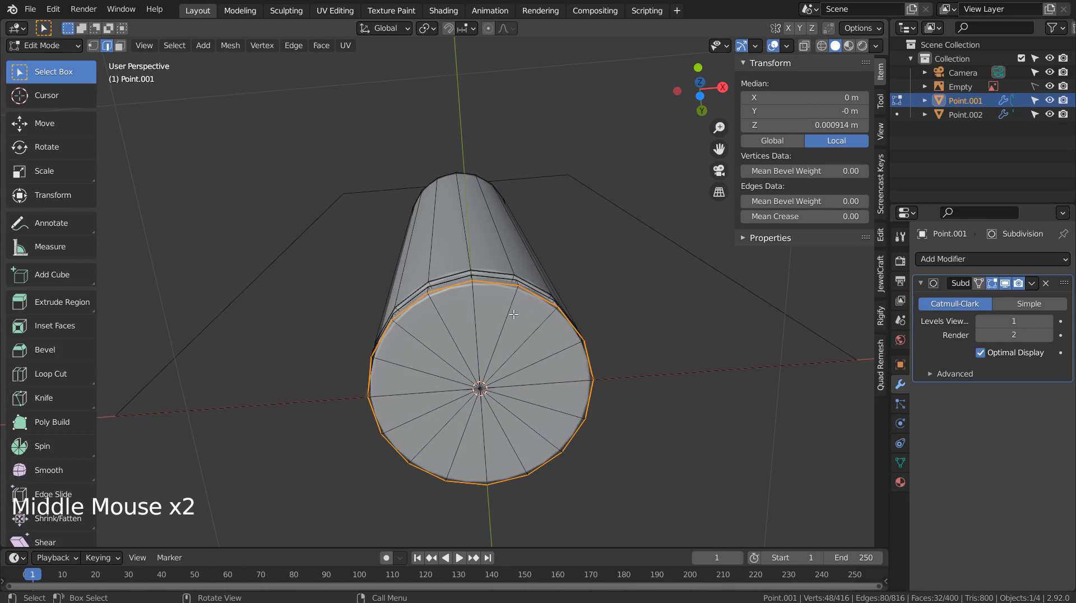
key("i")
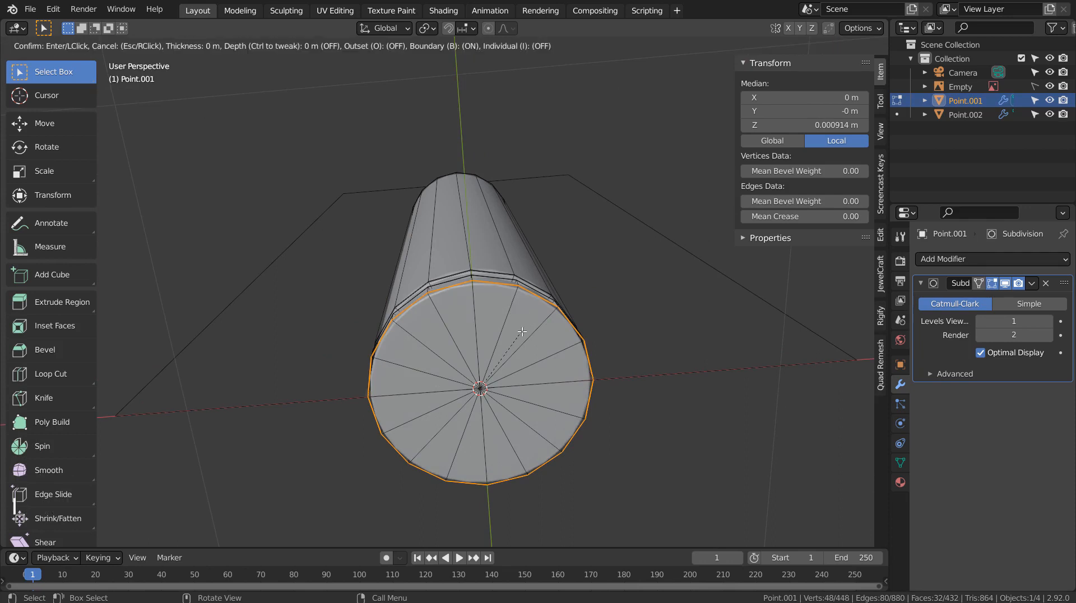
left_click(537, 316)
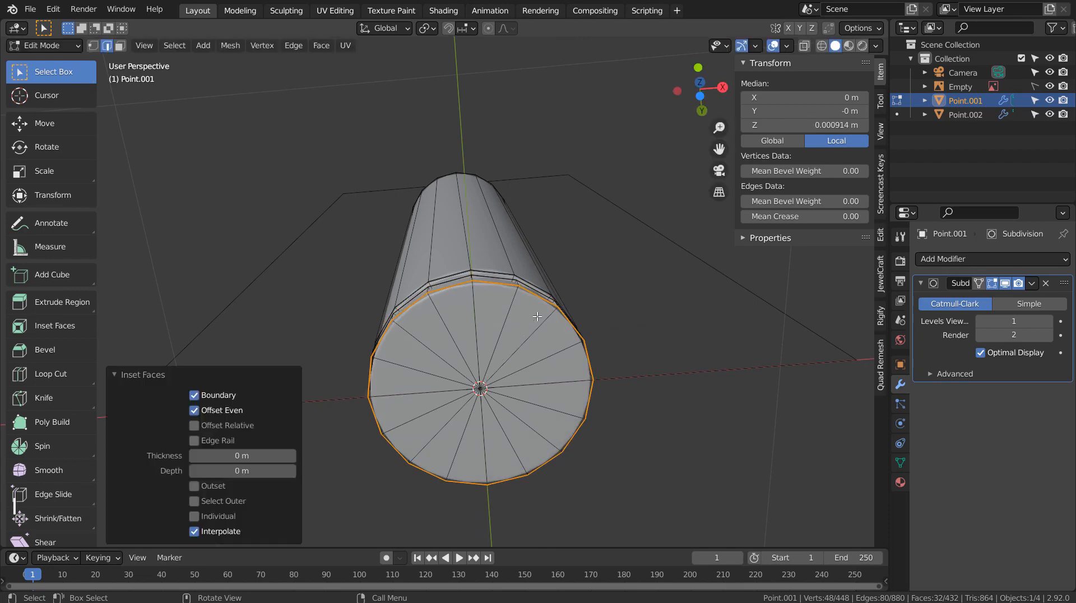
key("ctrl+z")
Circle-select the base end-cap faces and delete them, leaving the bottom open.
middle_click_drag(517, 371, 603, 377)
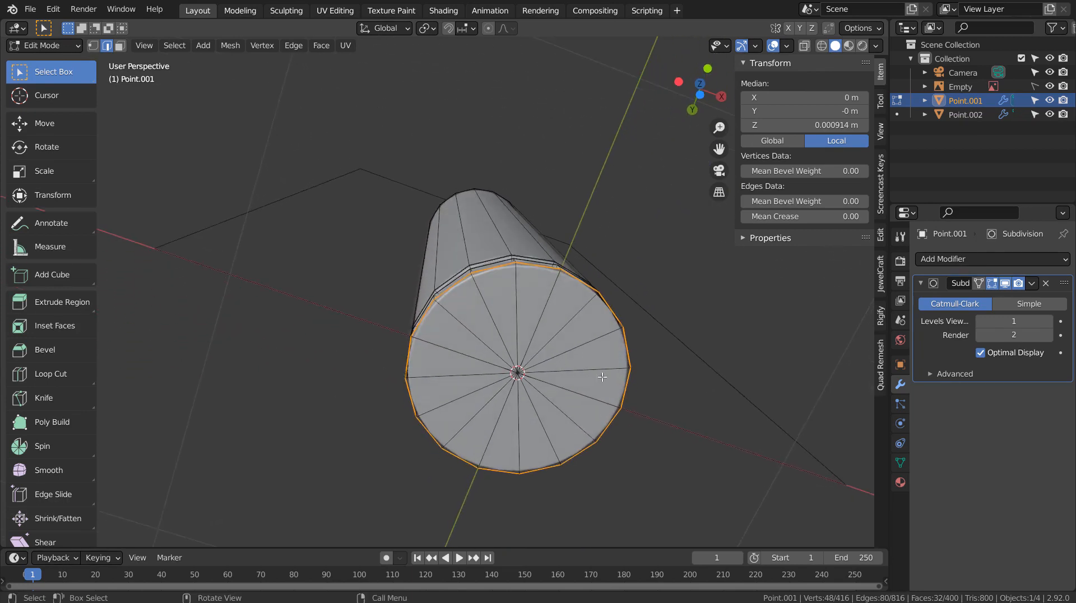
left_click(699, 383)
key("c")
left_click(515, 374)
right_click(549, 377)
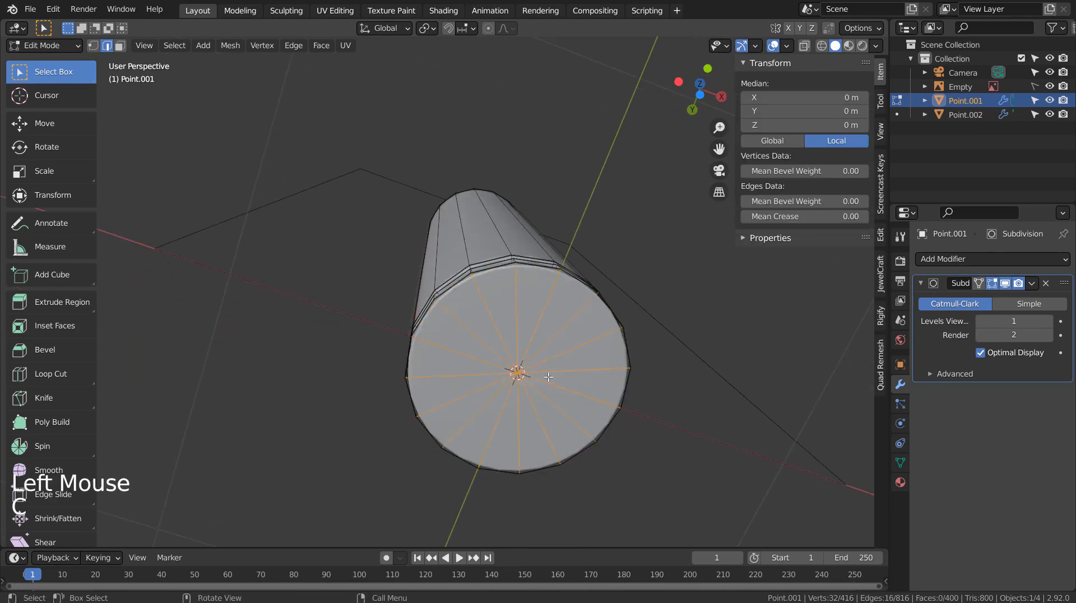
key("3")
key("c")
left_click(541, 377)
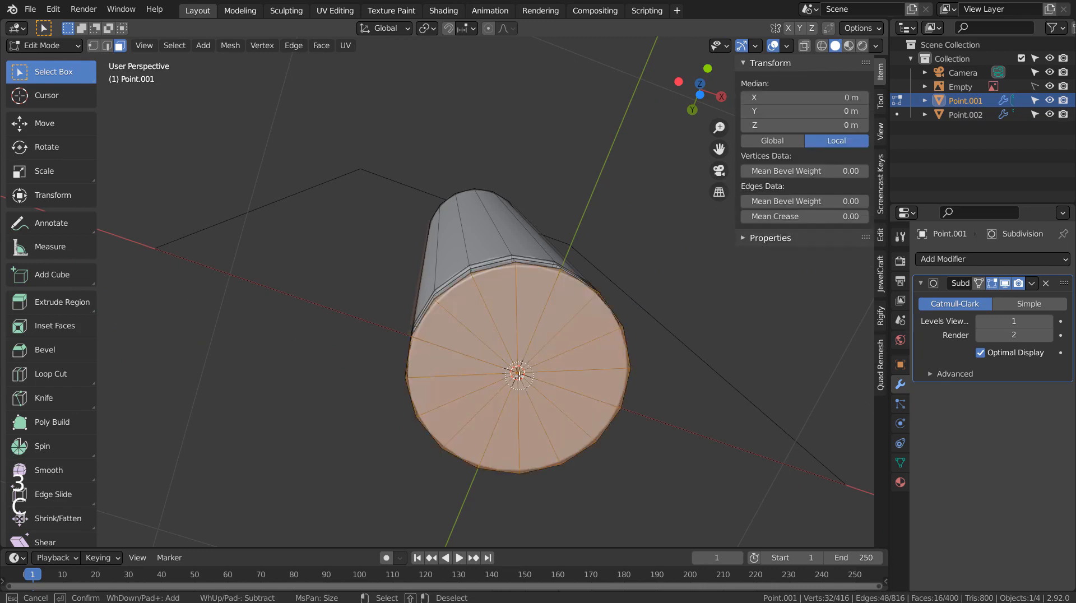
right_click(524, 376)
middle_click_drag(676, 389, 663, 403)
key("x")
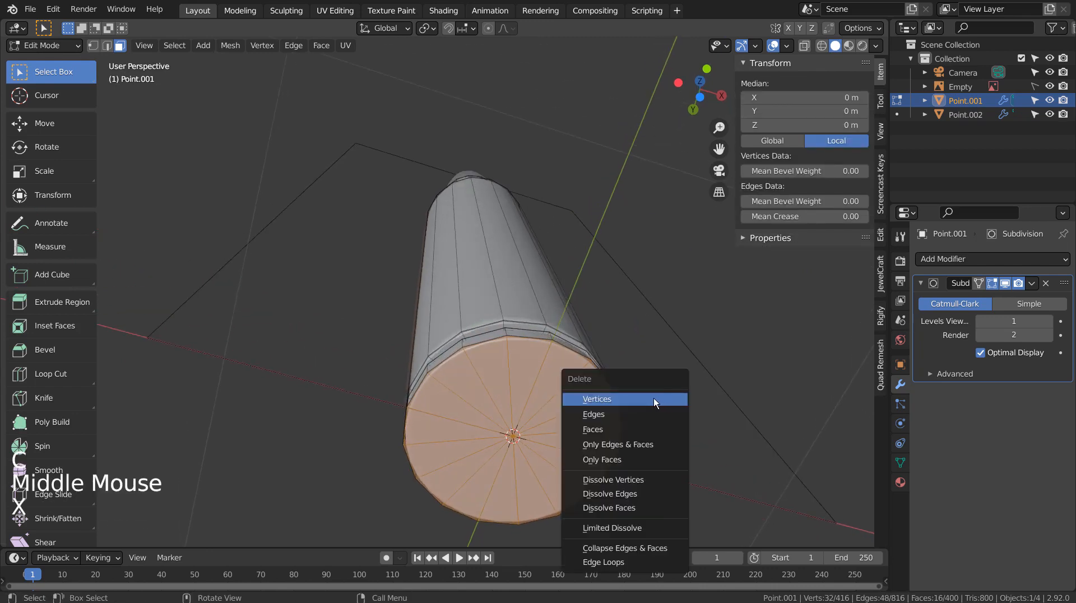
left_click(638, 428)
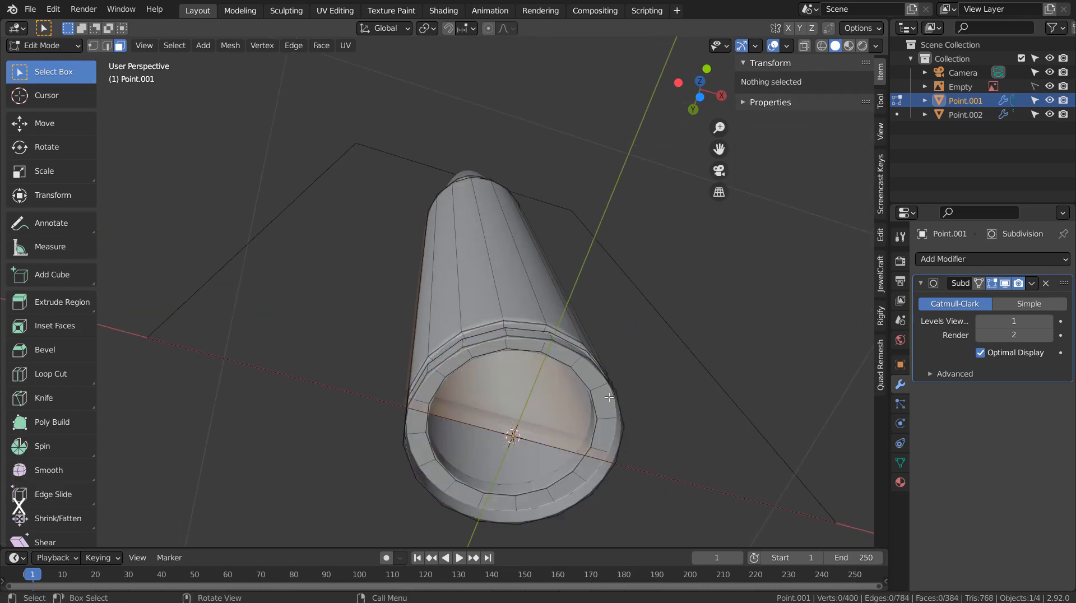
Select the open base edge loop, then extrude it and scale it inward to 0.540.
mouse_move(580, 405)
middle_mouse_down()
mouse_move(510, 472)
mouse_move(521, 450)
mouse_move(574, 413)
mouse_move(573, 398)
middle_mouse_up()
scroll(567, 428, "down", 3)
scroll(557, 407, "up", 1)
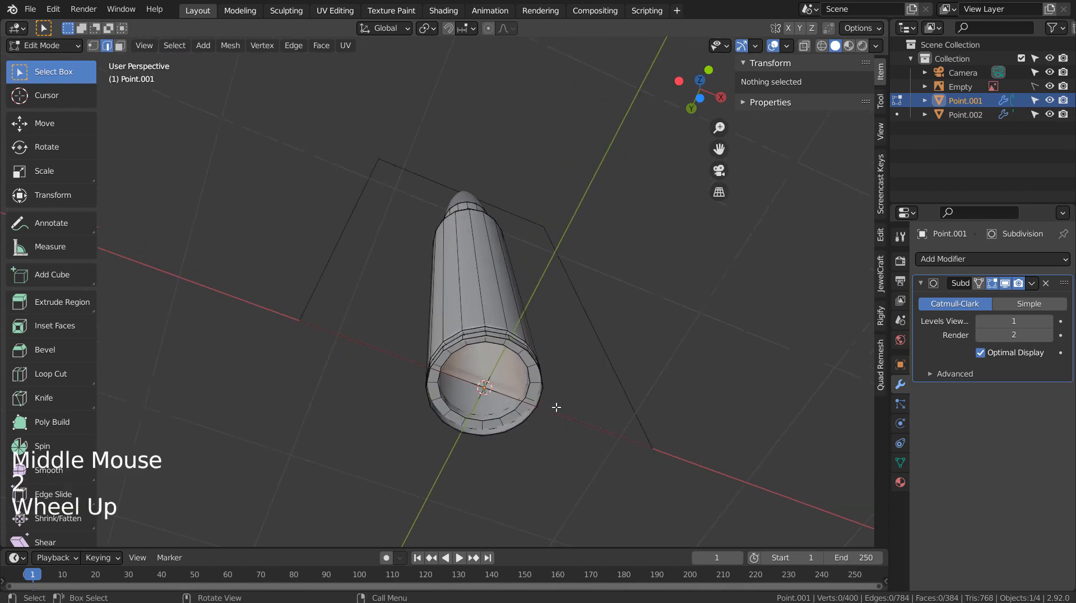
left_click(477, 338, "alt")
middle_click_drag(570, 355, 569, 365)
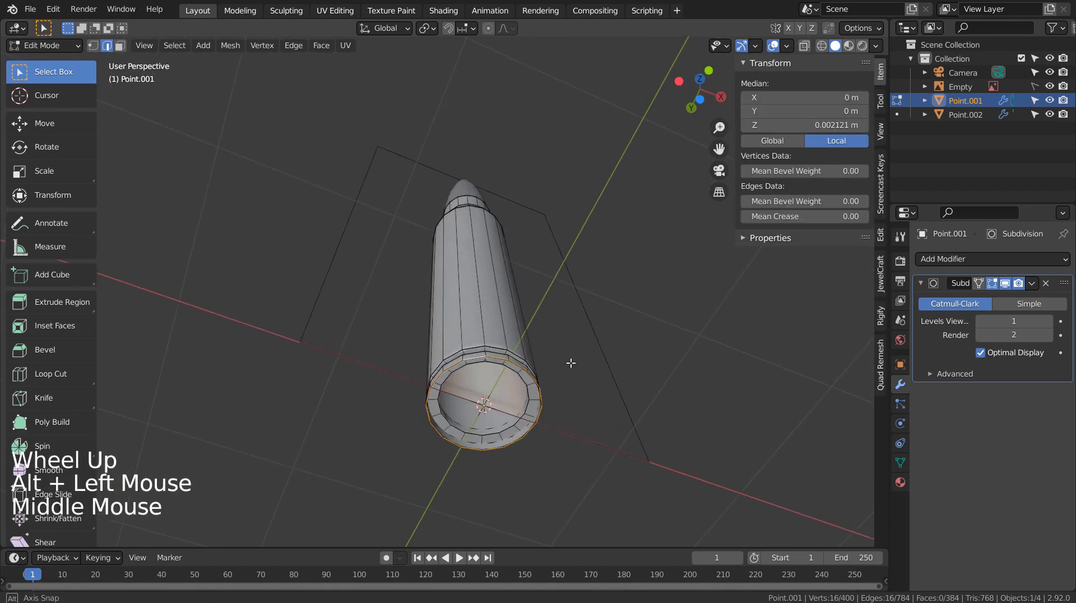
middle_click(570, 365)
key("i")
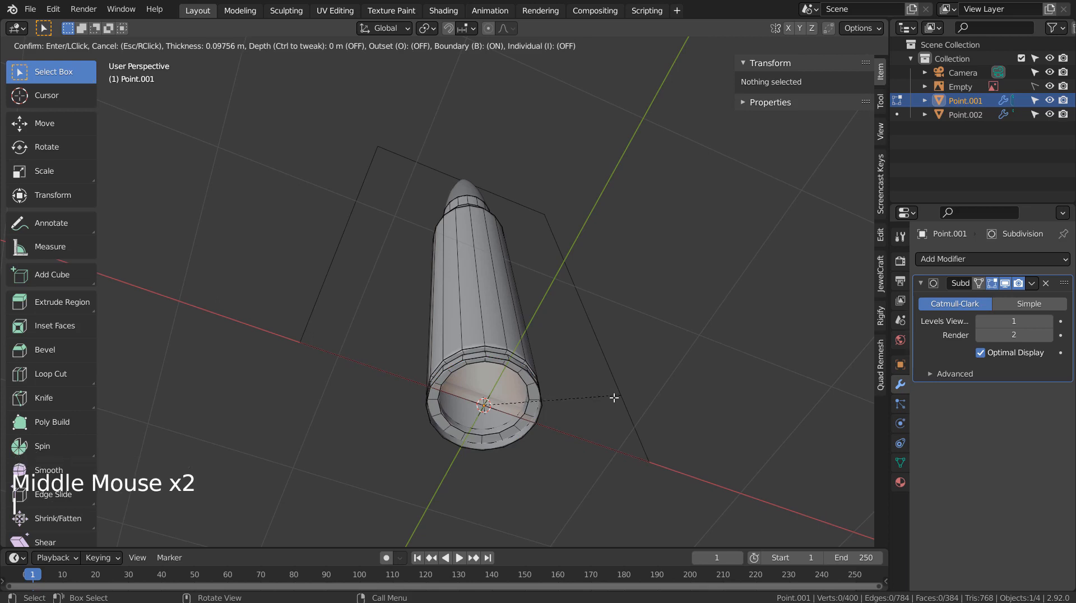
left_click(612, 396)
key("ctrl+z")
key("e")
key("s")
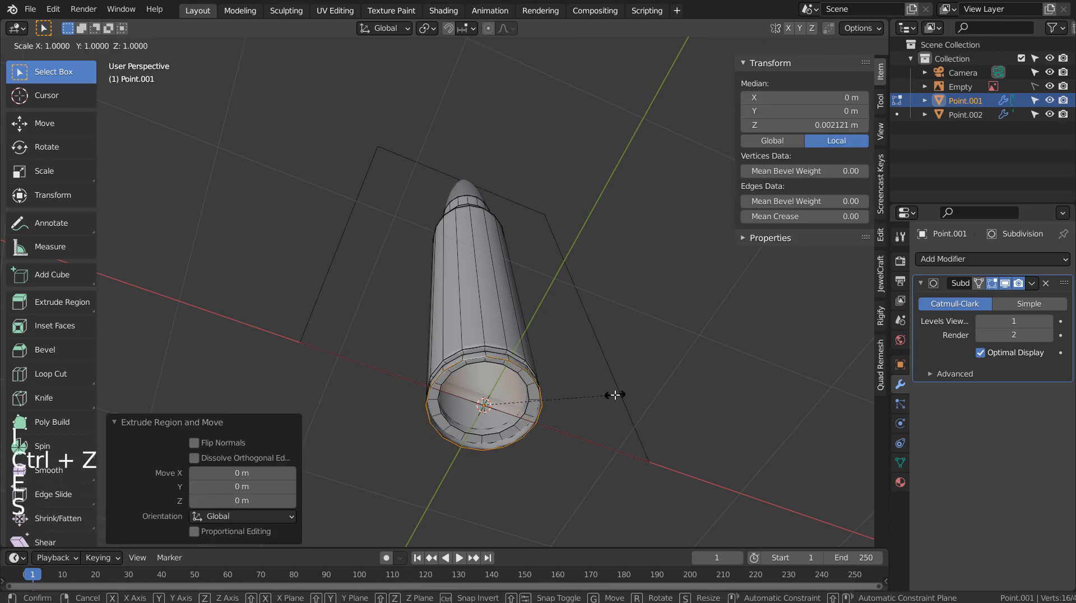
left_click(555, 407)
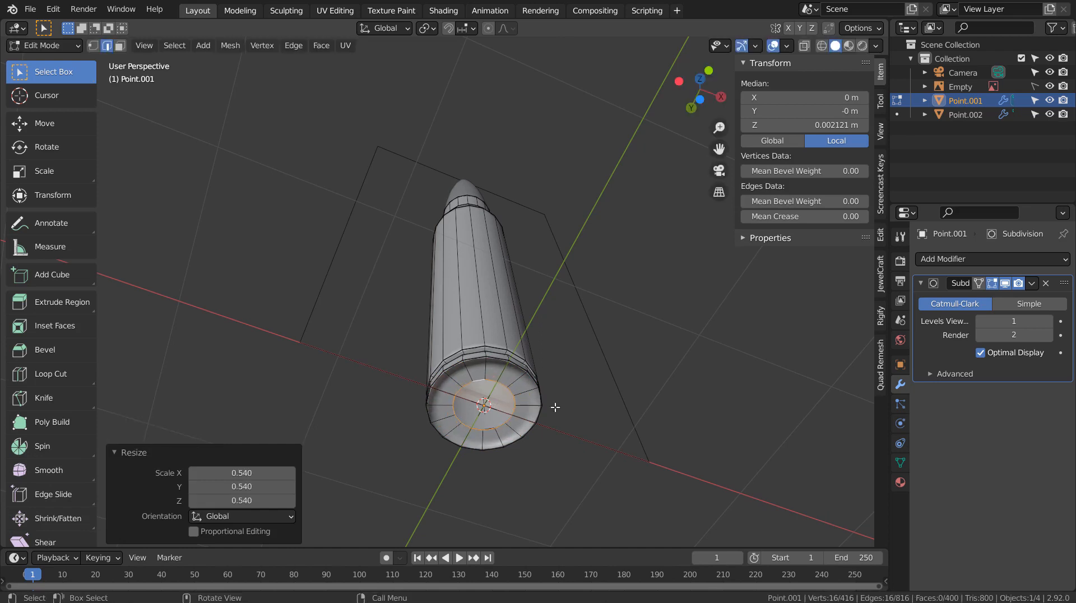
Extrude the inner loop again in place and scale it to 0.927.
key("e")
left_click(627, 391)
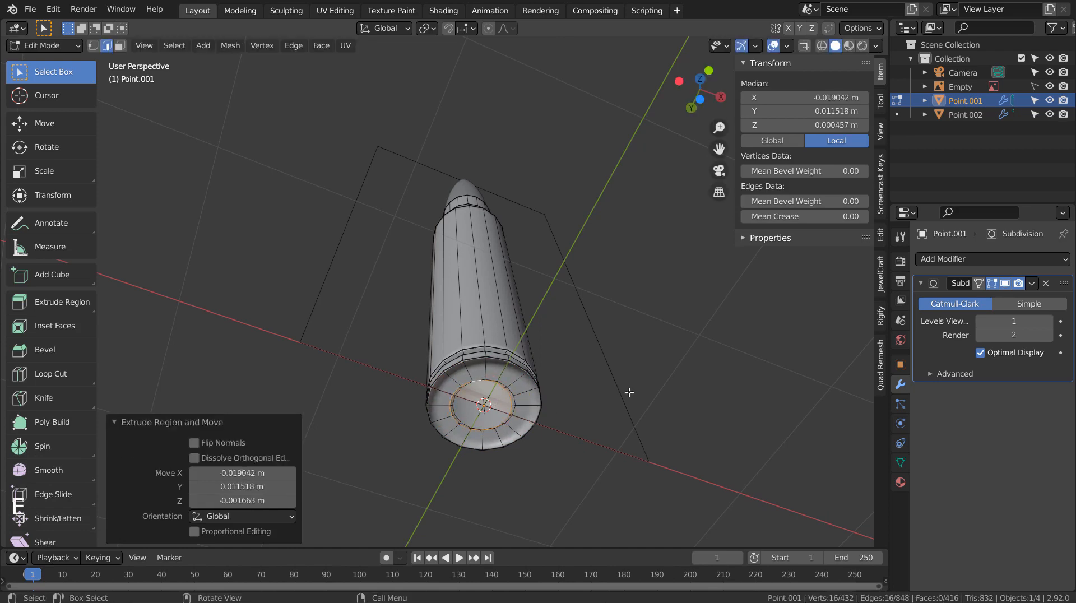
key("ctrl+z")
key("e")
left_click(633, 393)
key("s")
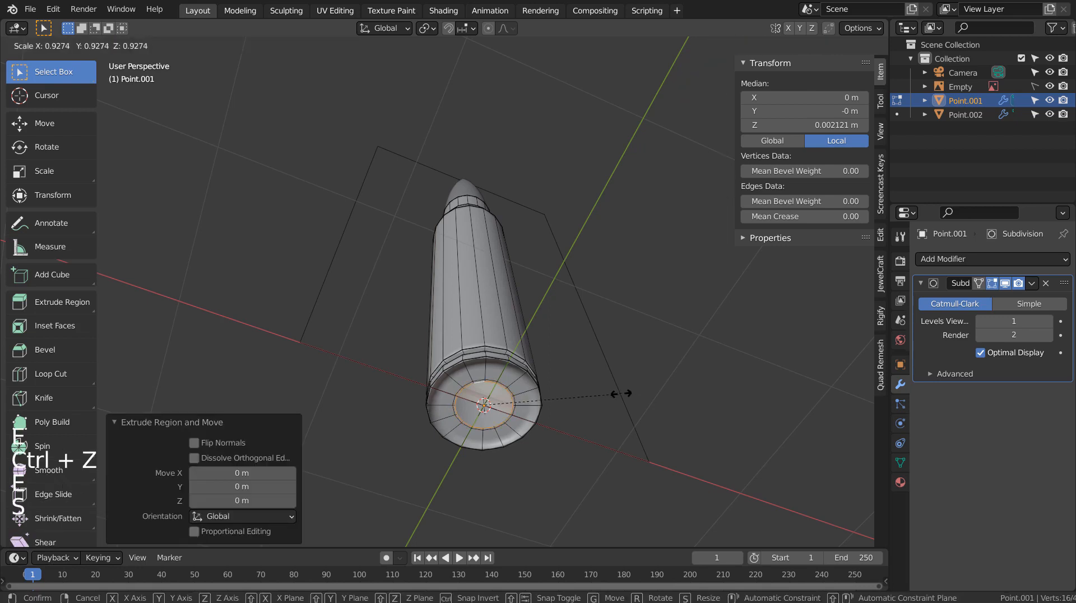
left_click(624, 394)
Extrude the center loop 0.0123 m along Z, then extrude it again and scale it to 0.940.
middle_click_drag(641, 394, 610, 453)
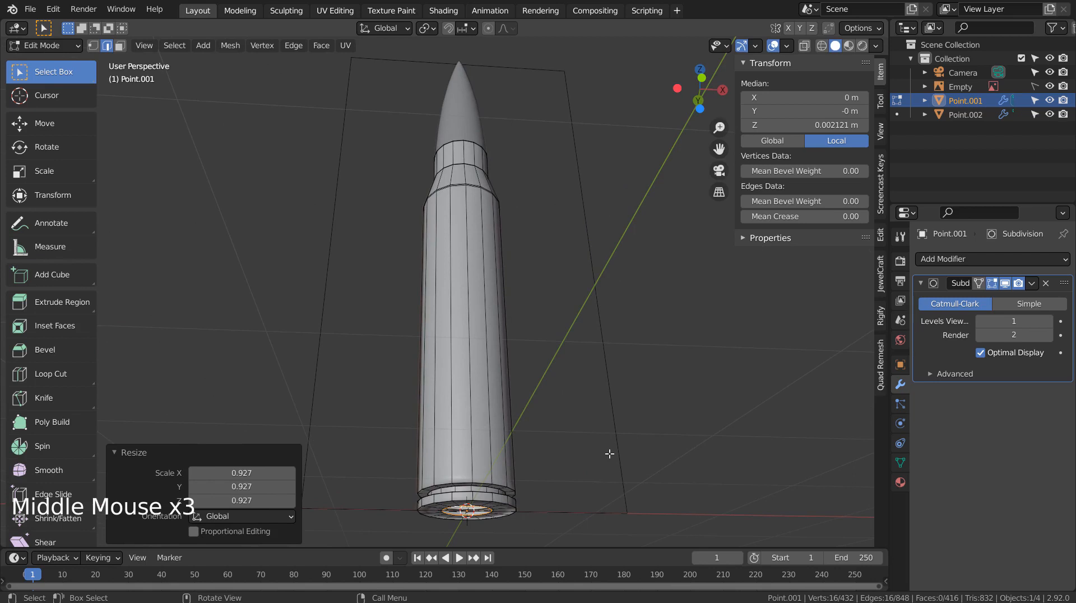
key("e")
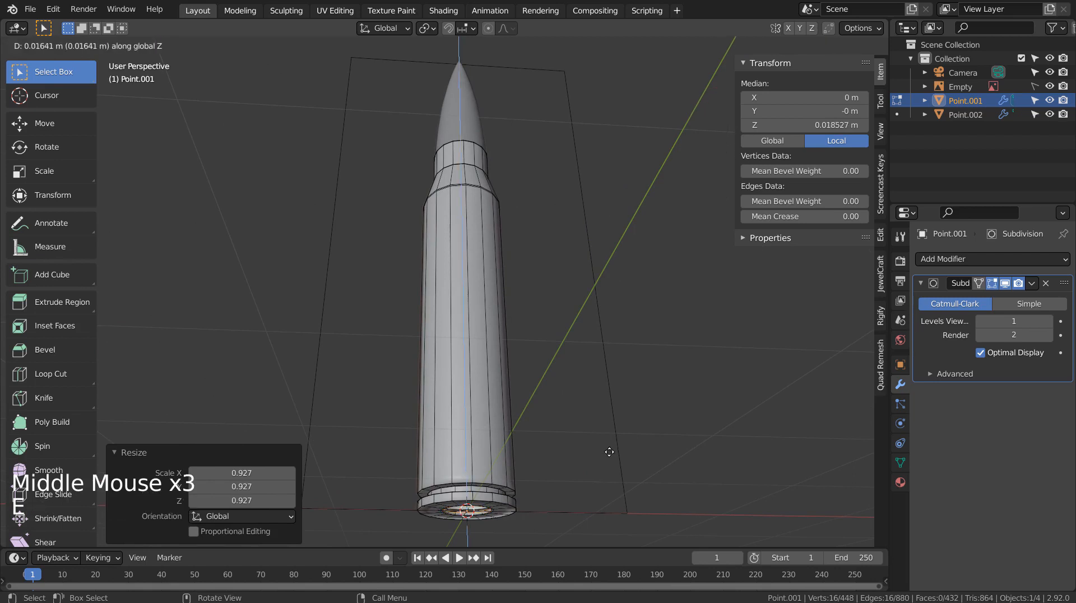
left_click(609, 451)
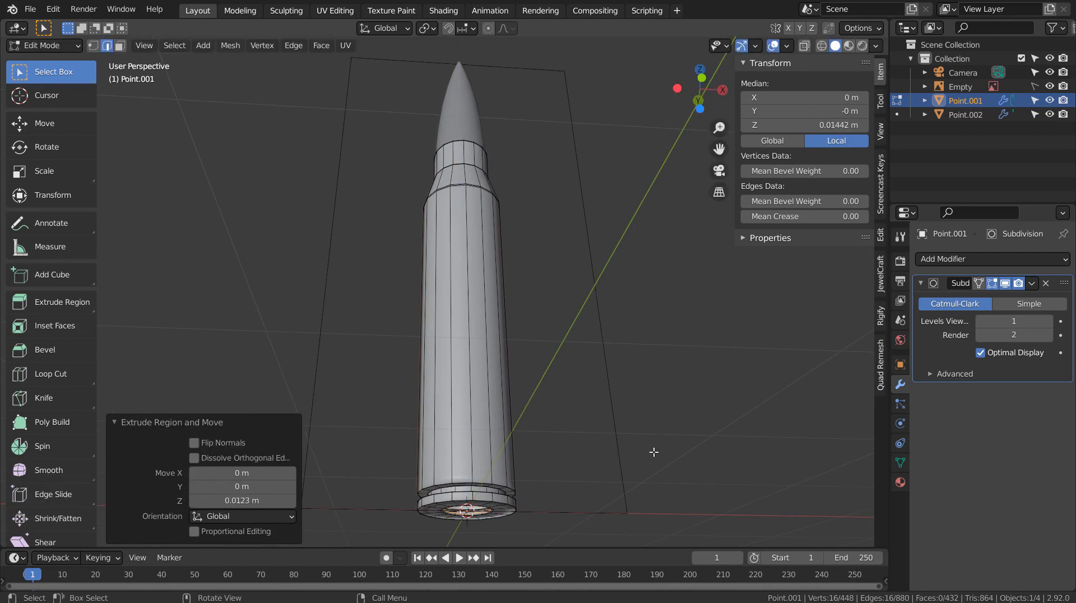
key("e")
left_click(653, 451)
key("s")
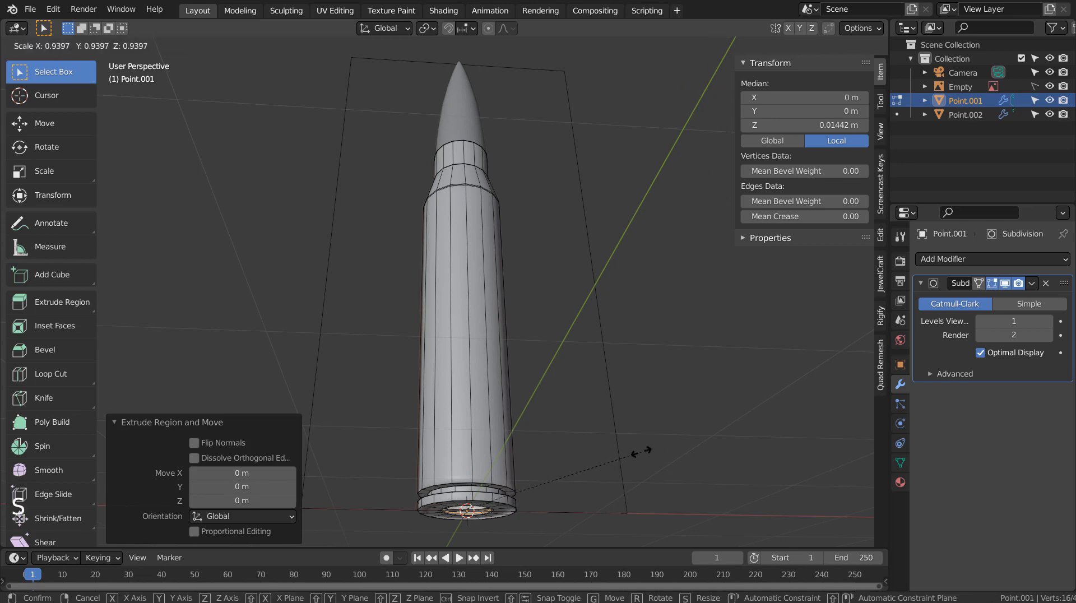
left_click(642, 451)
Push the loop down into the base, scale it to 0.553 and close it with a face.
middle_click_drag(642, 451, 656, 422)
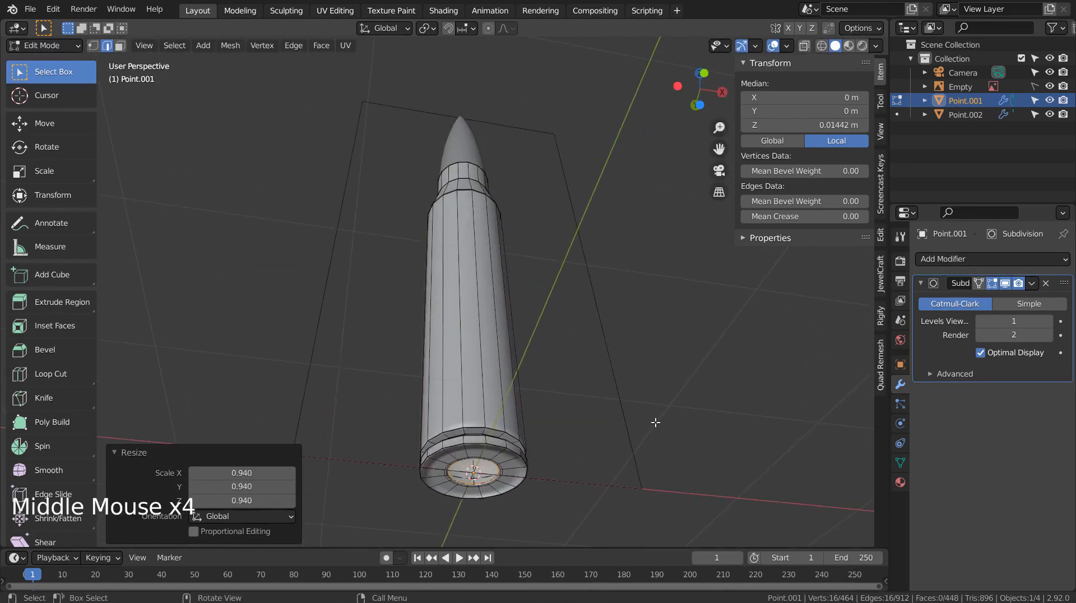
key("e")
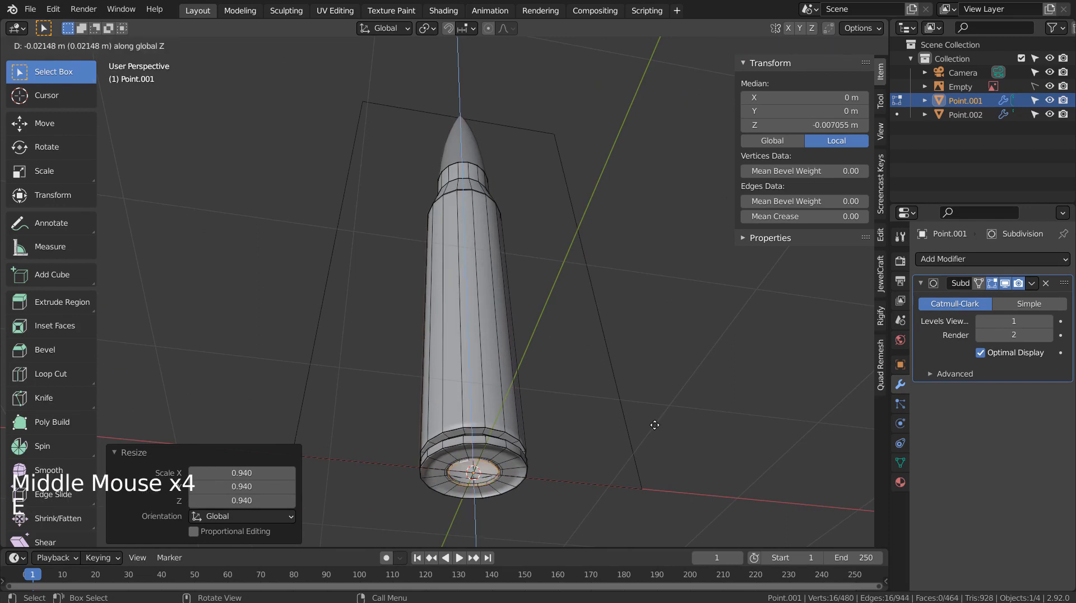
left_click(654, 425)
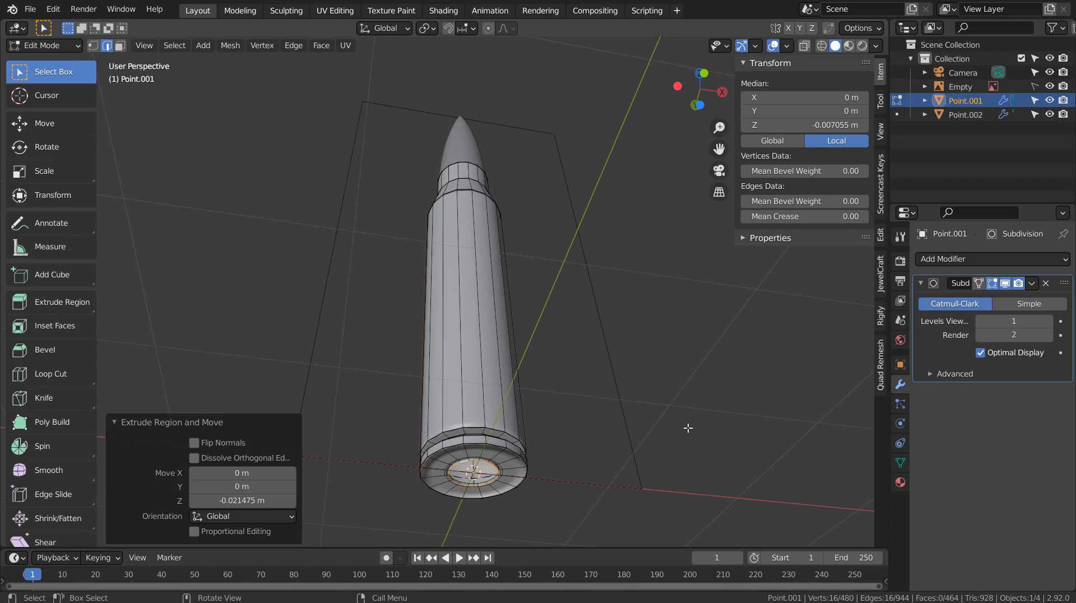
key("s")
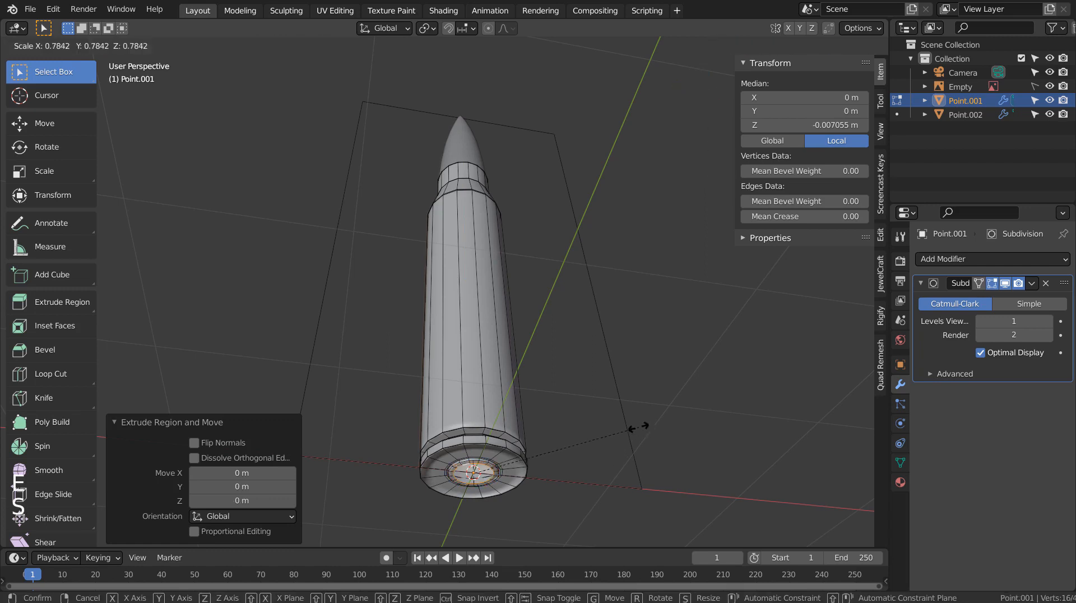
left_click(586, 428)
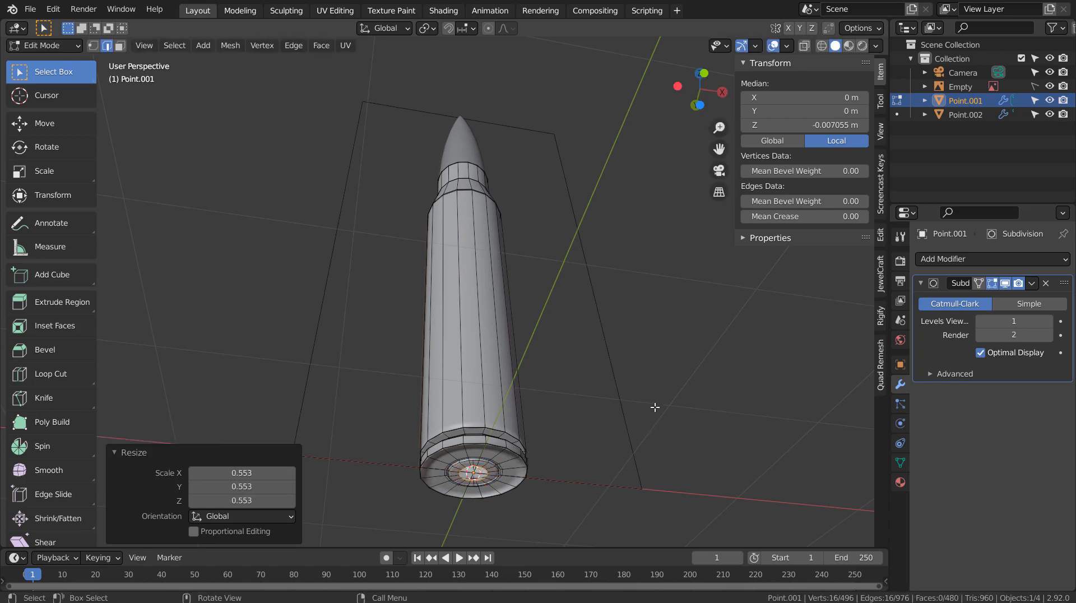
key("f")
key("Tab")
Bring the cartridge base into view and re-enter Edit Mode.
middle_click_drag(654, 407, 522, 468, "shift")
scroll(569, 288, "up", 3)
key("Tab")
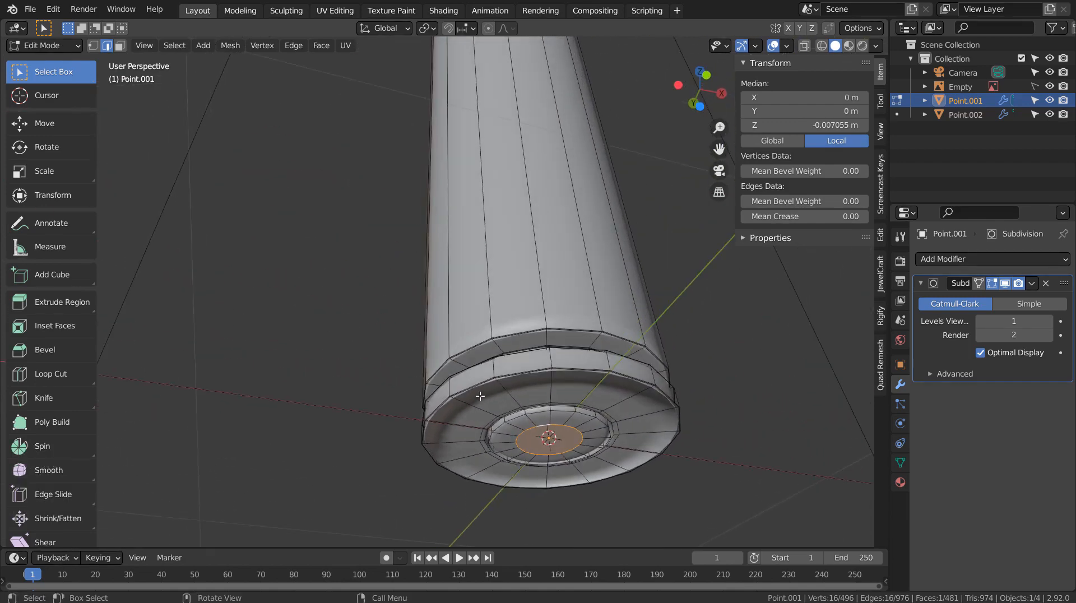
Add a loop cut along the base ring, slide it toward the rim, and return to Object Mode.
scroll(480, 395, "up", 2)
middle_click_drag(481, 396, 528, 405, "shift")
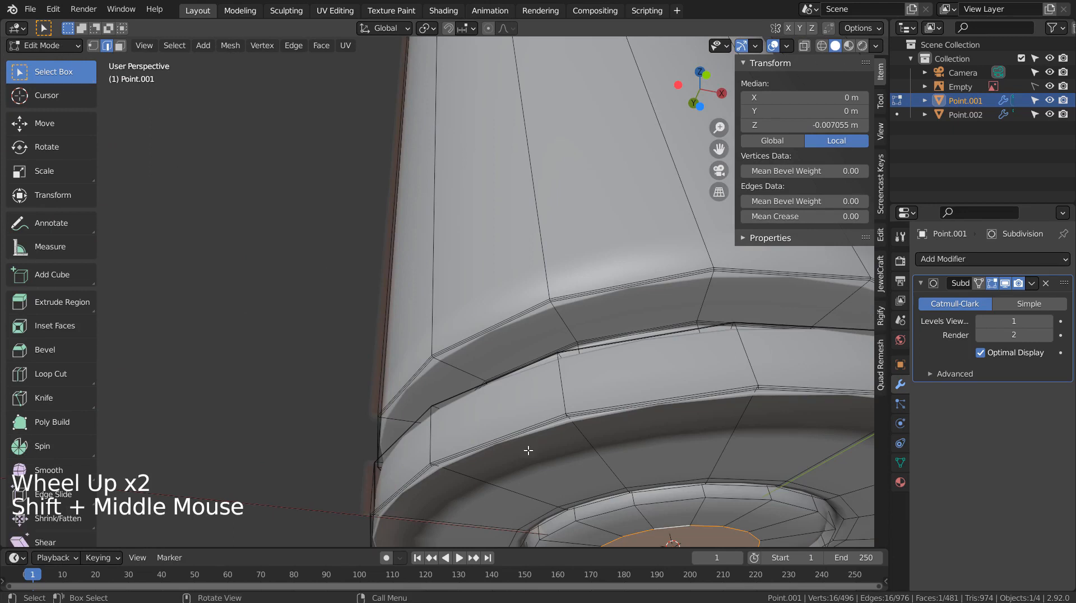
middle_click_drag(528, 450, 529, 446)
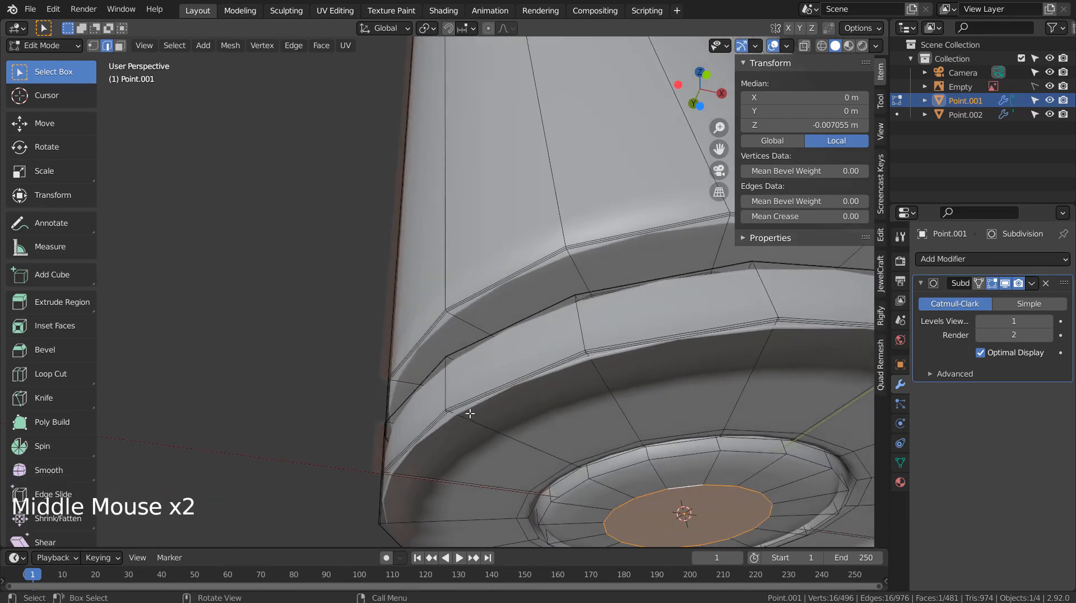
left_click(486, 421, "alt")
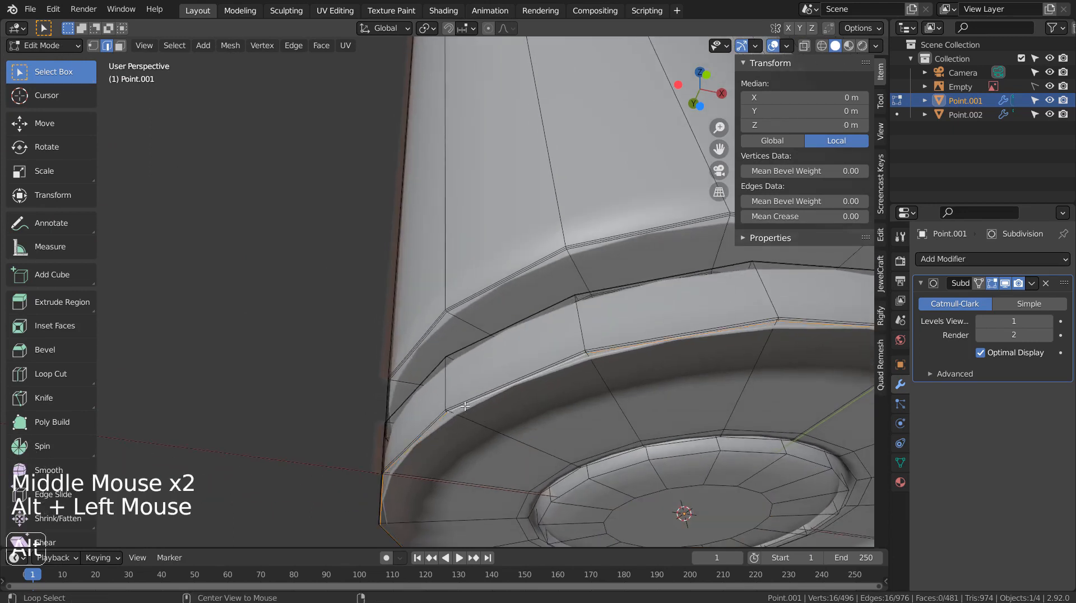
key("ctrl+r")
left_click(529, 440)
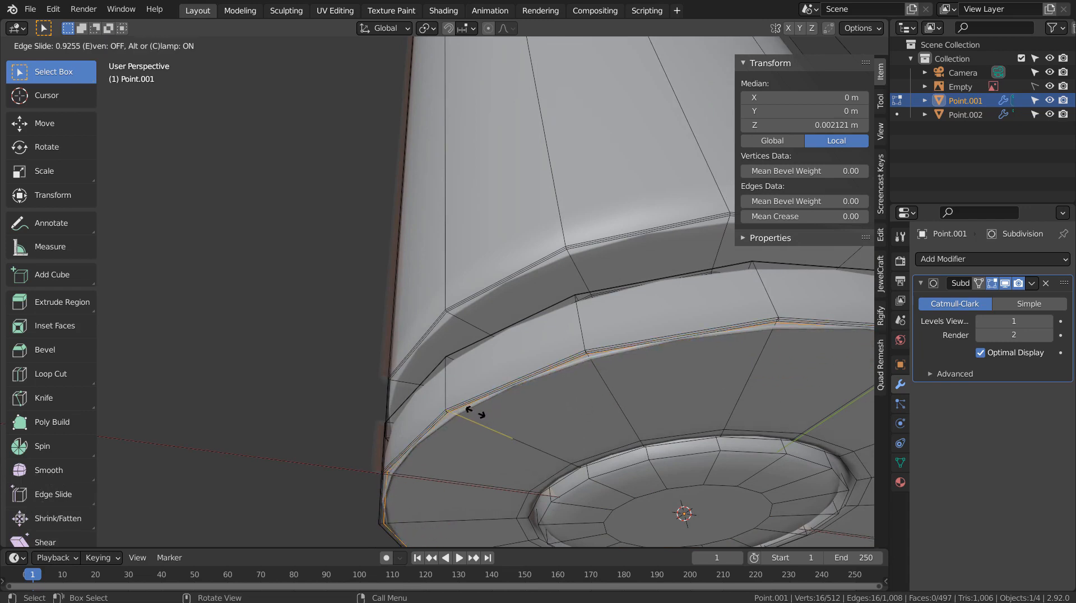
left_click(475, 413)
key("Tab")
Set the casing's subdivision level to 3 and check the smoothed base in right side view.
key("ctrl+3")
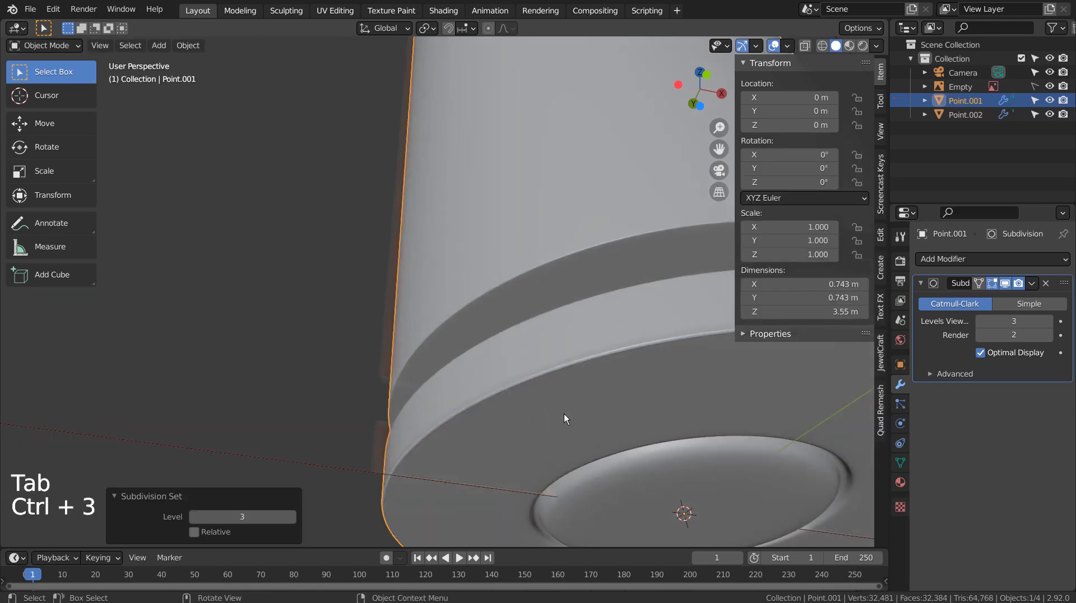
middle_click_drag(634, 422, 608, 416)
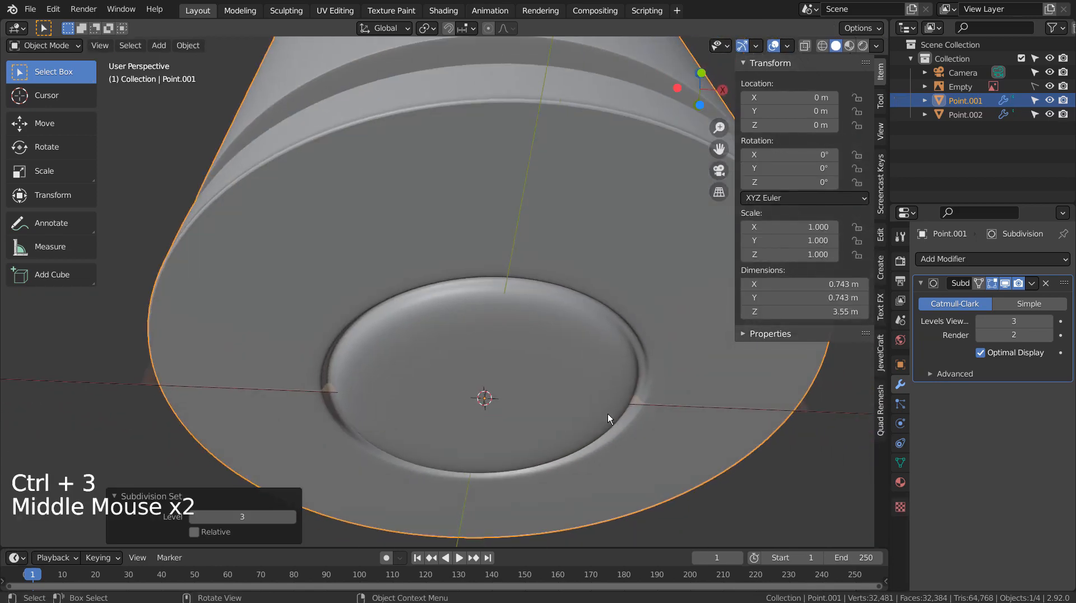
scroll(608, 413, "down", 2)
middle_click_drag(591, 369, 570, 332)
key("KP_3")
scroll(519, 381, "up", 4)
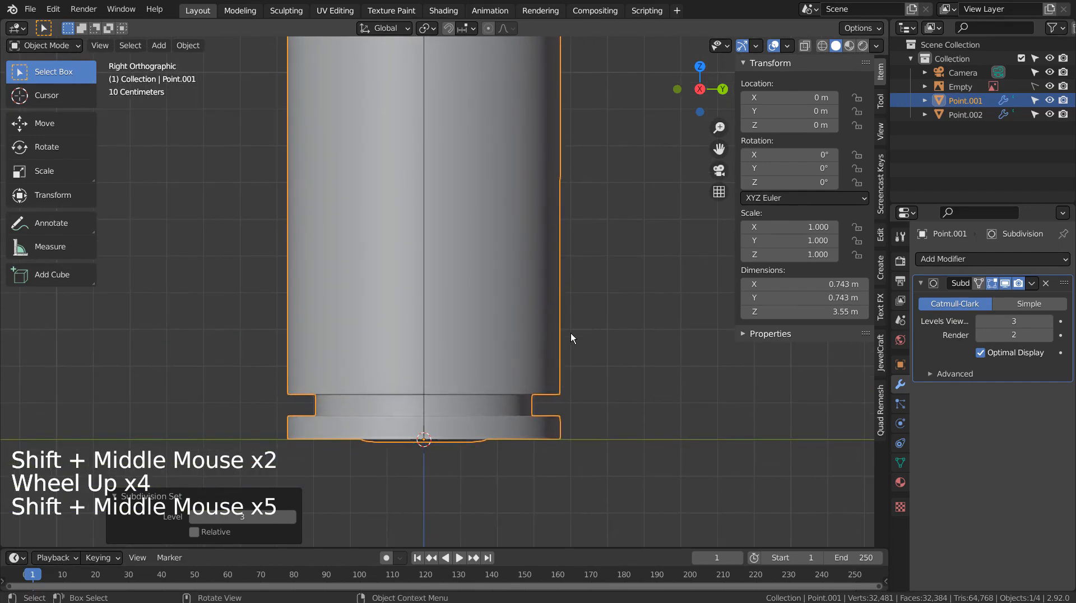
Re-enter Edit Mode in vertex select and turn the view to face the base.
key("Tab")
key("1")
middle_click_drag(618, 396, 633, 300)
middle_click_drag(682, 378, 680, 295)
Box-select the inner primer faces and move them along Z to set the recess depth.
middle_click(681, 297)
left_click(702, 334)
key("b")
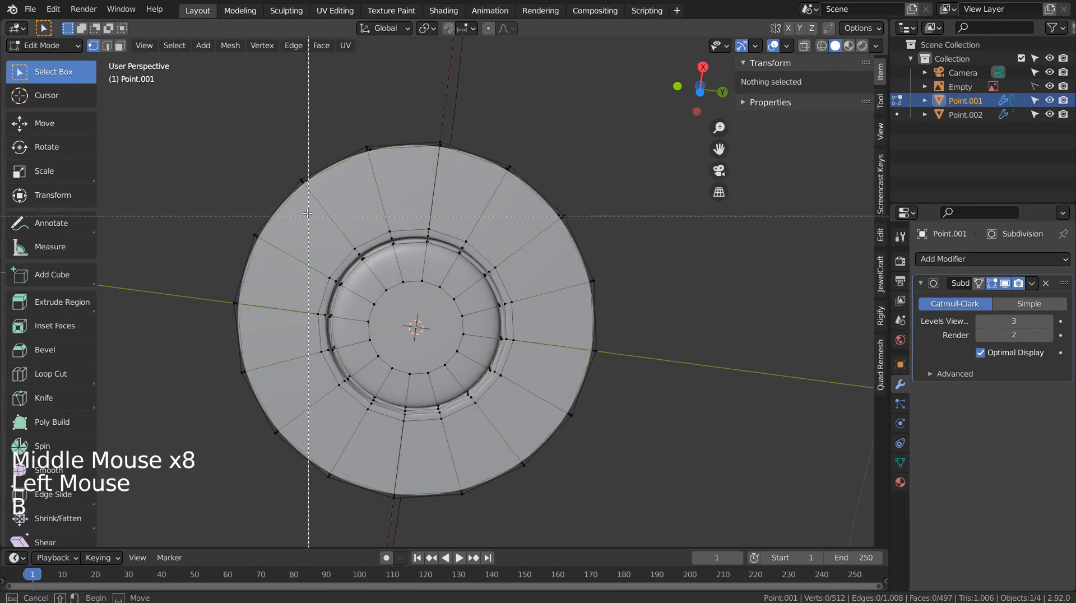
left_click_drag(521, 436, 522, 437)
key("3")
key("KP_3")
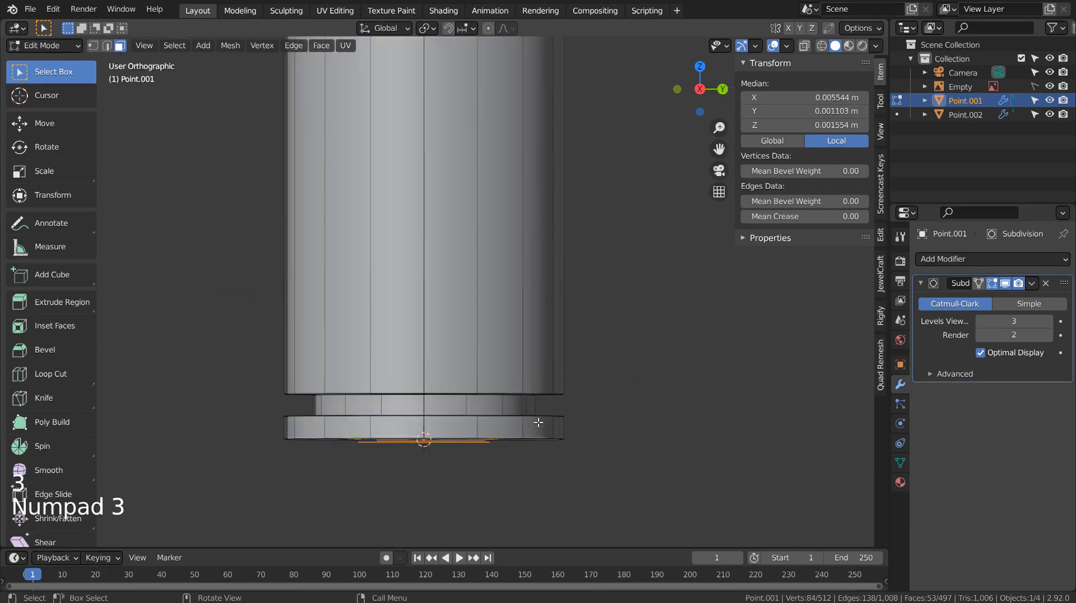
key("g")
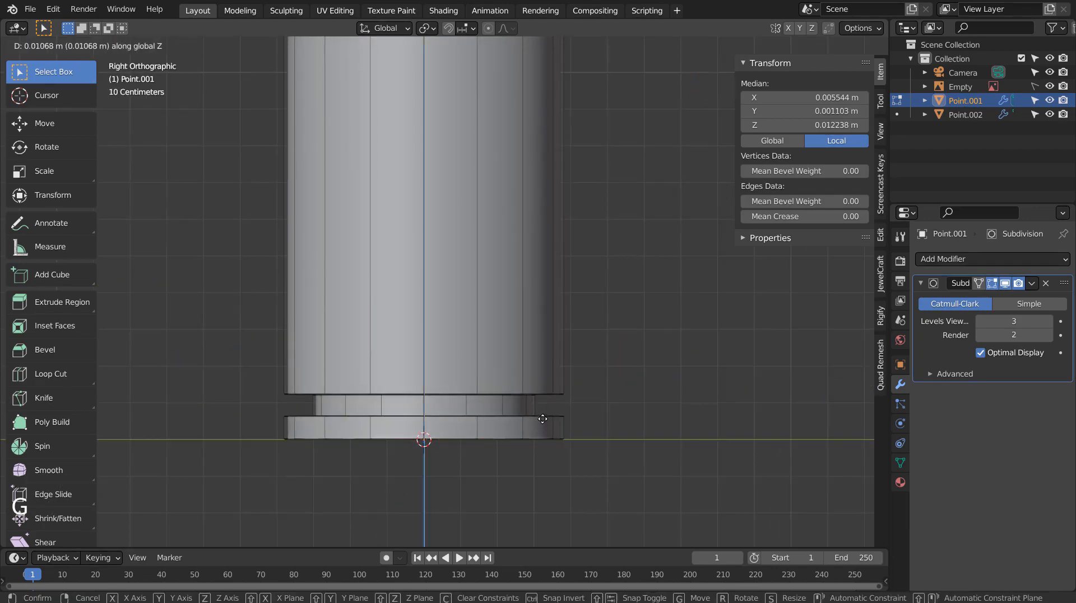
left_click(542, 419)
key("Tab")
View the whole cartridge in Object Mode and select the bullet object Point.002.
middle_click_drag(542, 419, 648, 354)
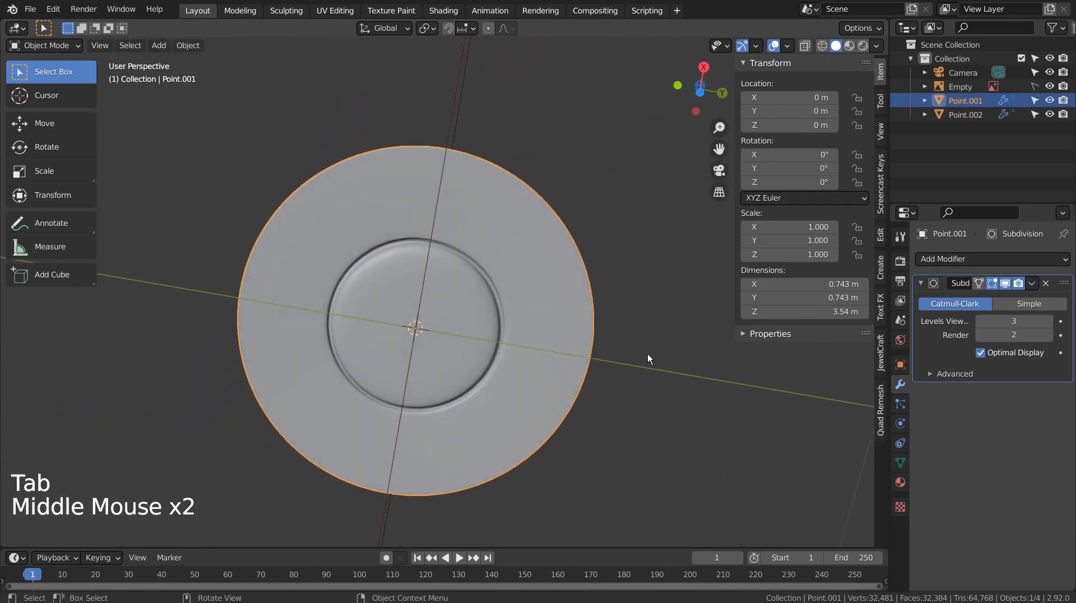
left_click(652, 419)
middle_click_drag(652, 419, 648, 391)
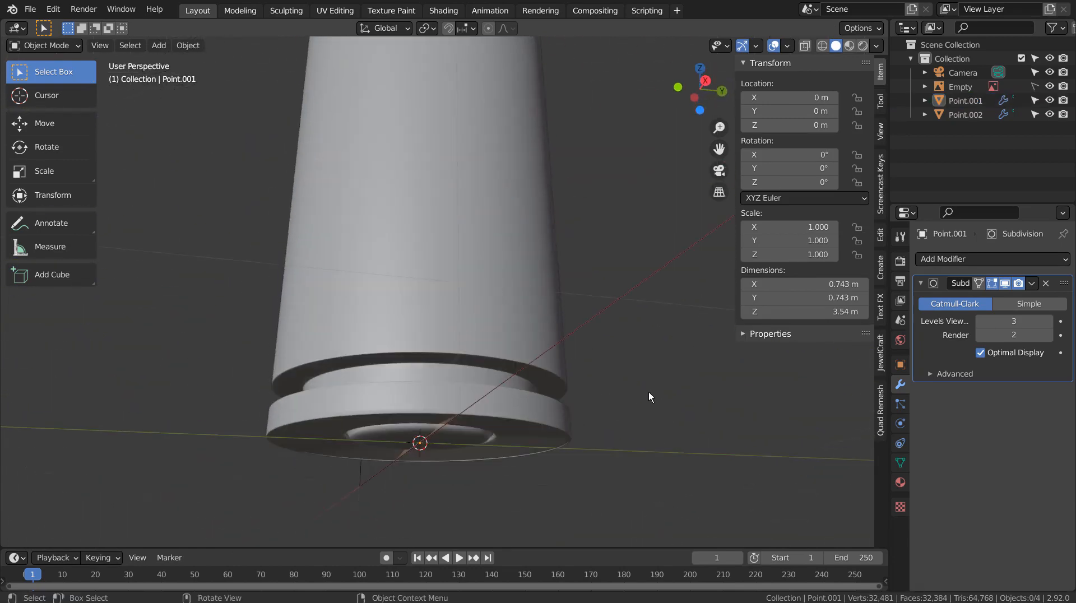
scroll(648, 392, "down", 1)
middle_click_drag(601, 341, 607, 397)
scroll(598, 365, "down", 6)
scroll(613, 333, "down", 3)
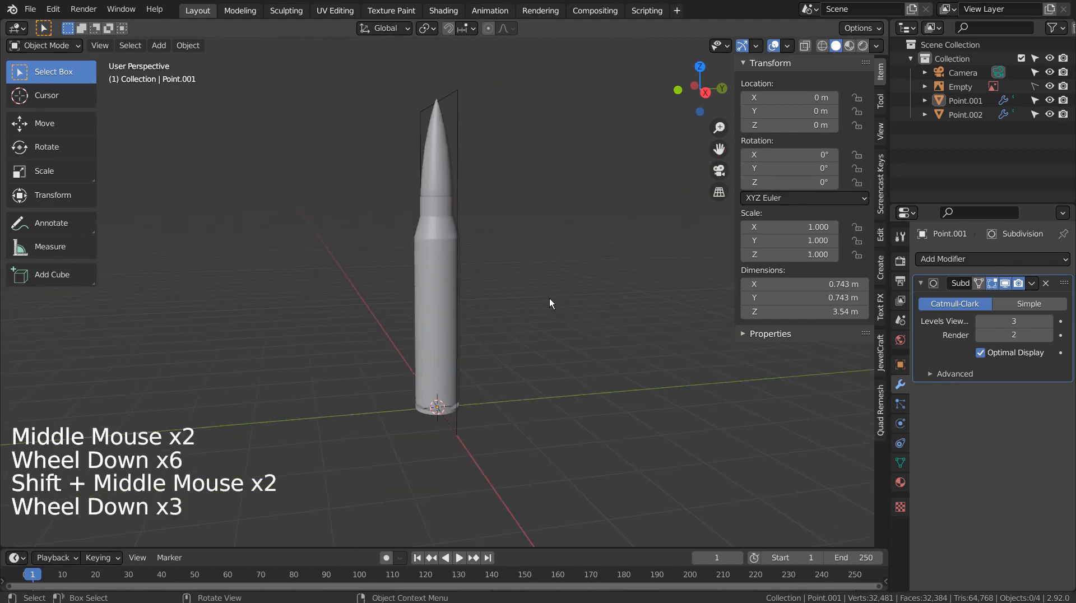
key("Tab")
key("Tab")
left_click(431, 174)
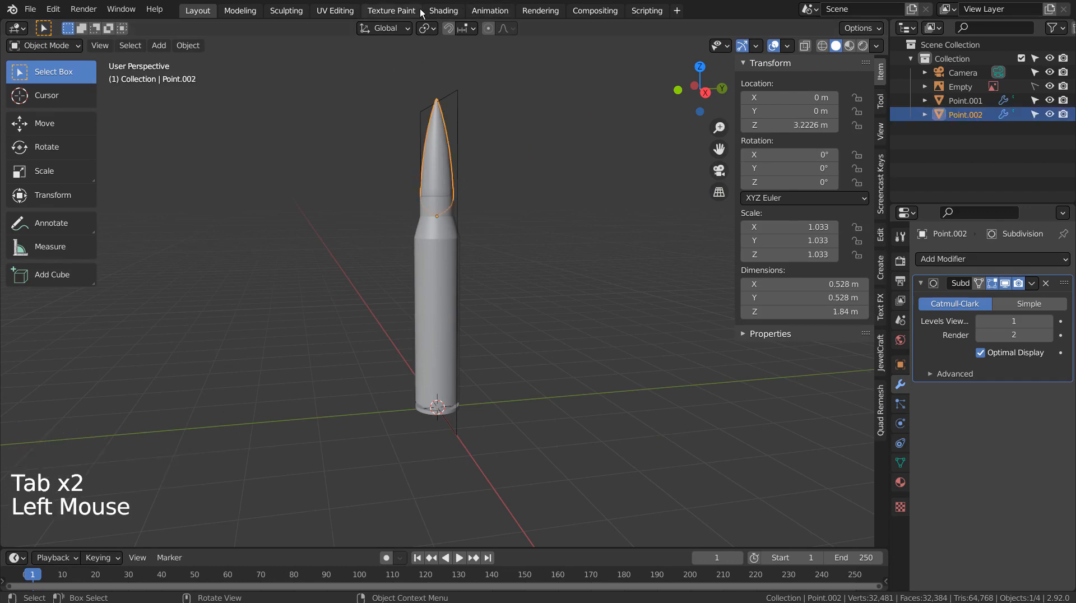
In the Shading workspace, create a new material for the bullet and start Principled texture setup.
left_click(449, 12)
left_click(544, 352)
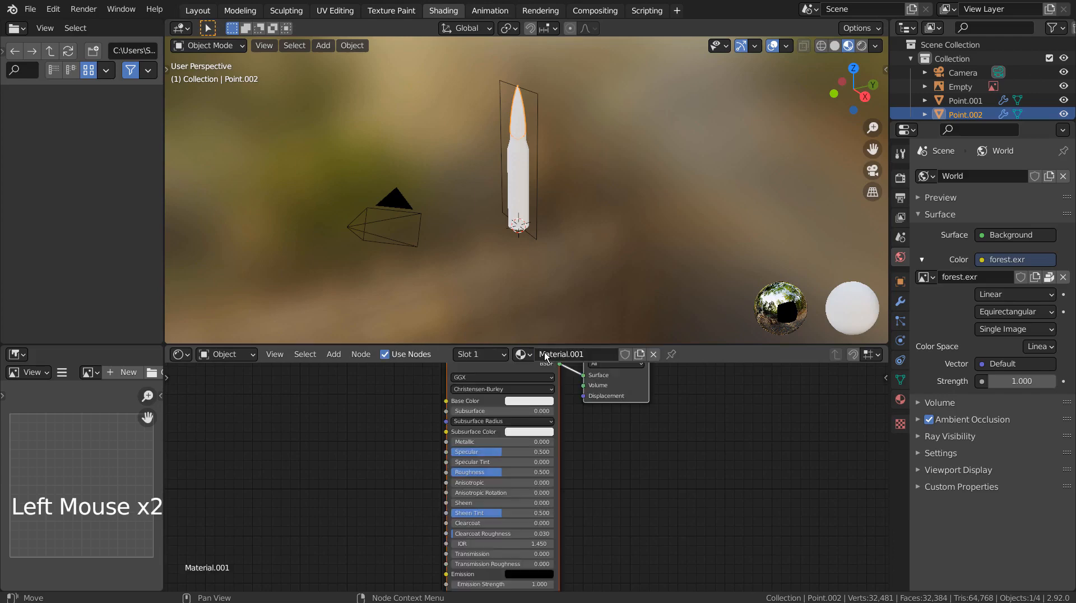
left_click(488, 401)
key("ctrl+shift+t")
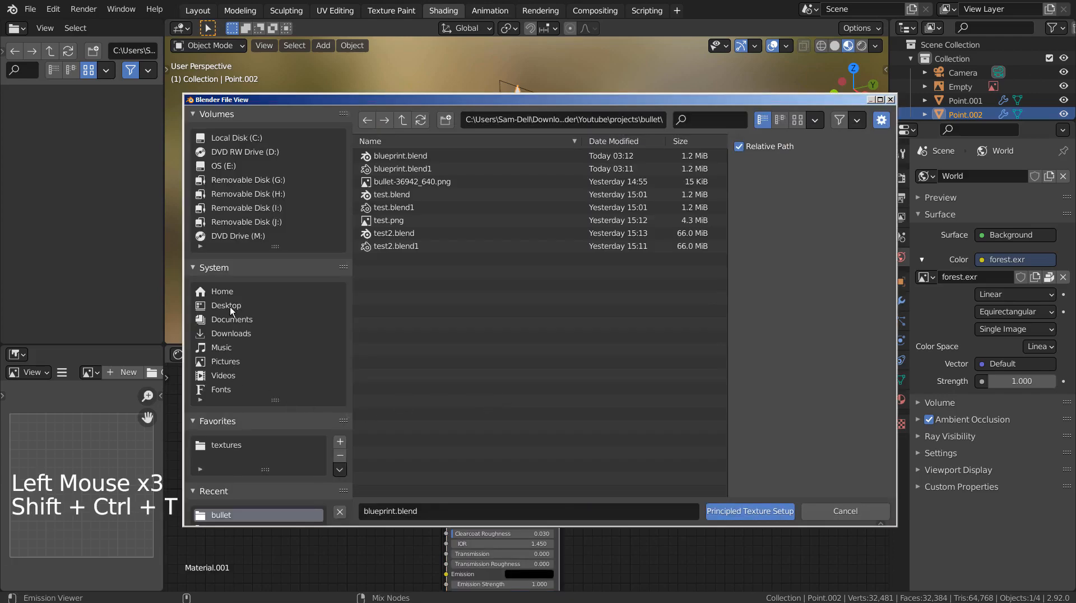
Load the five Metal035 maps from the textures folder into the bullet's Principled BSDF.
left_click(227, 447)
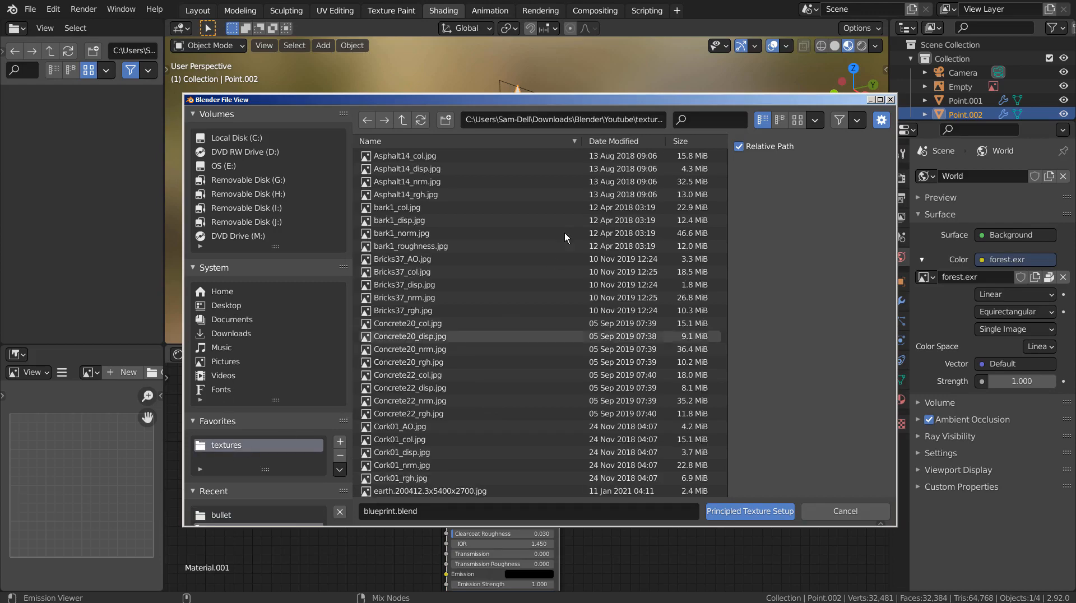
left_click(622, 142)
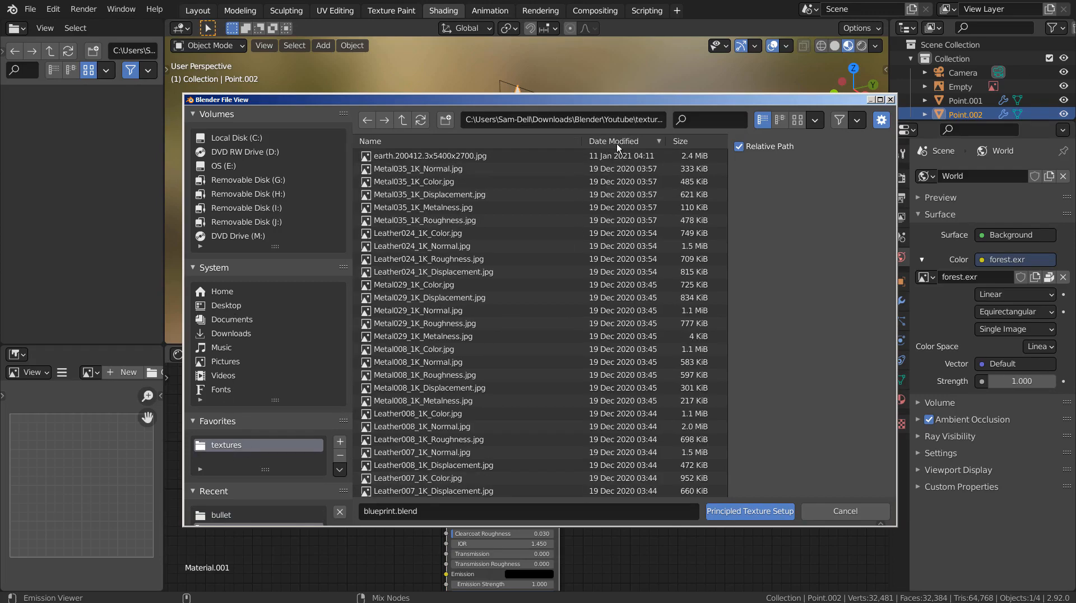
left_click(619, 144)
left_click(554, 143)
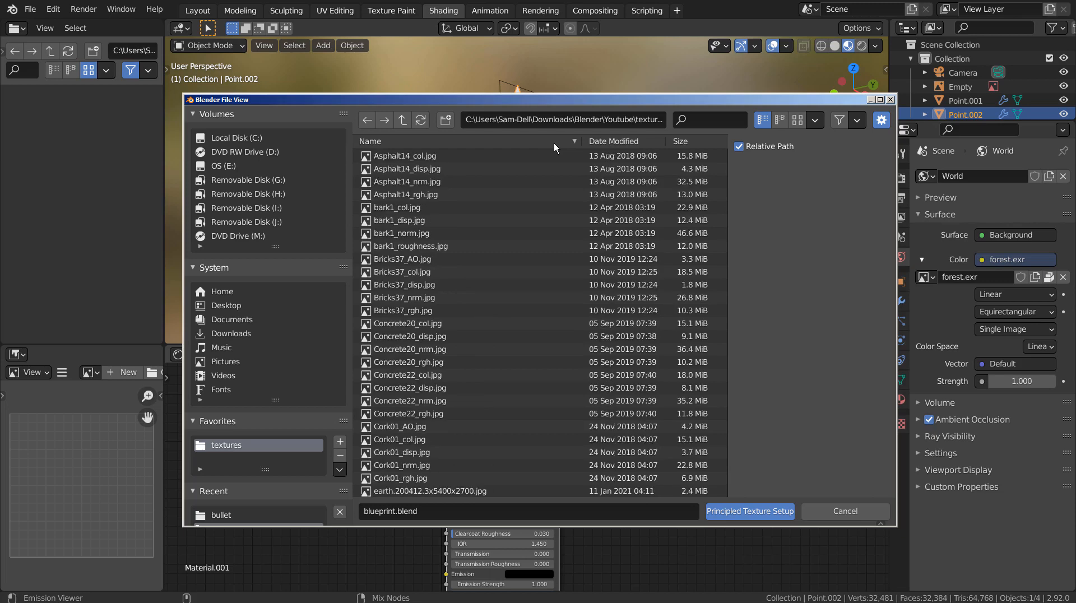
left_click_drag(723, 160, 730, 363)
left_click(443, 274)
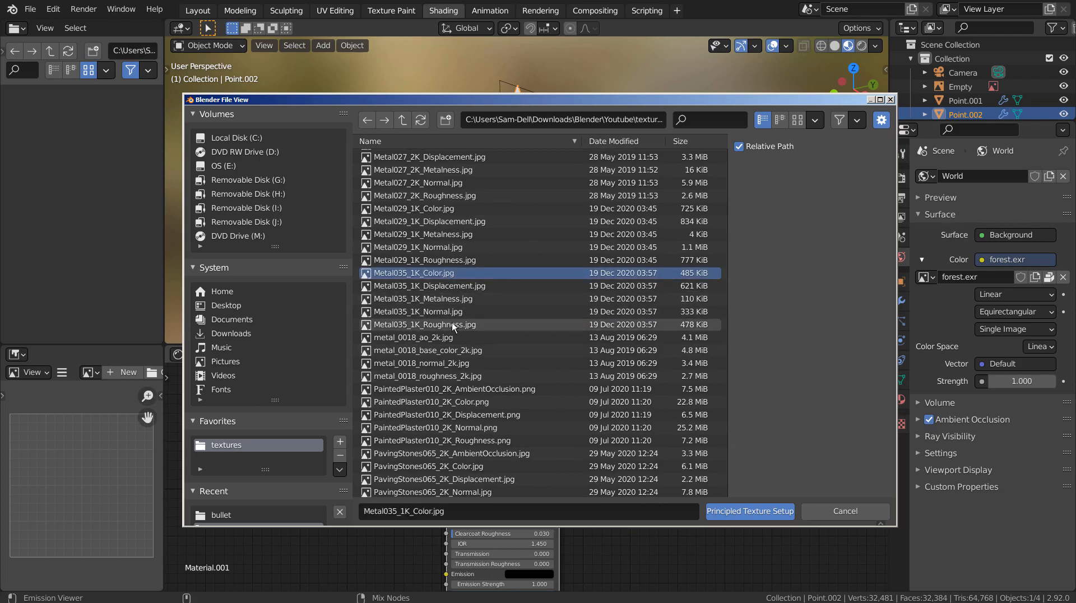
left_click(451, 328, "shift")
left_click(747, 511)
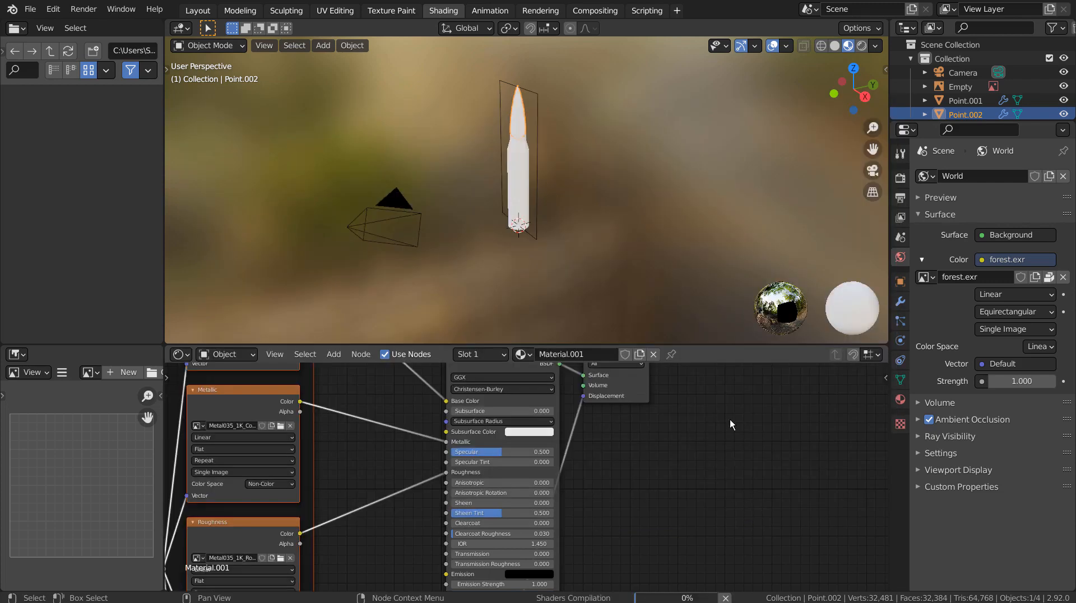
Select the cartridge case Point.001 and give it a new material.
middle_click_drag(587, 244, 593, 203)
left_click(527, 203)
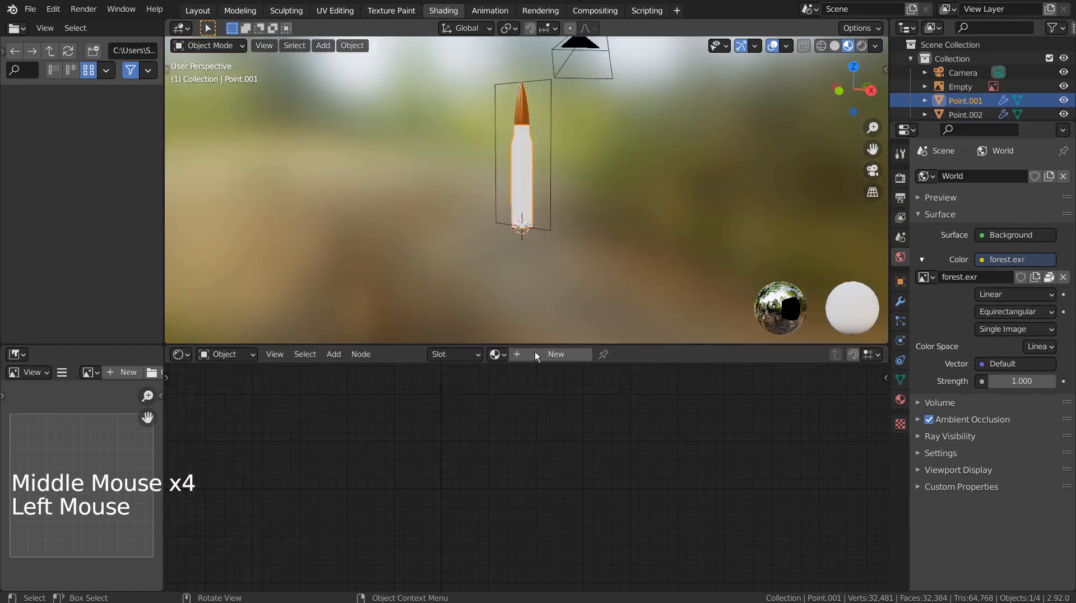
left_click(538, 355)
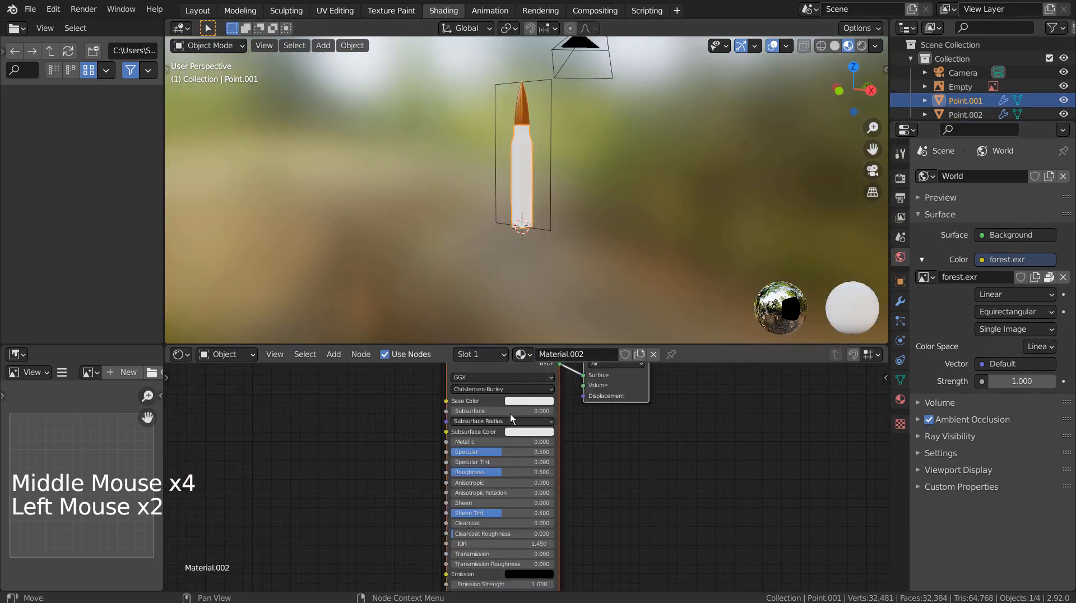
left_click(493, 401)
Wire the five Metal008 image maps into the case's Principled BSDF.
key("ctrl+shift+t")
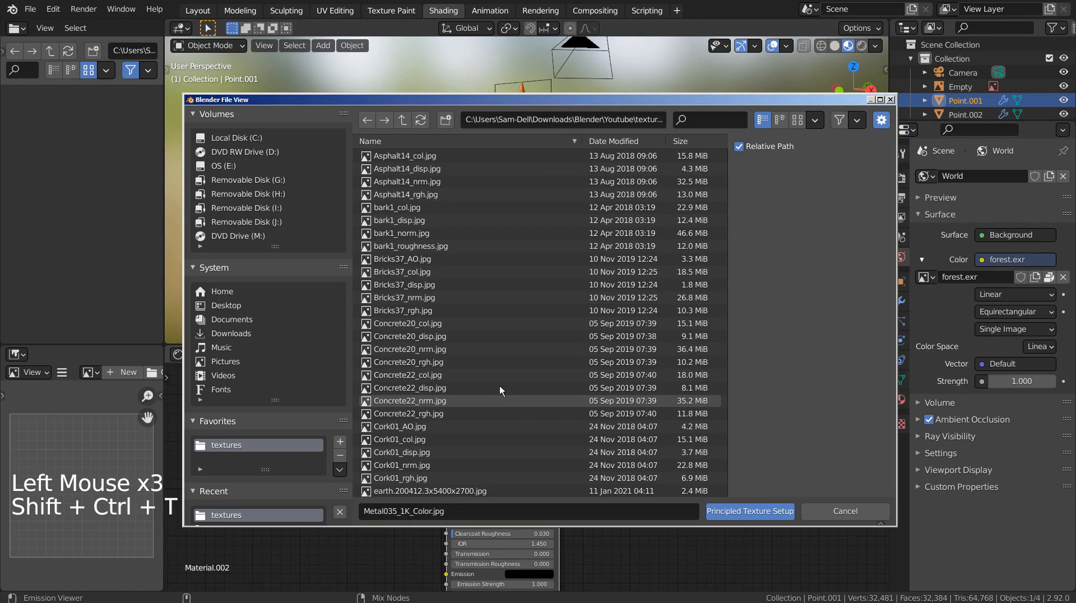
left_click_drag(724, 179, 727, 293)
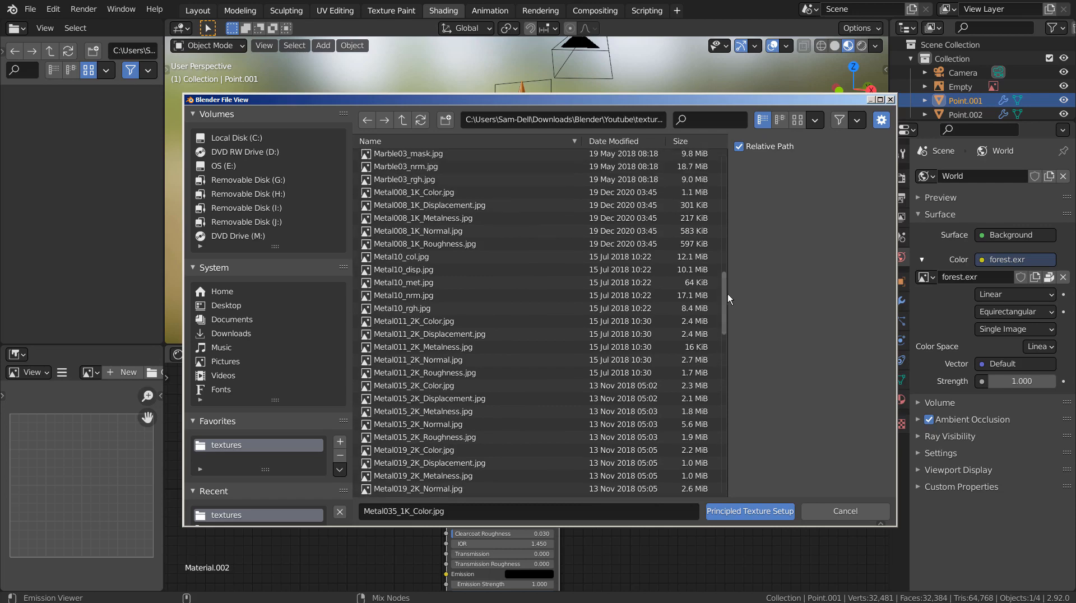
left_click(443, 192)
left_click(445, 243, "shift")
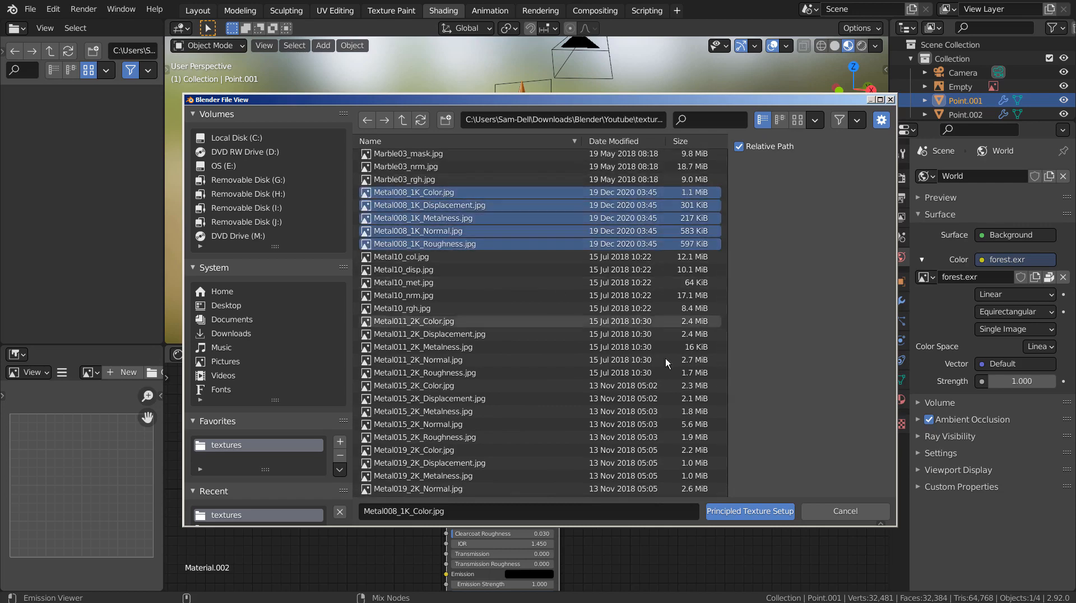
left_click(739, 508)
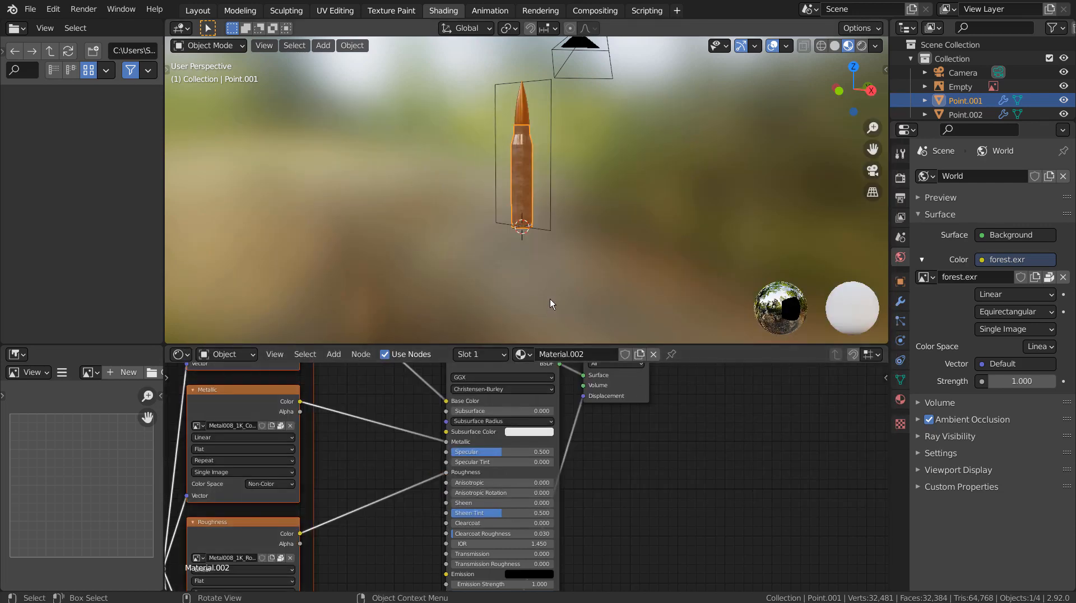
Orbit to look at the cartridge base end-on and reselect the case.
middle_click_drag(549, 298, 519, 128)
scroll(507, 269, "up", 5)
scroll(530, 197, "up", 3)
middle_click_drag(533, 202, 583, 230)
scroll(621, 263, "down", 7)
left_click(621, 262)
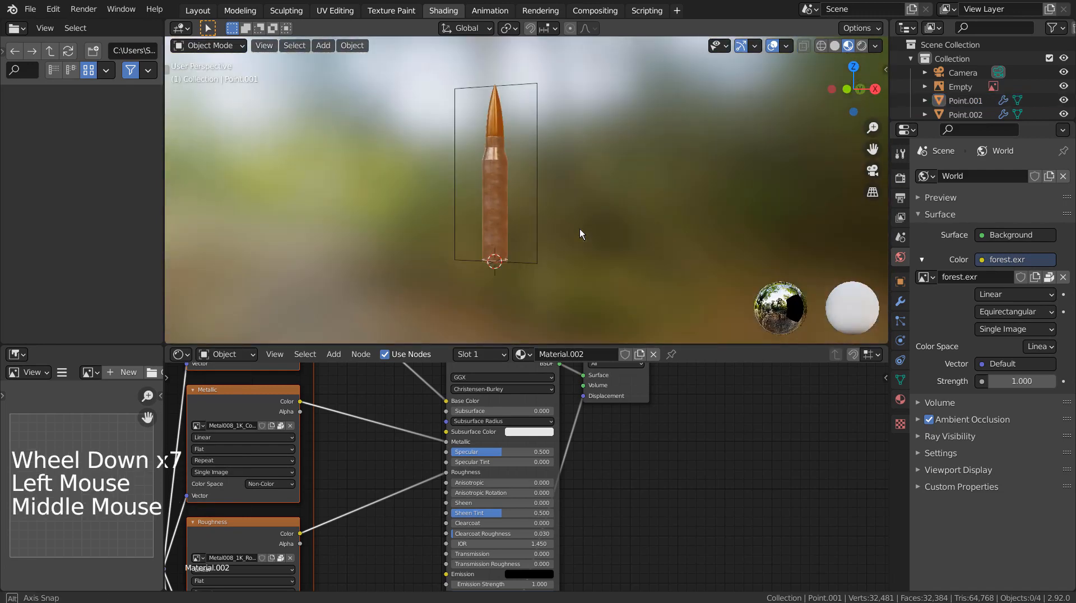
middle_click(579, 228)
middle_click_drag(489, 239, 449, 118)
scroll(574, 232, "up", 2)
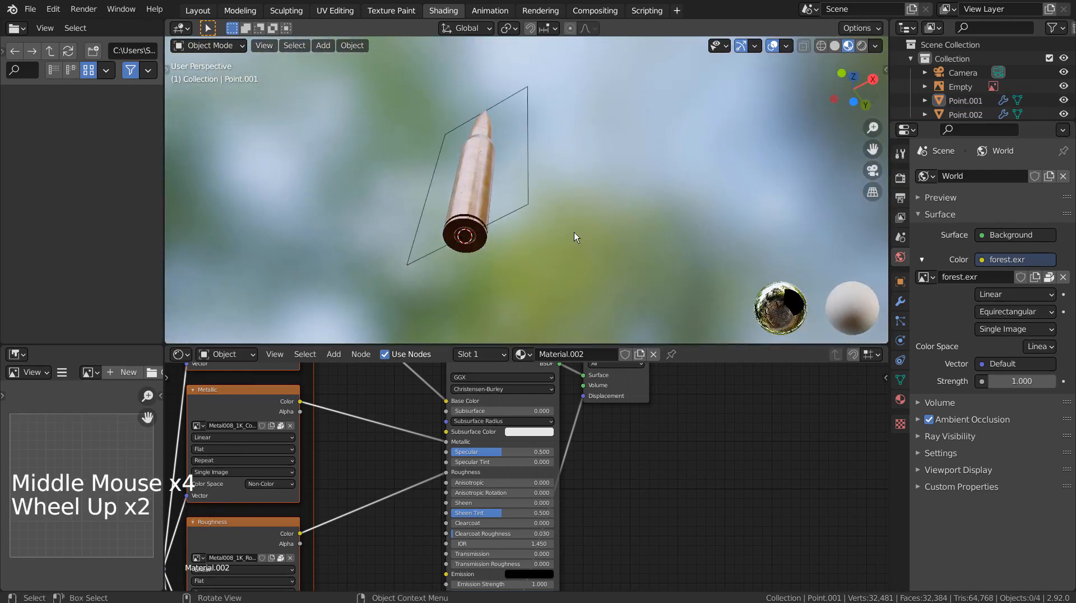
scroll(562, 247, "up", 3)
middle_click_drag(563, 247, 572, 216)
left_click(449, 163)
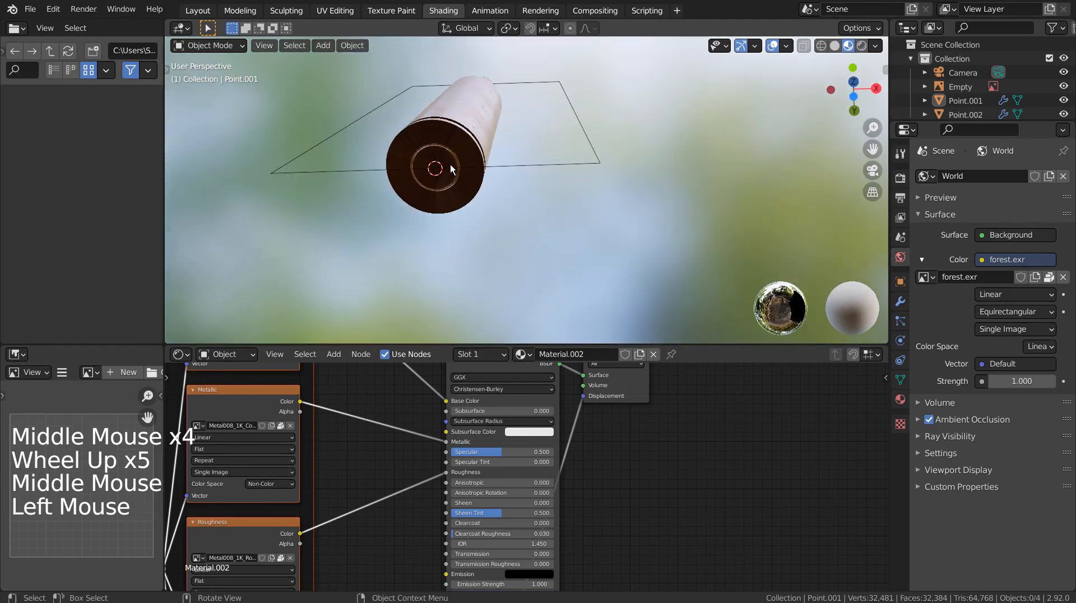
In Edit Mode, adjust the face selection ring by ring to cover just the primer.
key("Tab")
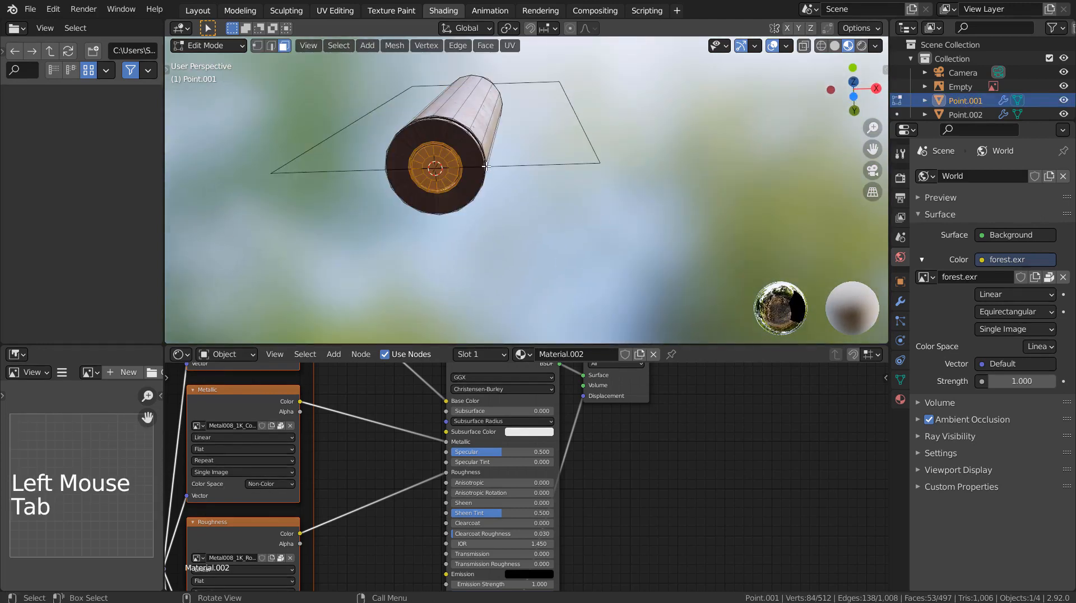
key("ctrl+KP_Subtract")
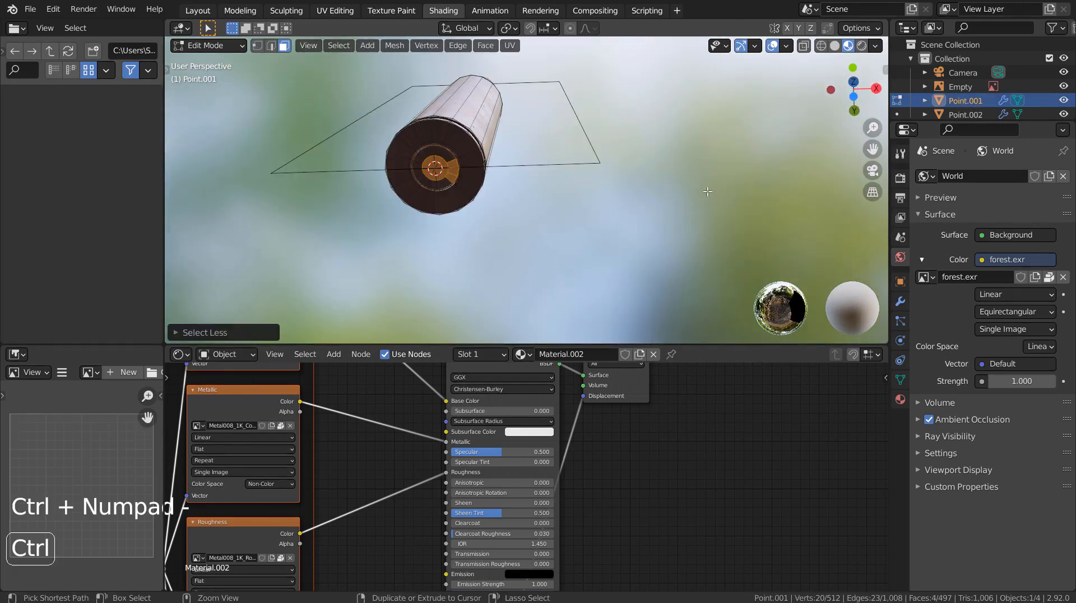
key("ctrl+KP_Add")
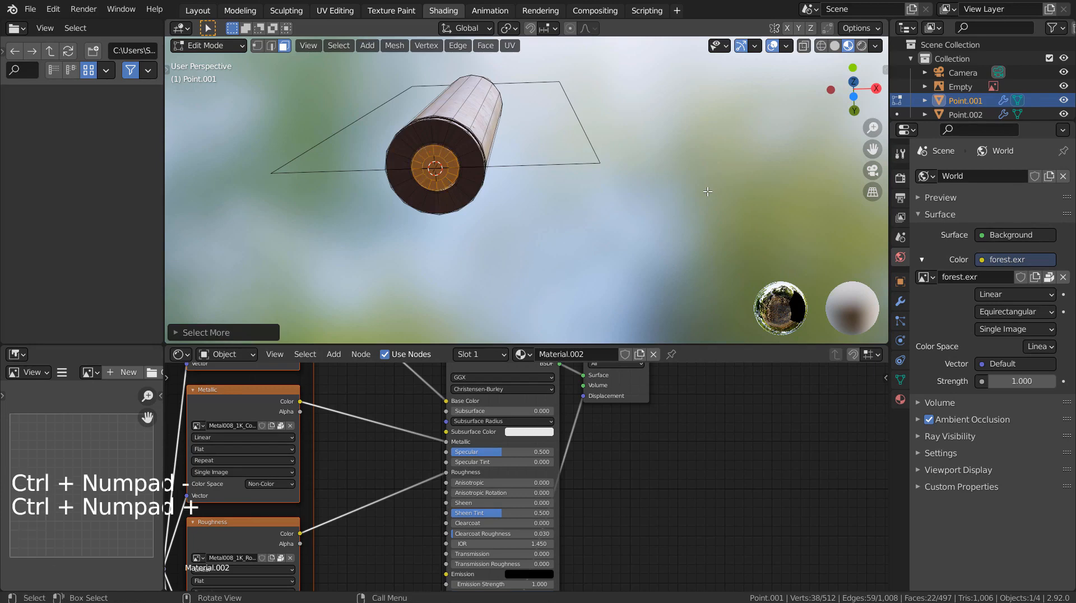
key("ctrl+KP_Add")
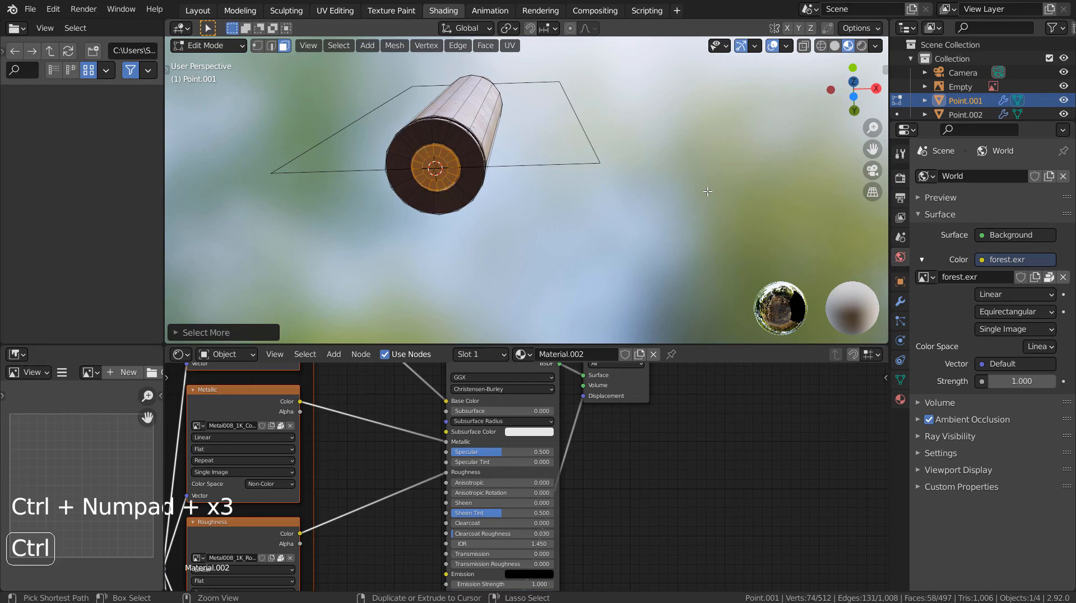
key("ctrl+KP_Subtract")
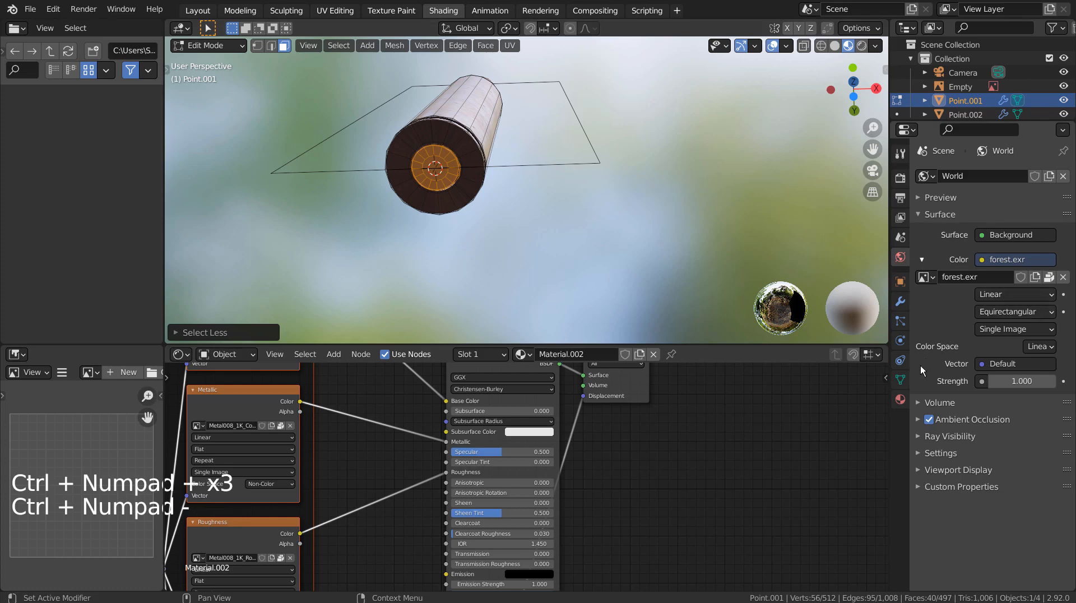
Add a second material slot with a new white material and raise its Metallic to 0.860.
left_click(901, 399)
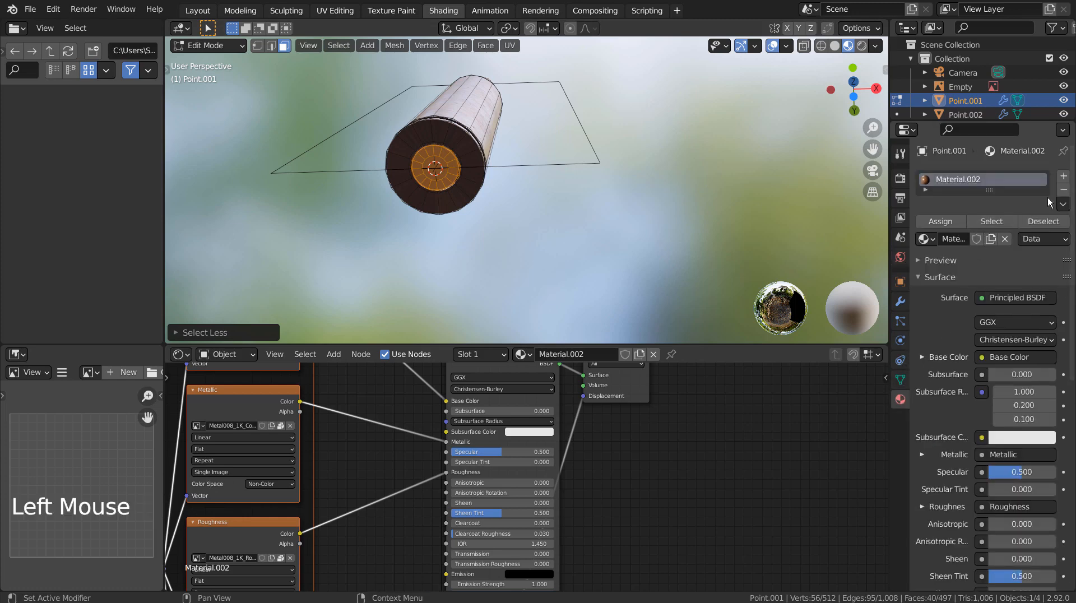
left_click(1063, 176)
left_click(981, 269)
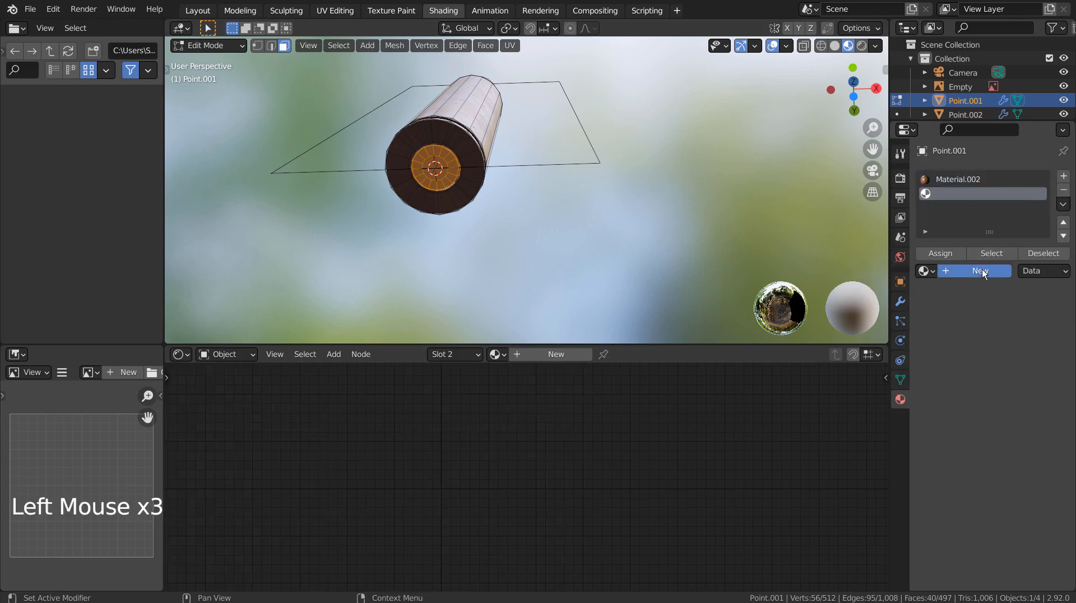
left_click(1037, 389)
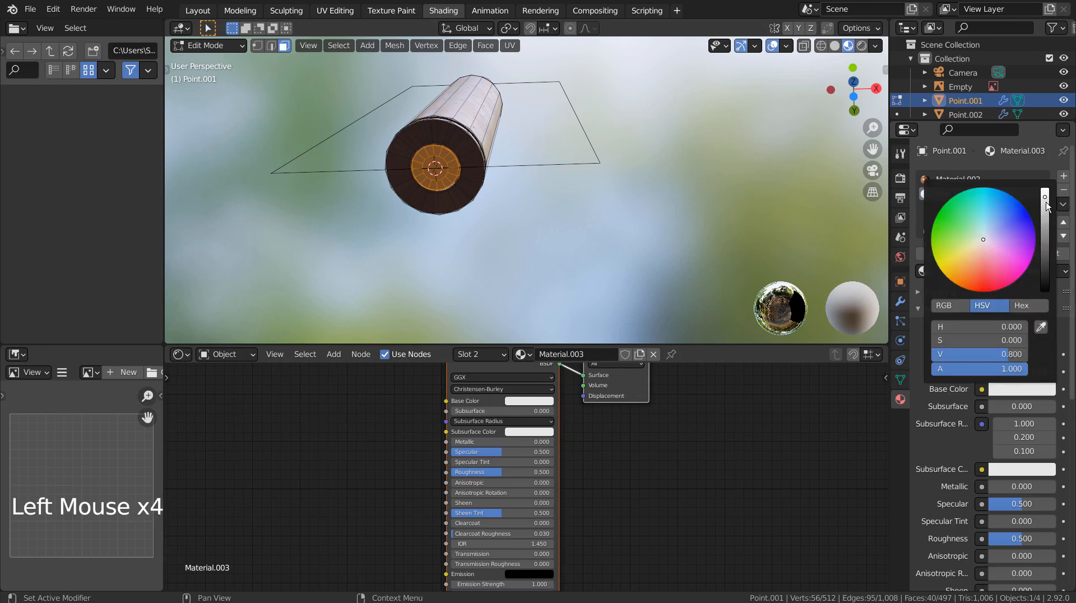
left_click_drag(1045, 203, 1045, 184)
left_click_drag(997, 486, 1046, 486)
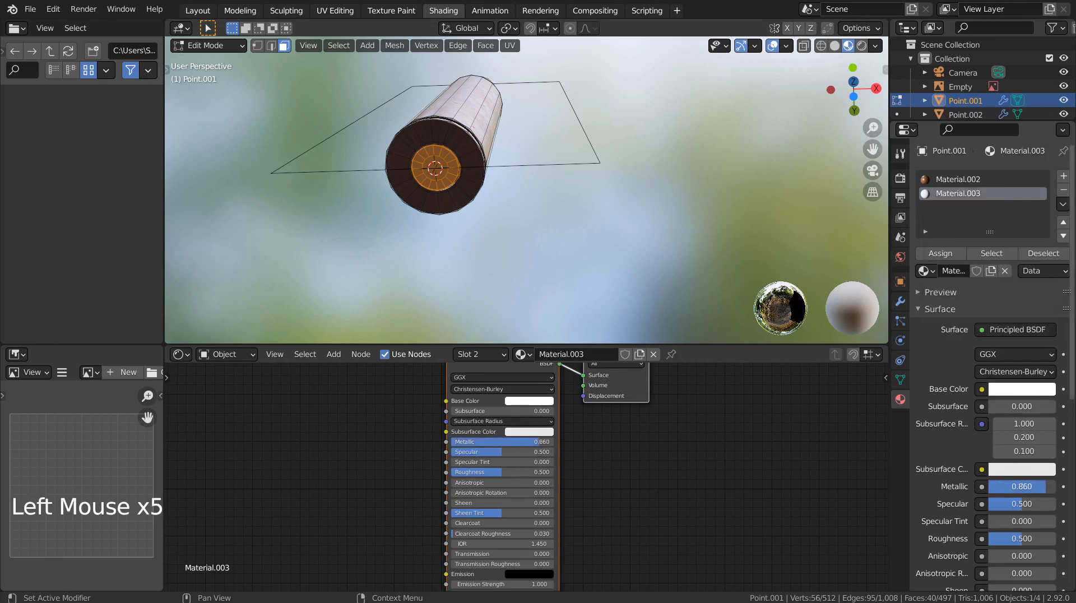
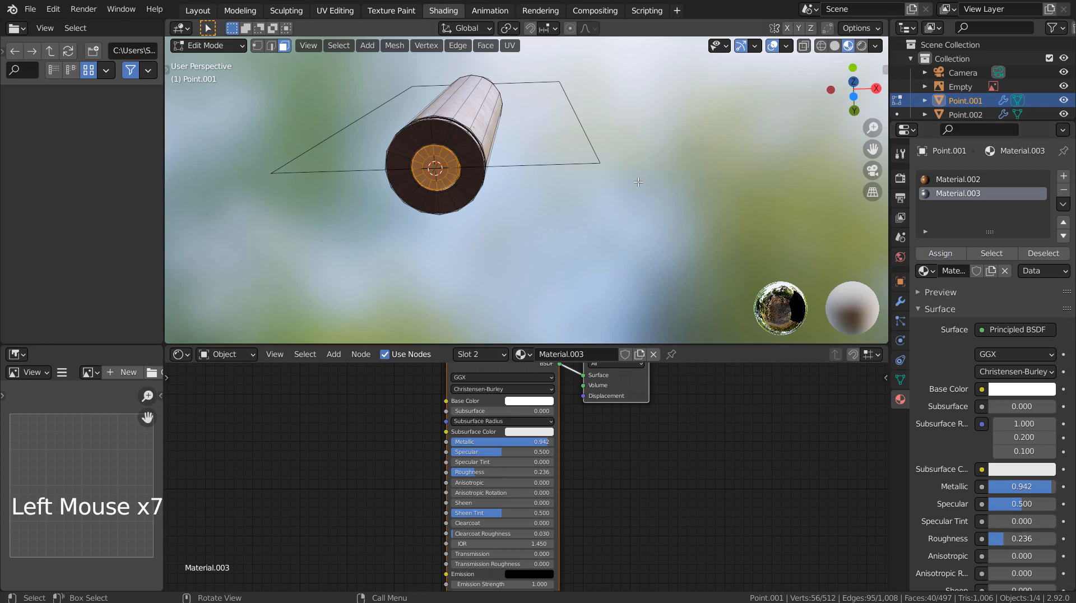
Return to Object Mode and view the whole upright textured bullet from the front.
key("Tab")
middle_click_drag(619, 203, 694, 263)
scroll(691, 263, "down", 4)
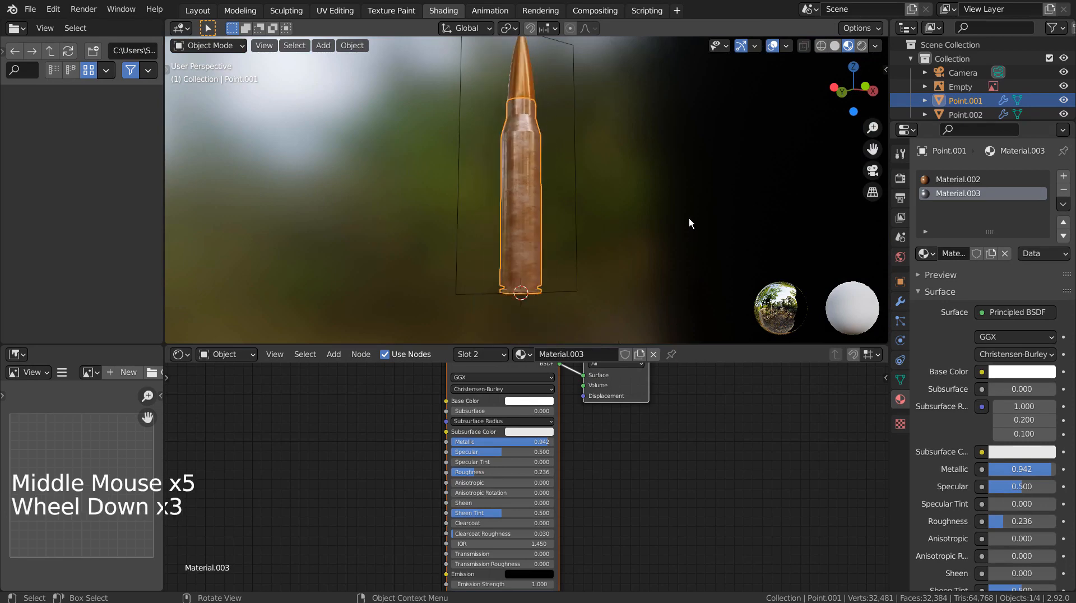
middle_click_drag(690, 221, 650, 241)
key("KP_1")
In the Layout workspace, hide the Empty in both the viewport and the render.
left_click(200, 8)
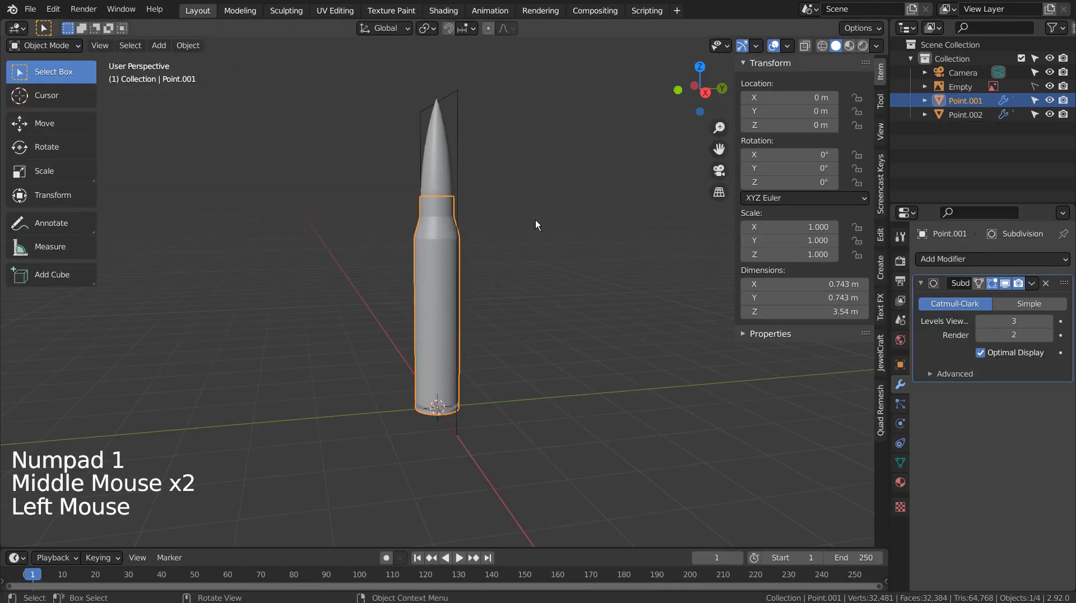
left_click(618, 298)
mouse_move(617, 297)
middle_mouse_down()
mouse_move(591, 336)
mouse_move(545, 334)
middle_mouse_up()
scroll(586, 328, "down", 8)
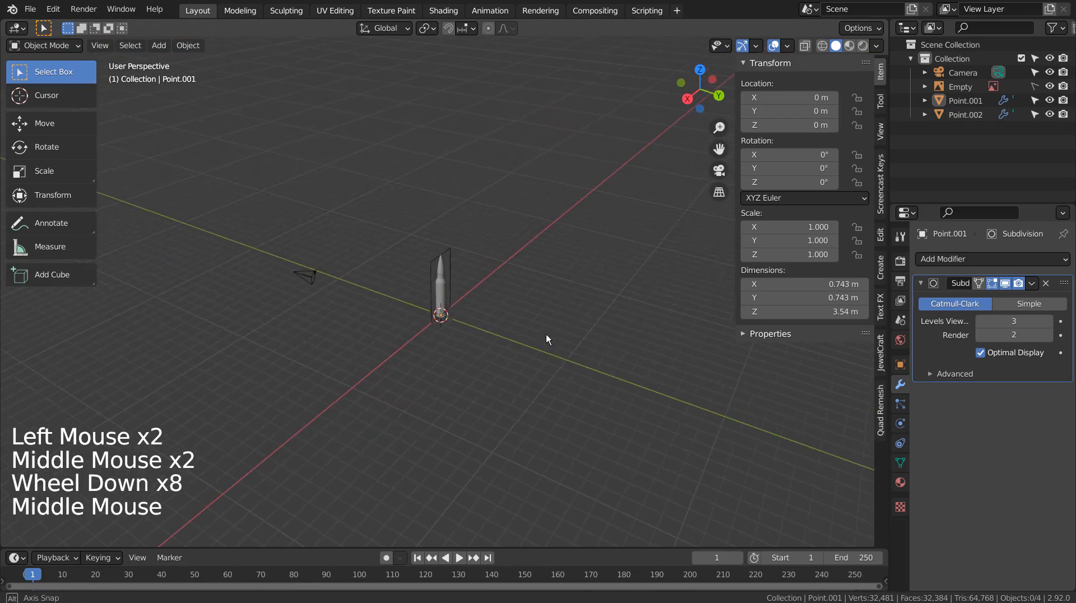
left_click(1050, 87)
left_click(1065, 88)
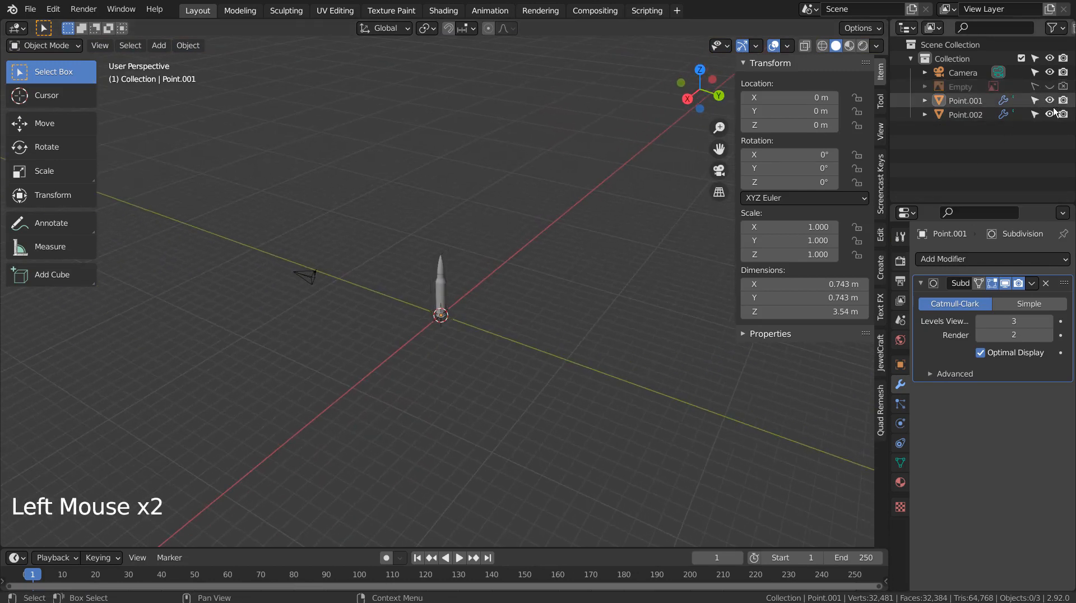
left_click(1050, 101)
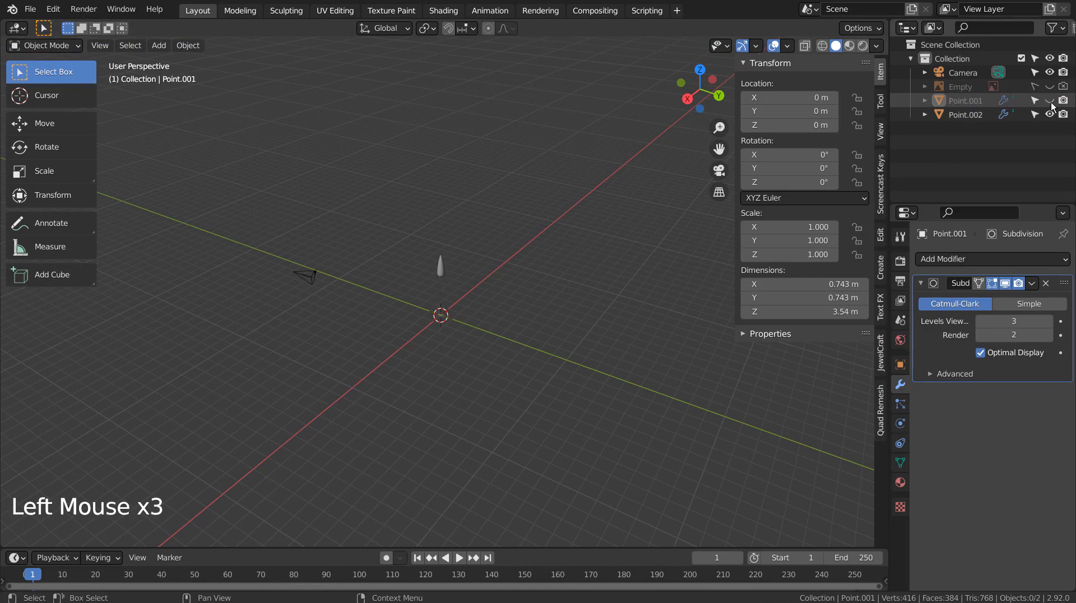
left_click(1050, 100)
Deselect everything and bring up the Add menu with Shift+A.
left_click(600, 275)
middle_click_drag(524, 295, 526, 302)
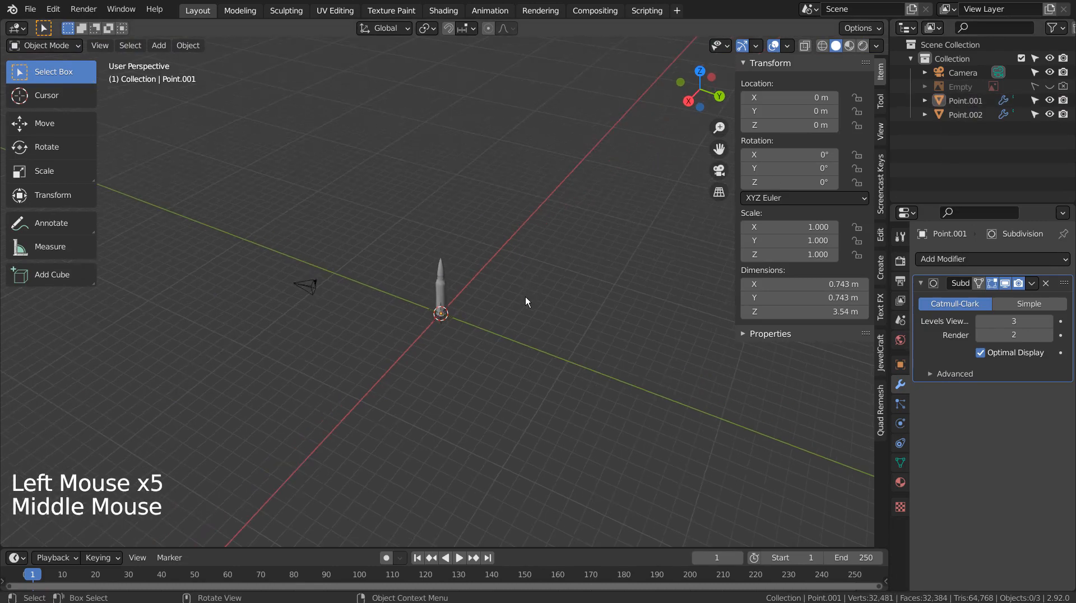
key("shift+a")
Add a plane from the Mesh menu and scale it up as ground under the cartridge.
mouse_move(529, 282)
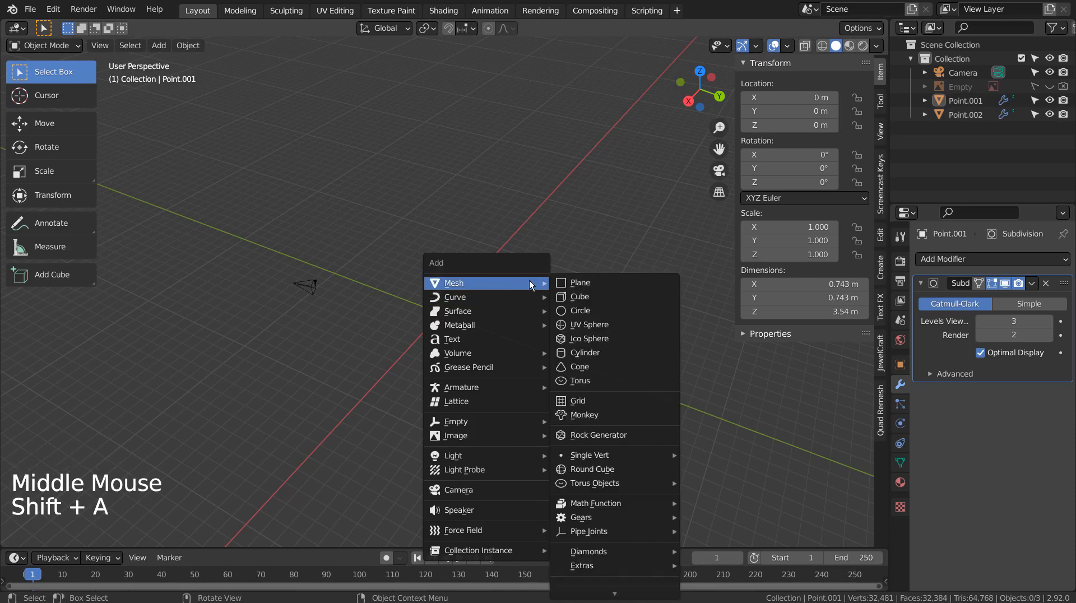
left_click(579, 283)
key("s")
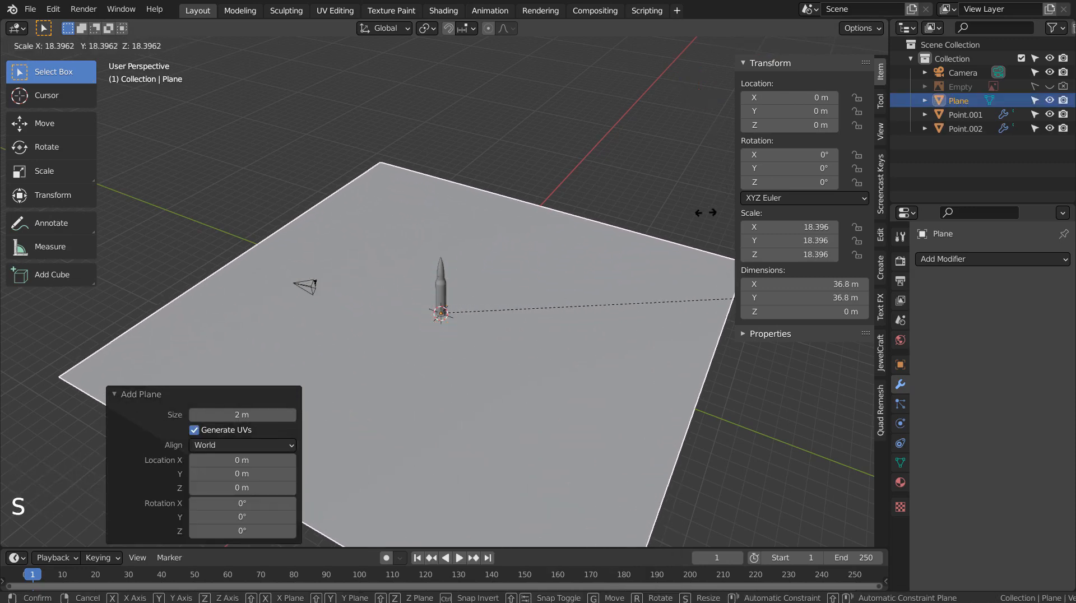
left_click(726, 216)
middle_click_drag(583, 258, 726, 270)
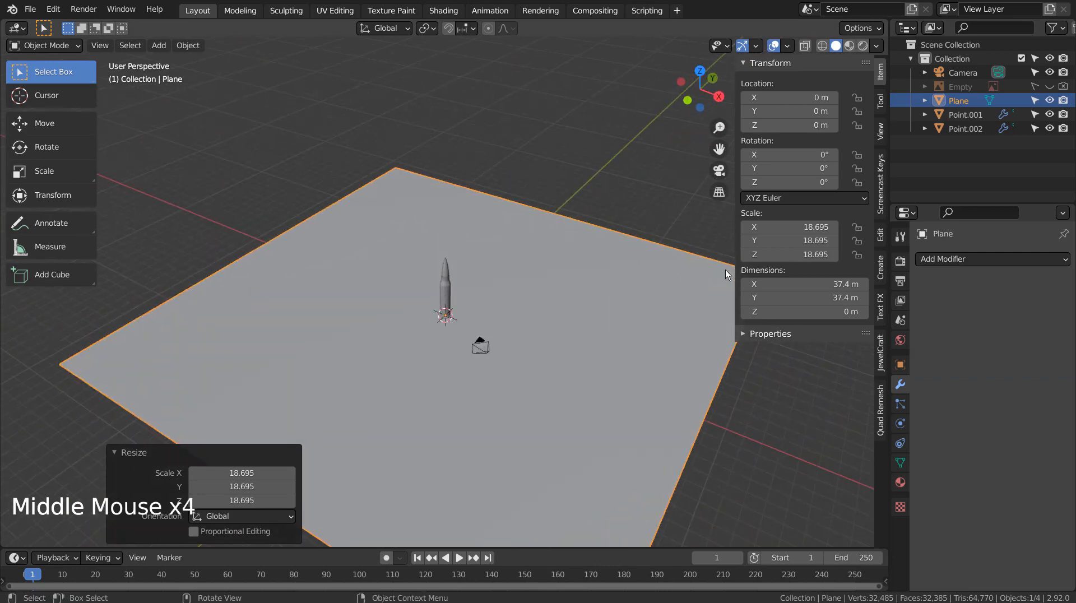
key("KP_0")
key("KP_0")
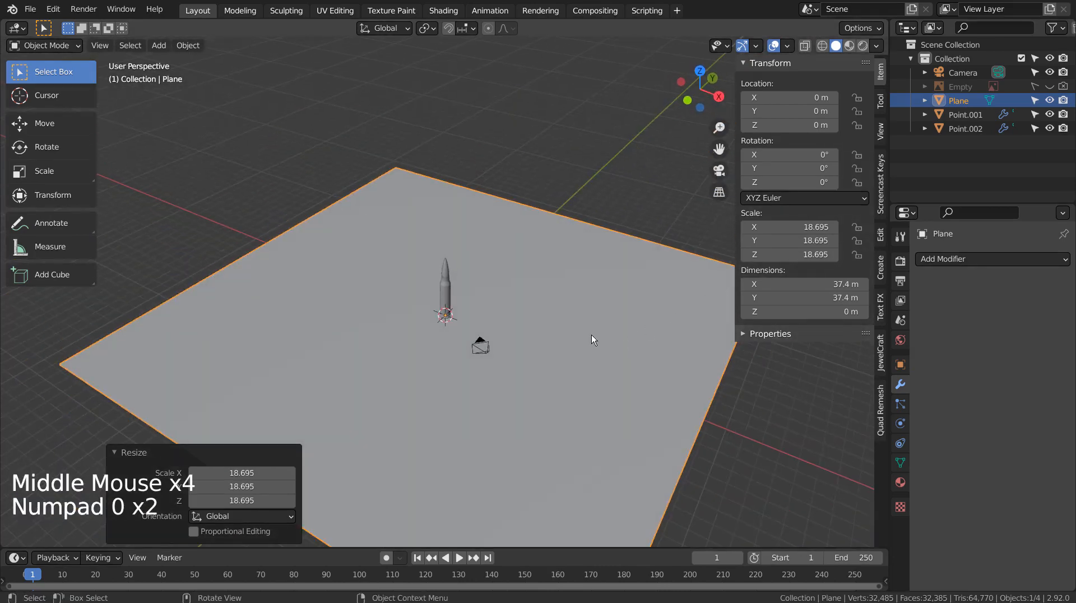
scroll(570, 331, "up", 2)
middle_click_drag(570, 331, 563, 337)
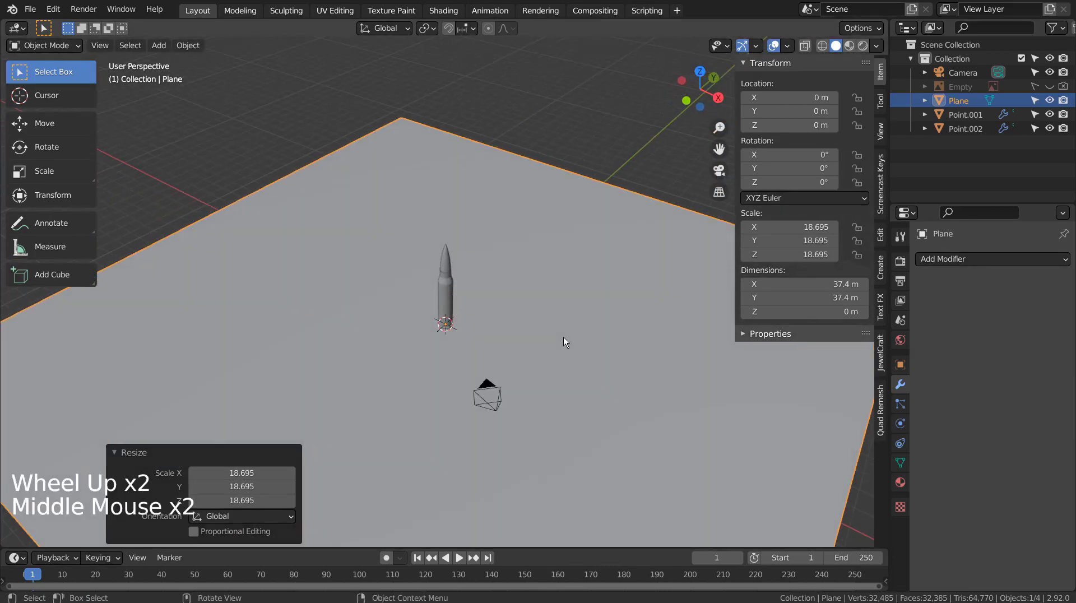
Align the camera to the current view and enlarge the plane to 24.297 scale (48.6 m).
key("ctrl+alt+KP_0")
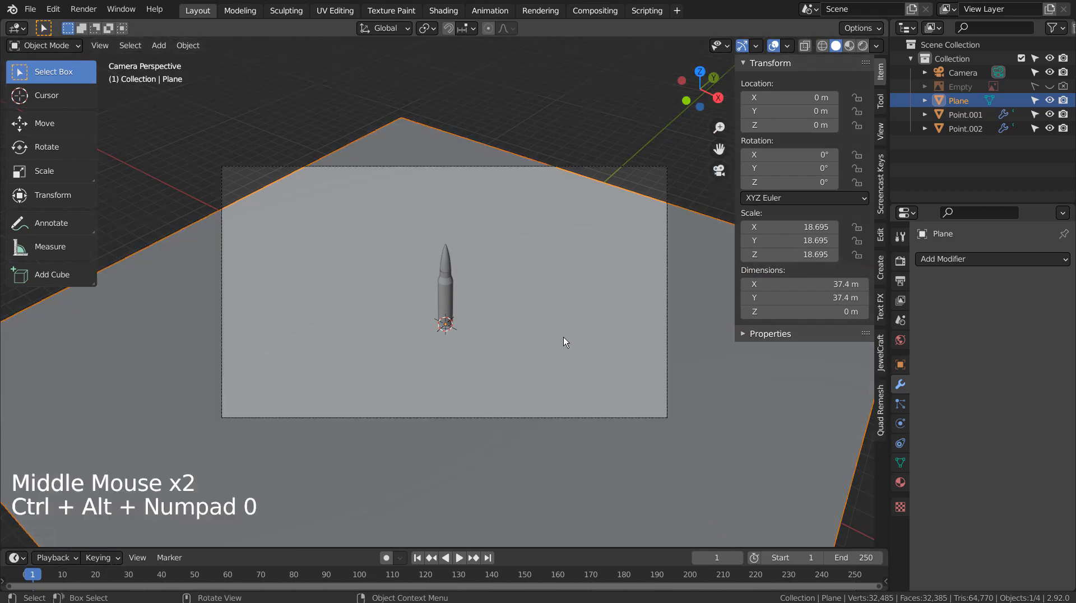
left_click(563, 342)
left_click(705, 315)
key("s")
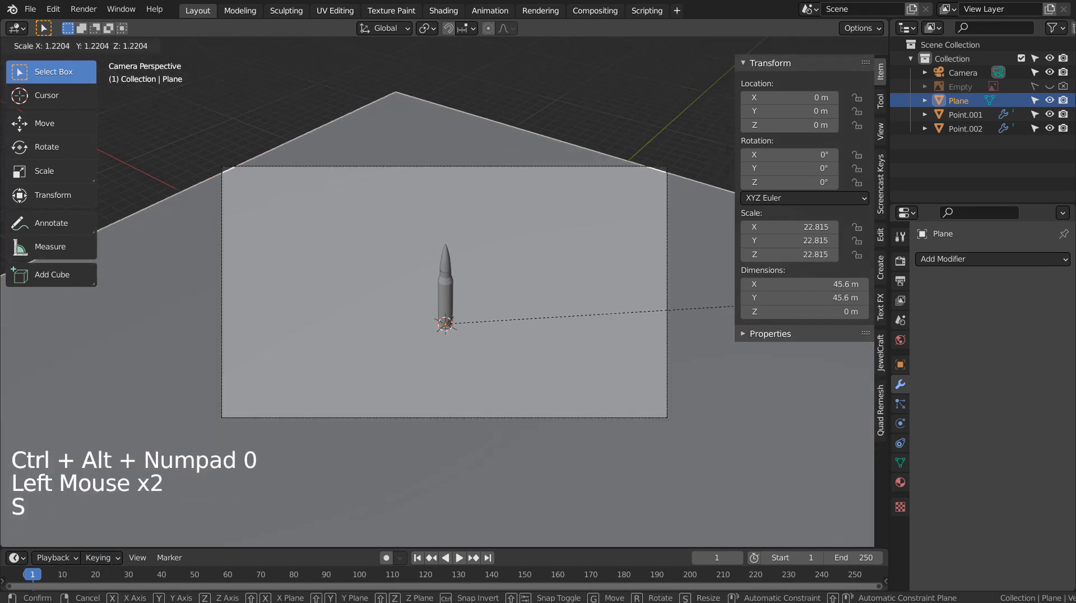
left_click(781, 306)
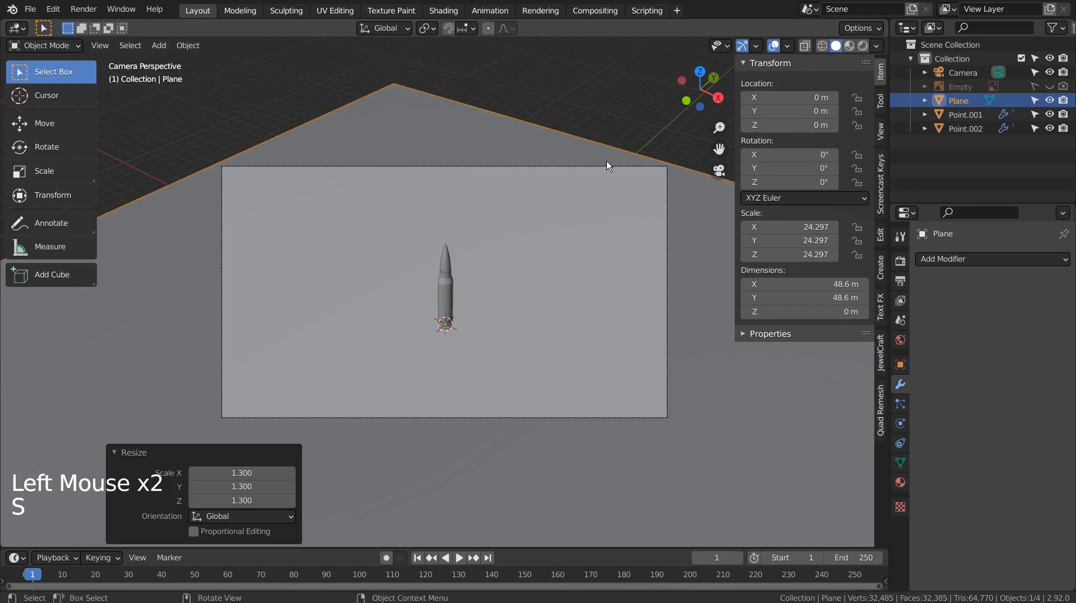
left_click(443, 10)
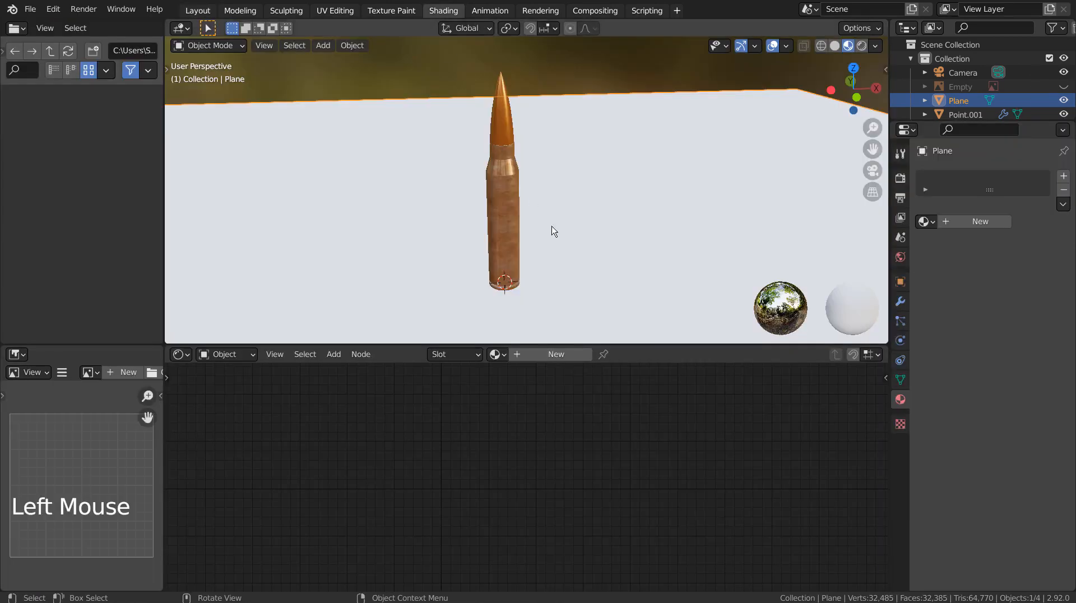
Create Material.004 for the plane from the four Wood28 texture maps via Principled Texture Setup.
left_click(570, 354)
left_click(487, 402)
key("ctrl+shift+t")
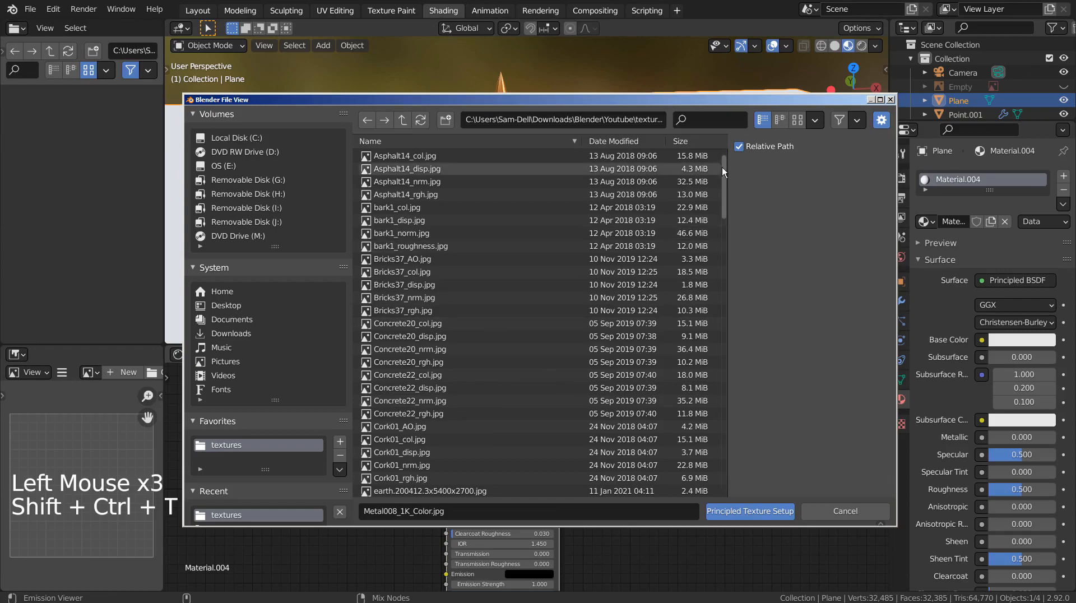
left_click_drag(722, 167, 727, 464)
left_click(417, 400)
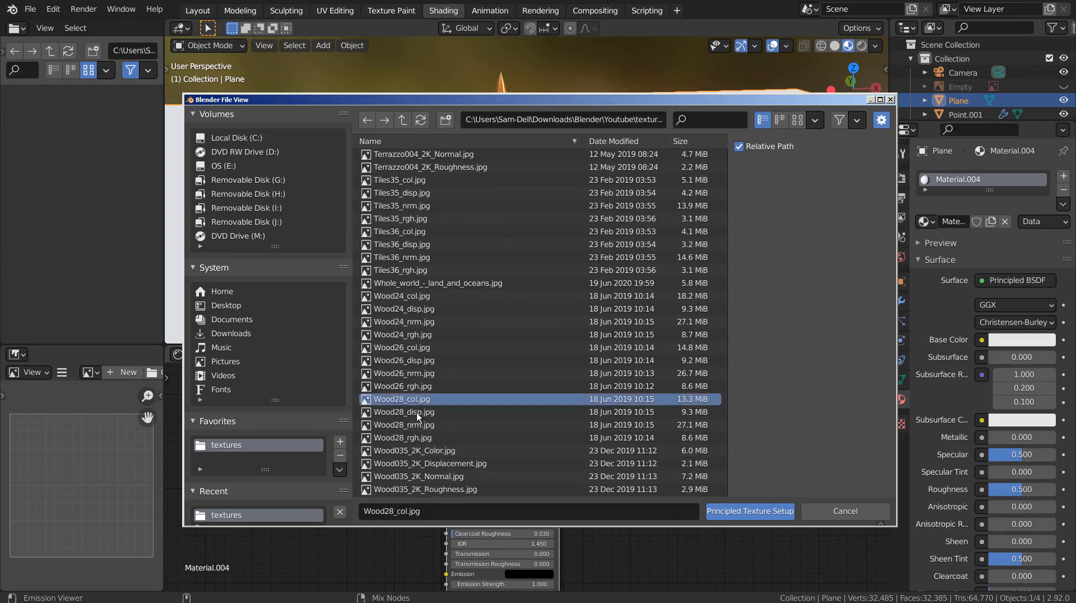
left_click(420, 436, "shift")
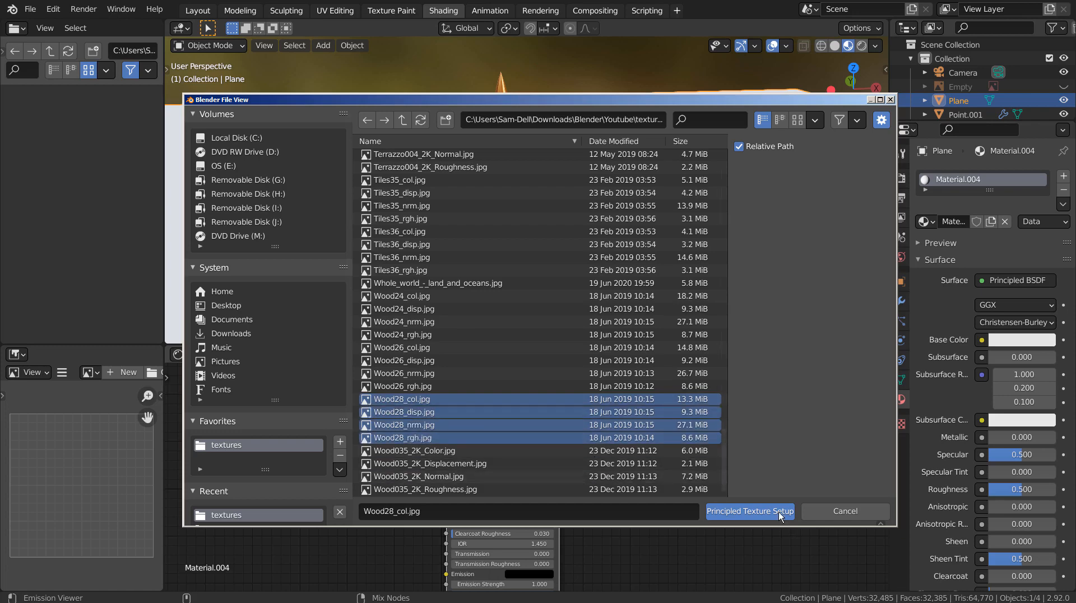
left_click(778, 511)
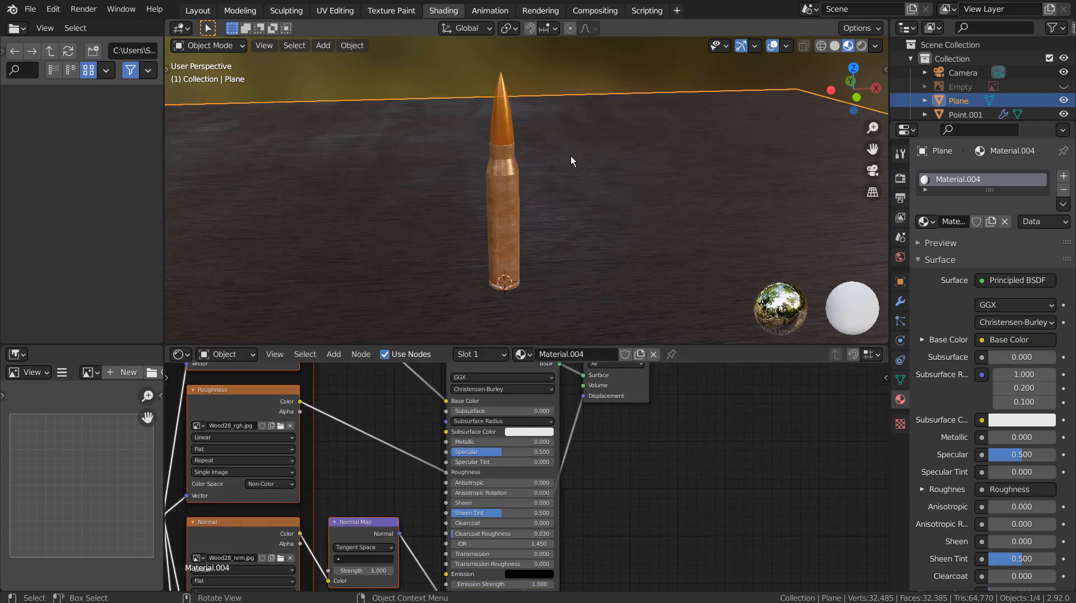
left_click(197, 11)
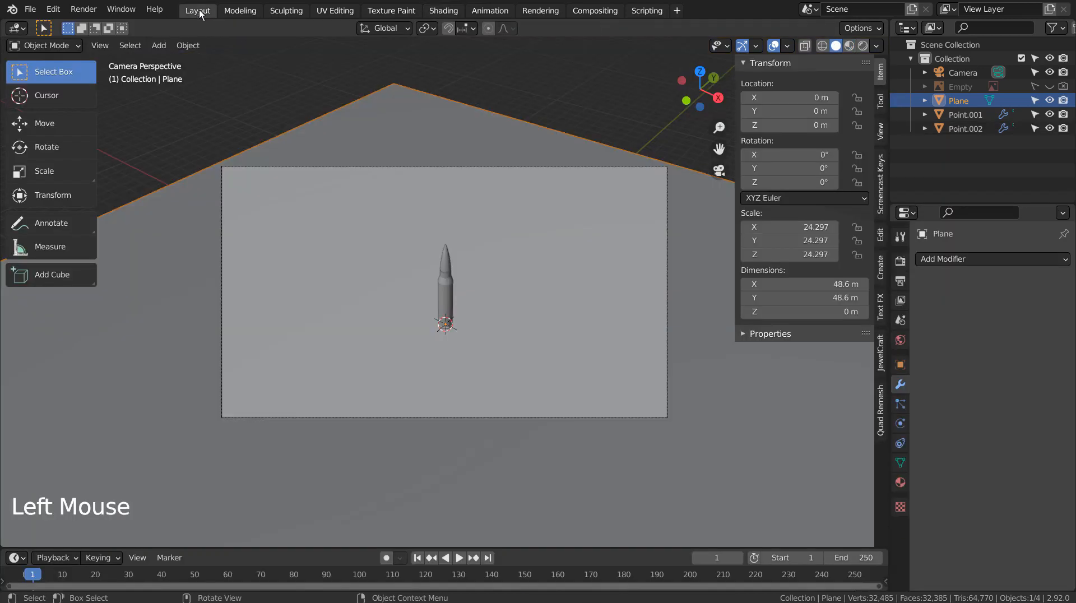
Duplicate both cartridge parts (Point.001, Point.002) and rotate the copy -90° onto its side.
double_click(447, 259)
left_click(447, 292, "shift")
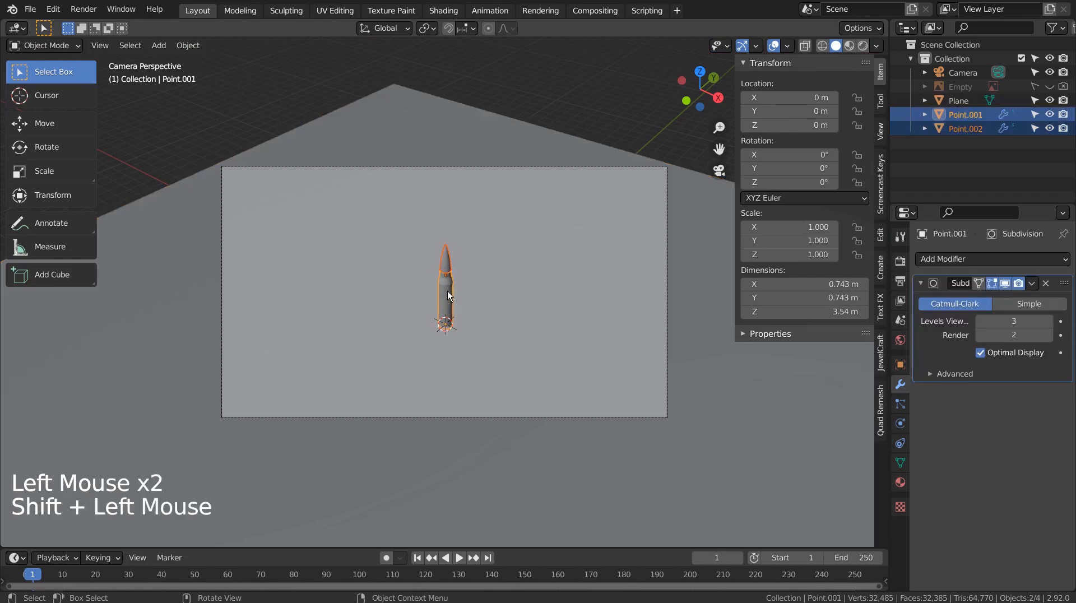
key("KP_1")
key("KP_7")
key("KP_3")
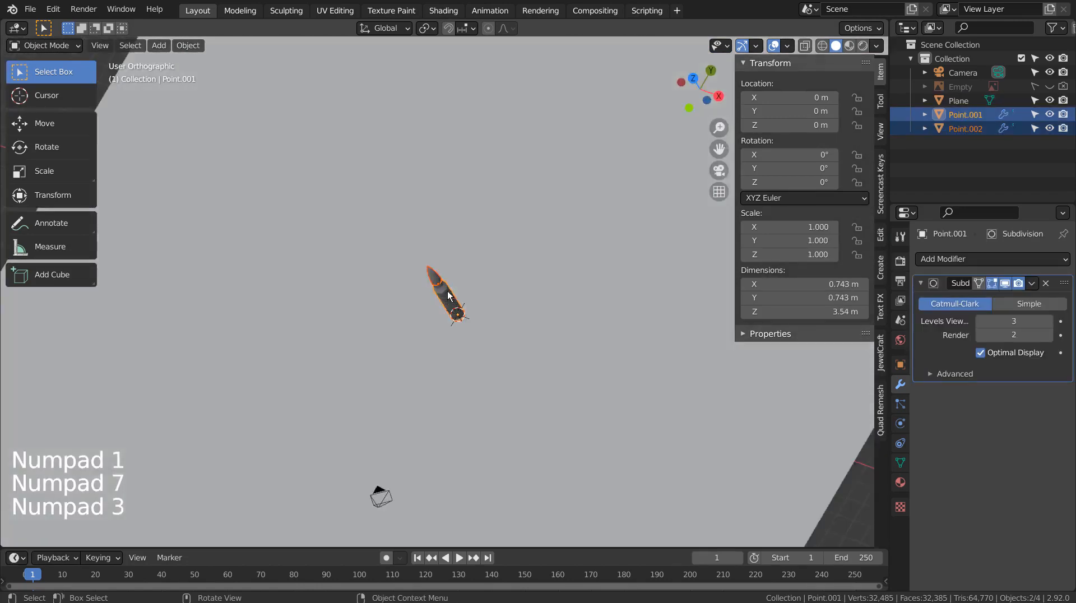
key("shift+d")
key("r")
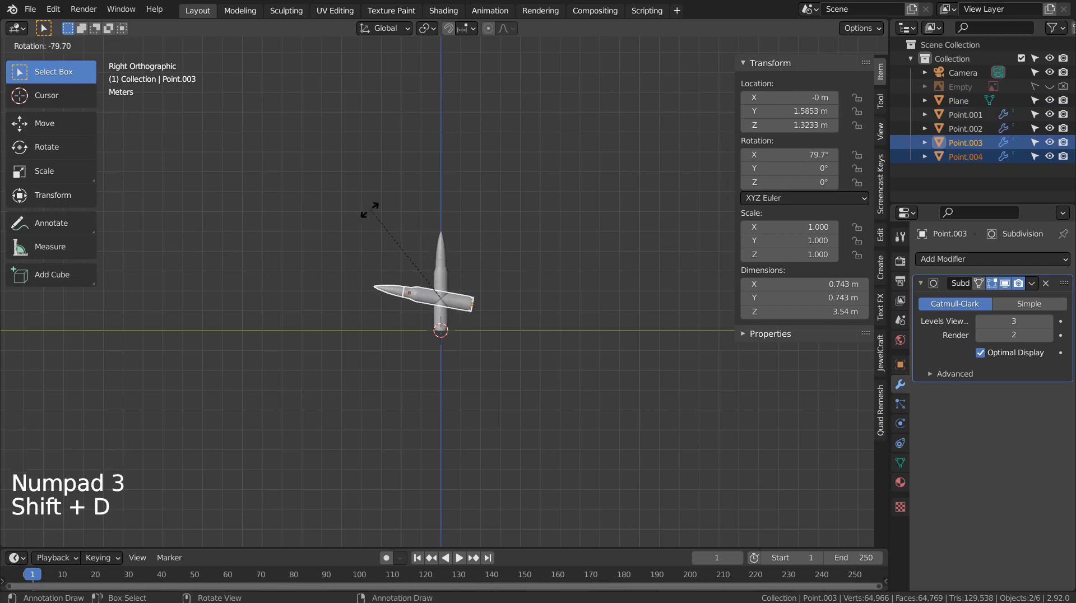
left_click(356, 218, "ctrl")
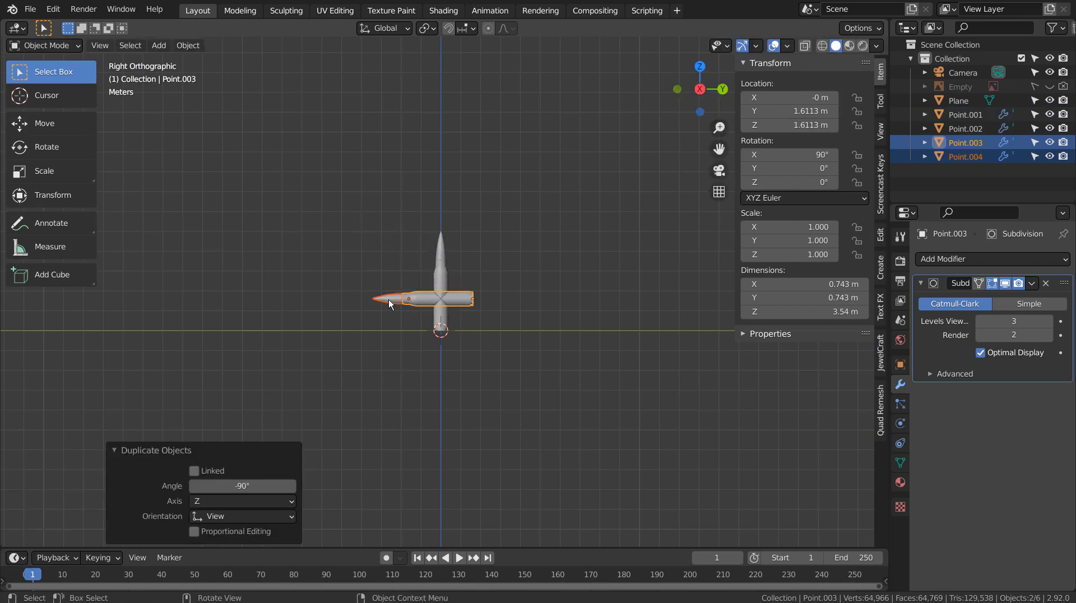
Move the lying copy to the left of the upright bullet and down onto the ground.
scroll(389, 303, "up", 3)
key("g")
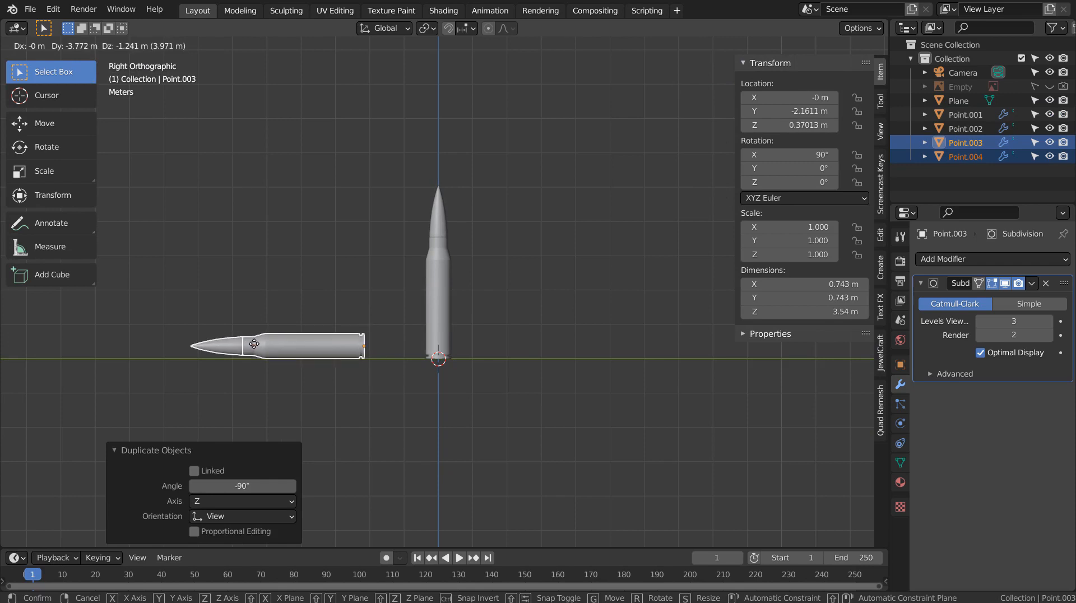
left_click(253, 343)
scroll(268, 353, "up", 5)
middle_click_drag(267, 353, 486, 301, "shift")
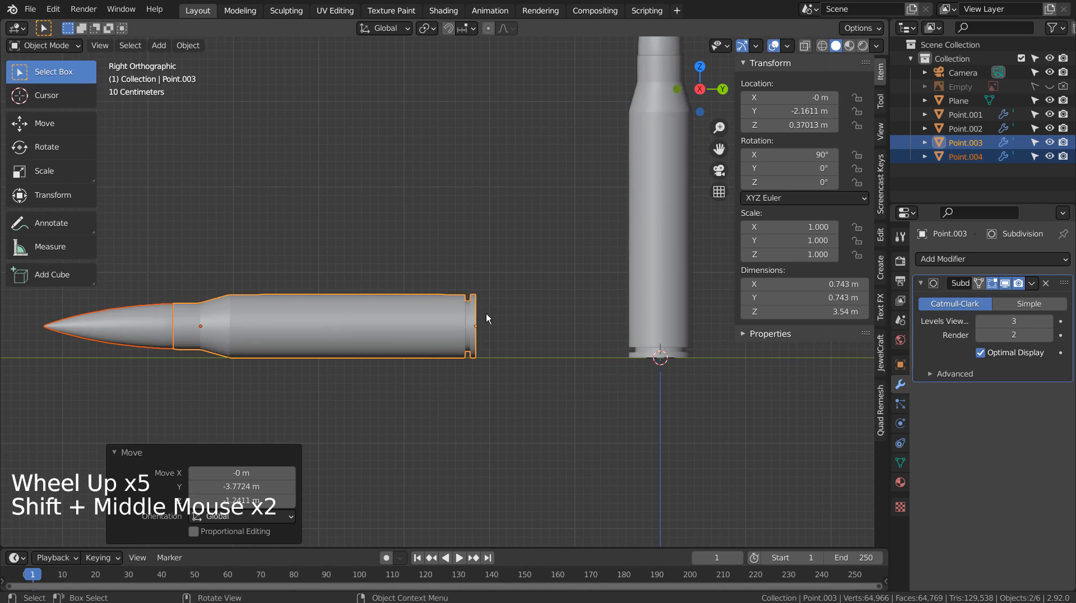
key("g")
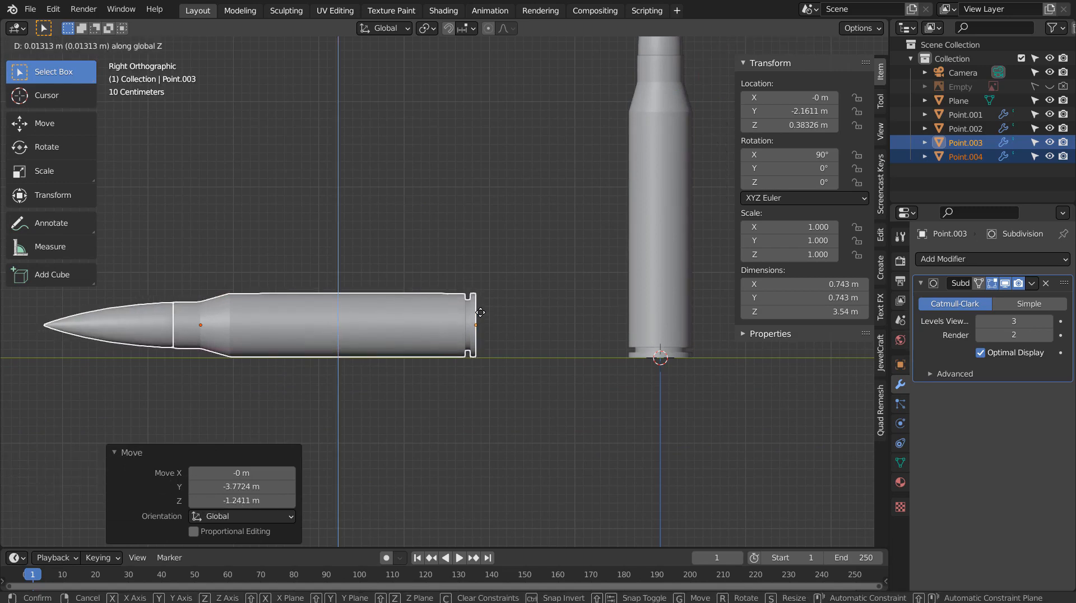
left_click(480, 312)
middle_click_drag(389, 227, 476, 280)
key("KP_1")
key("KP_7")
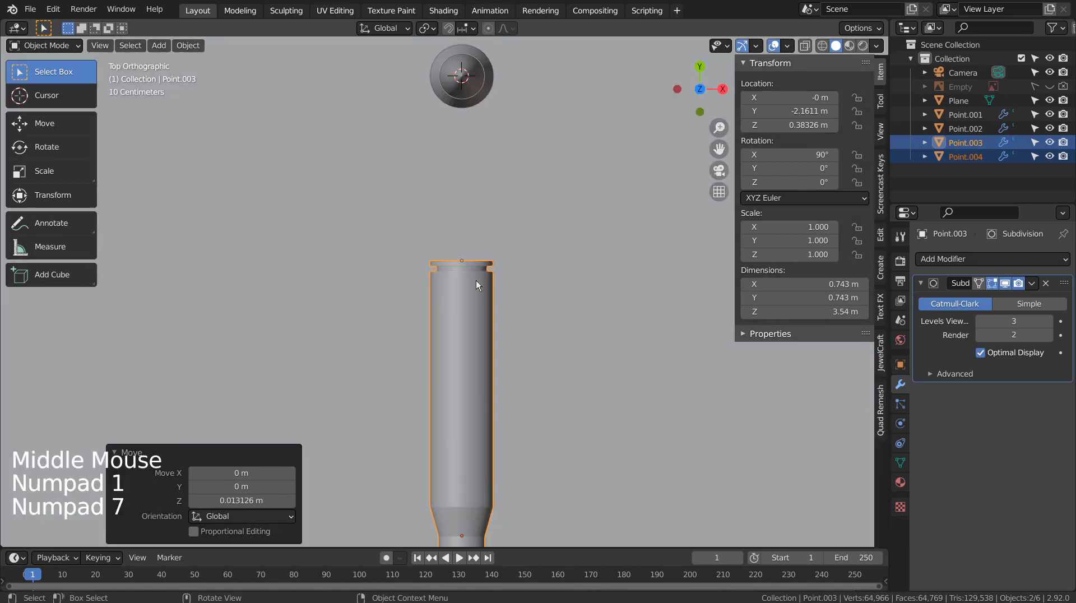
scroll(476, 280, "down", 11)
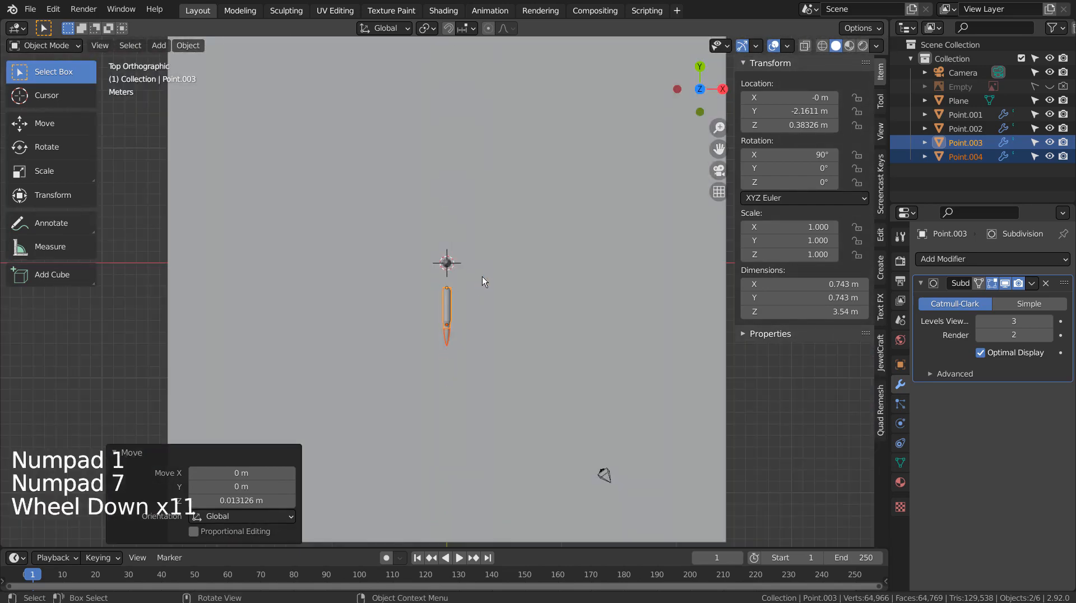
Duplicate the cartridge, turn it -30° and slide it right along X.
key("shift+d")
key("r")
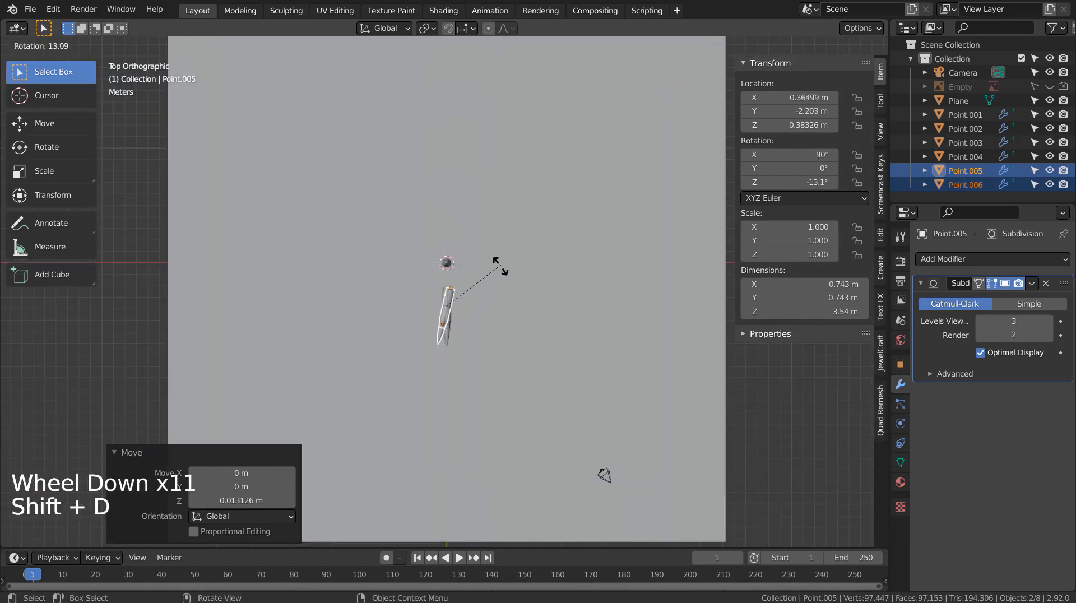
key("ctrl")
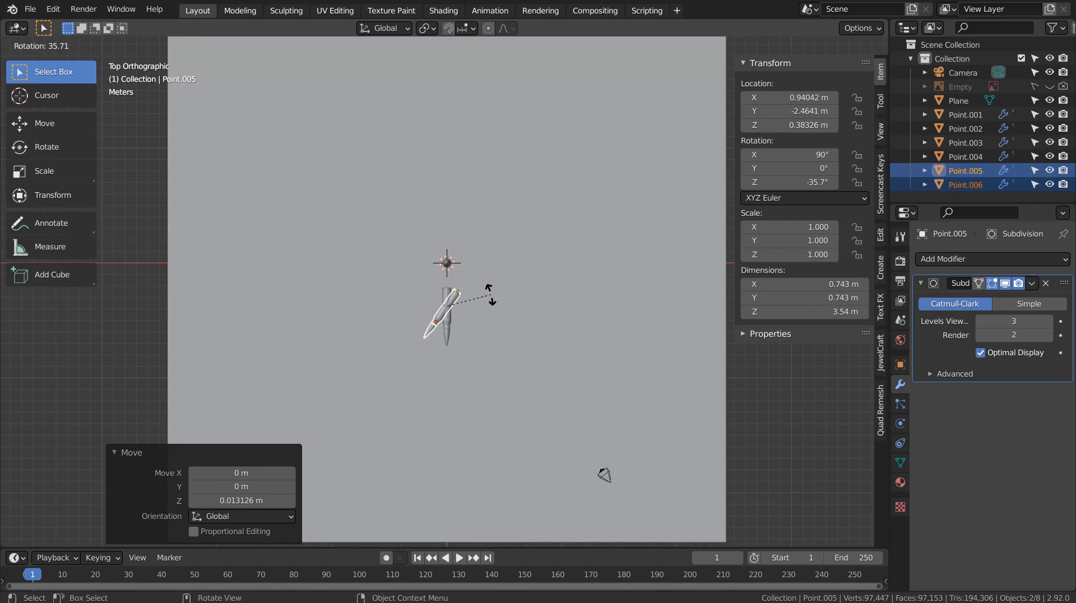
type("-30")
key("Return")
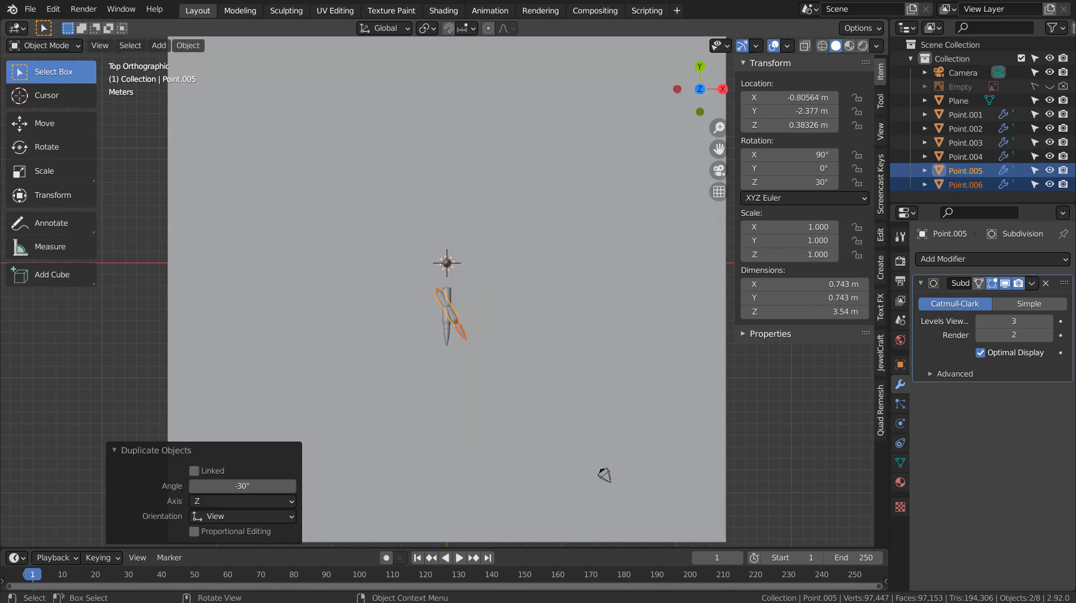
key("g")
key("x")
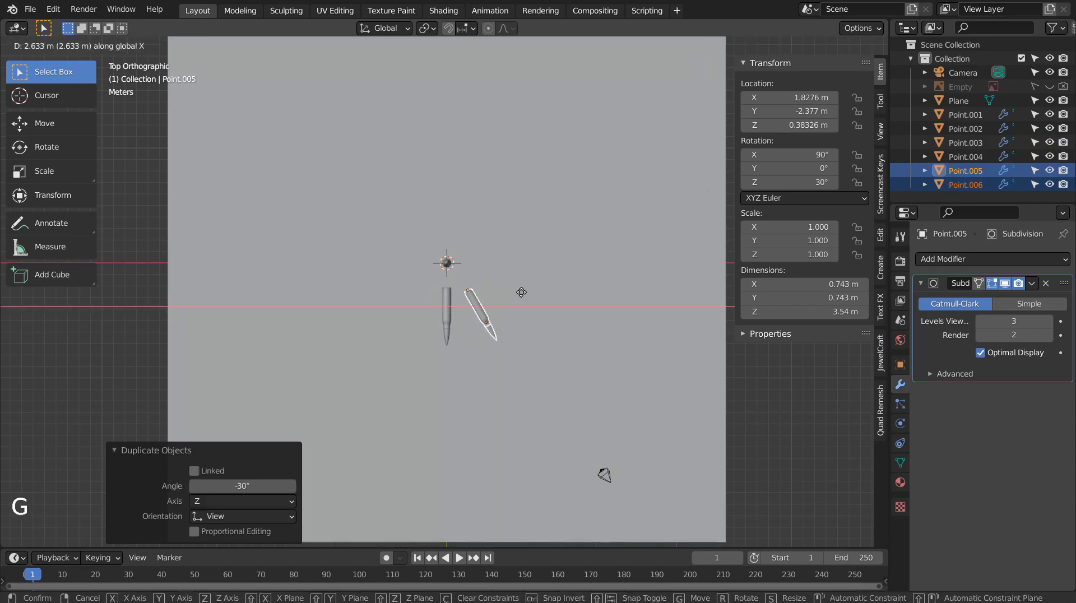
left_click(522, 292)
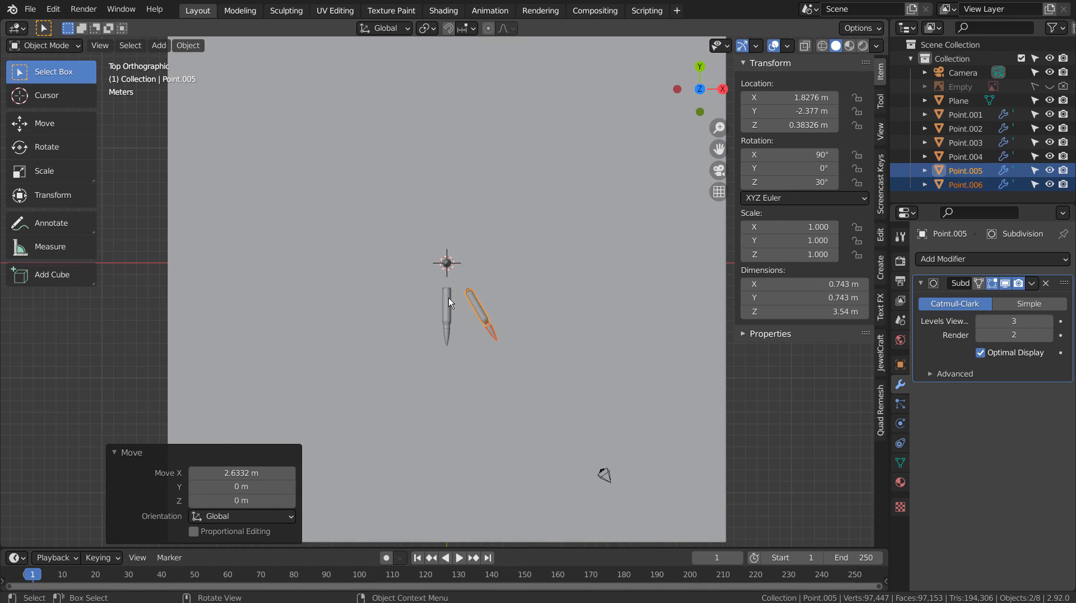
Reselect the upright cartridge's two parts, undoing a misplaced duplicate and a -30° turn.
left_click(442, 334)
left_click(444, 335, "shift")
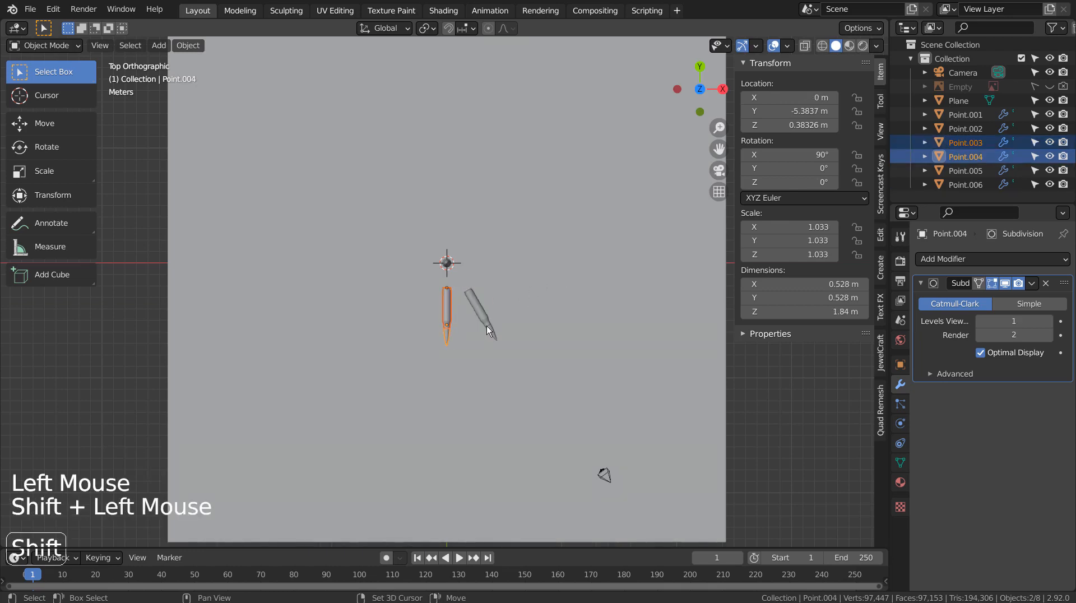
key("shift+d")
type("30")
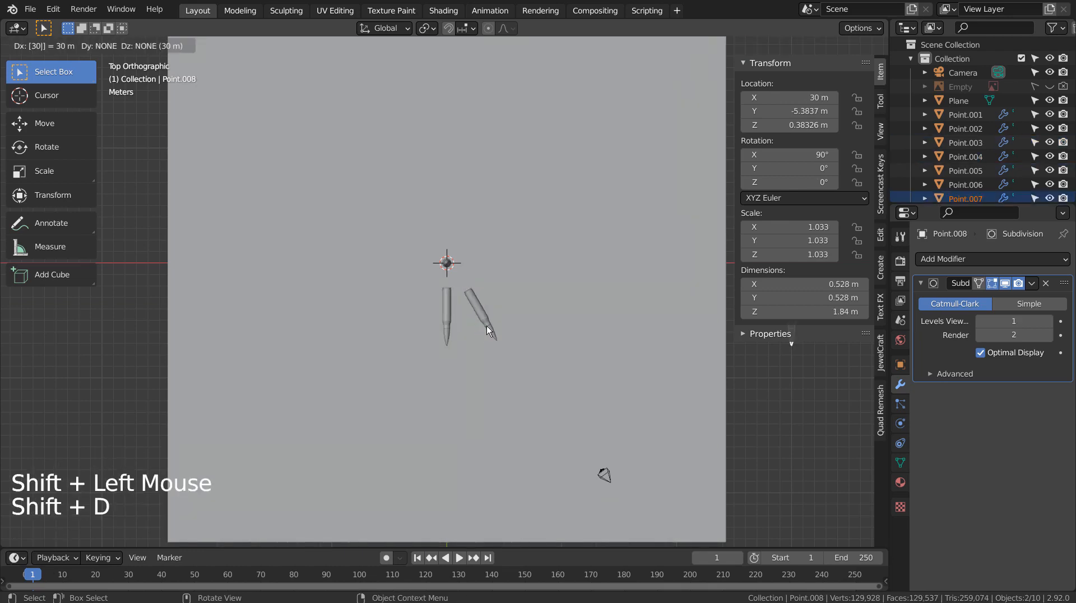
key("Return")
key("ctrl+z")
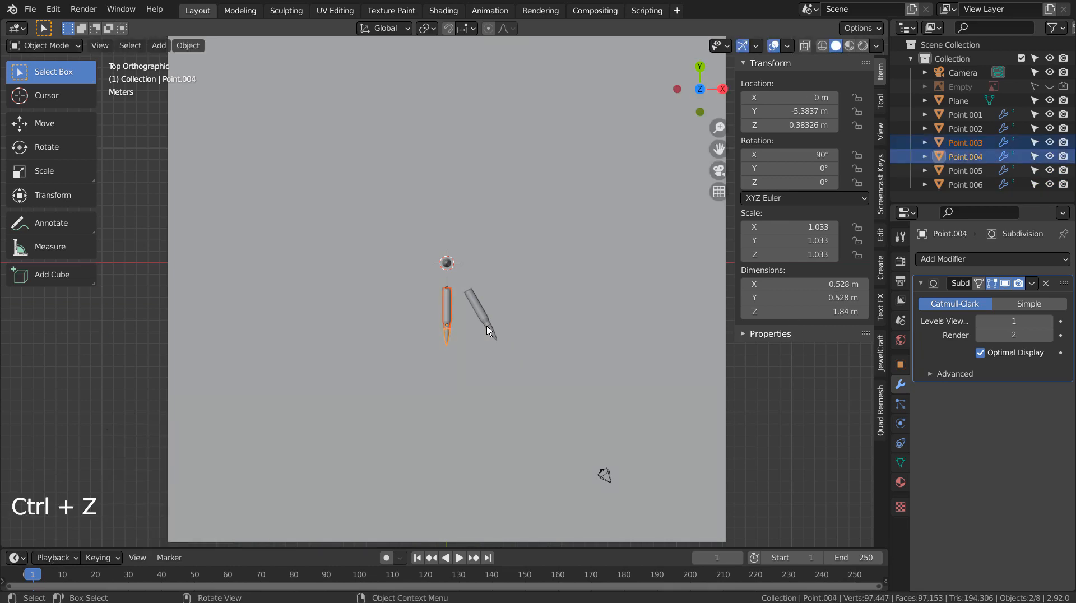
type("r")
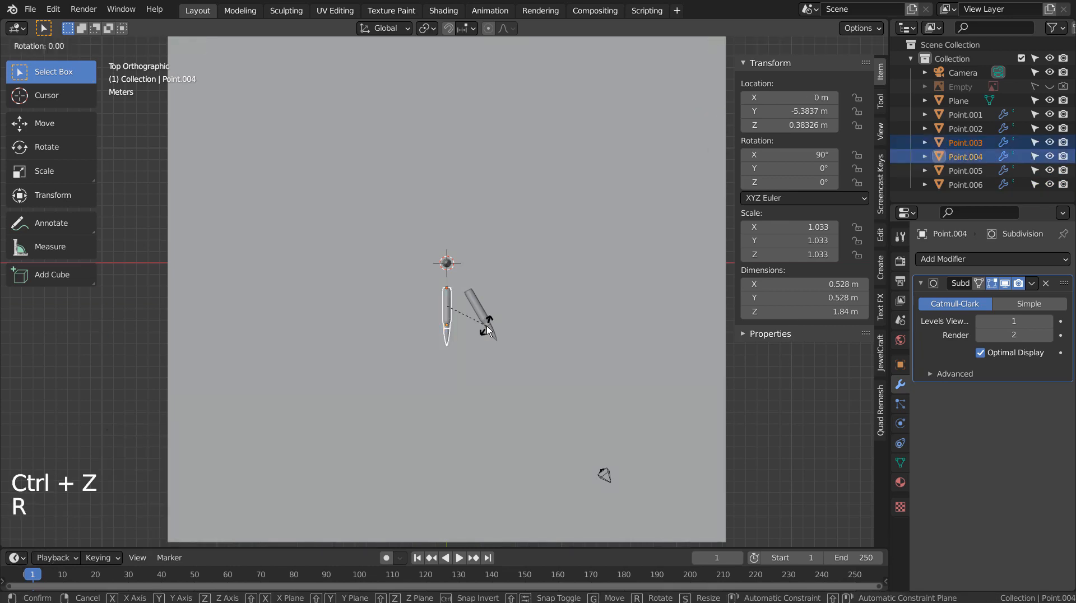
type("-30")
left_click(486, 325)
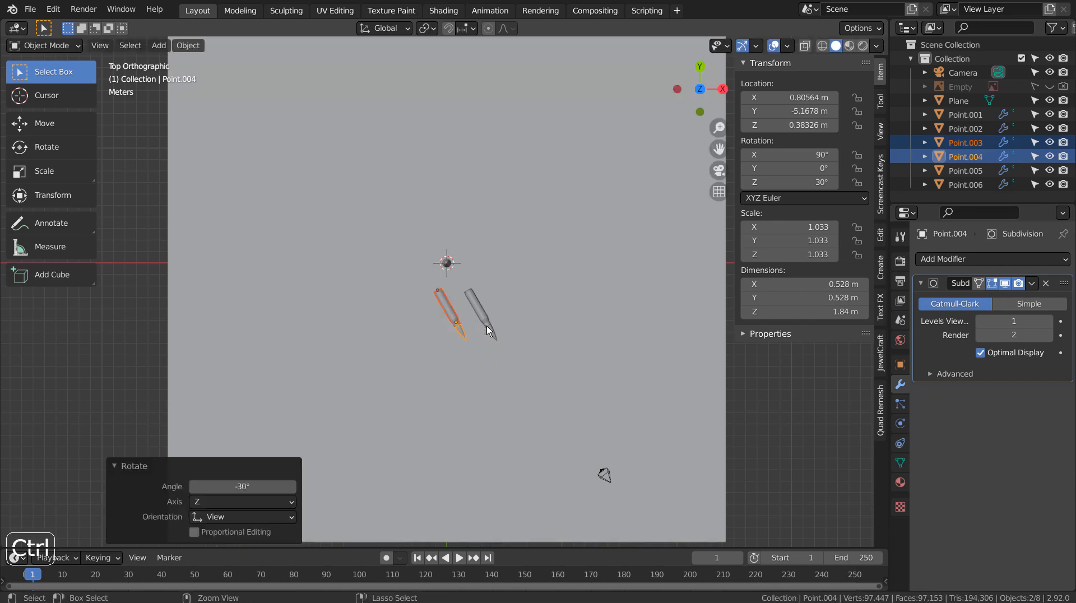
key("ctrl+z")
Duplicate the cartridge, turn it 30° and slide it left along X.
key("shift+d")
type("r")
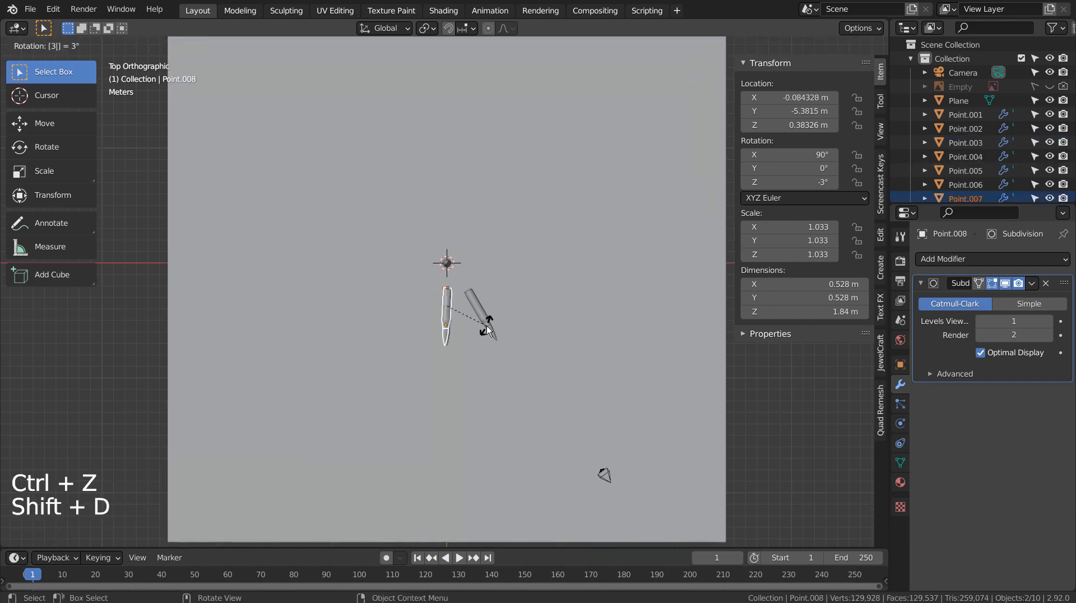
type("30")
key("Return")
key("g")
key("x")
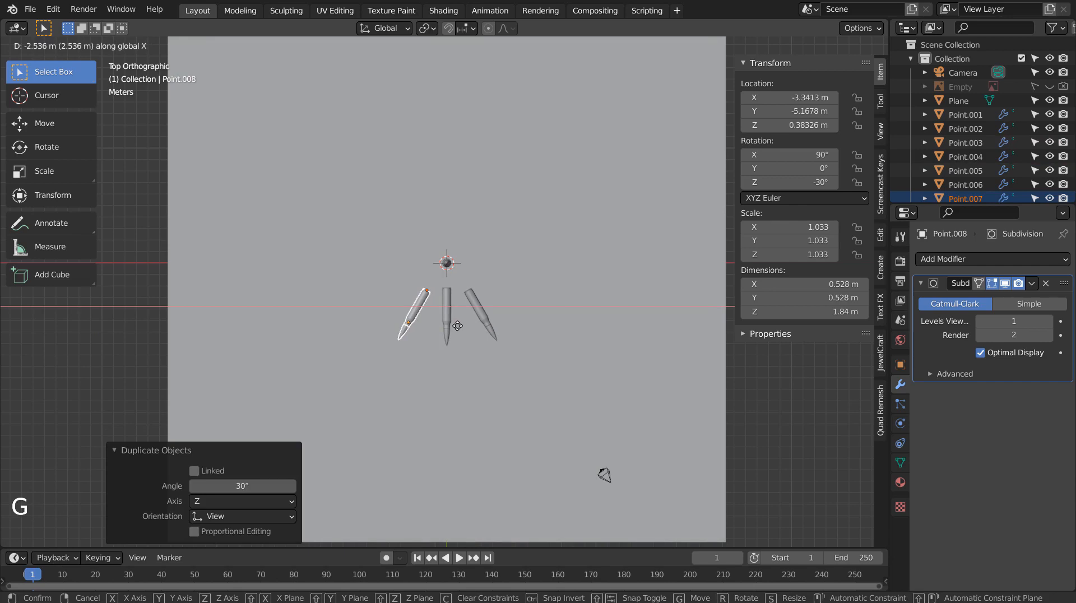
left_click(457, 325)
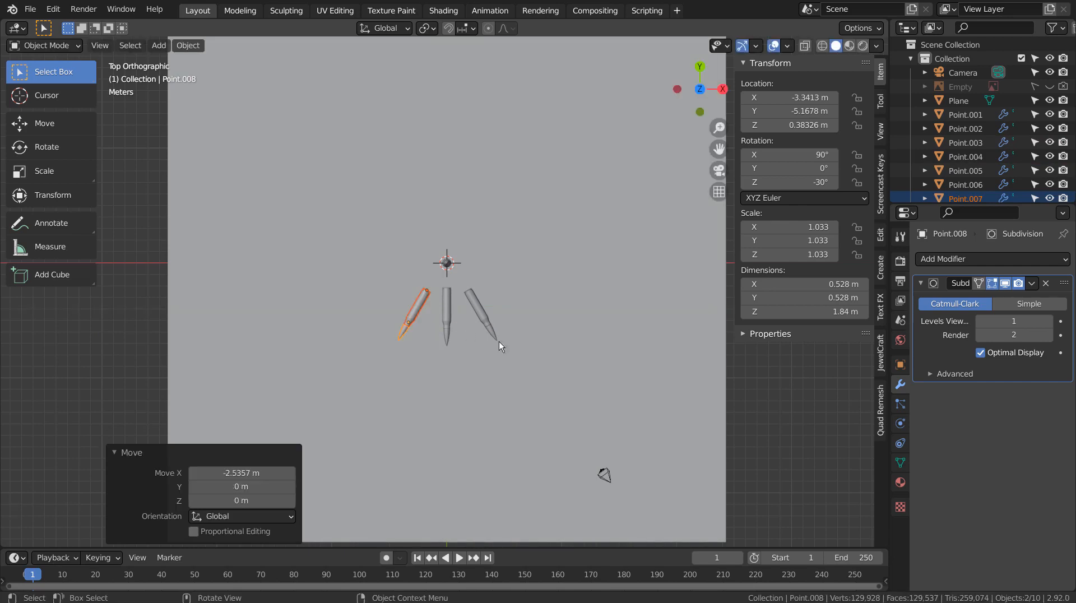
Duplicate the middle cartridge, turn it 103° and place it upper-left of centre.
left_click(447, 307)
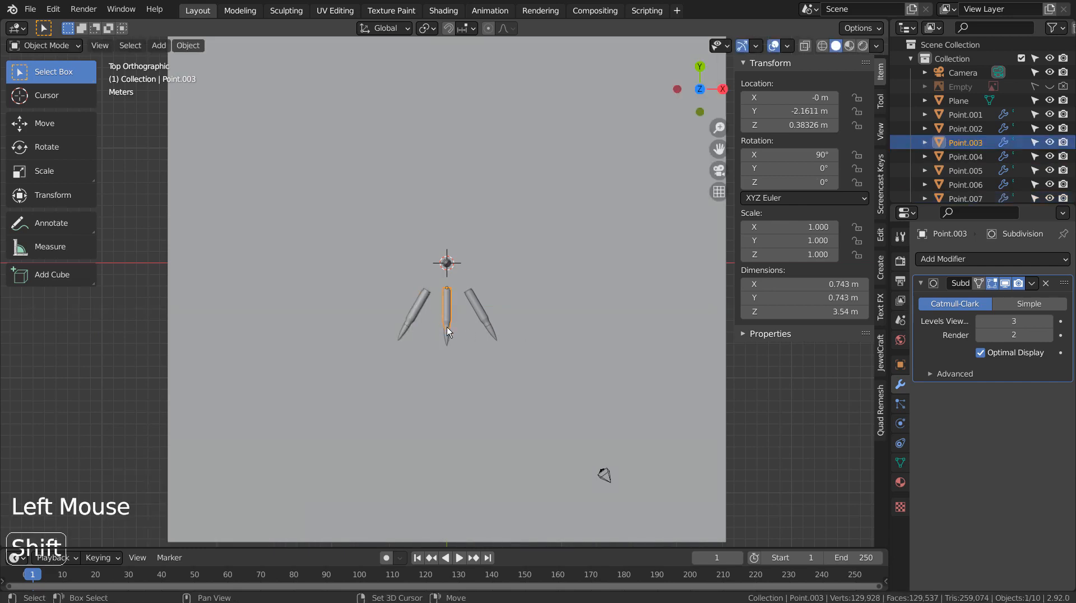
key("shift+d")
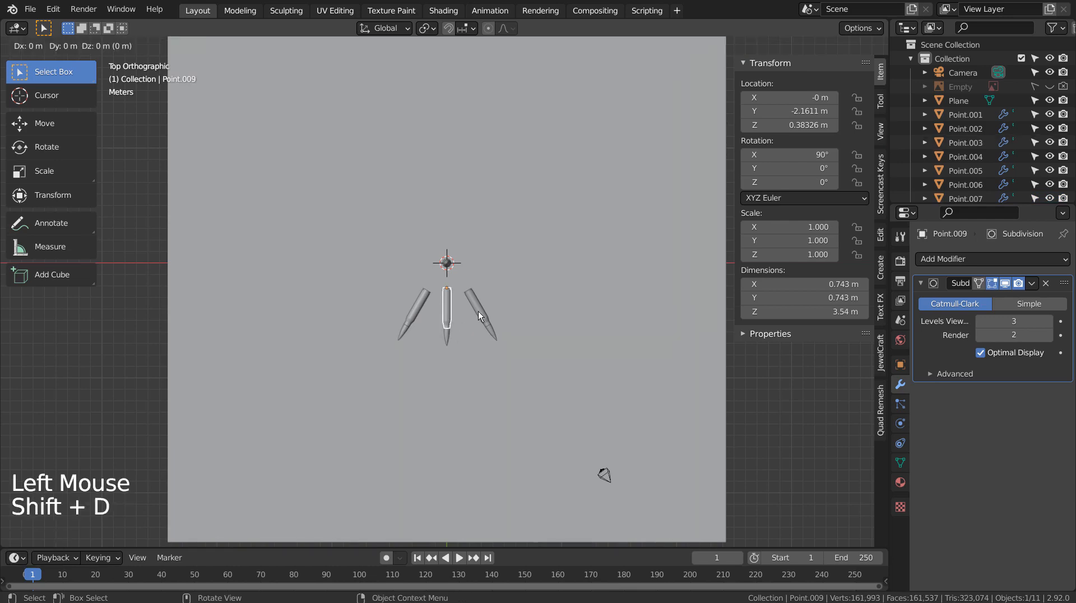
left_click(479, 217)
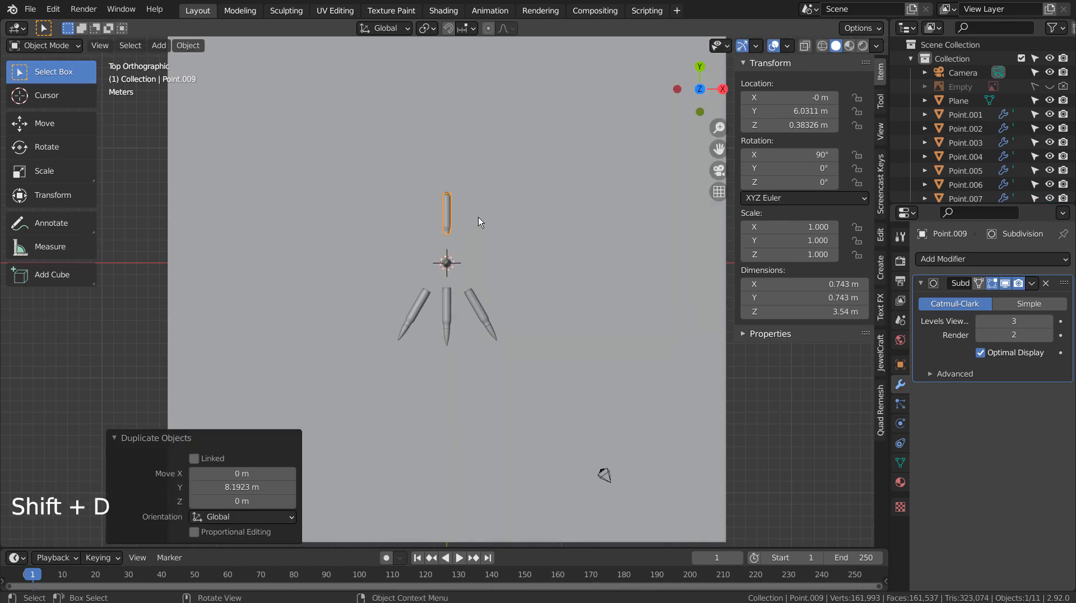
key("r")
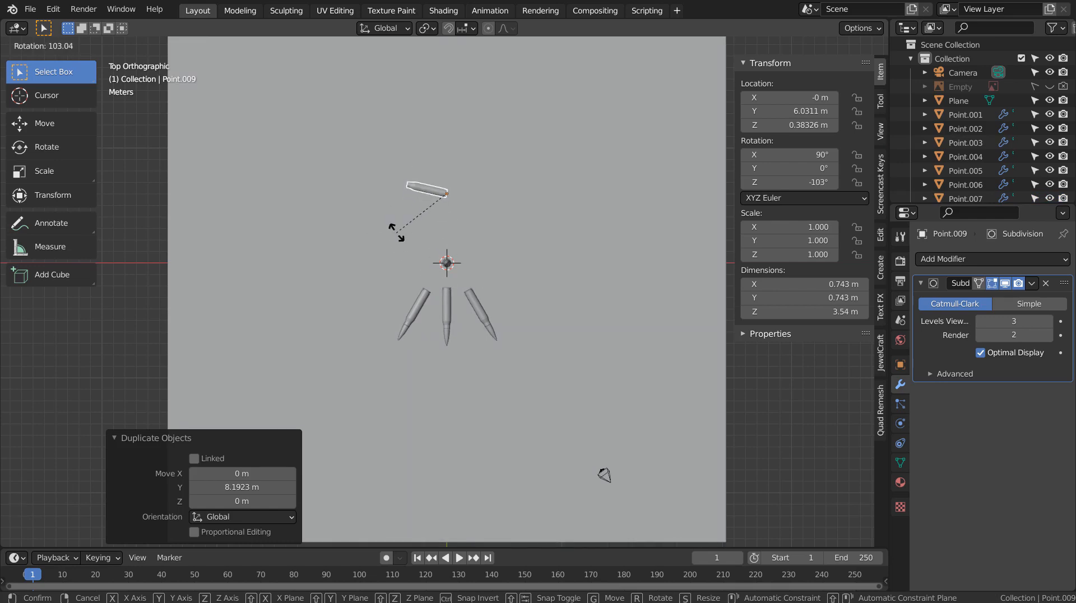
left_click(396, 232)
key("g")
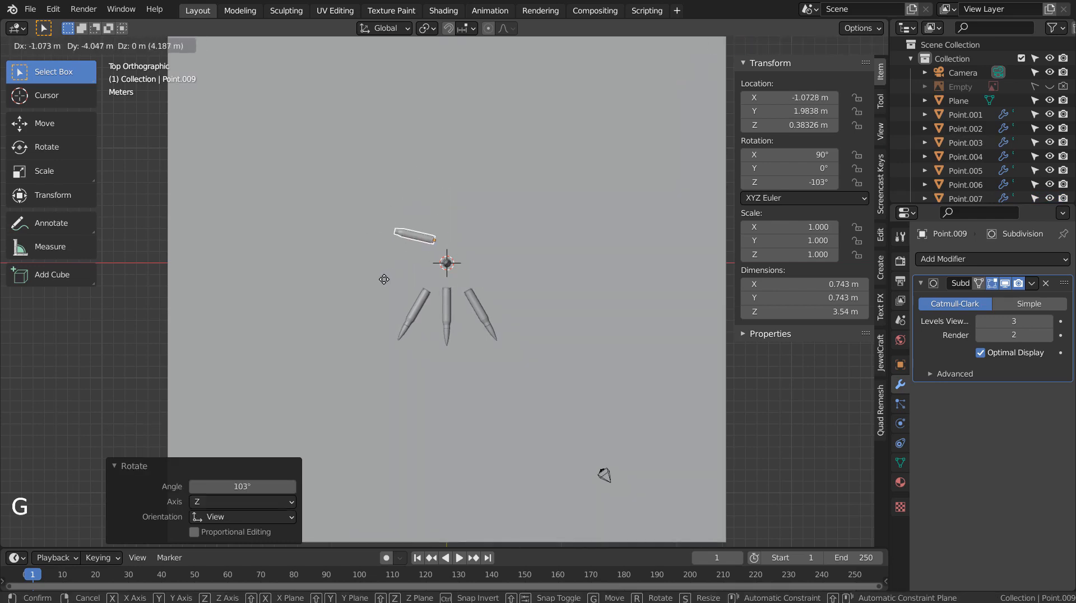
left_click(383, 279)
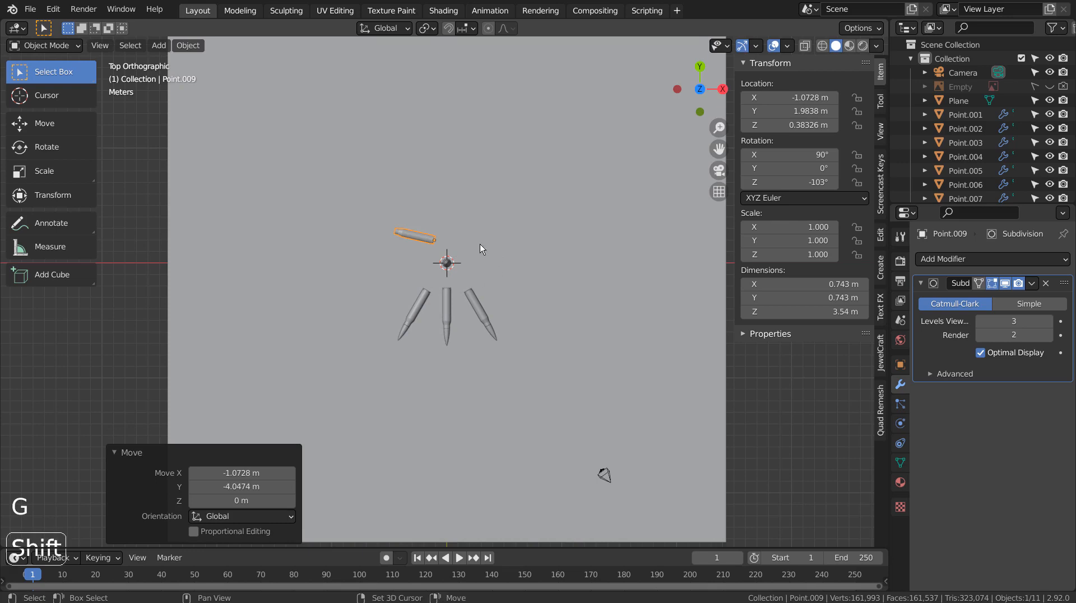
Duplicate that copy, turn it 153° and place it upper-right along X, then orbit to view the fan.
key("shift+d")
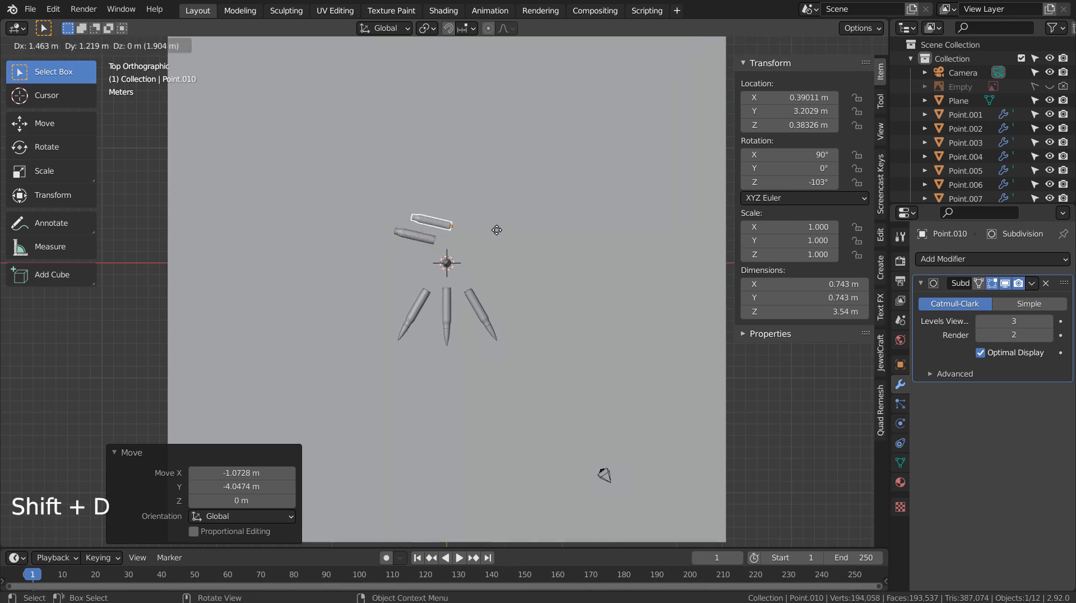
key("r")
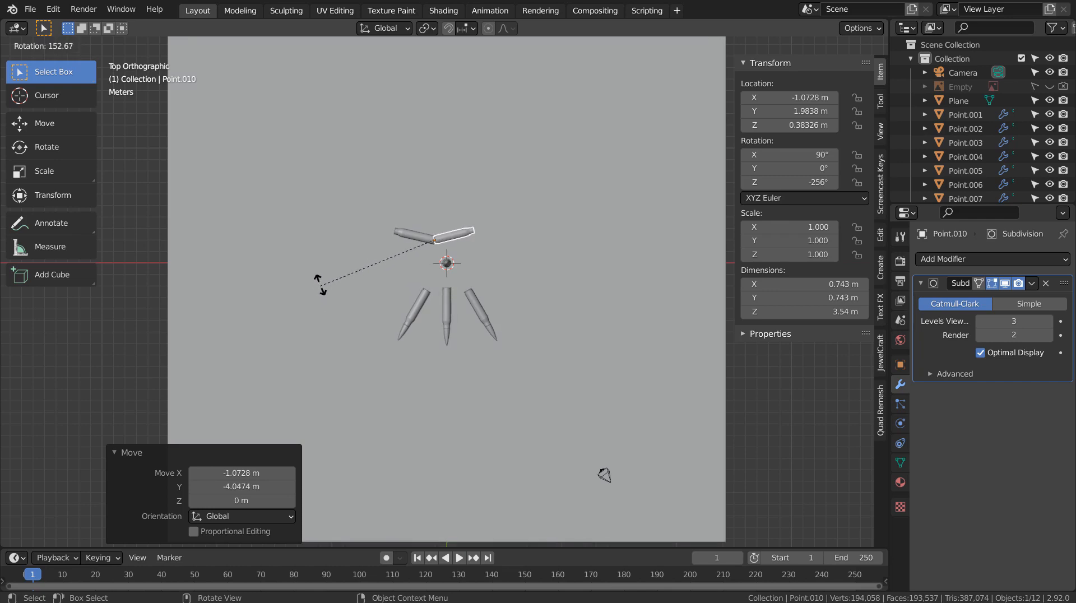
left_click(320, 283)
key("g")
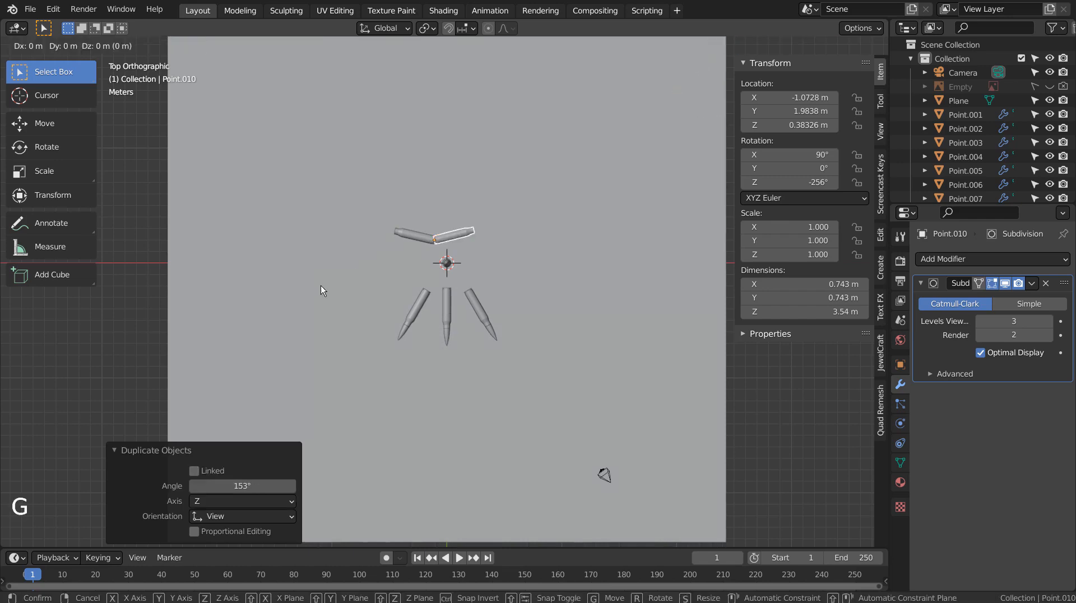
key("x")
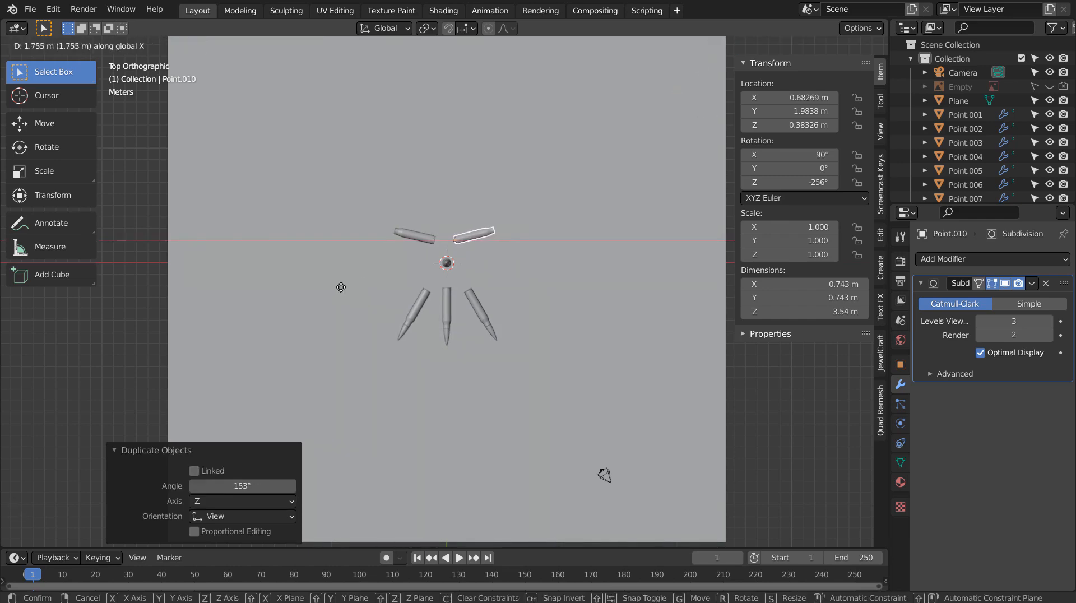
left_click(343, 286)
middle_click_drag(343, 286, 482, 308)
middle_click(482, 304)
Frame the fanned cartridges through the camera using walk mode and preview them in Rendered shading.
key("KP_0")
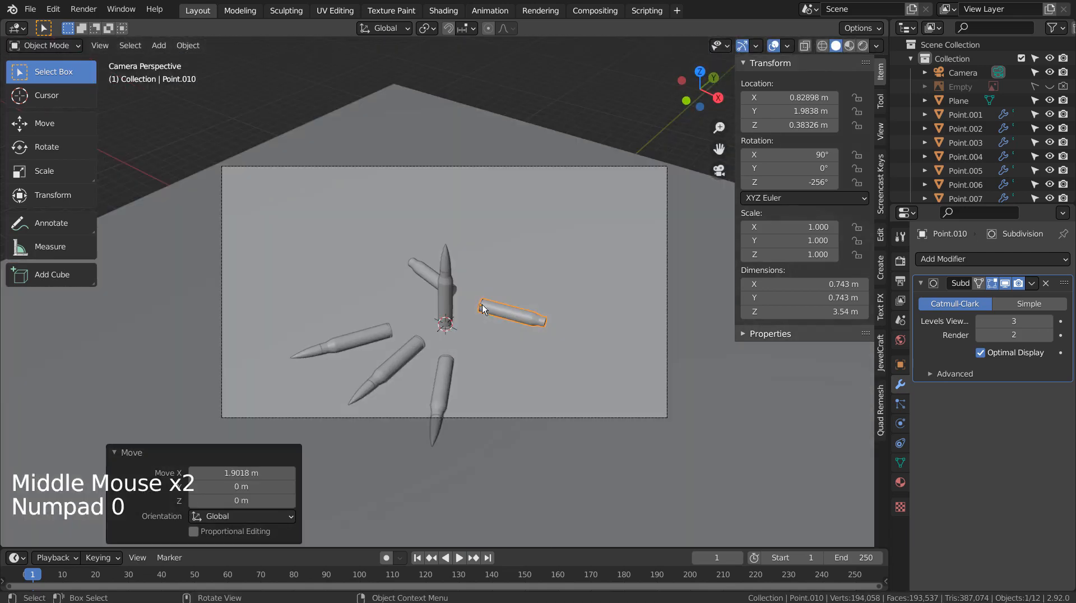
key("shift+grave")
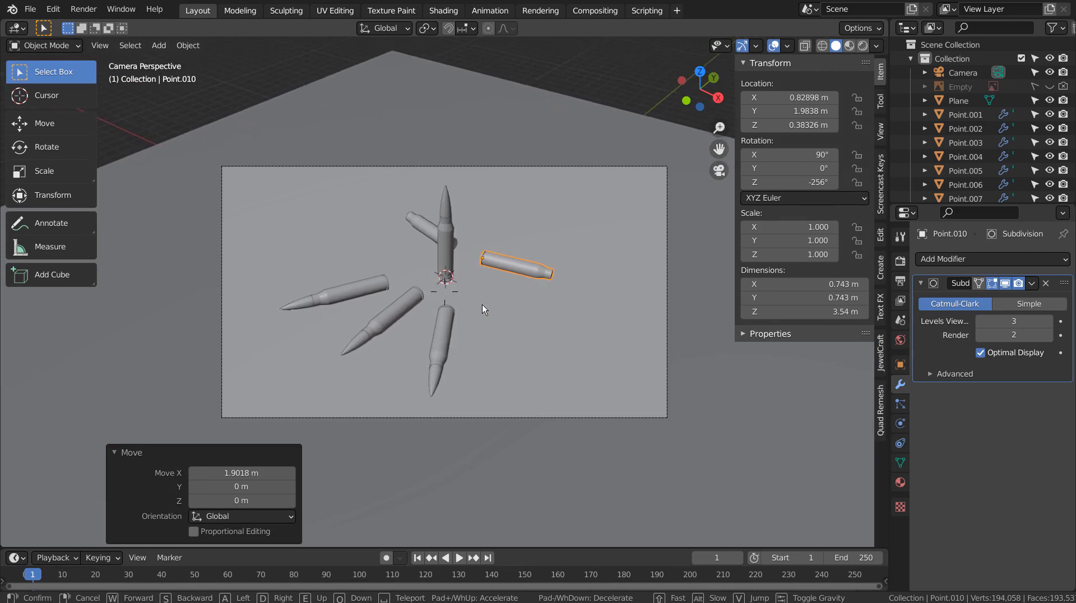
left_click(459, 291)
left_click(636, 291)
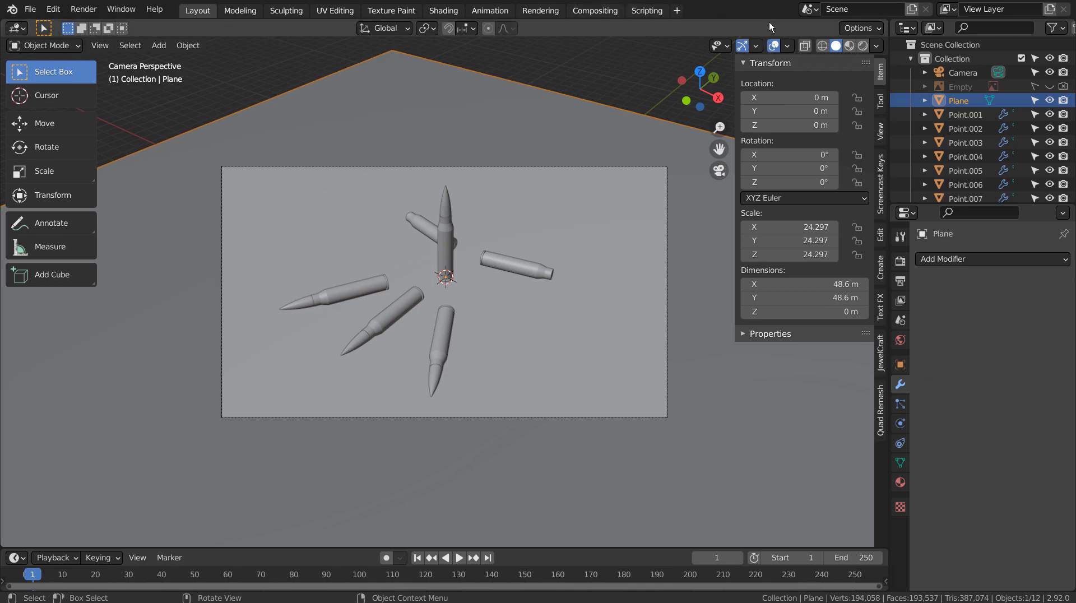
left_click(862, 45)
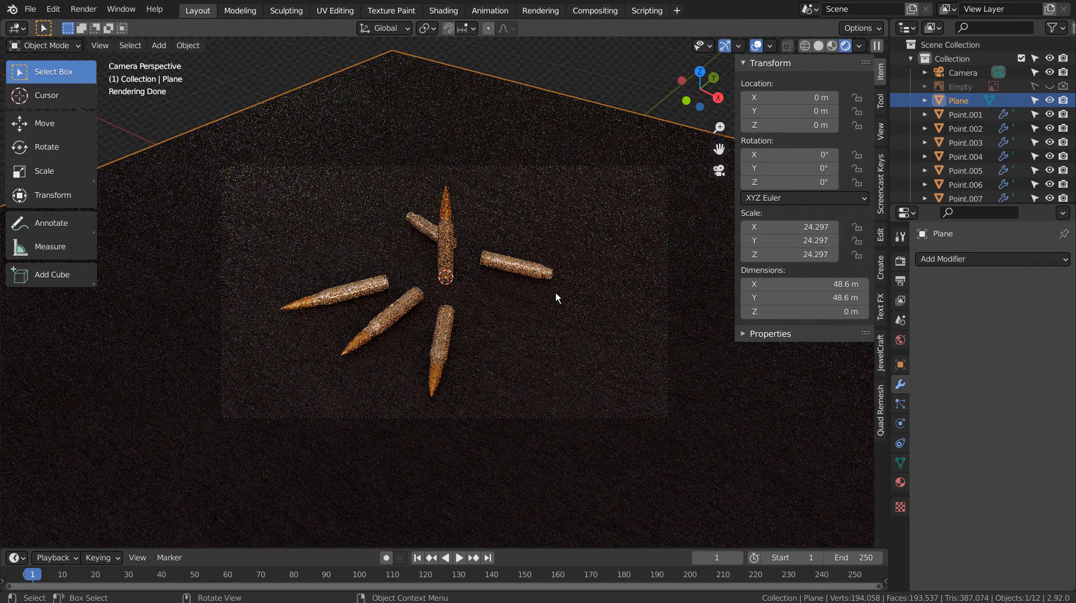
mouse_move(555, 300)
middle_mouse_down()
mouse_move(623, 284)
mouse_move(552, 289)
middle_mouse_up()
key("KP_0")
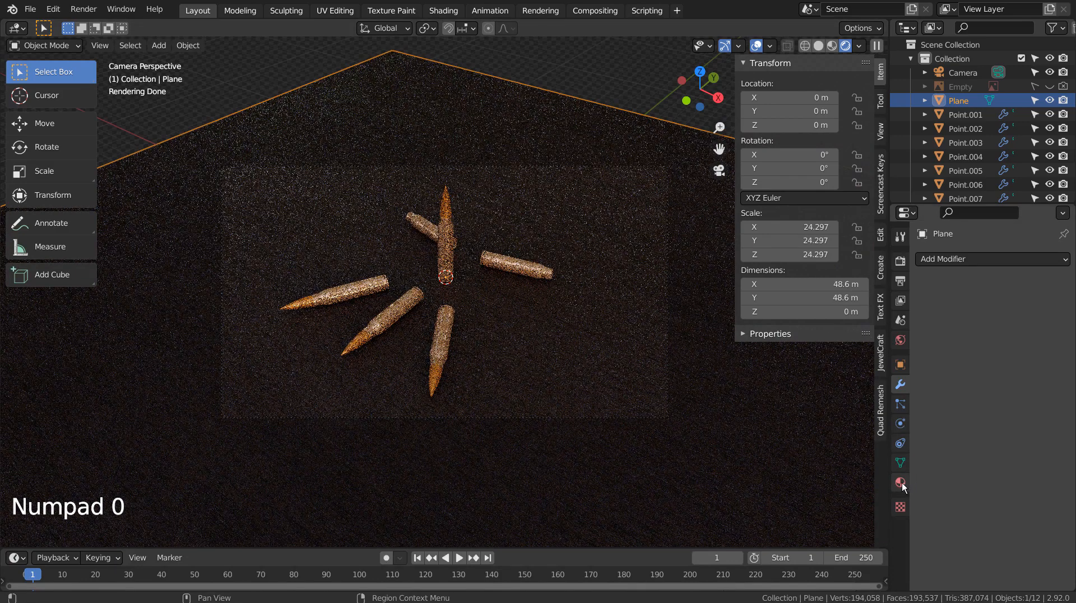
In World properties, replace the forest.exr world colour with a Sky Texture.
left_click(900, 340)
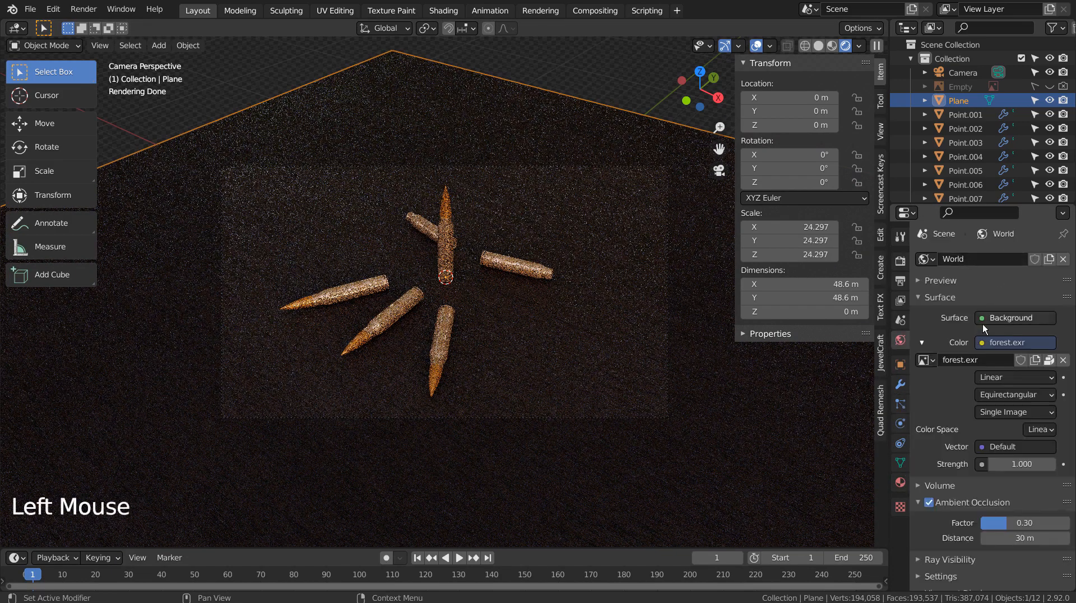
left_click(983, 343)
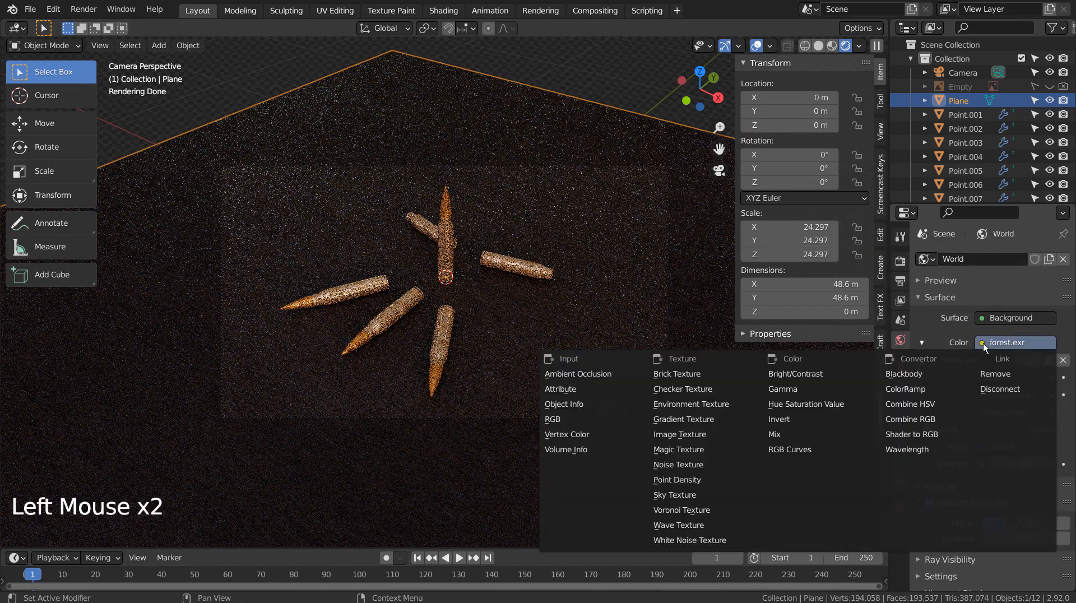
left_click(681, 495)
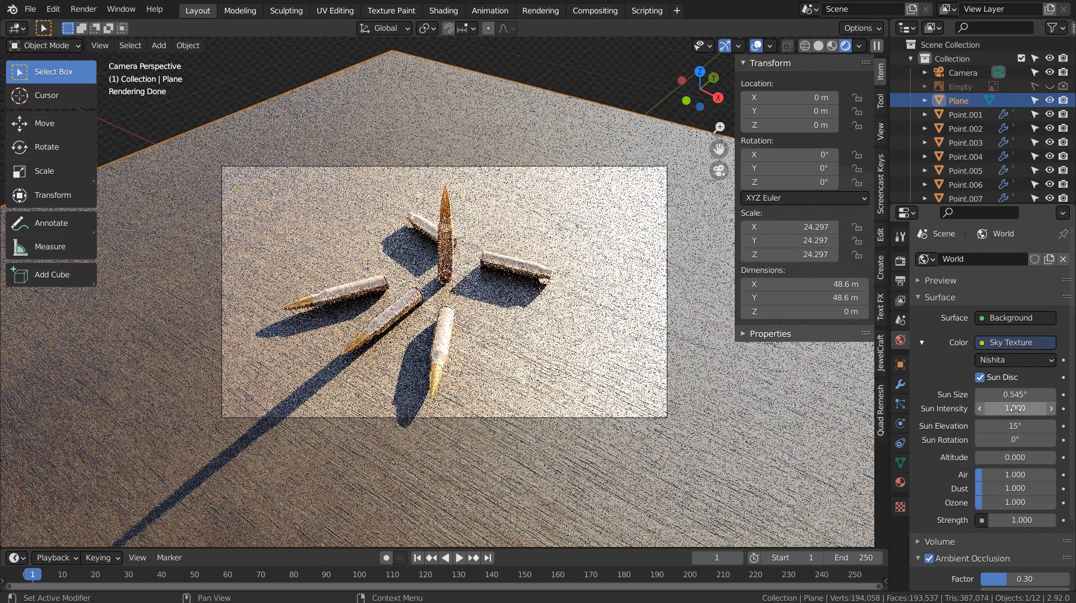
Set the sky Strength to 0.1, leaving Sun Intensity at 1.
left_click(1015, 408)
type("0.3")
key("Return")
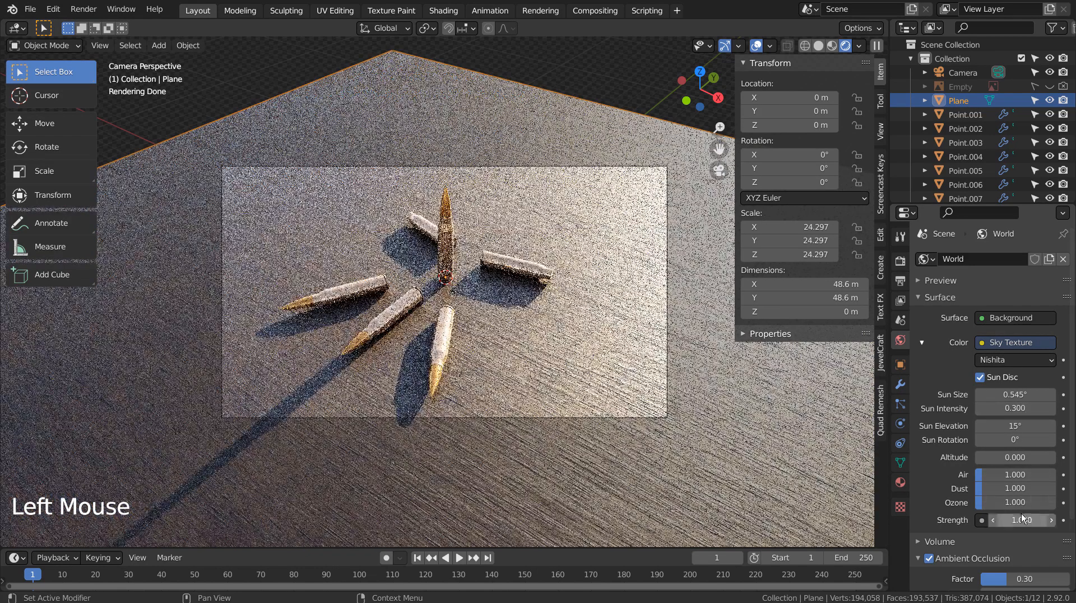
double_click(1023, 520)
type("0.1")
key("Return")
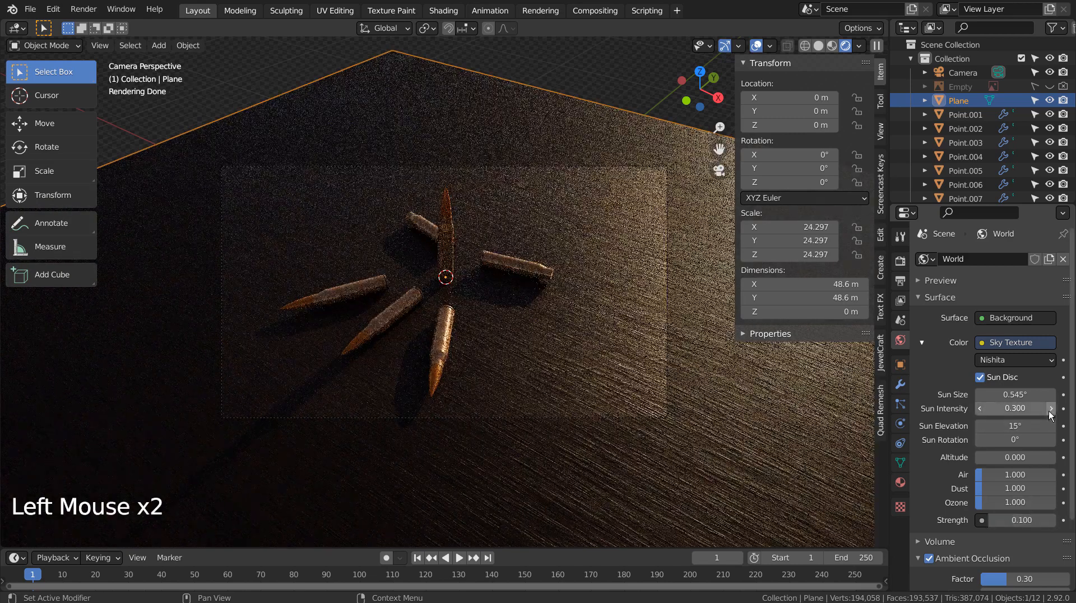
double_click(1015, 408)
type("1")
key("Return")
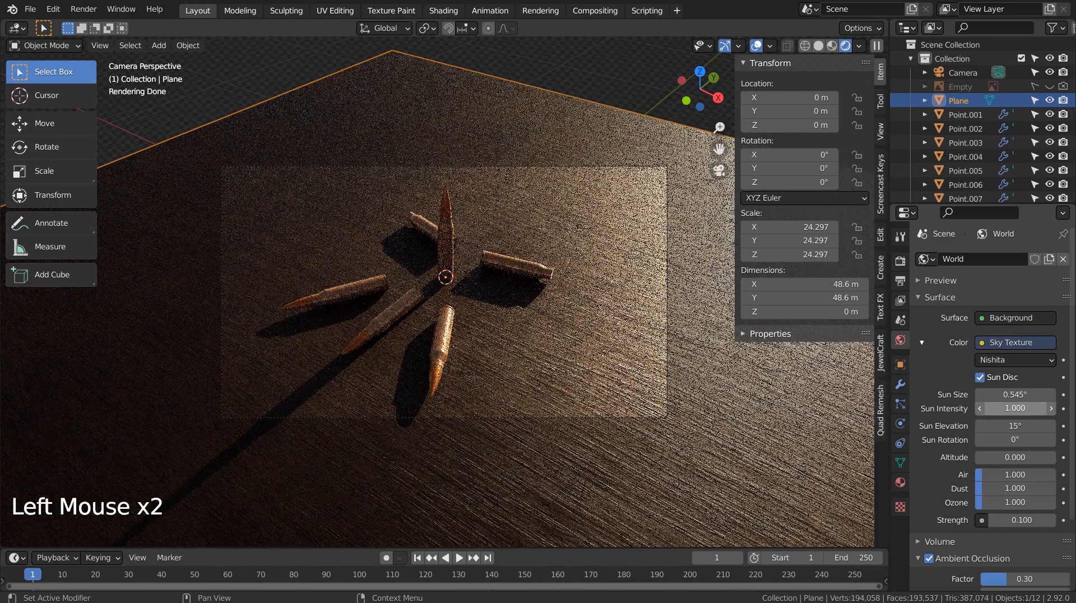
Set the Sun Elevation to 35°.
left_click(1027, 426)
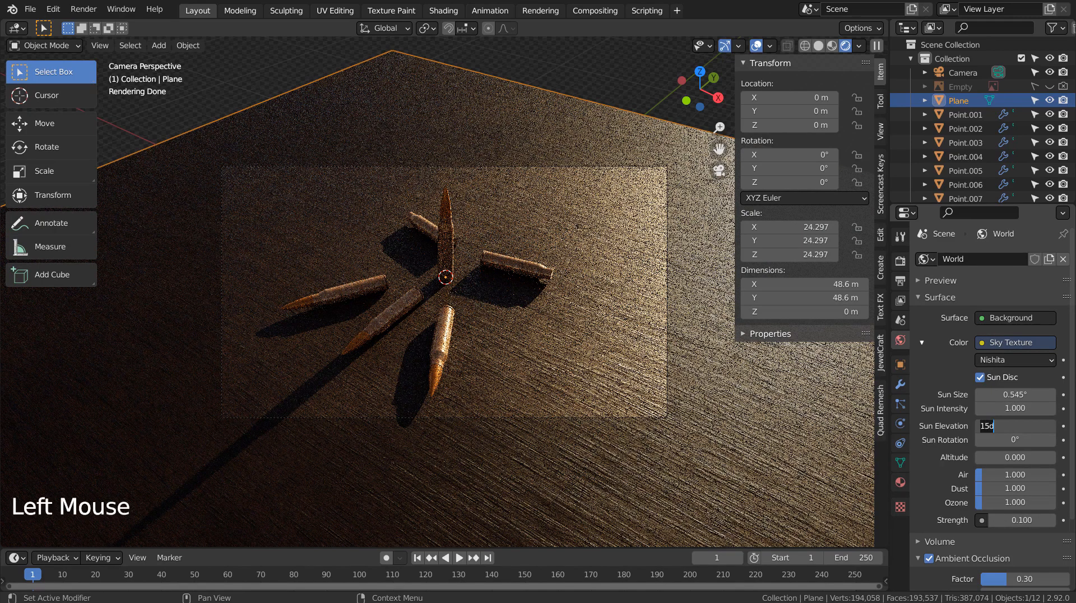
type("45")
key("Return")
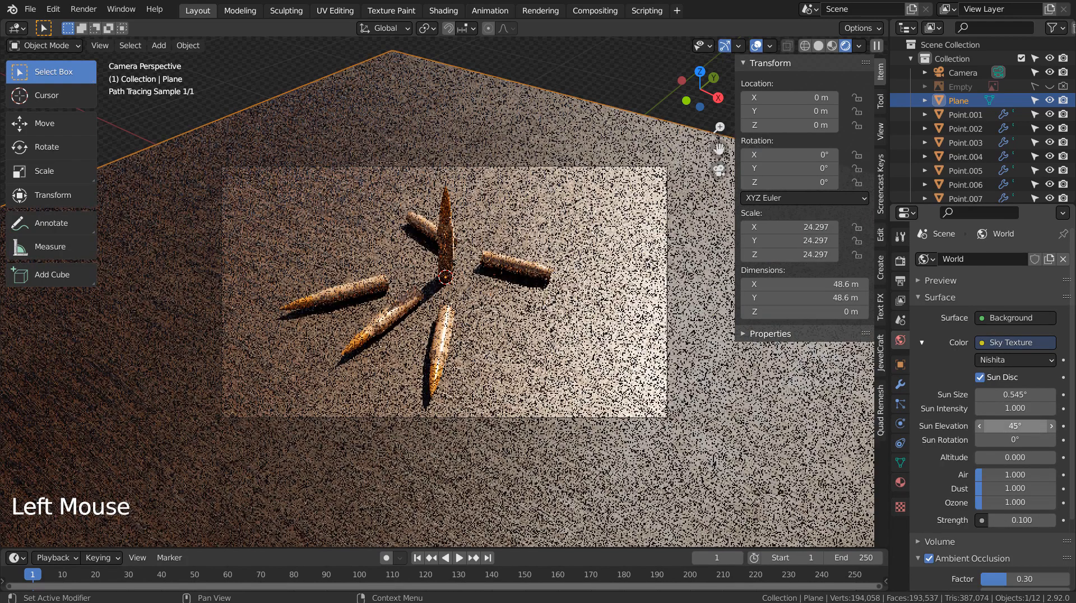
double_click(1015, 426)
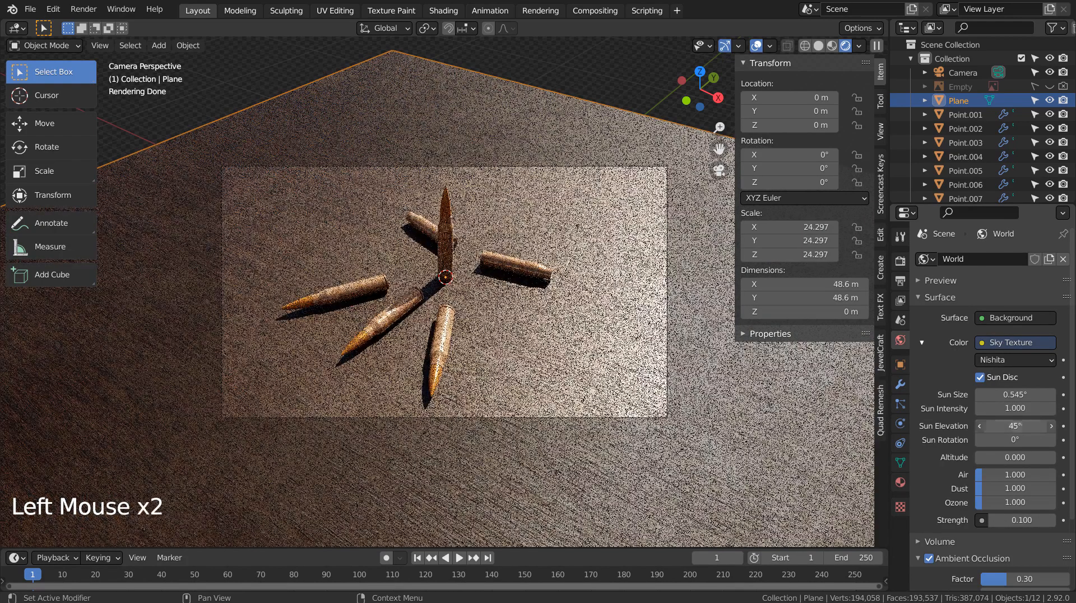
type("35")
key("Return")
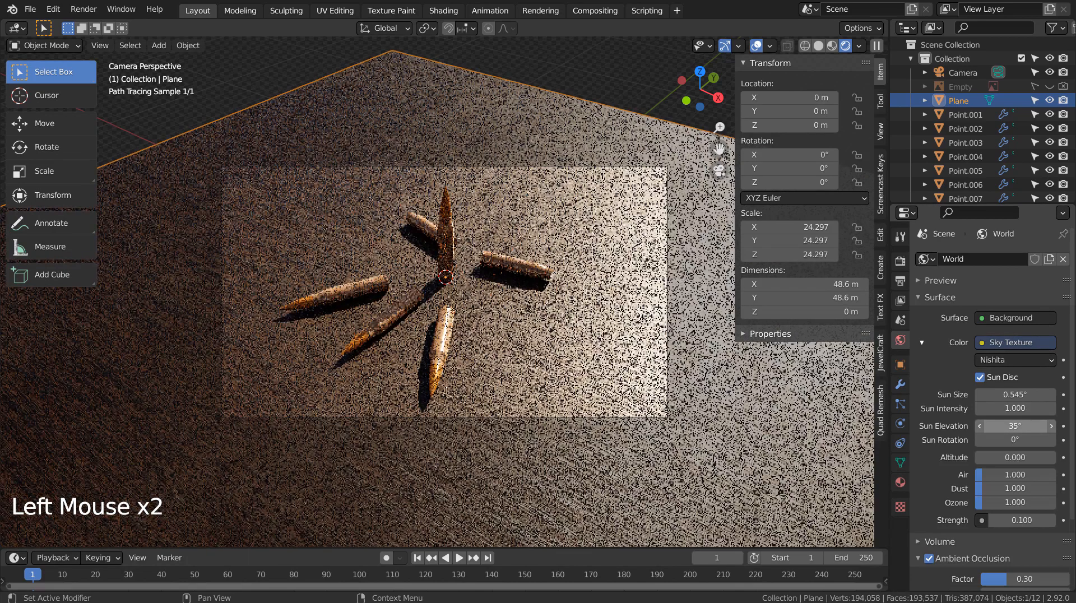
Set the Sun Rotation to 270°.
left_click(1023, 440)
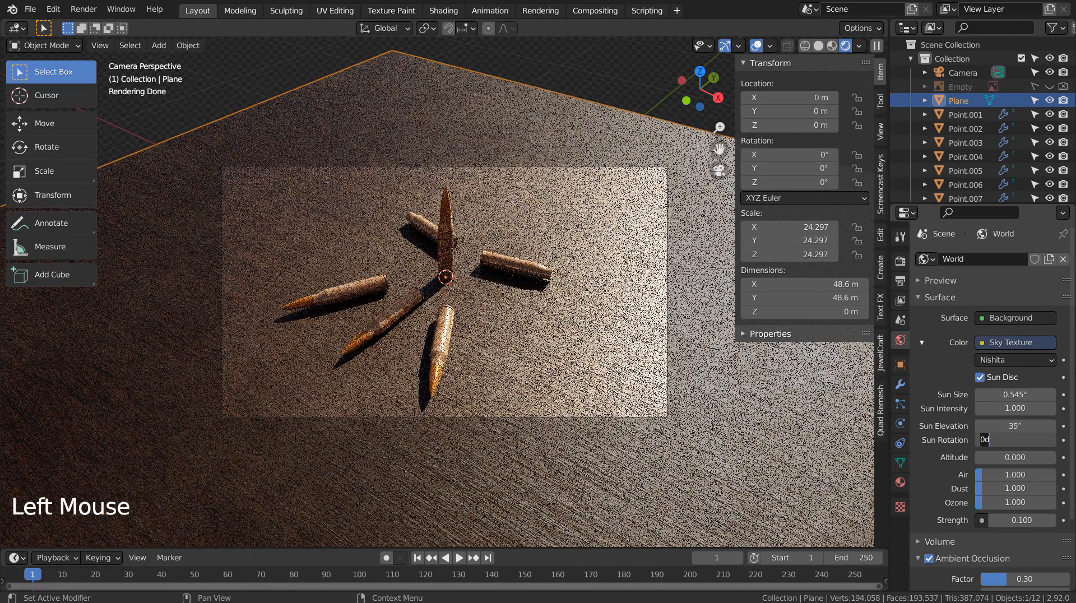
type("90")
key("Return")
left_click(1020, 440)
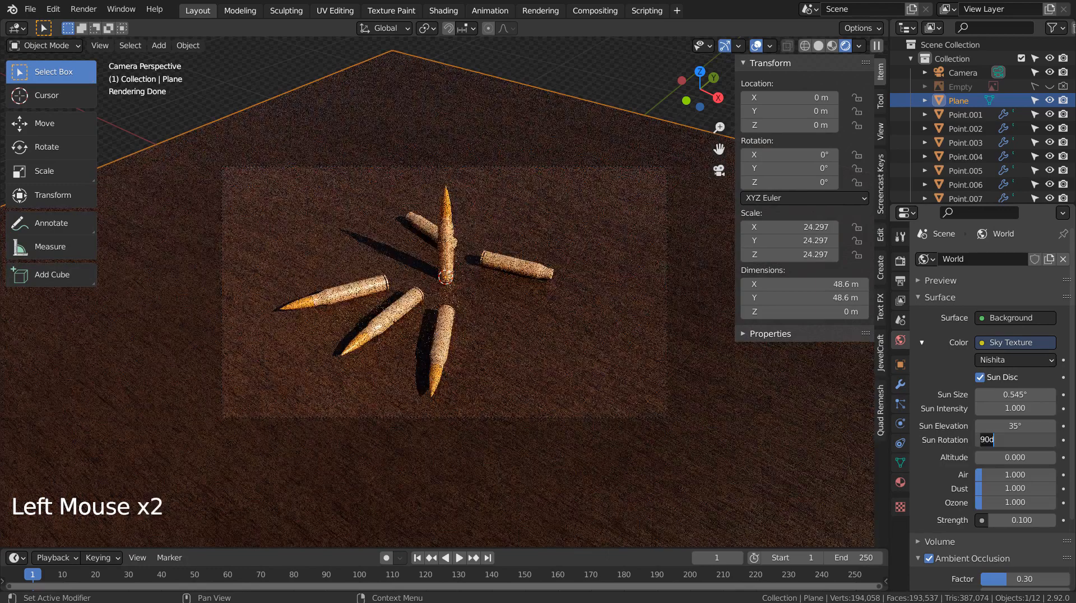
type("180")
key("Return")
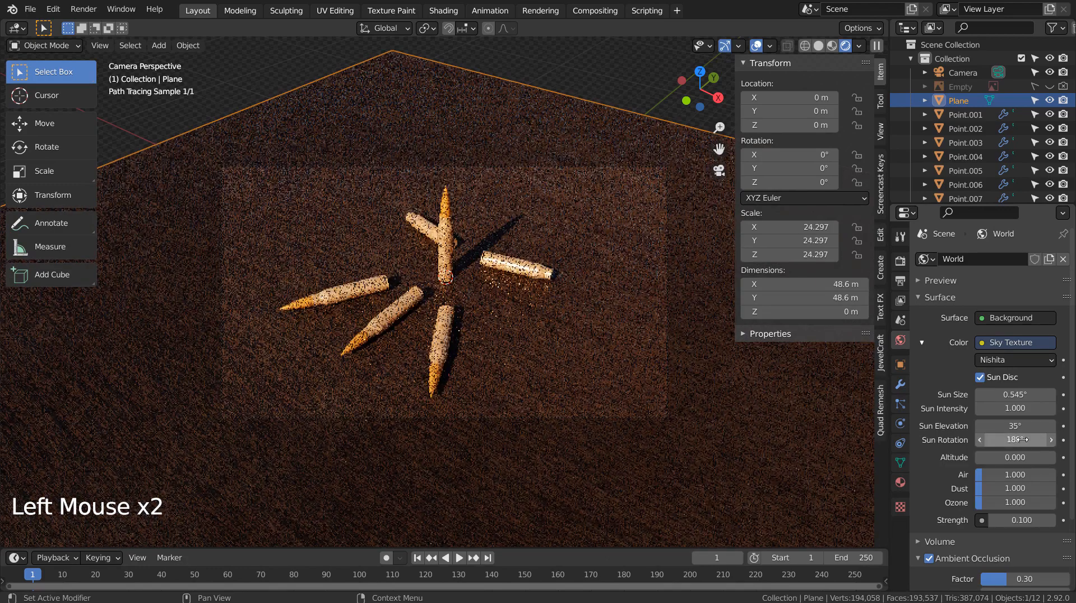
left_click(1022, 440)
type("270")
key("Return")
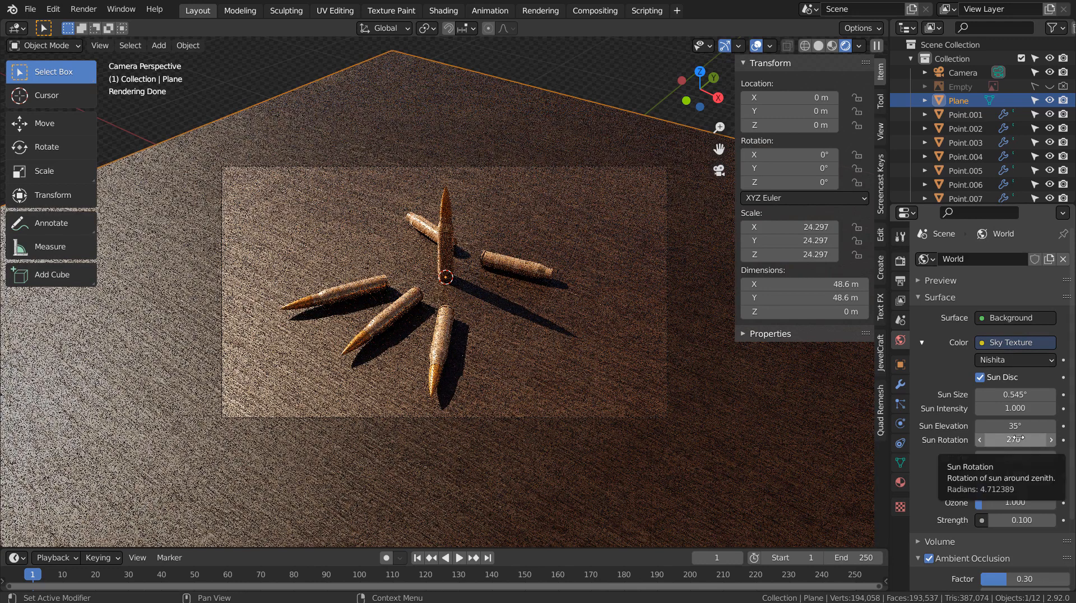
Try sky altitudes of 35 and 60, then settle on an altitude of 15.
left_click(1023, 458)
type("3")
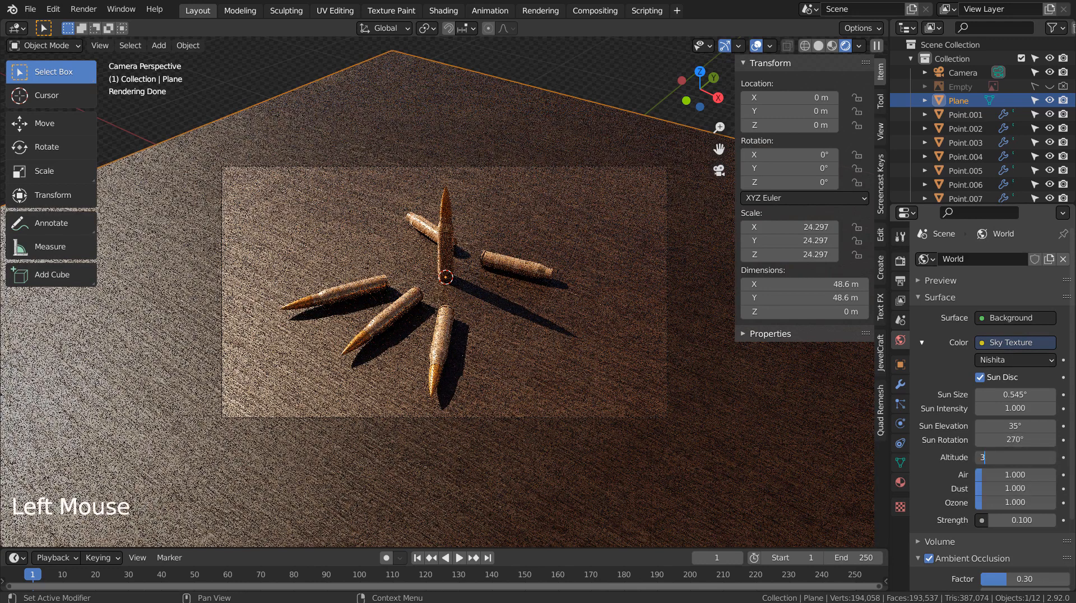
type("5")
key("Return")
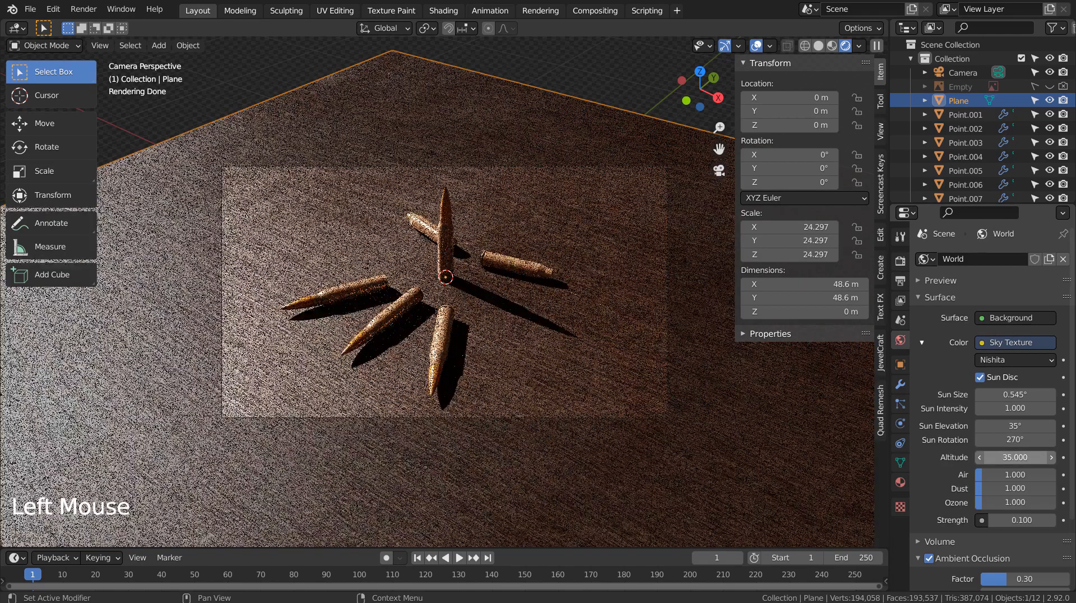
left_click(1023, 458)
type("60")
key("Return")
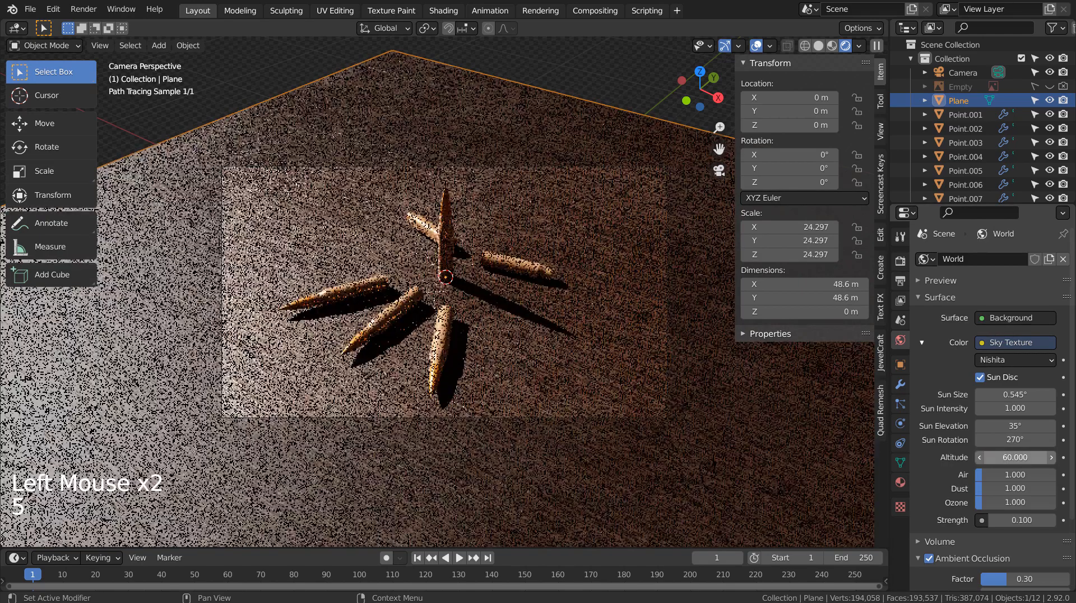
left_click(1016, 457)
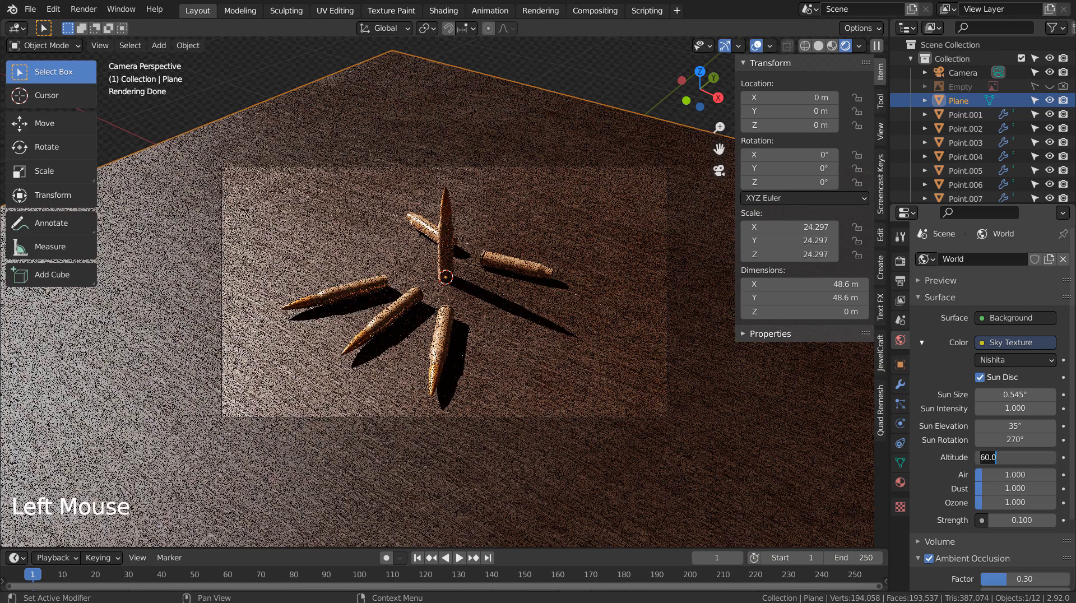
type("15")
key("Return")
Raise air density to about 3.67, set sky strength to 0.15, and check the compositing Denoise setup.
left_click_drag(1002, 475, 1024, 503)
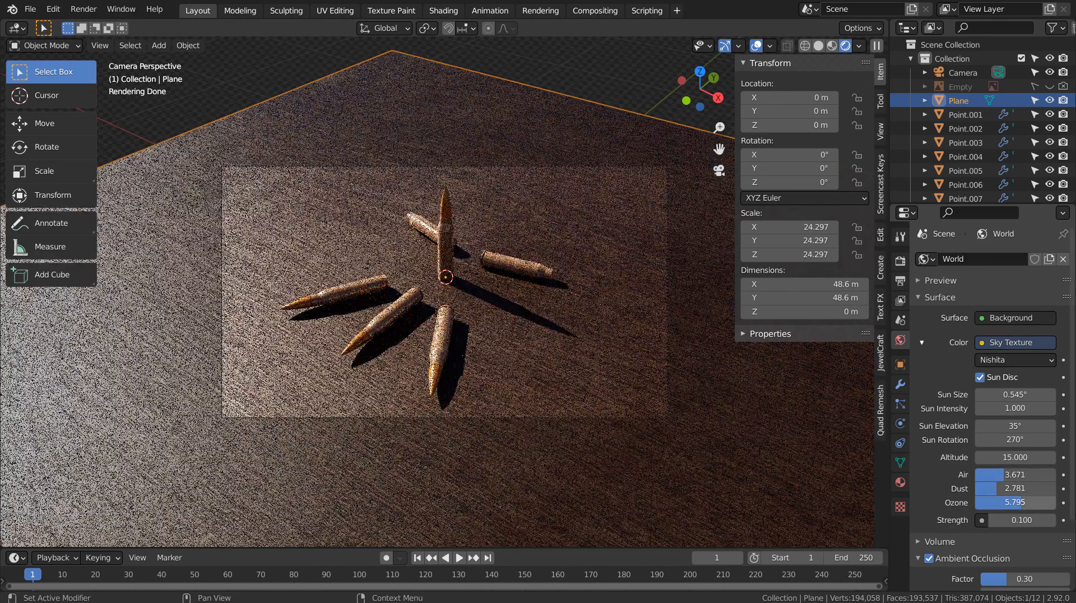
left_click(1021, 517)
type("0.2")
key("Return")
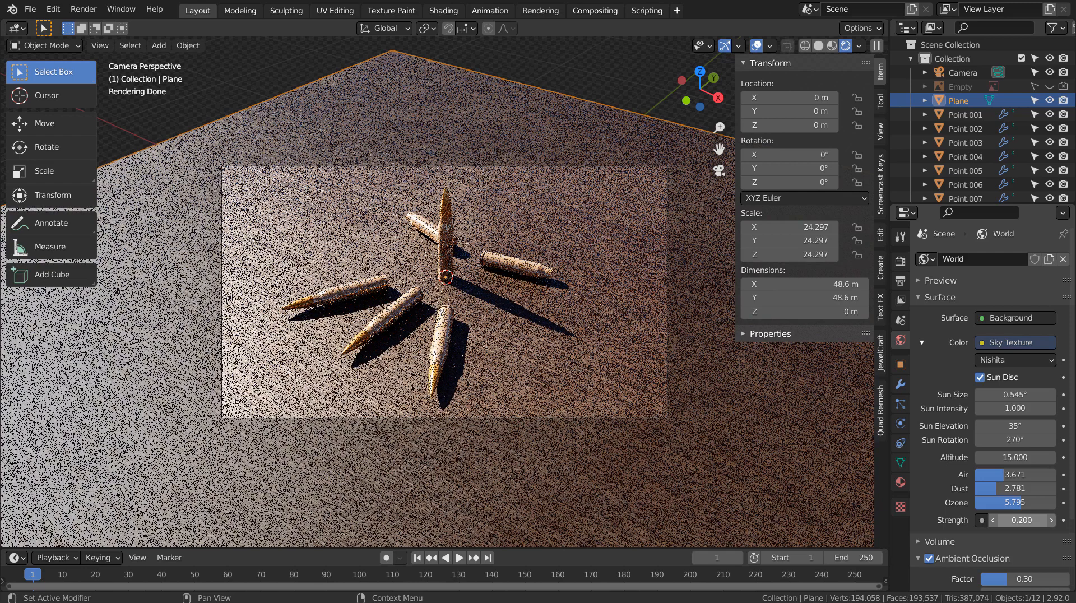
left_click(1020, 520)
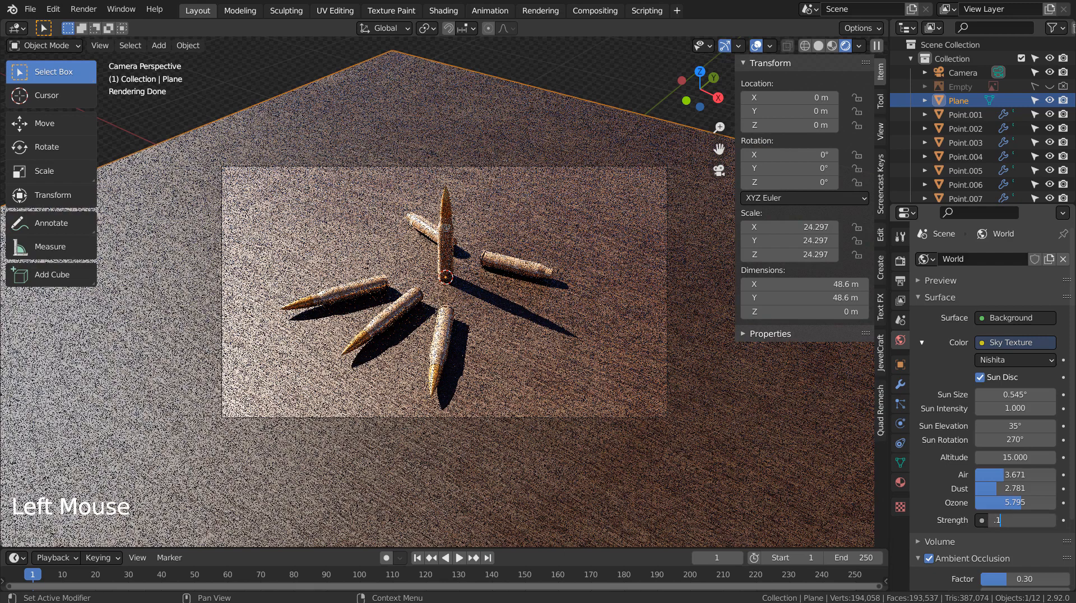
type(".15")
key("Return")
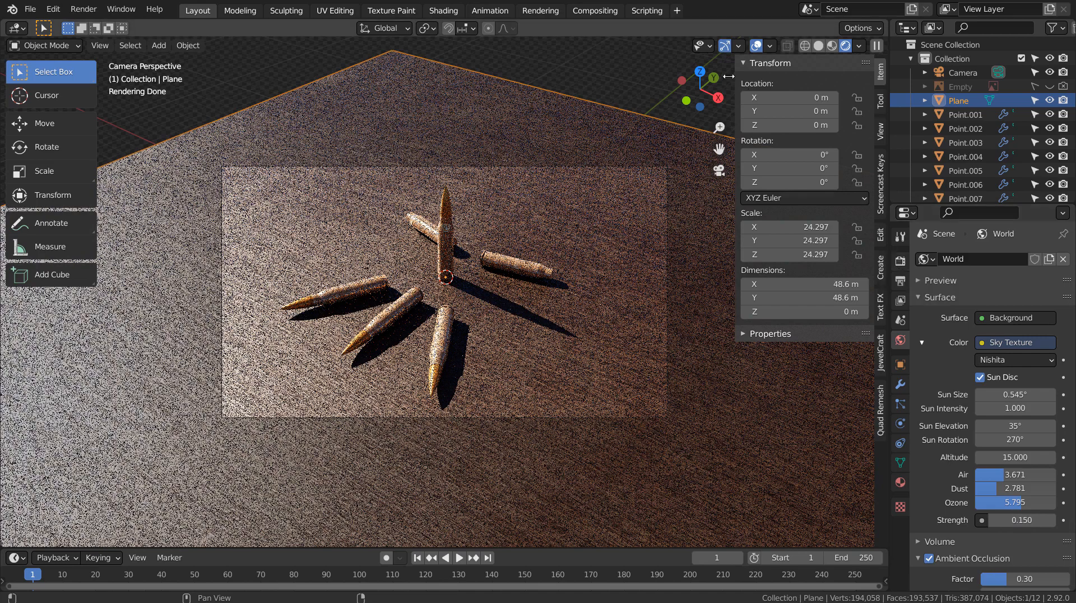
left_click(588, 11)
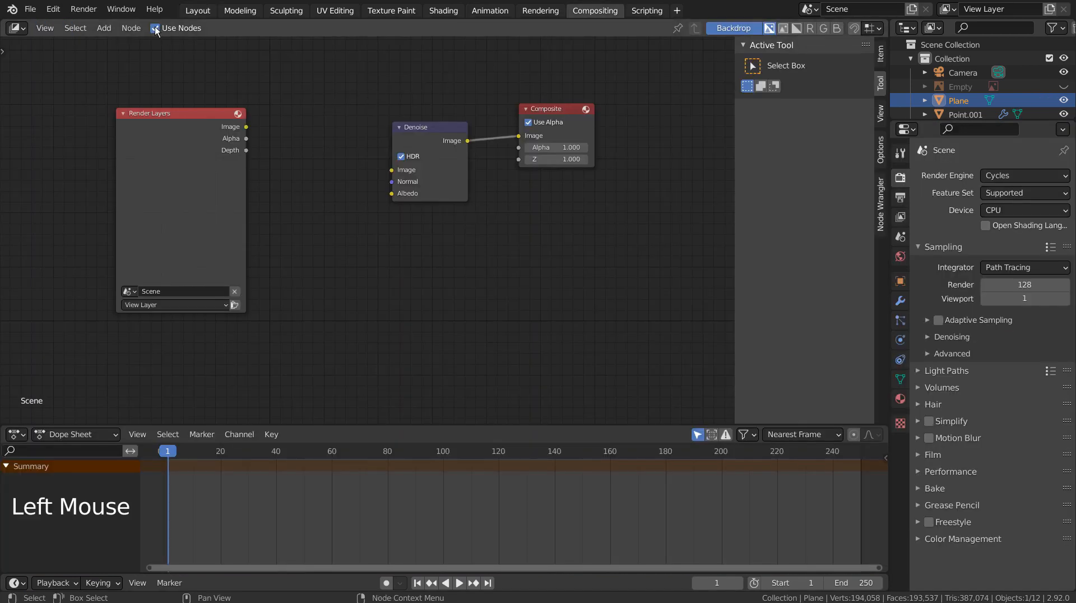
Back in the scene layout, set the render samples to 32.
left_click(201, 14)
left_click(203, 14)
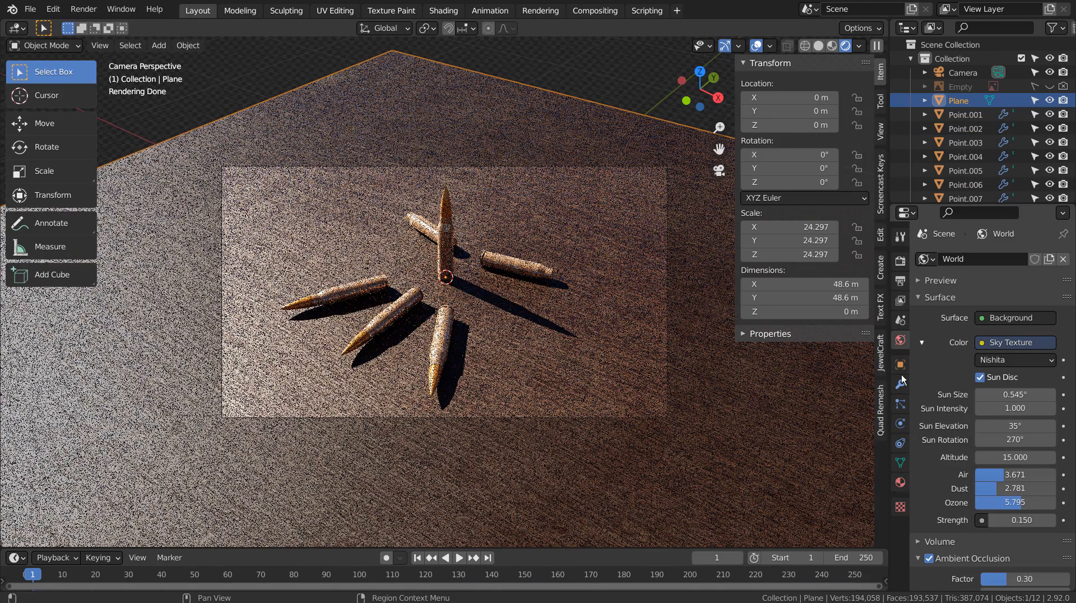
left_click(899, 261)
double_click(1017, 368)
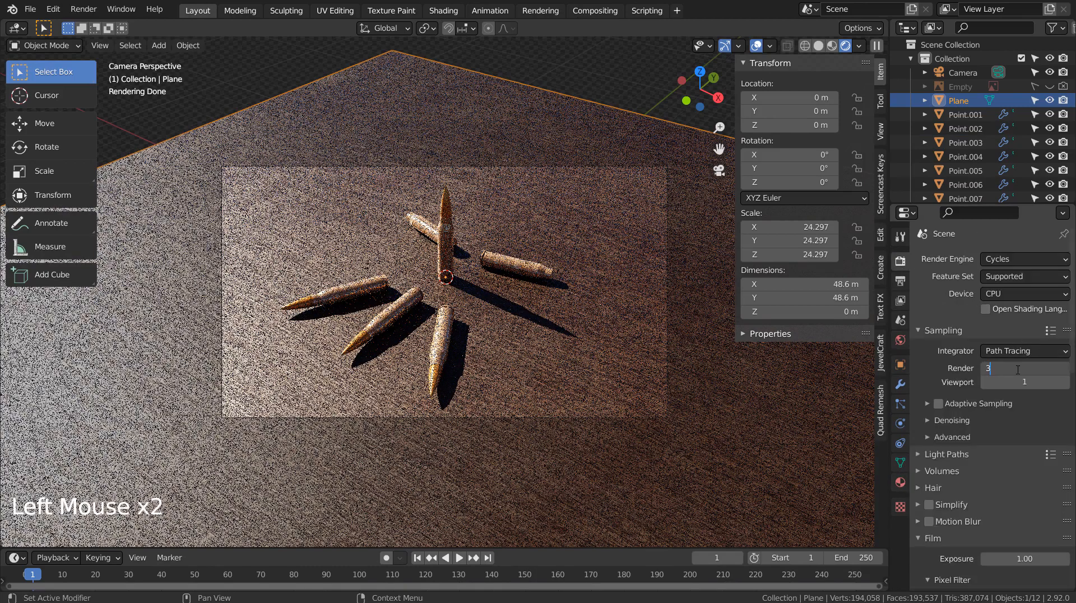
type("32")
key("Return")
Stop the viewport preview, deselect the ground plane, save as blueprint.blend and render the final image.
left_click(818, 46)
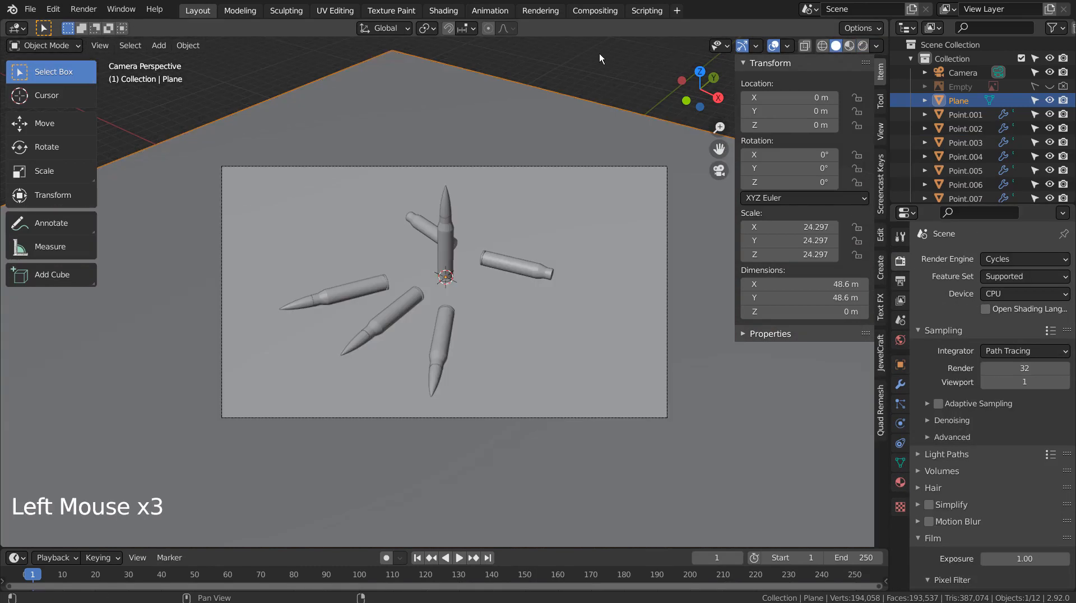
left_click(594, 56)
key("ctrl+s")
key("F12")
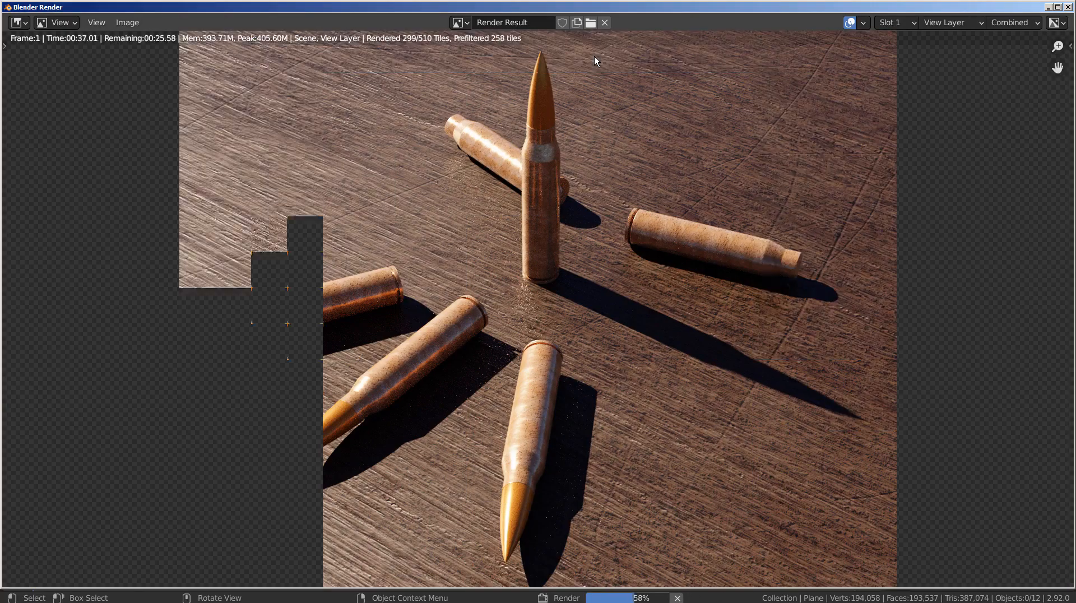